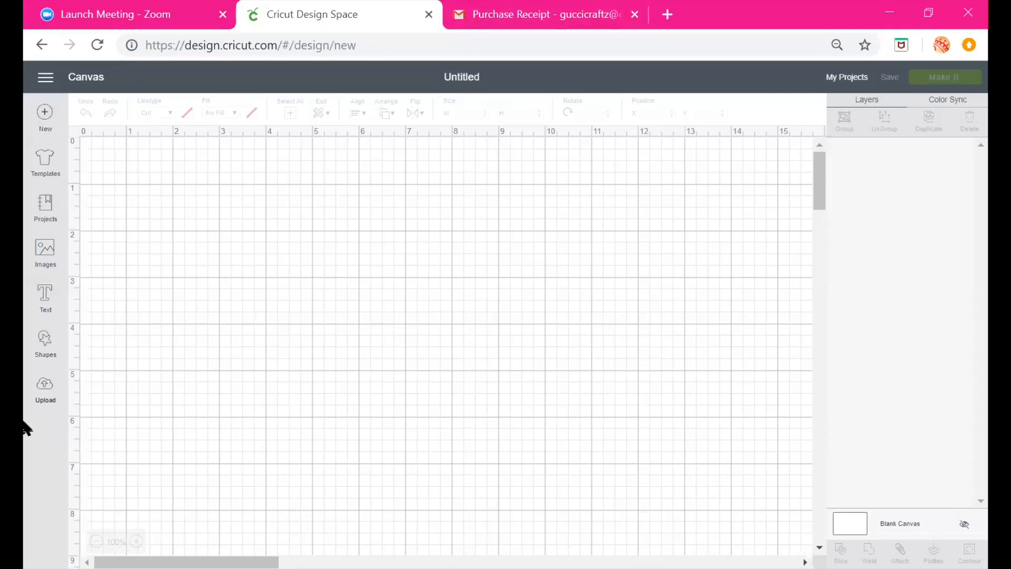
# Open the image Upload page in Design Space
pyautogui.click(44, 393)
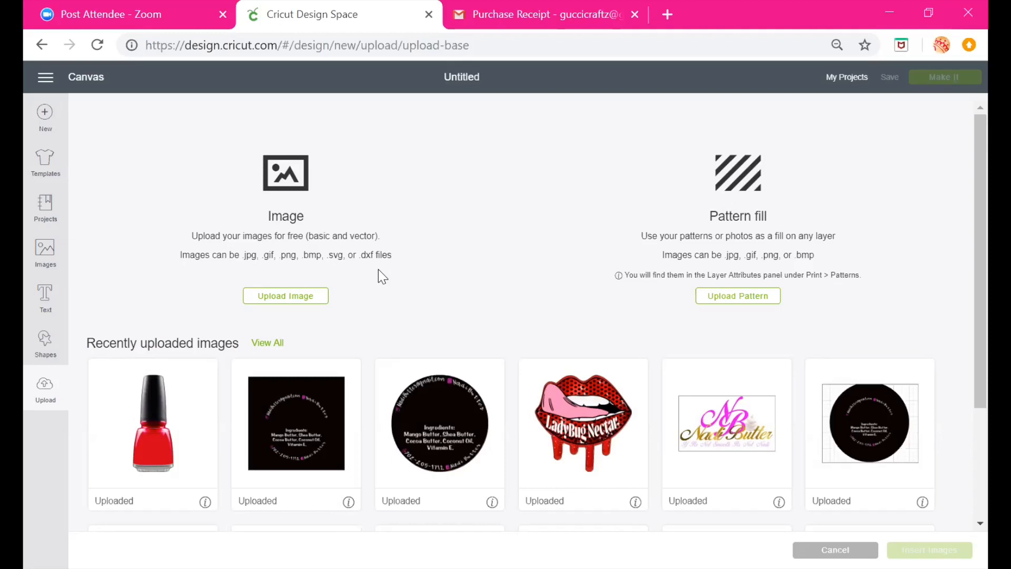
# Switch to the purchase receipt email and open the IM SO BLACK download link
pyautogui.click(504, 13)
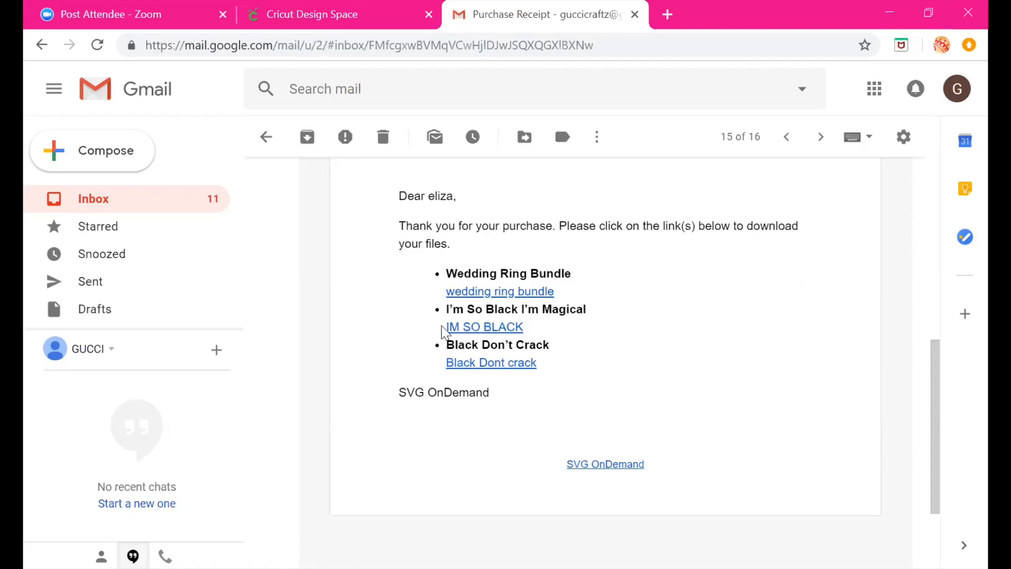
pyautogui.click(471, 329)
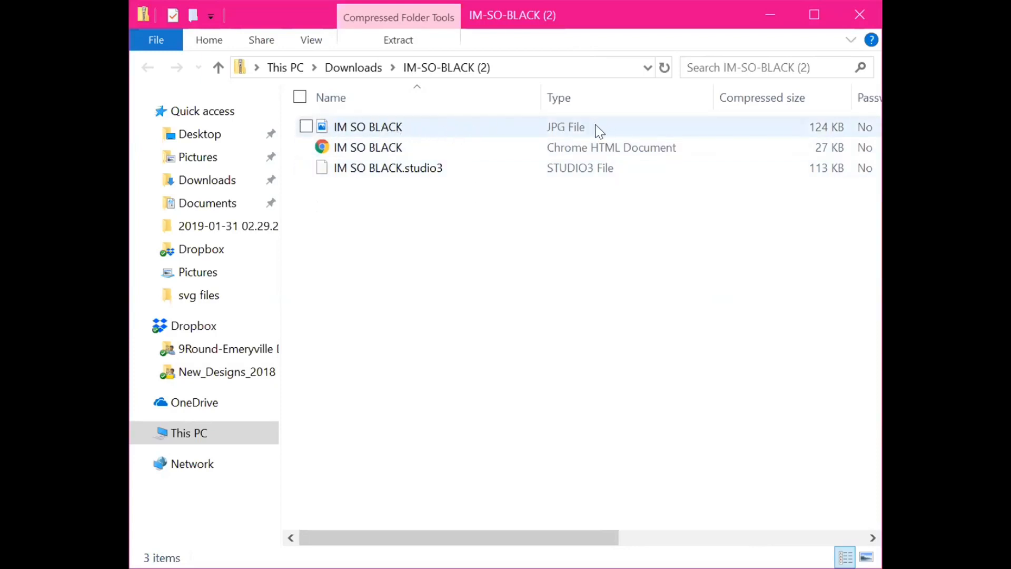
# Open the IM SO BLACK JPG file from the downloaded zip folder
pyautogui.click(307, 128)
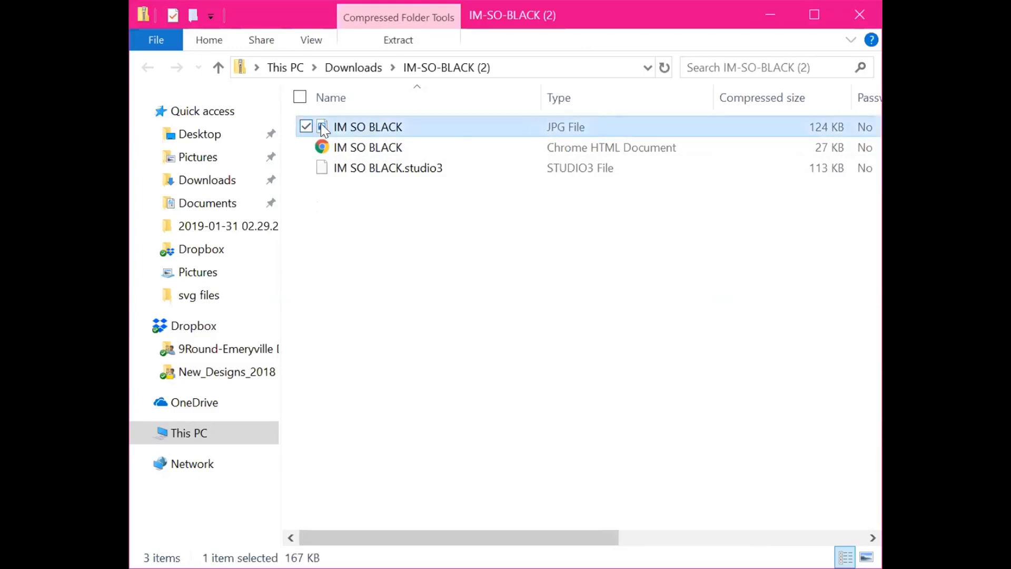
pyautogui.rightClick(343, 127)
pyautogui.click(329, 134)
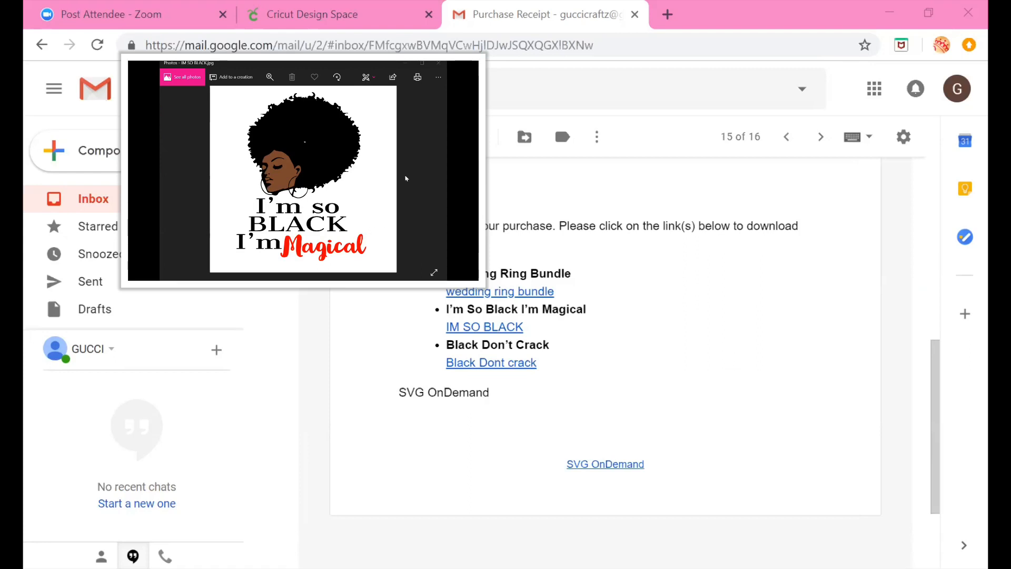
# Save a copy of the image as isb in JPG format to Pictures, replacing the existing file
pyautogui.click(439, 78)
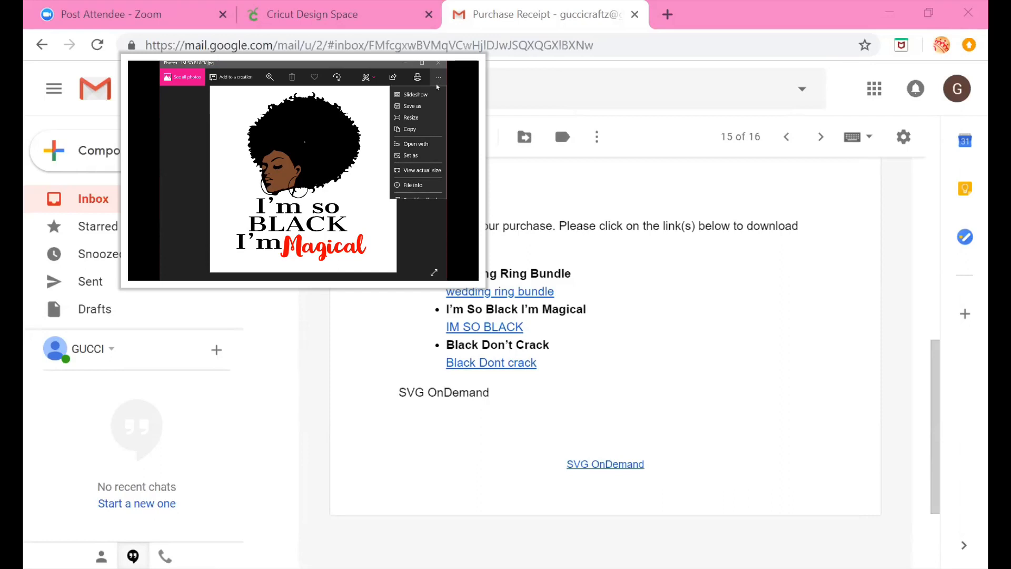
pyautogui.click(209, 221)
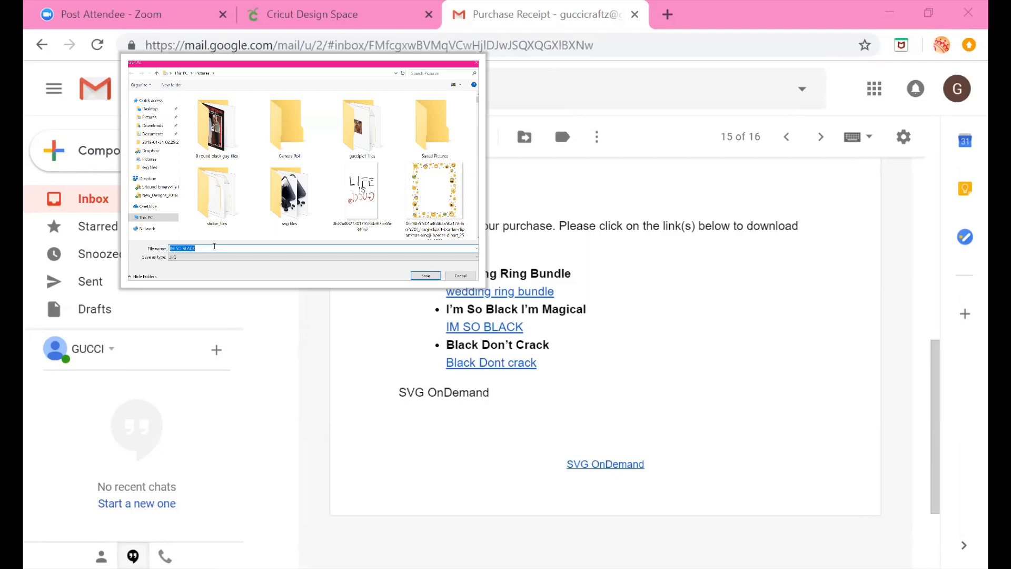
pyautogui.write('isb')
pyautogui.click(259, 256)
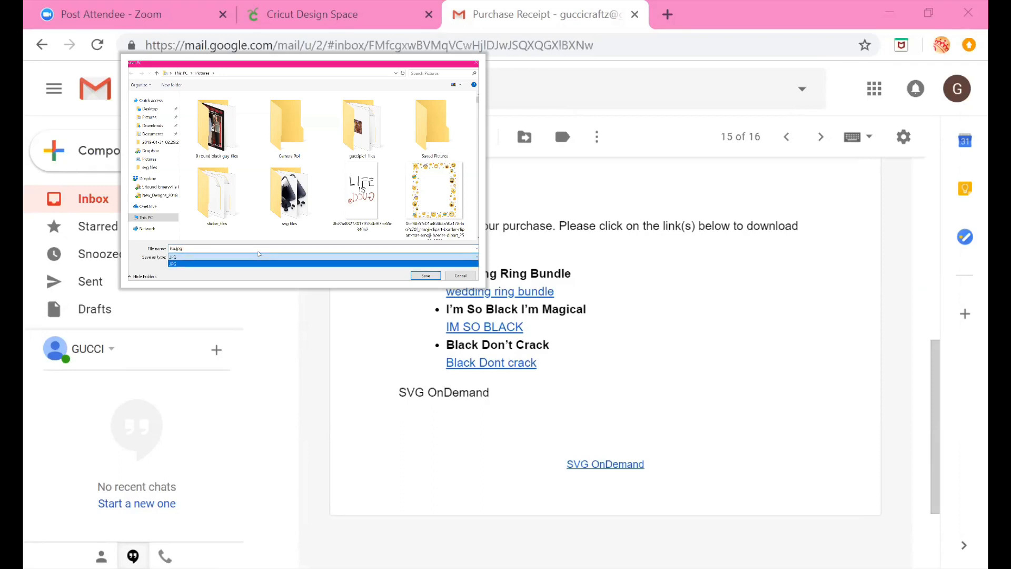
pyautogui.click(259, 255)
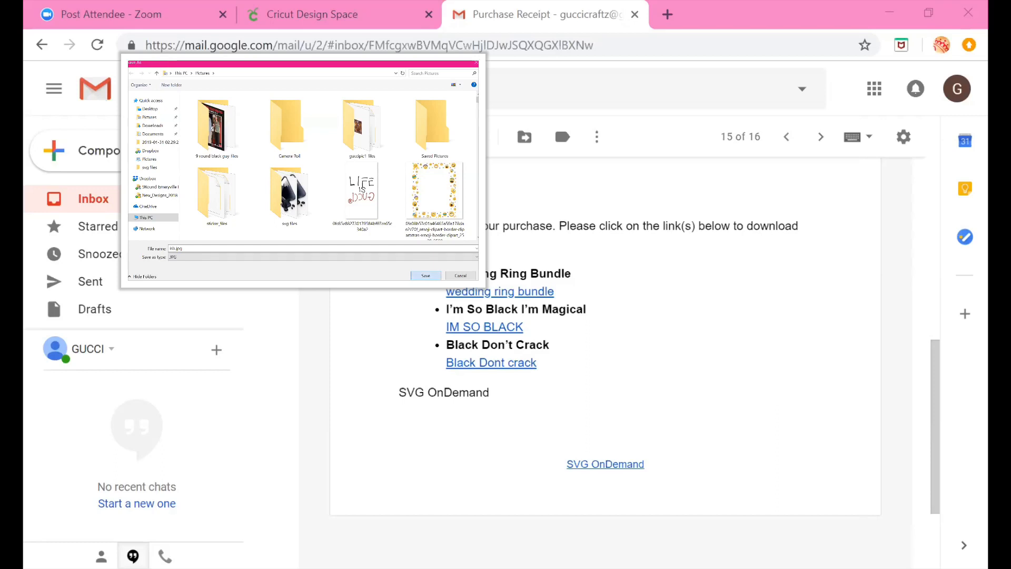
pyautogui.click(426, 275)
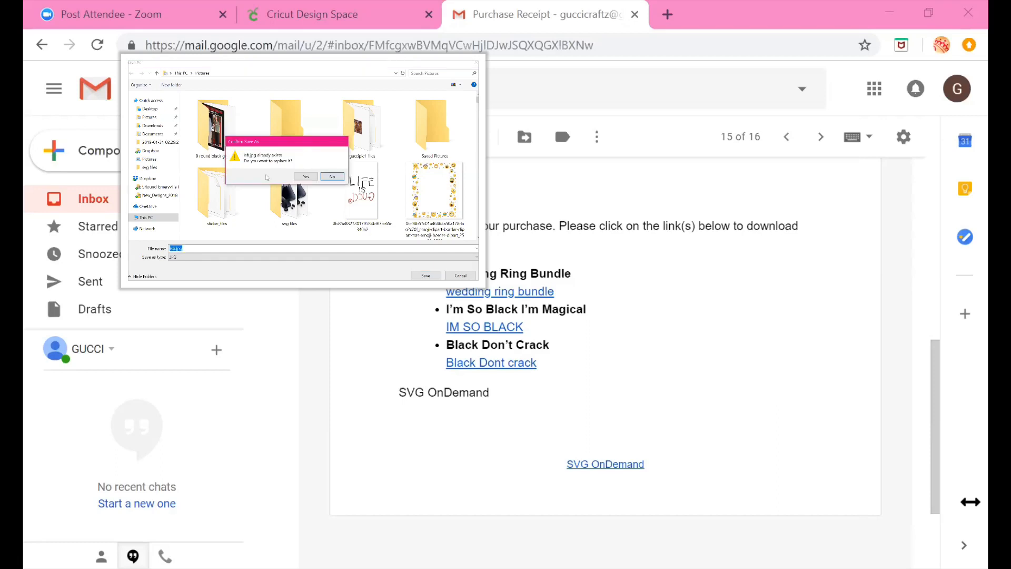
pyautogui.click(304, 177)
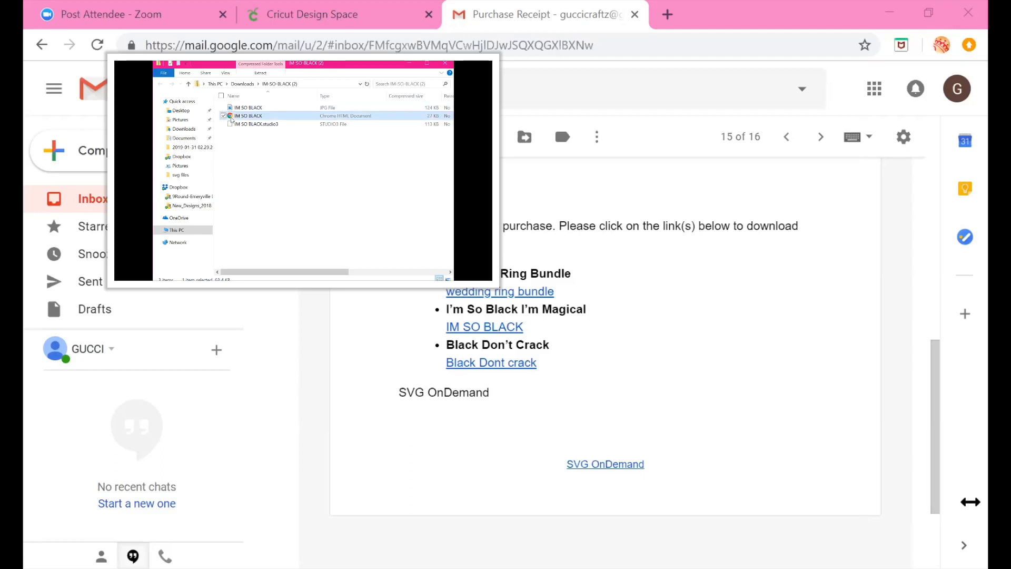
# Open the IM SO BLACK SVG file from the zip folder in the browser
pyautogui.doubleClick(246, 118)
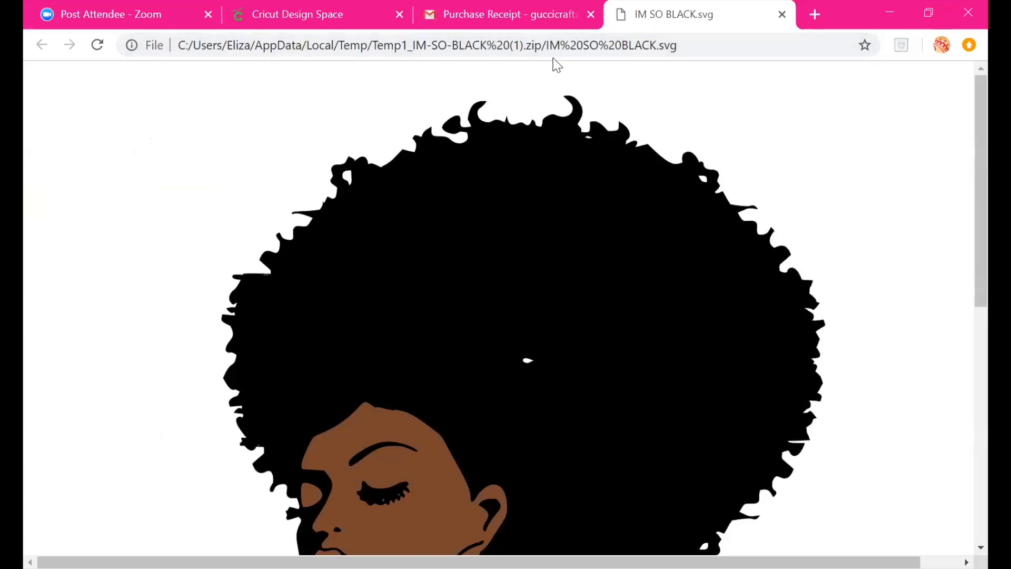
pyautogui.doubleClick(671, 46)
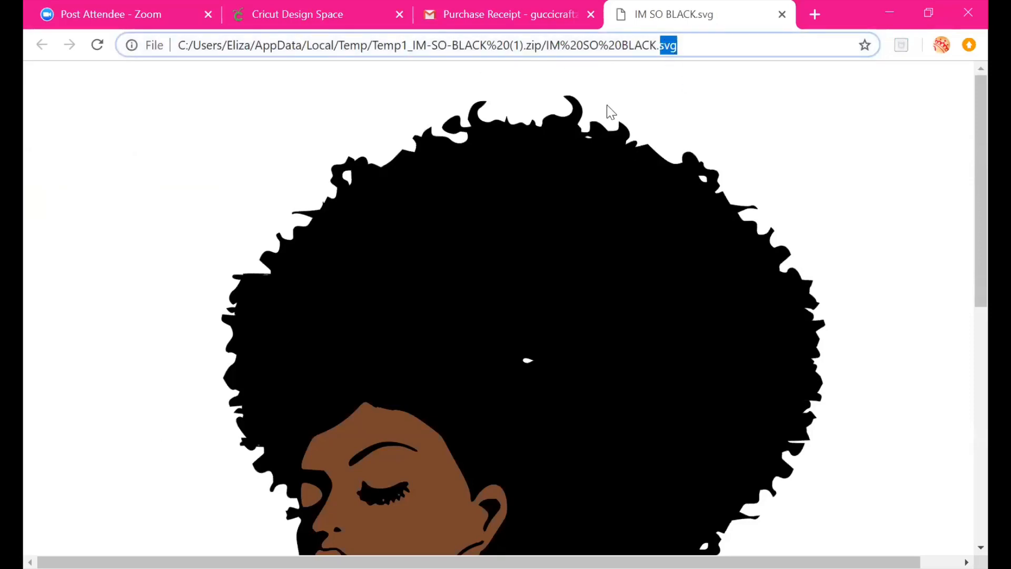
# Save the SVG page to Pictures as IM SO BLACK2 scalable vector graphics file
pyautogui.click(561, 178)
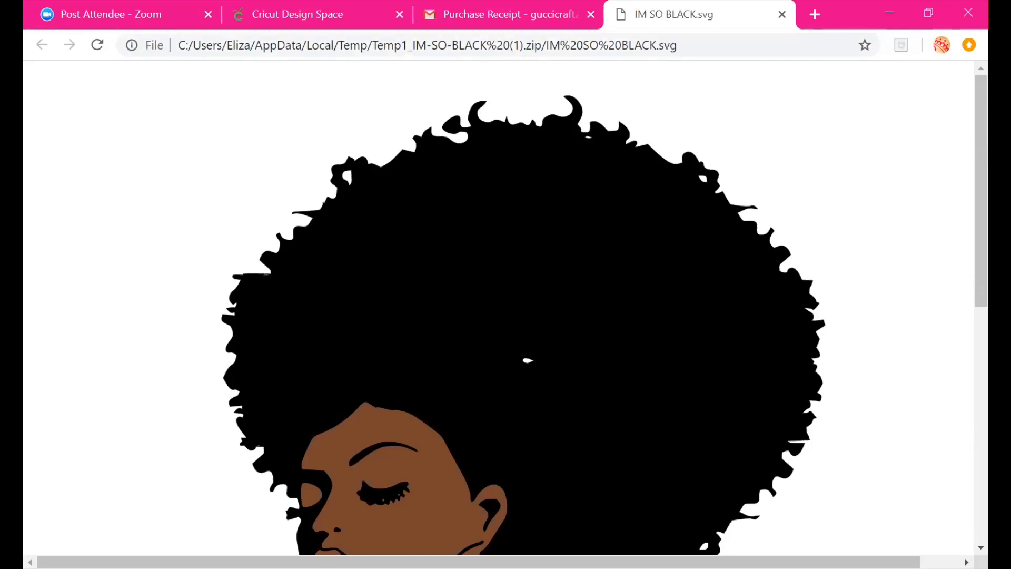
pyautogui.rightClick(529, 179)
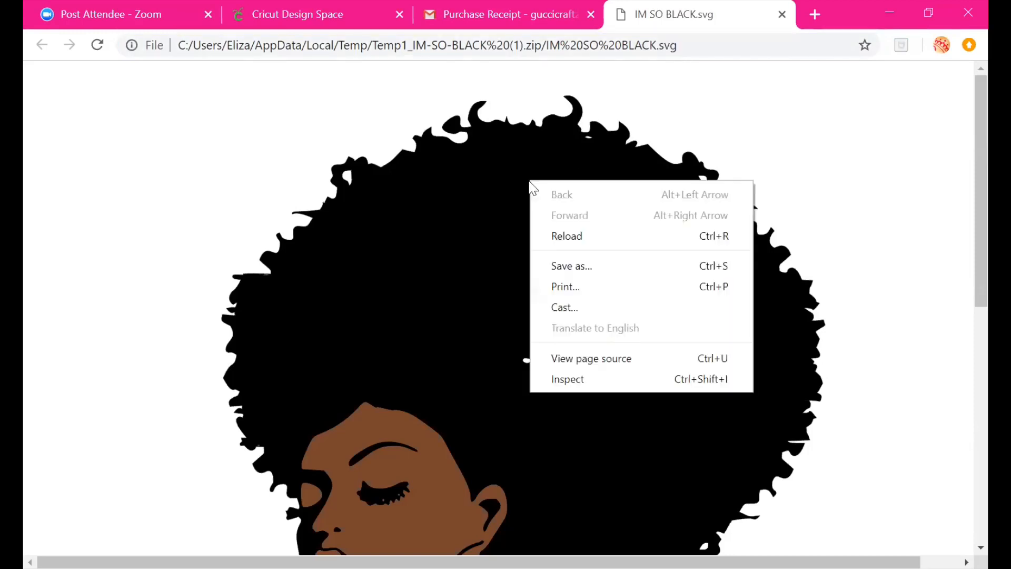
pyautogui.click(580, 267)
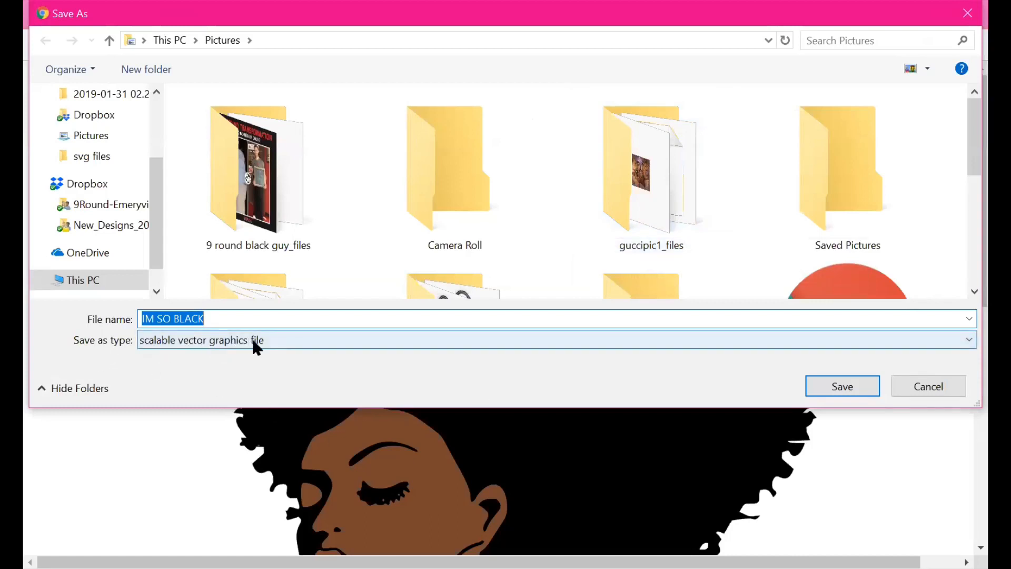
pyautogui.click(230, 319)
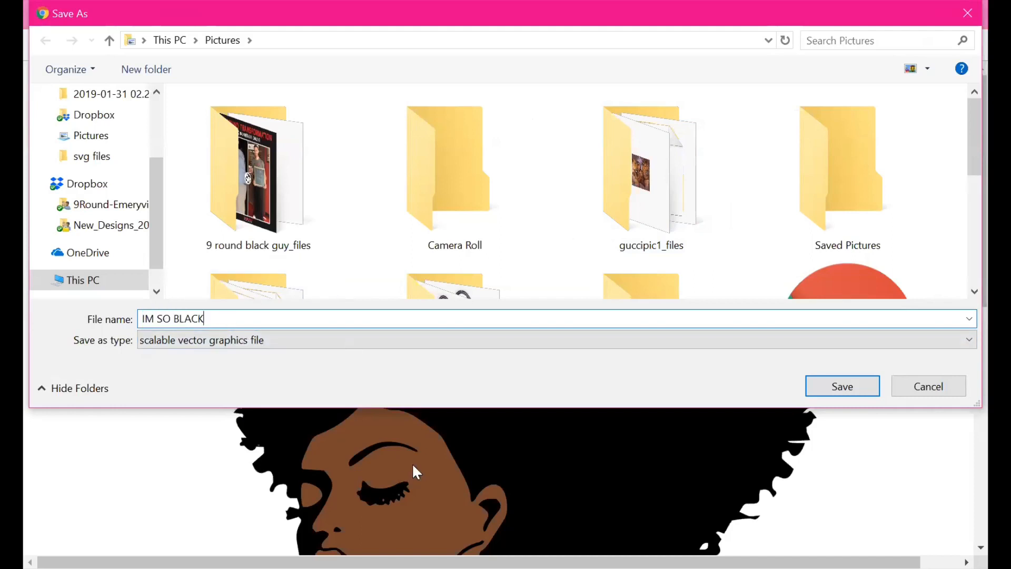
pyautogui.write('2')
pyautogui.click(846, 393)
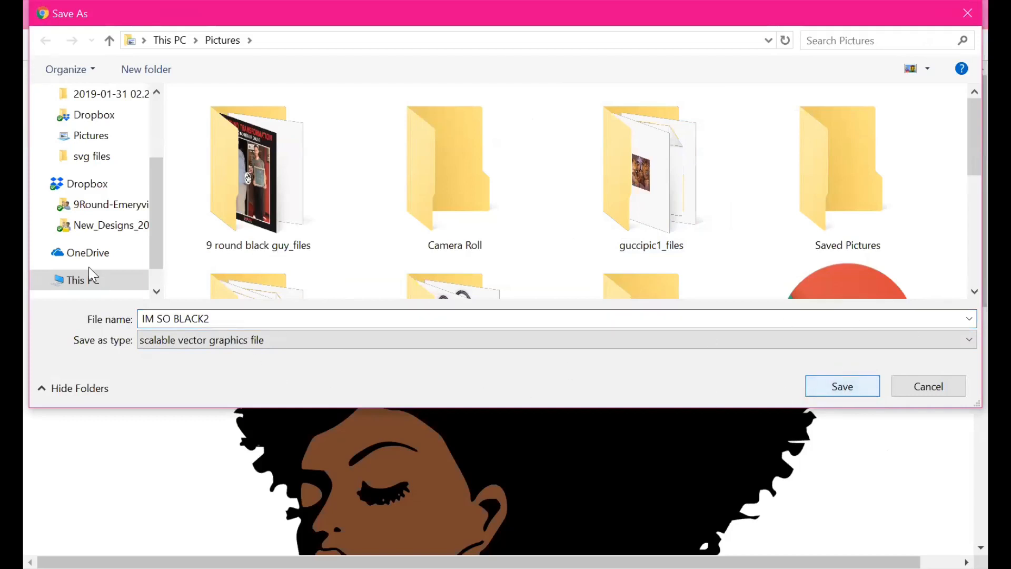
pyautogui.click(841, 388)
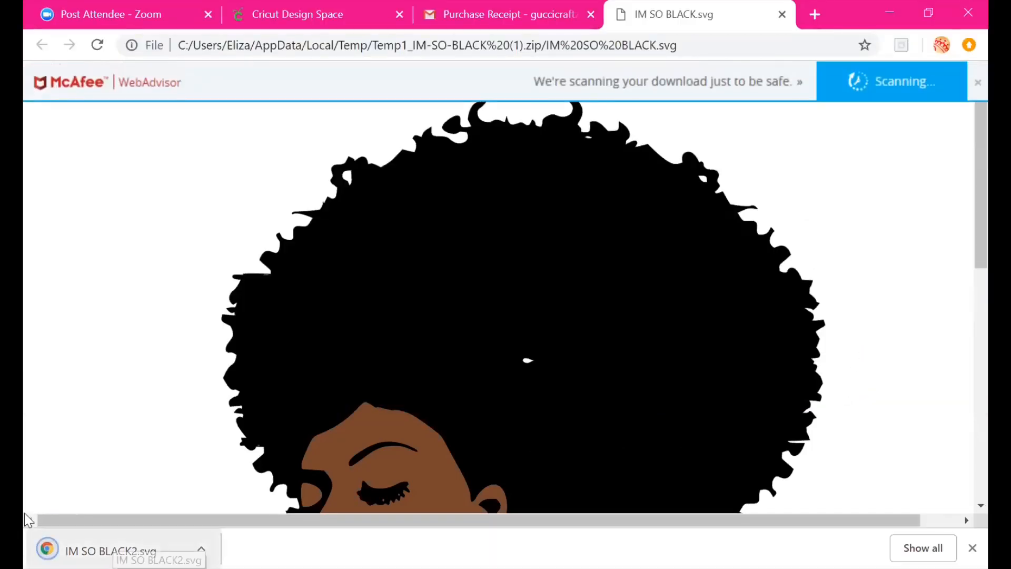
# Return to Design Space and upload the isb image from the Pictures folder
pyautogui.click(320, 24)
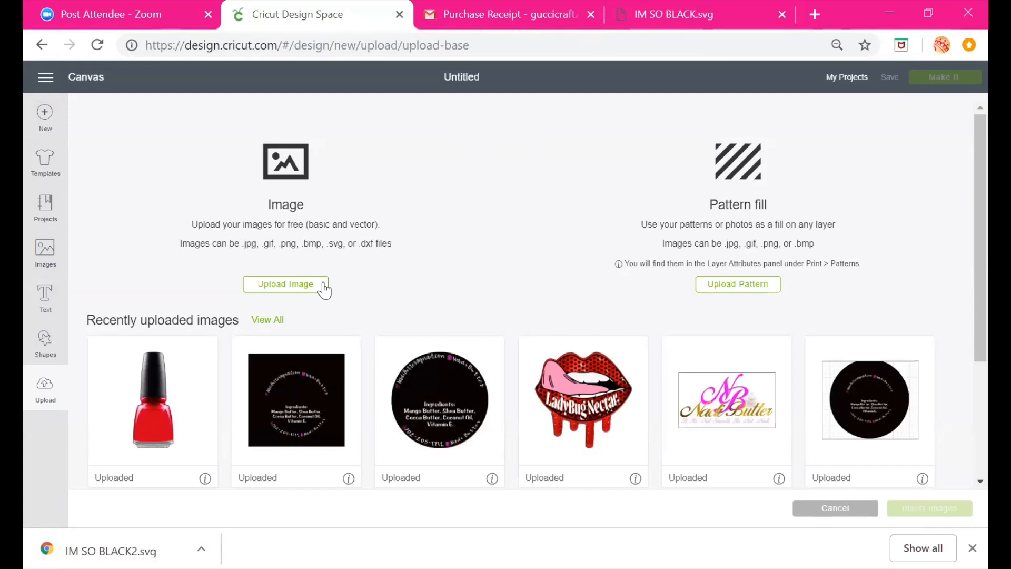
pyautogui.click(294, 287)
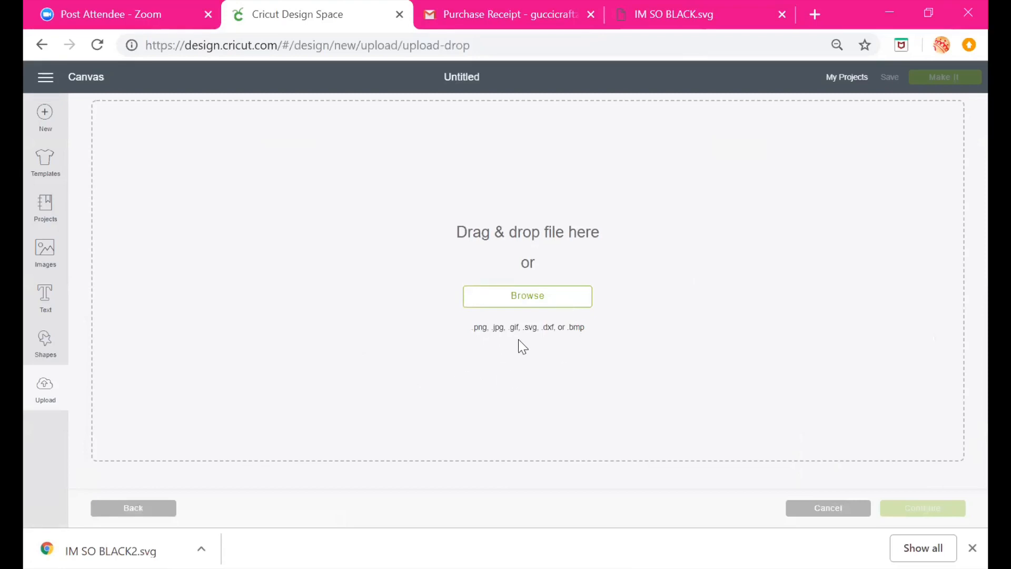
pyautogui.click(554, 300)
pyautogui.click(90, 156)
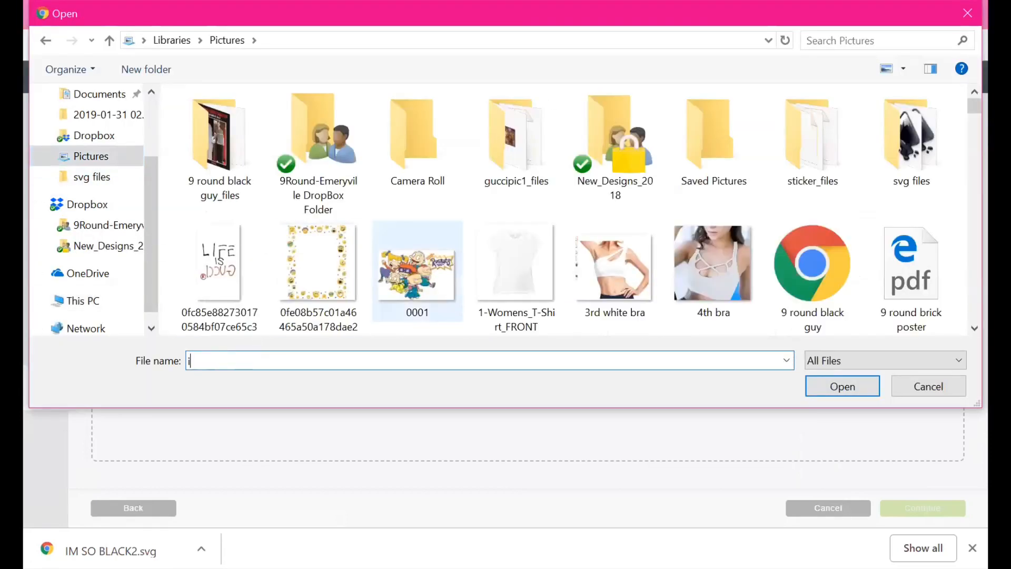
pyautogui.write('isb')
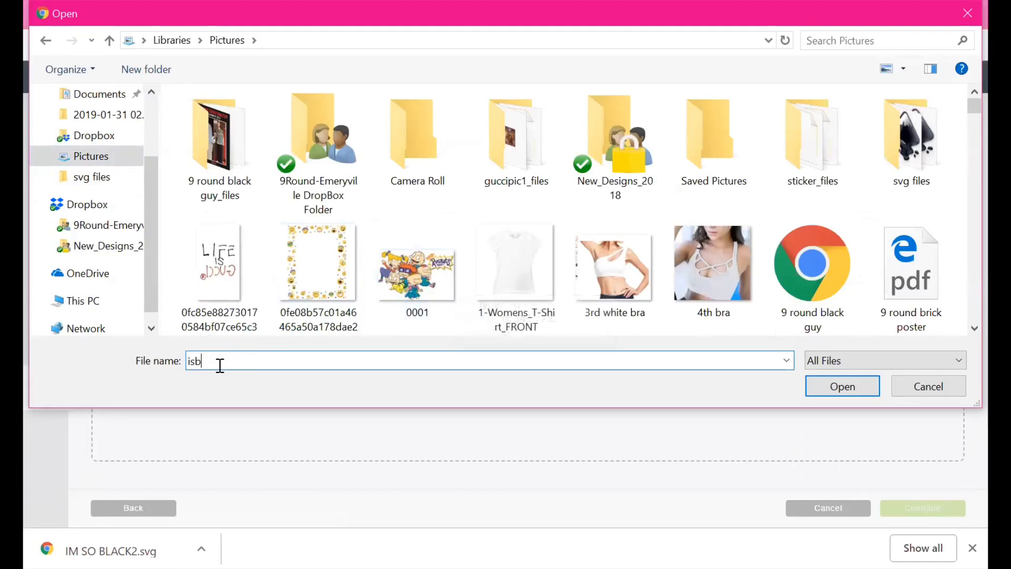
pyautogui.click(274, 379)
pyautogui.click(847, 390)
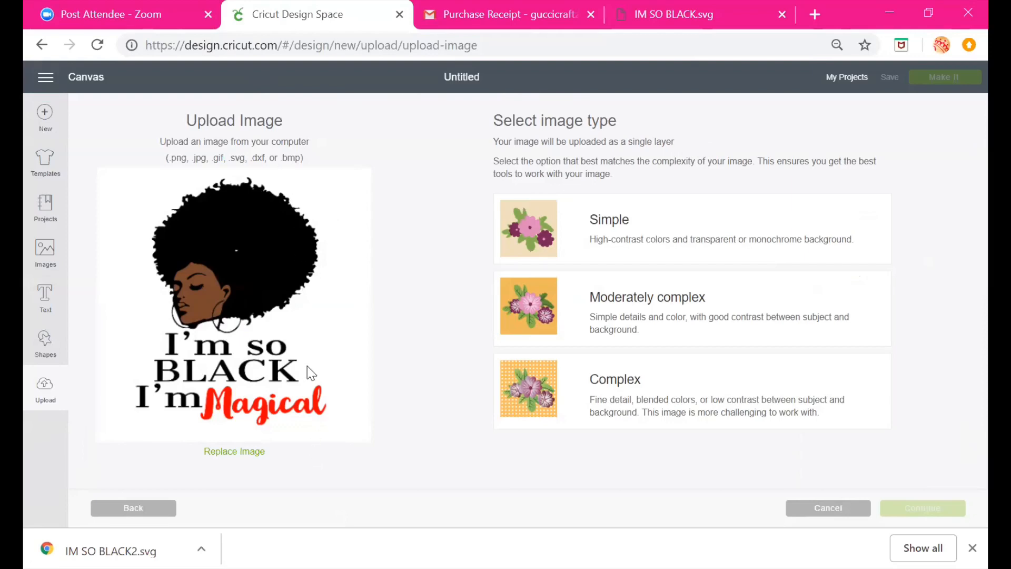
# Choose the Complex image type for the upload and continue
pyautogui.click(568, 257)
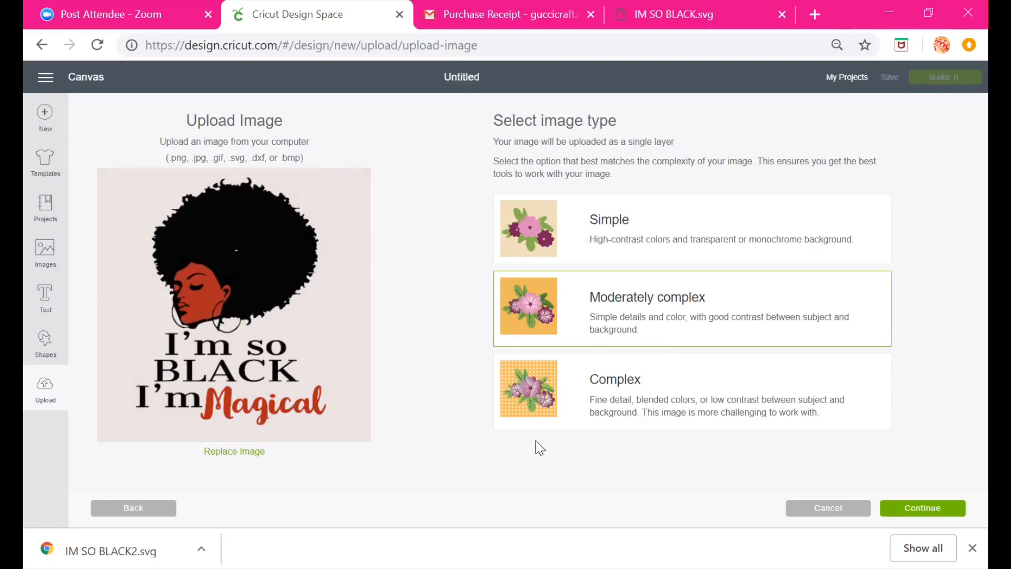
pyautogui.click(541, 395)
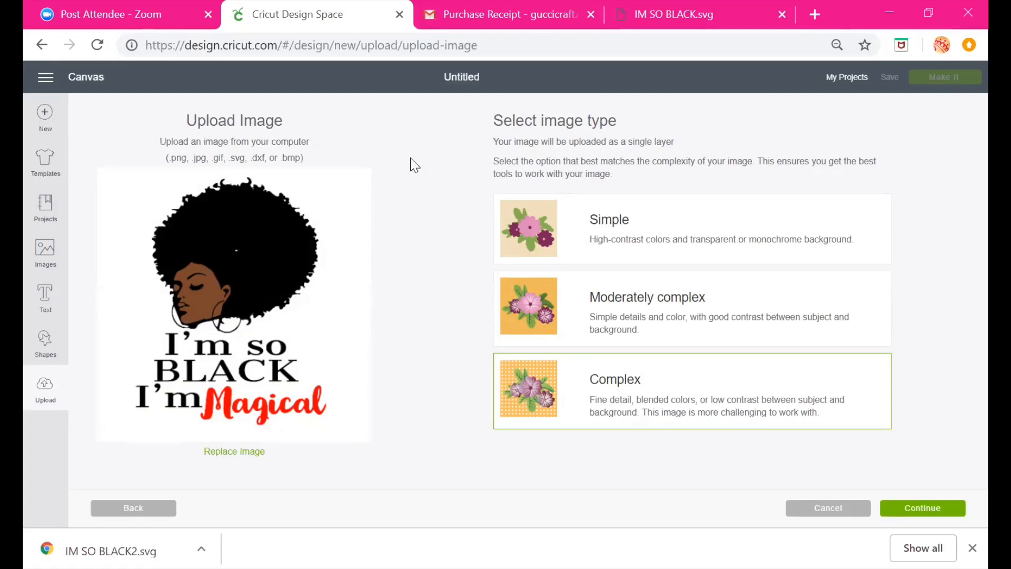
pyautogui.click(934, 514)
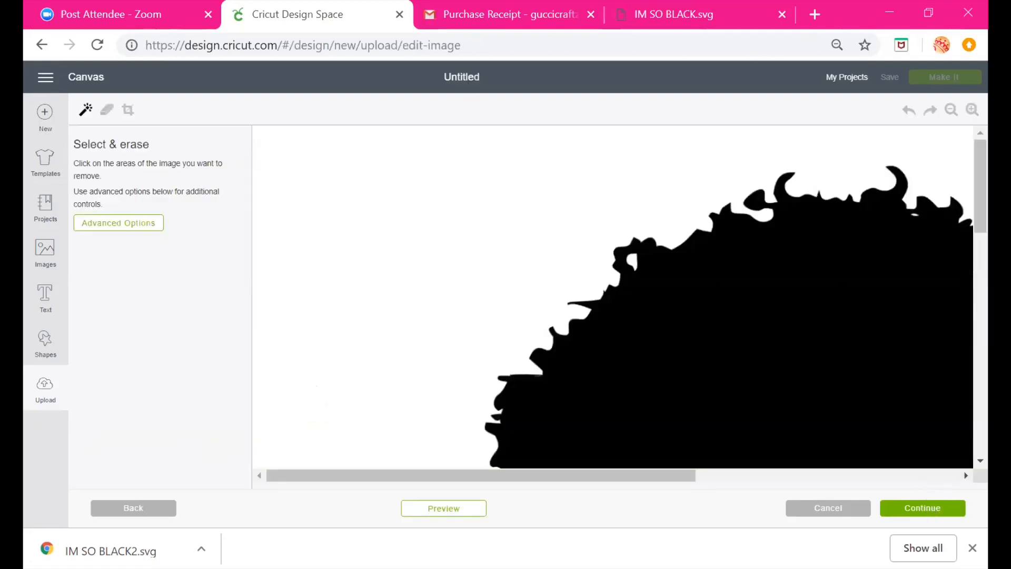
# Erase the white background around the design with Select & erase
pyautogui.click(951, 111)
pyautogui.click(951, 110)
pyautogui.click(951, 110)
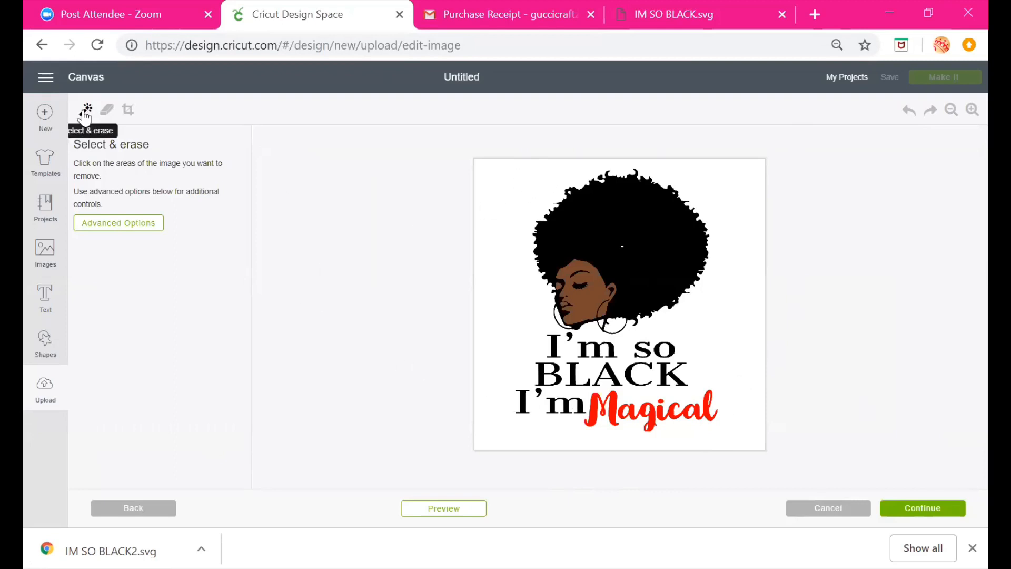
pyautogui.click(526, 185)
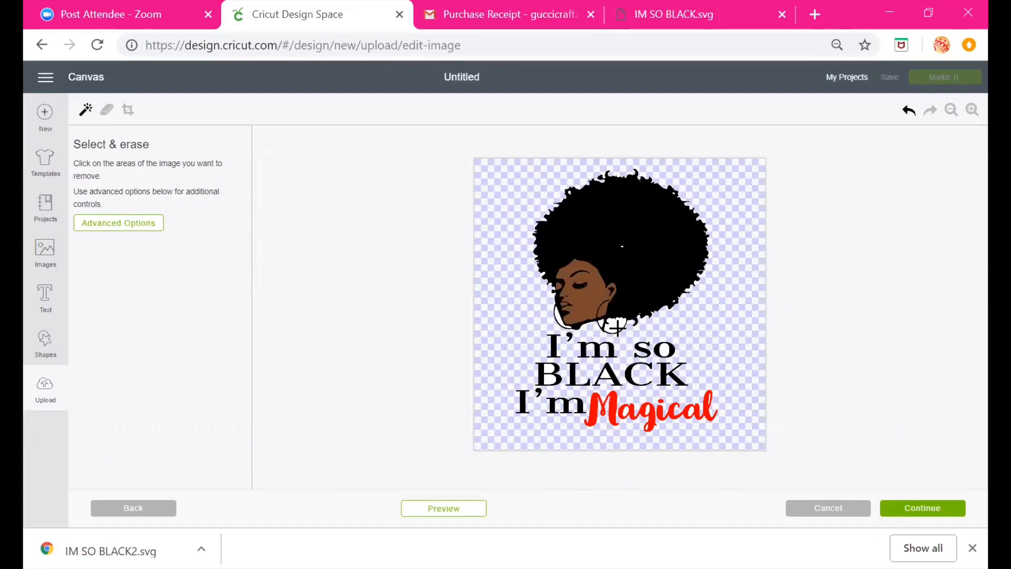
# Toggle the cut preview on and off to check the design outline
pyautogui.click(442, 510)
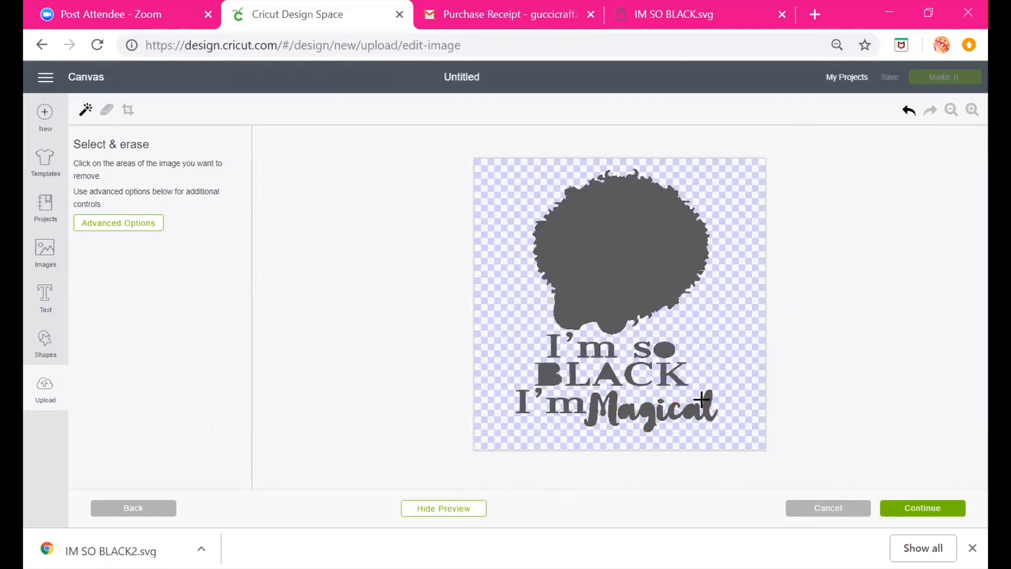
pyautogui.click(456, 509)
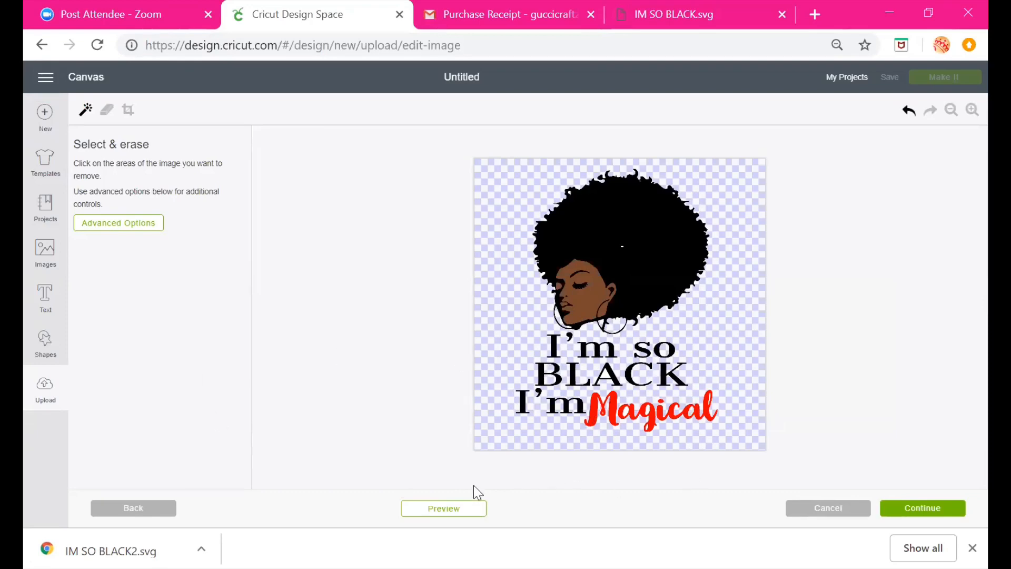
pyautogui.click(435, 515)
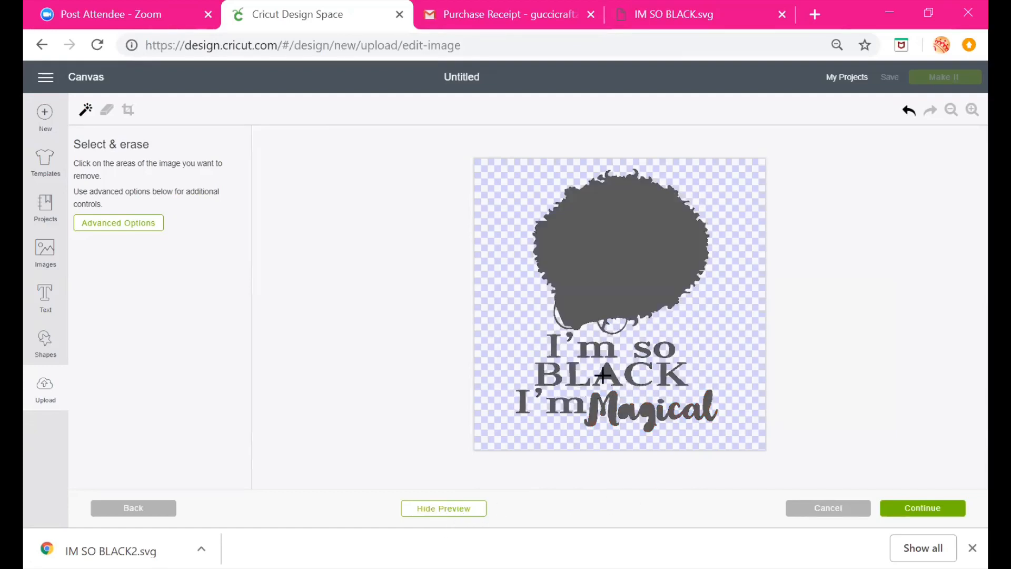
pyautogui.click(458, 513)
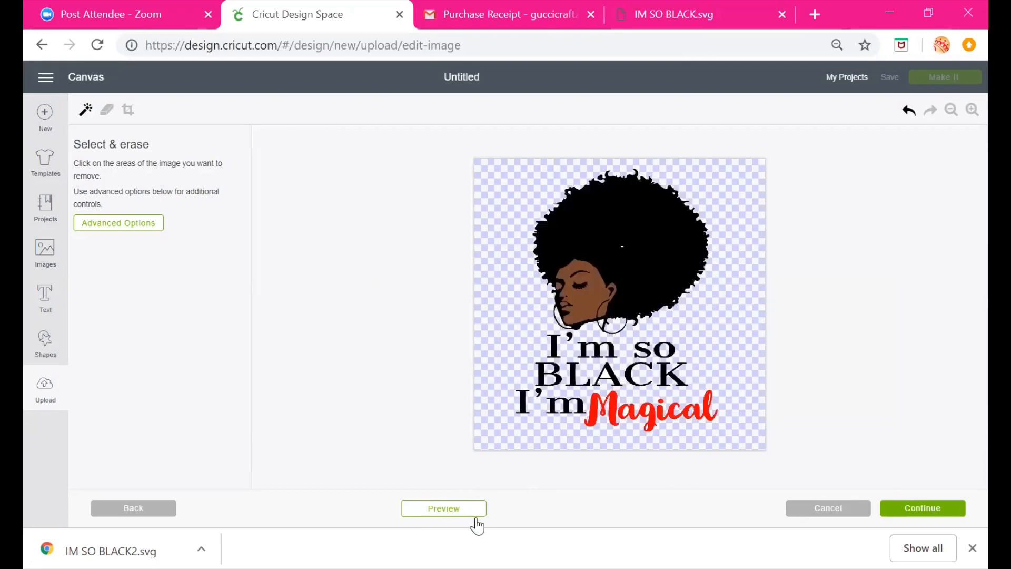
# Undo the last two edits to the image
pyautogui.click(907, 110)
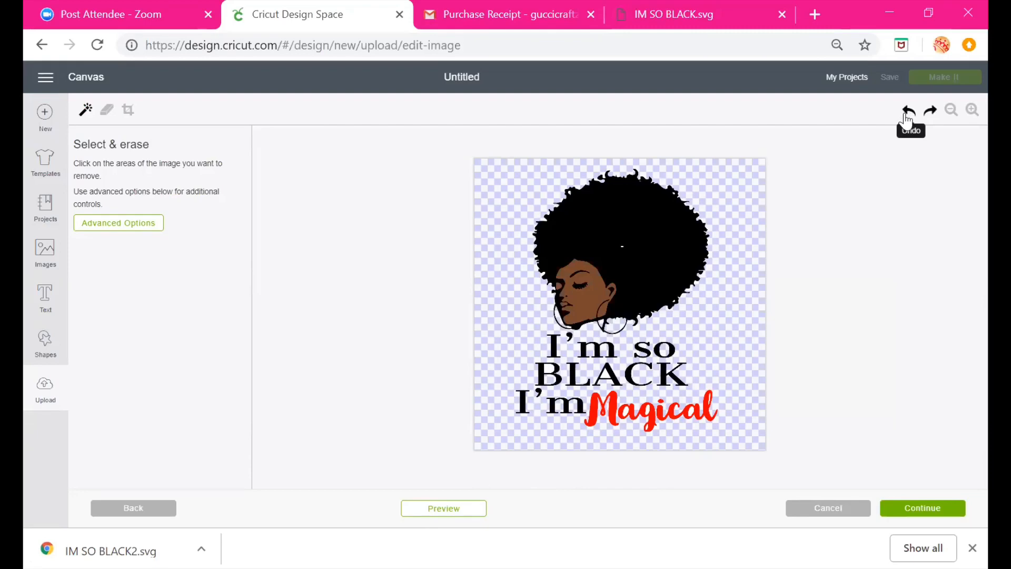
pyautogui.click(907, 110)
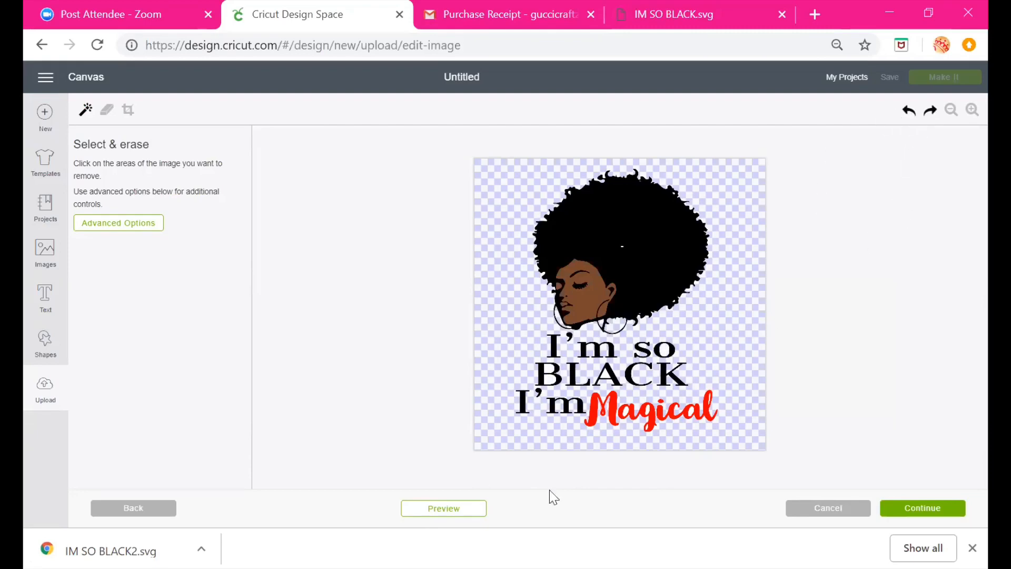
# Re-select the Complex image type, continue past the erase screen, and save the upload as a Print Then Cut image named isb
pyautogui.click(133, 509)
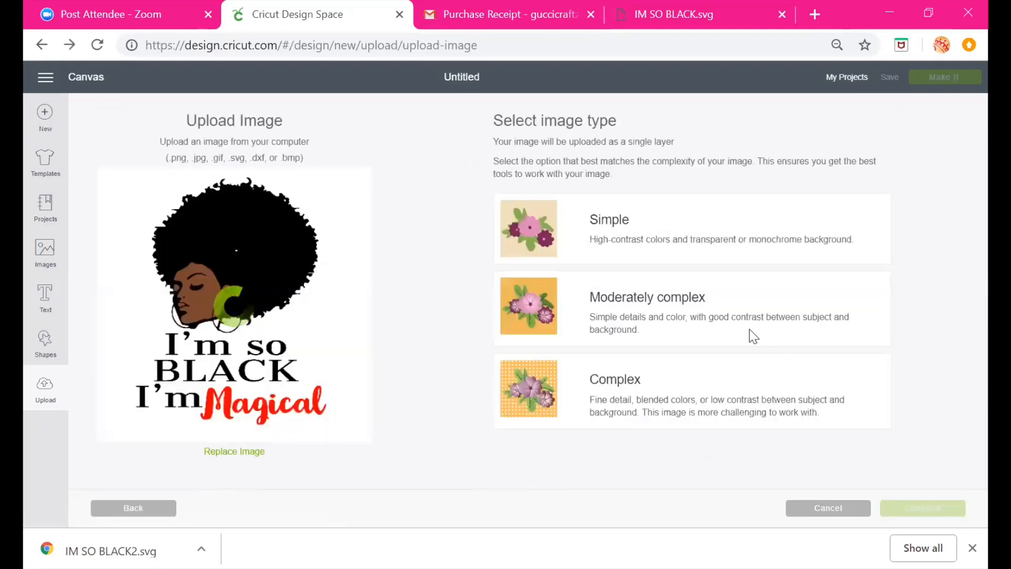
pyautogui.click(709, 387)
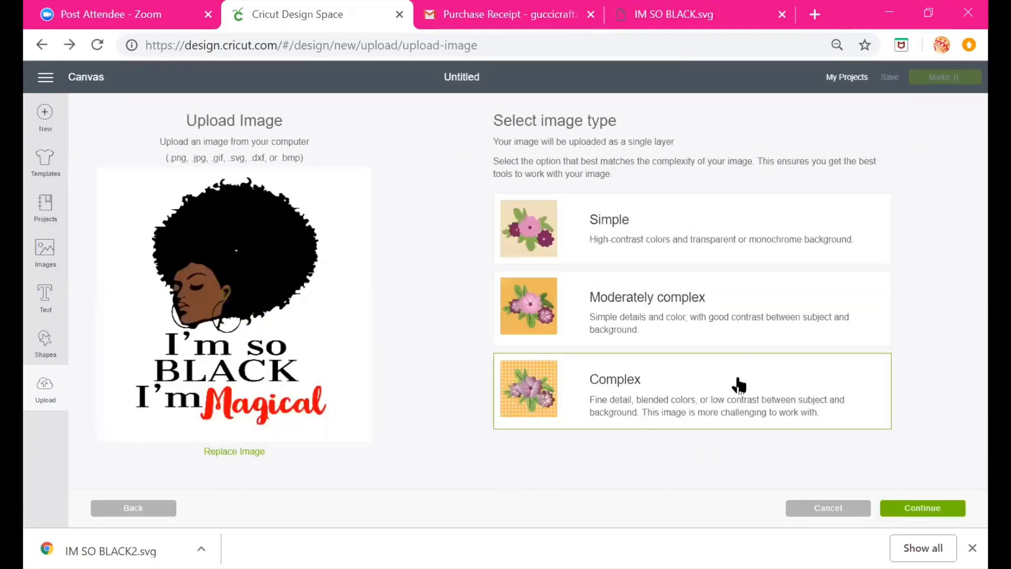
pyautogui.click(912, 514)
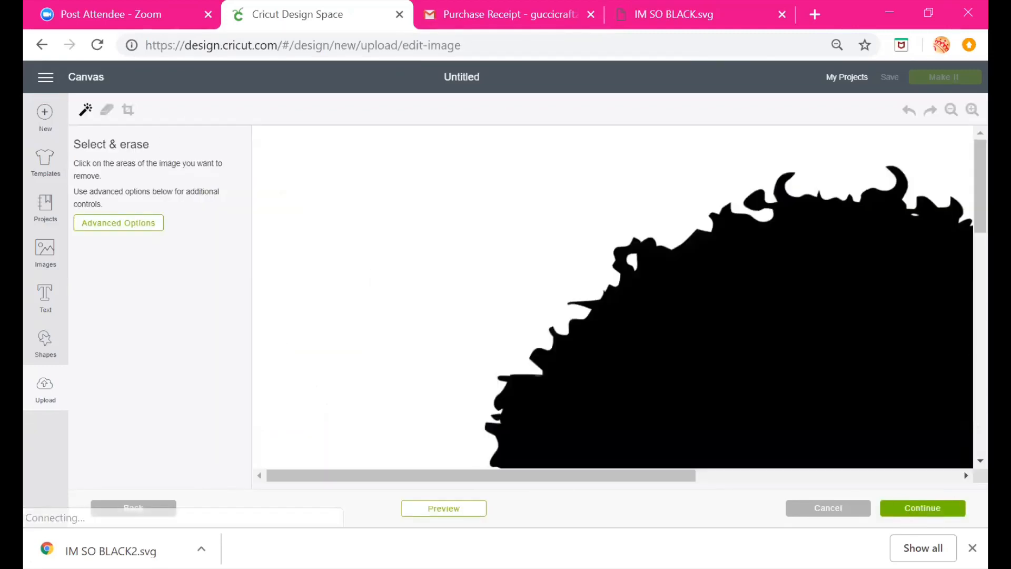
pyautogui.click(939, 510)
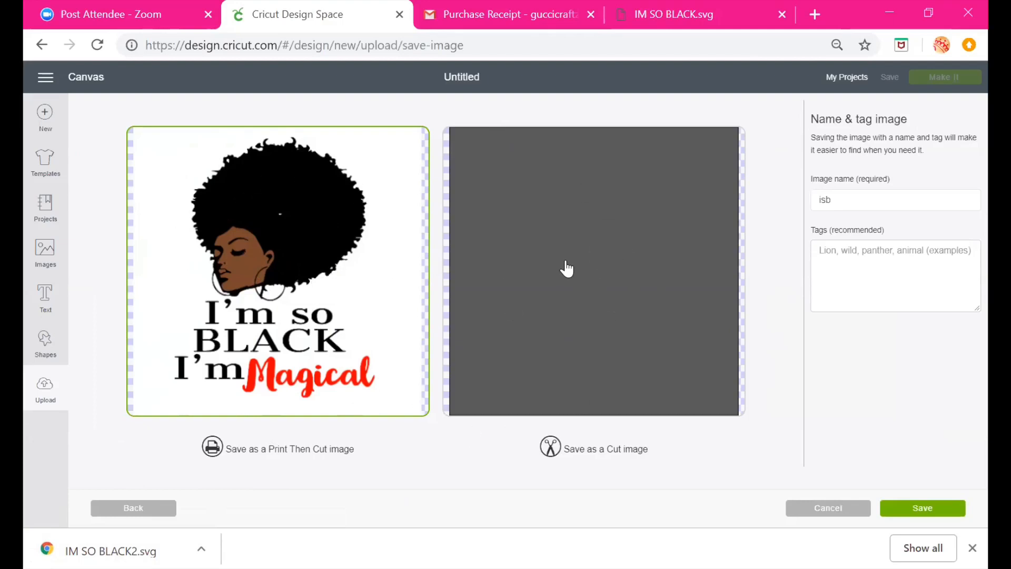
pyautogui.click(919, 520)
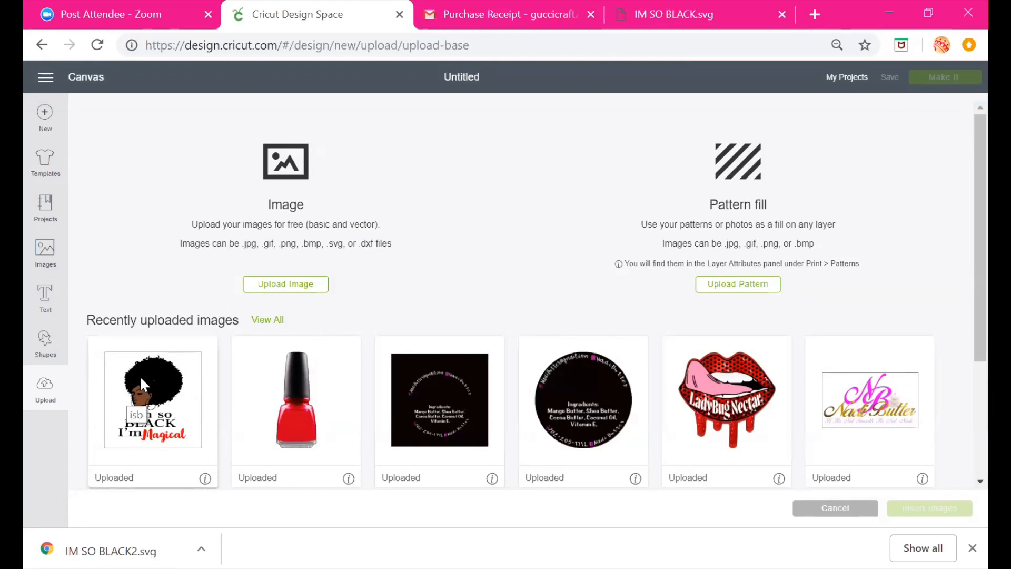
# Start a new image upload and open the IM SO BLACK2.svg file from the Pictures folder
pyautogui.click(286, 286)
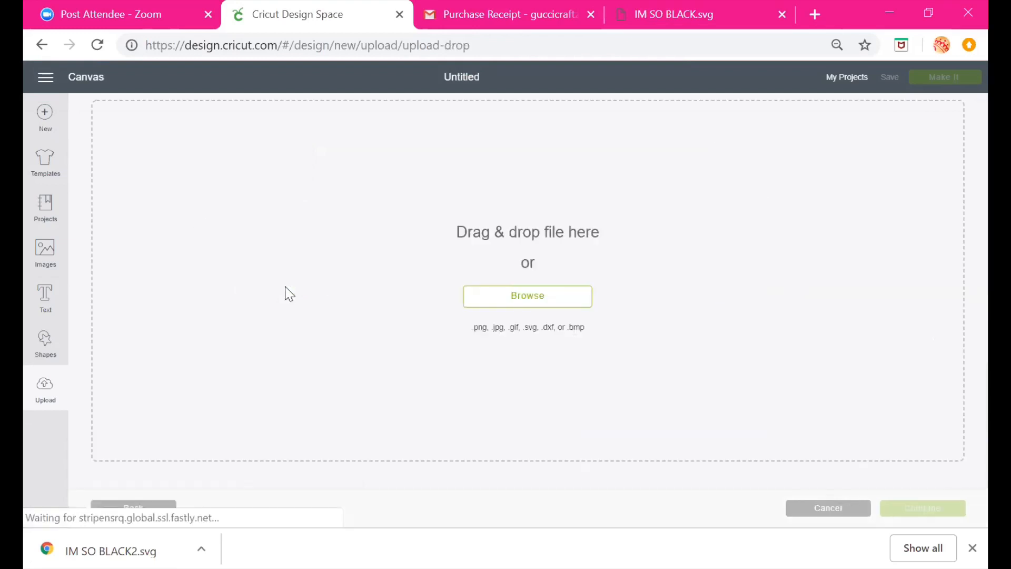
pyautogui.click(519, 308)
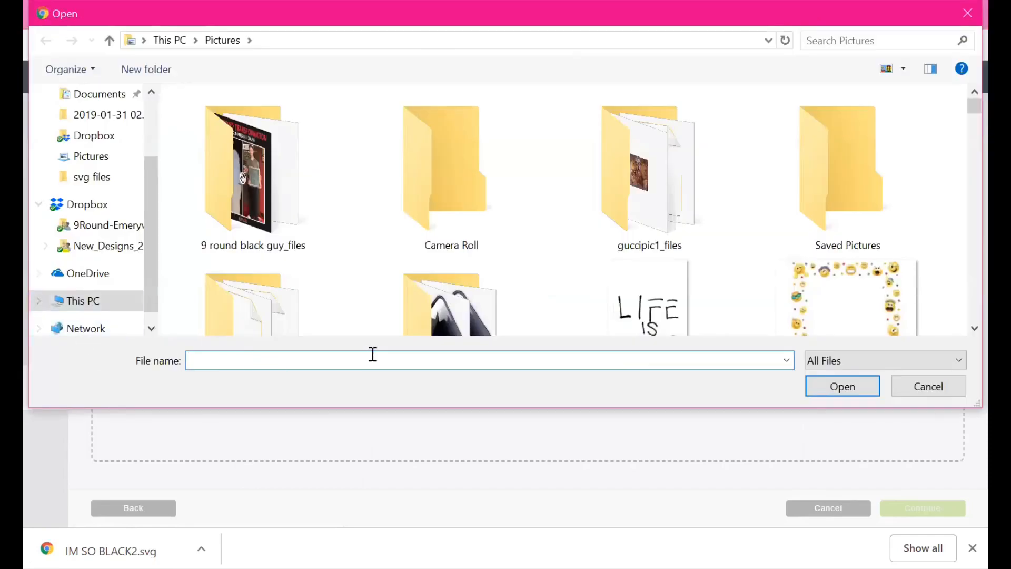
pyautogui.write('im')
pyautogui.press('Down')
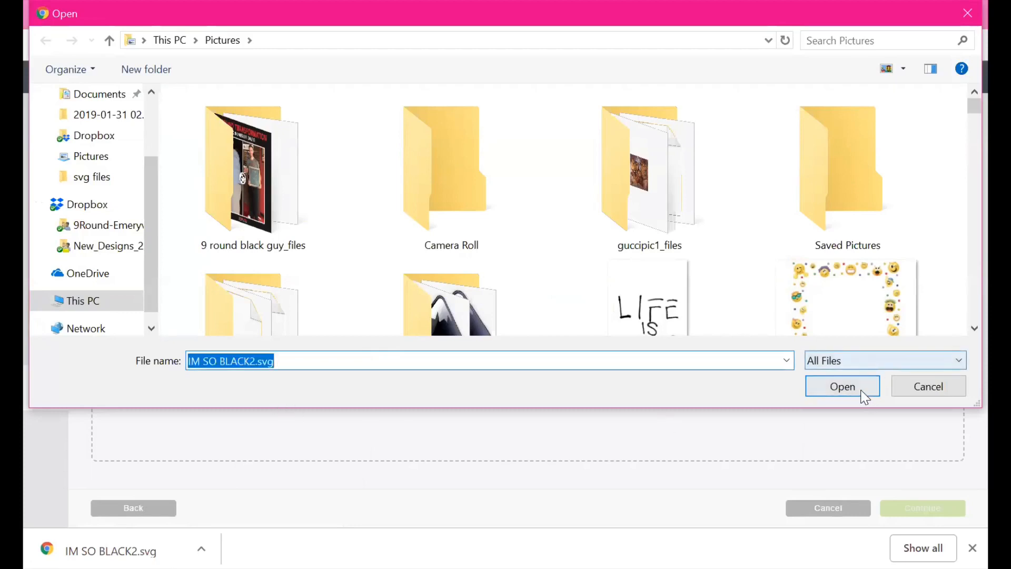
pyautogui.click(843, 386)
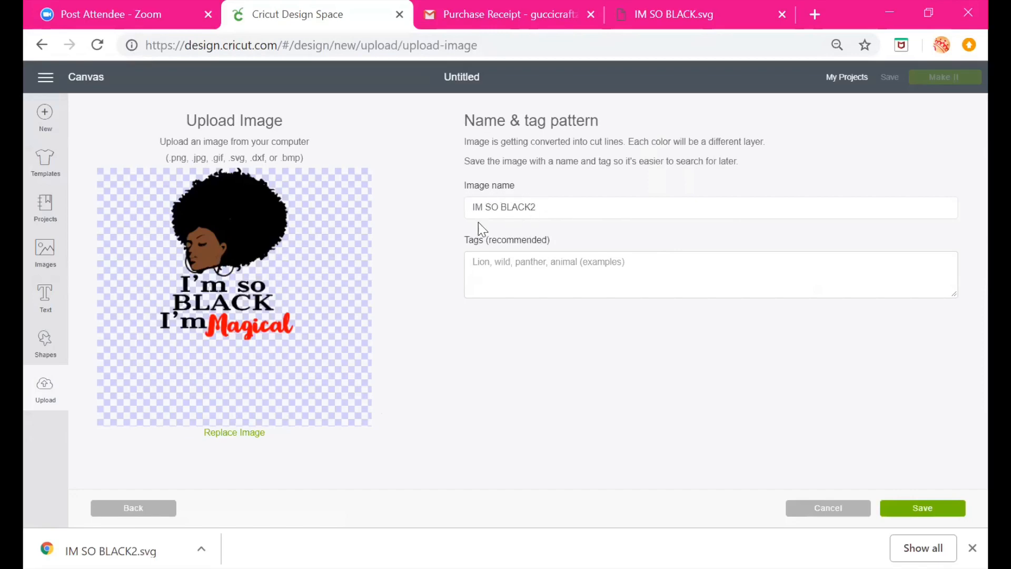
# Name the image IM SO BLACK, add the tag "black lady", and save the upload
pyautogui.click(541, 207)
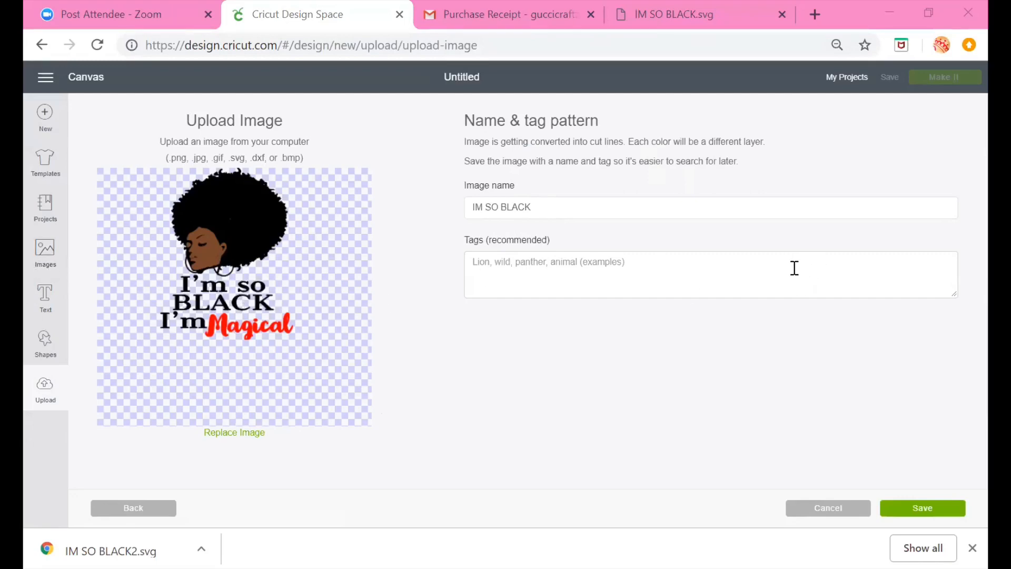
pyautogui.click(891, 252)
pyautogui.write('black')
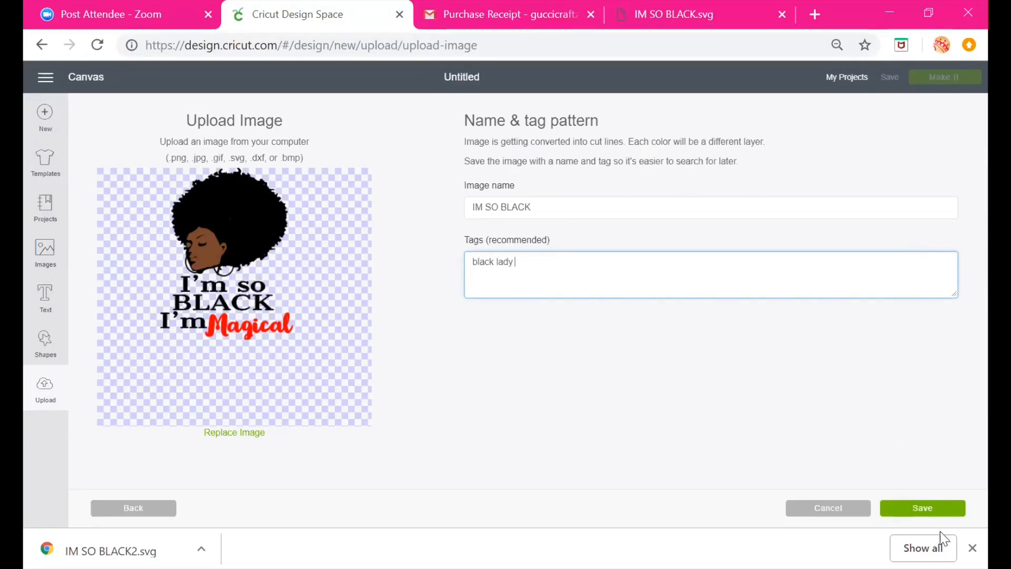
pyautogui.write(' lady')
pyautogui.click(927, 508)
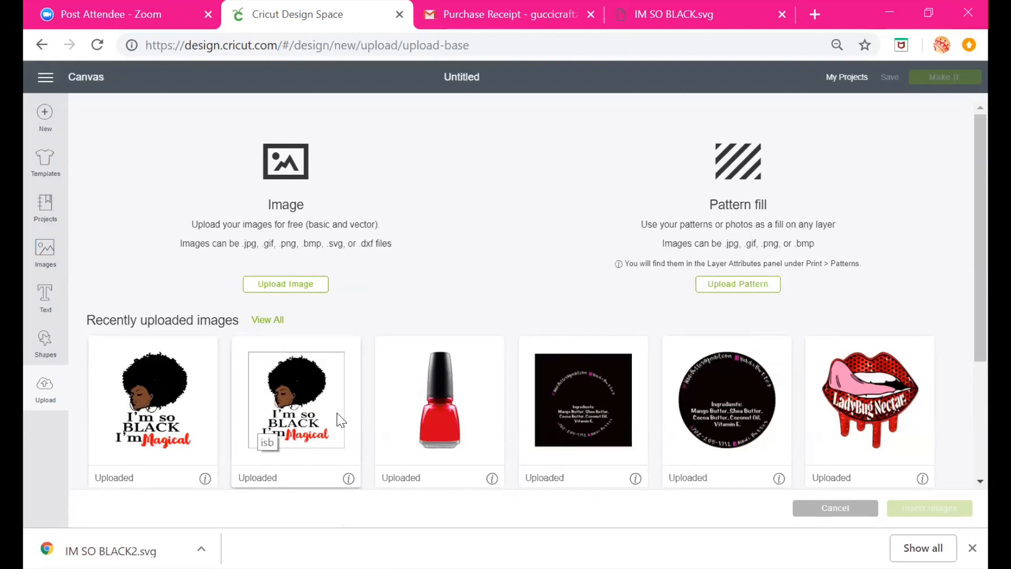
# Insert the IM SO BLACK upload onto the canvas and move it into place
pyautogui.click(185, 416)
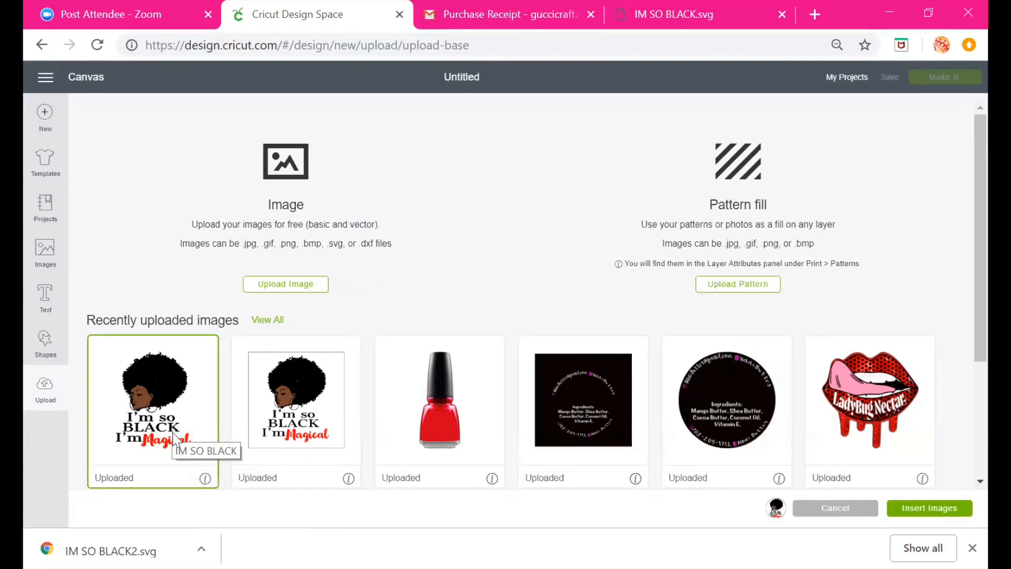
pyautogui.click(928, 509)
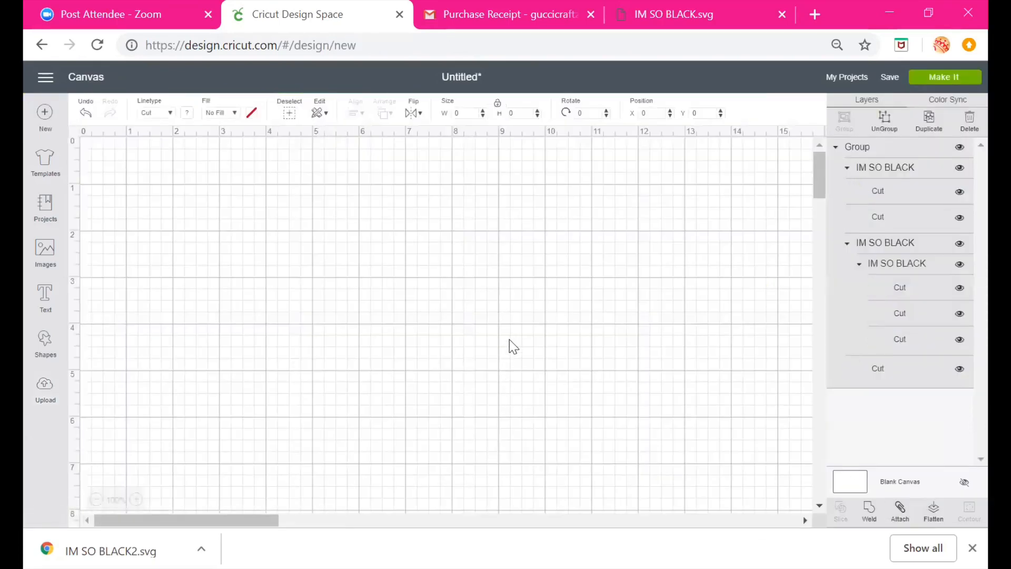
pyautogui.moveTo(274, 287); pyautogui.dragTo(317, 261)
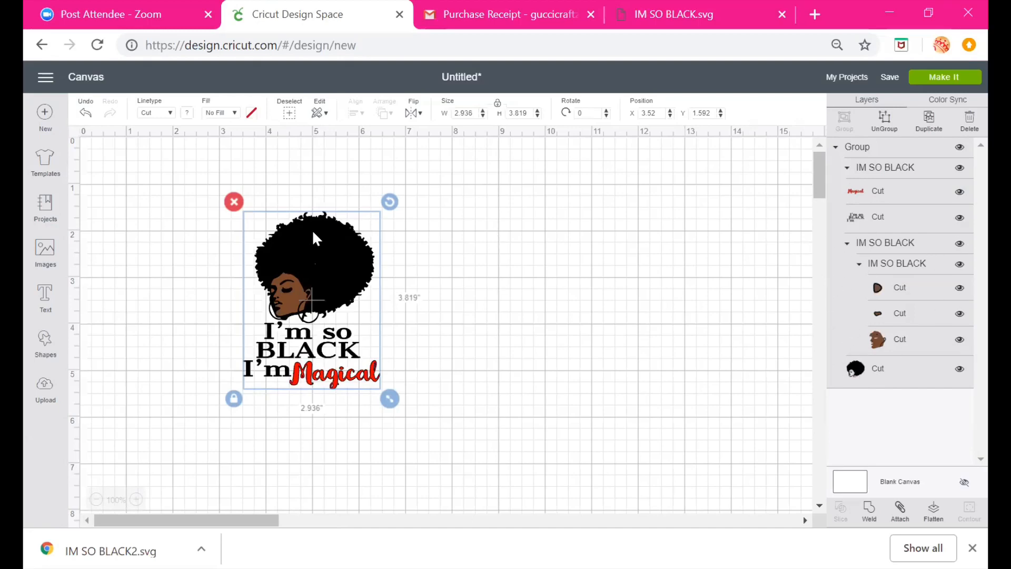
# Ungroup the design and reposition and rotate the head layers away from the text
pyautogui.click(888, 126)
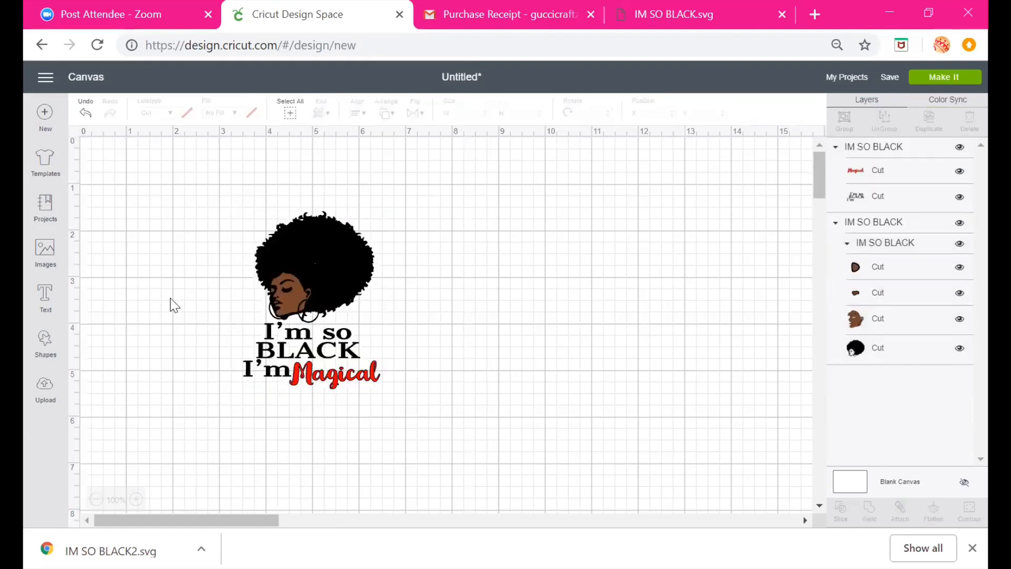
pyautogui.moveTo(378, 279); pyautogui.dragTo(607, 245)
pyautogui.moveTo(347, 387)
pyautogui.mouseDown()
pyautogui.moveTo(323, 370)
pyautogui.moveTo(350, 338)
pyautogui.moveTo(345, 397)
pyautogui.mouseUp()
pyautogui.moveTo(537, 247); pyautogui.dragTo(440, 346)
pyautogui.moveTo(524, 270); pyautogui.dragTo(498, 250)
pyautogui.moveTo(432, 337); pyautogui.dragTo(422, 330)
pyautogui.moveTo(488, 242); pyautogui.dragTo(535, 327)
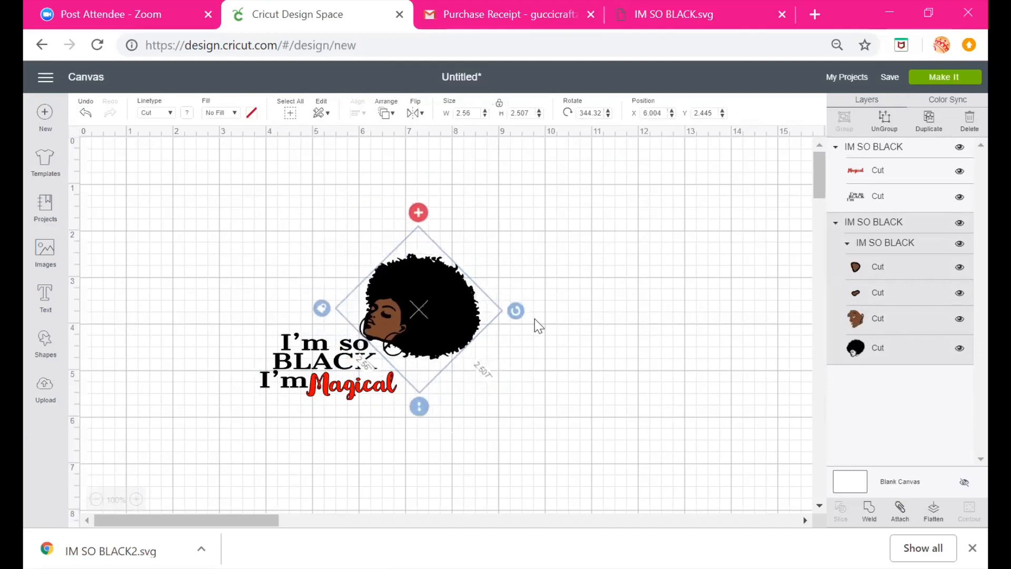
pyautogui.moveTo(401, 314); pyautogui.dragTo(337, 290)
pyautogui.moveTo(421, 224); pyautogui.dragTo(397, 219)
pyautogui.moveTo(386, 267); pyautogui.dragTo(367, 257)
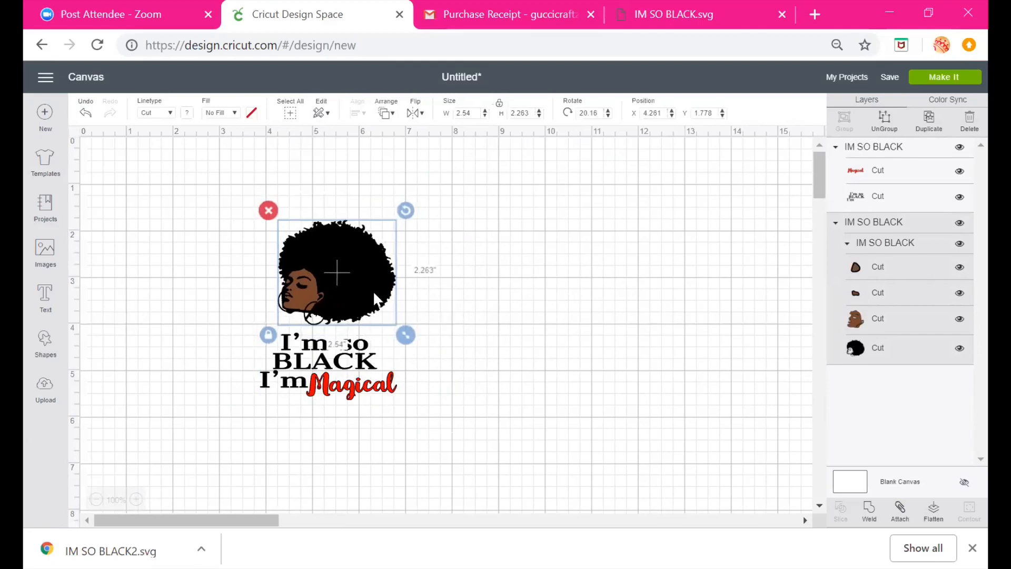
# Ungroup the head and move the hair layer away from the face
pyautogui.click(885, 129)
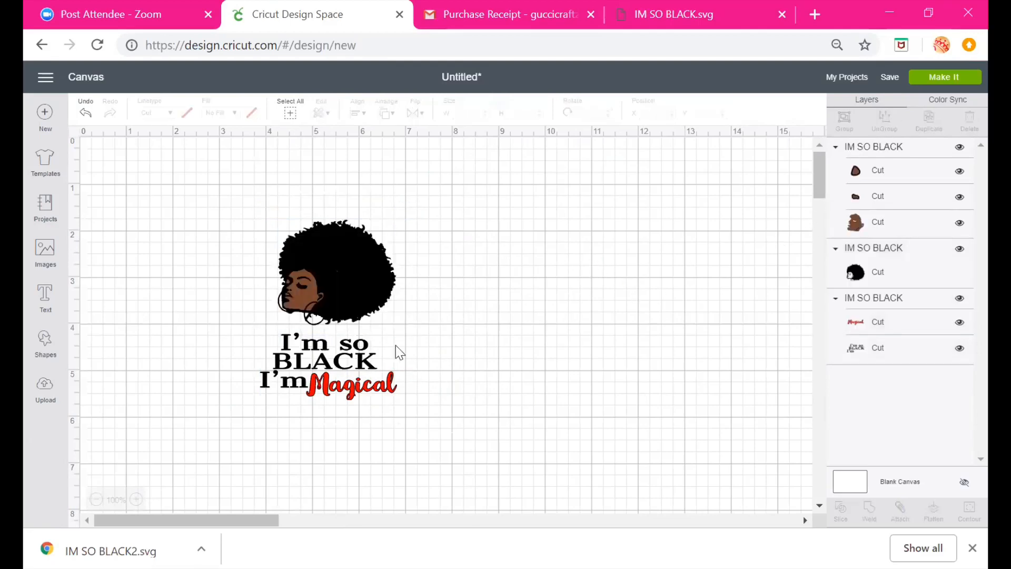
pyautogui.moveTo(343, 272); pyautogui.dragTo(456, 271)
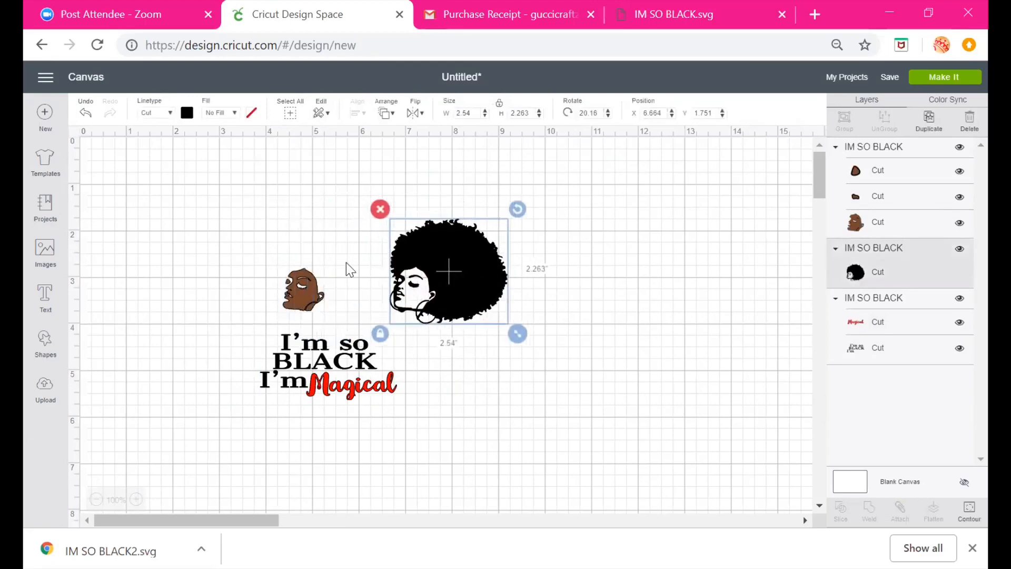
# Try a red fill on the face layer, then set it to a brown material colour
pyautogui.click(293, 315)
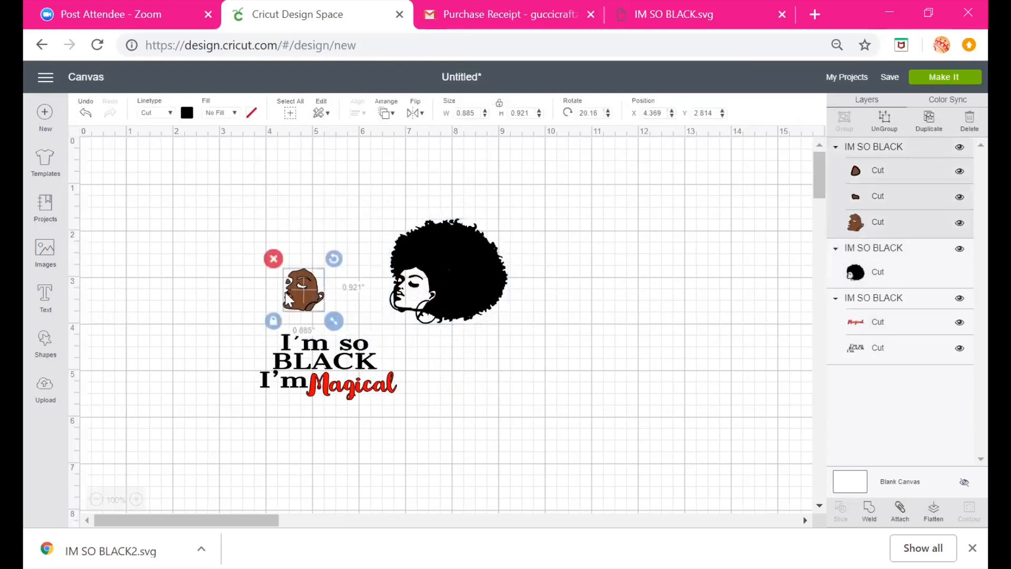
pyautogui.click(187, 112)
pyautogui.click(201, 198)
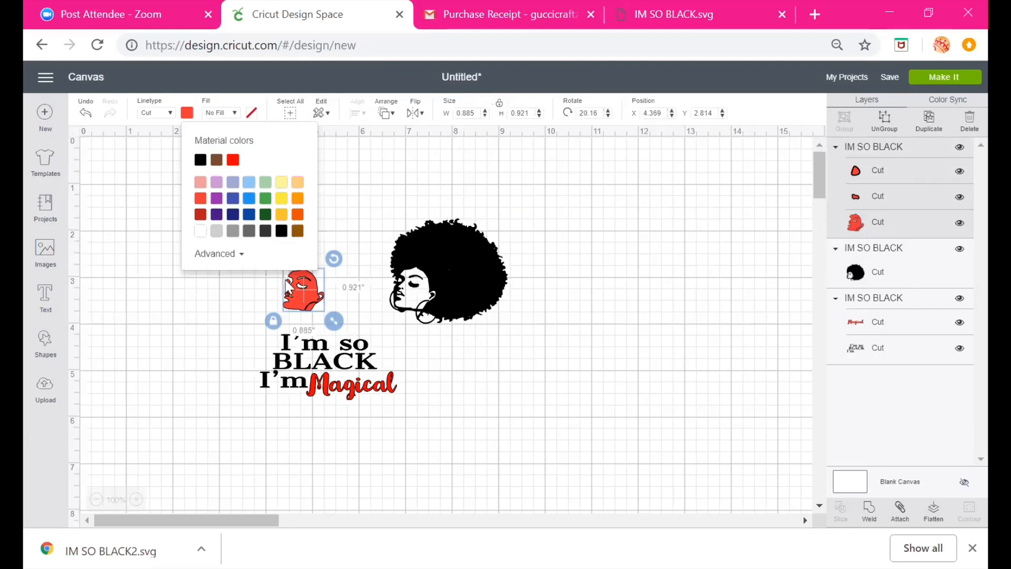
pyautogui.click(860, 230)
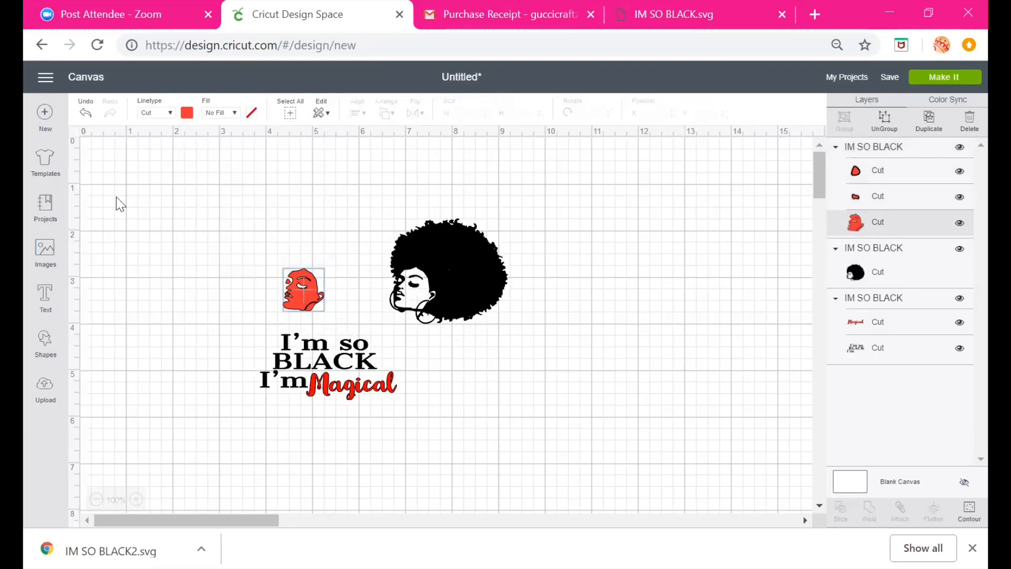
pyautogui.click(192, 113)
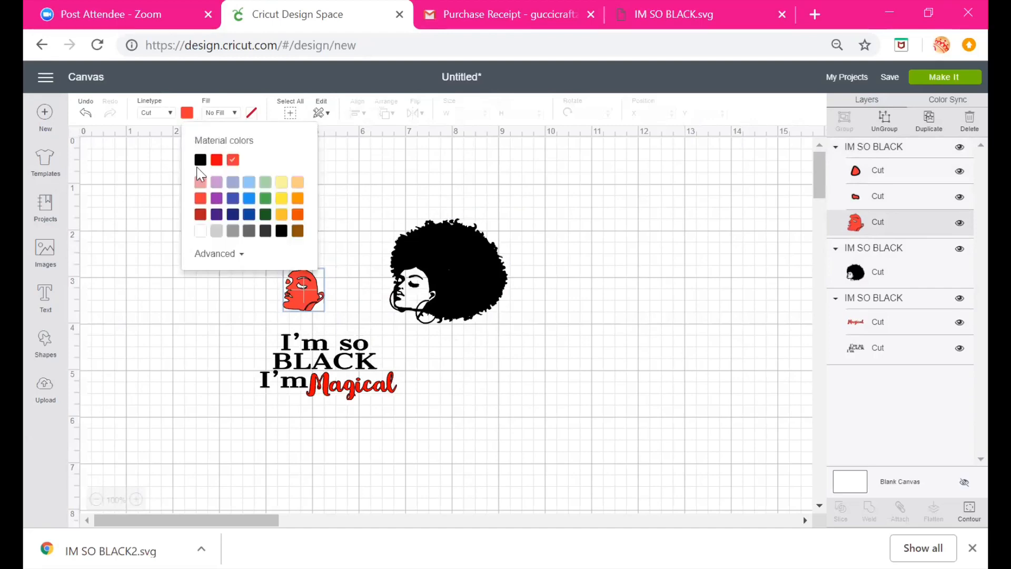
pyautogui.click(299, 232)
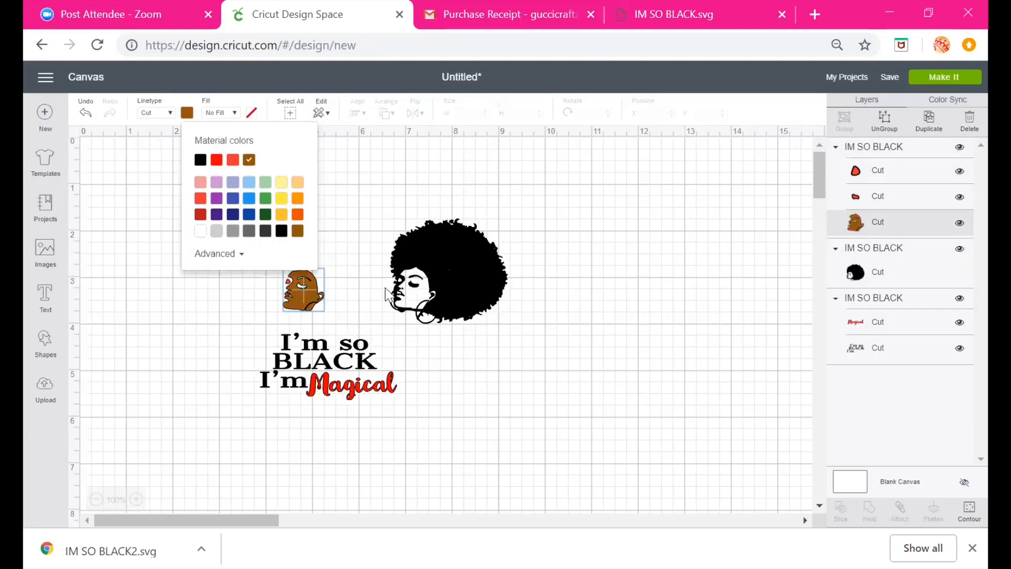
# Move the face back onto the hair and deselect
pyautogui.click(860, 179)
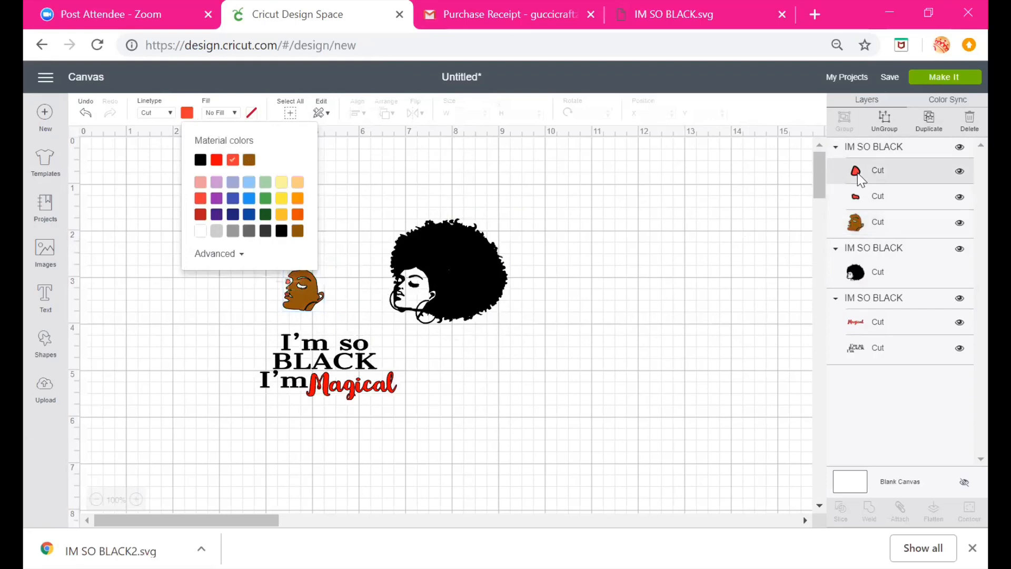
pyautogui.click(188, 112)
pyautogui.moveTo(310, 293); pyautogui.dragTo(421, 290)
pyautogui.click(510, 383)
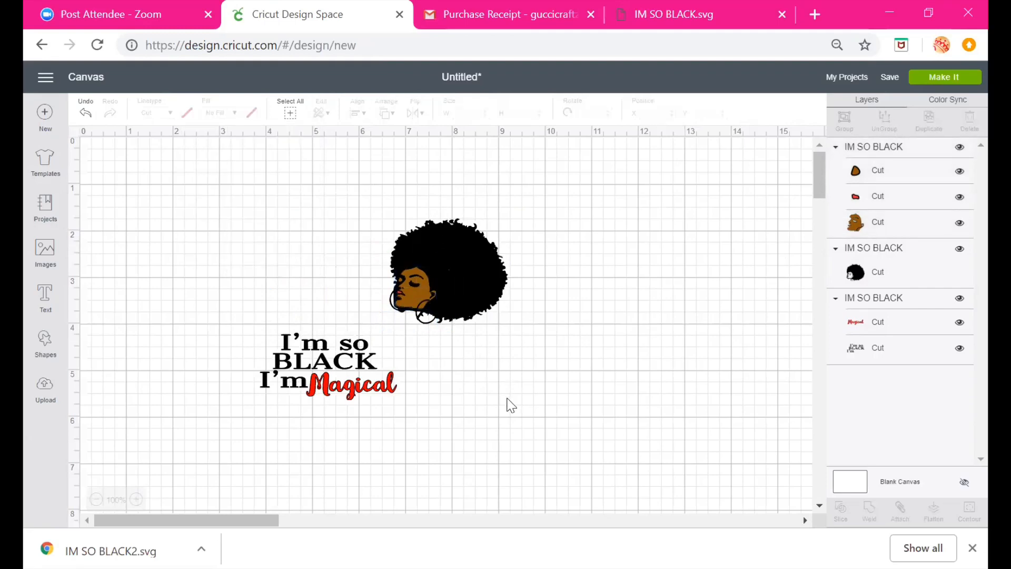
# Group the head layers and place the head above the text
pyautogui.moveTo(368, 210); pyautogui.dragTo(495, 358)
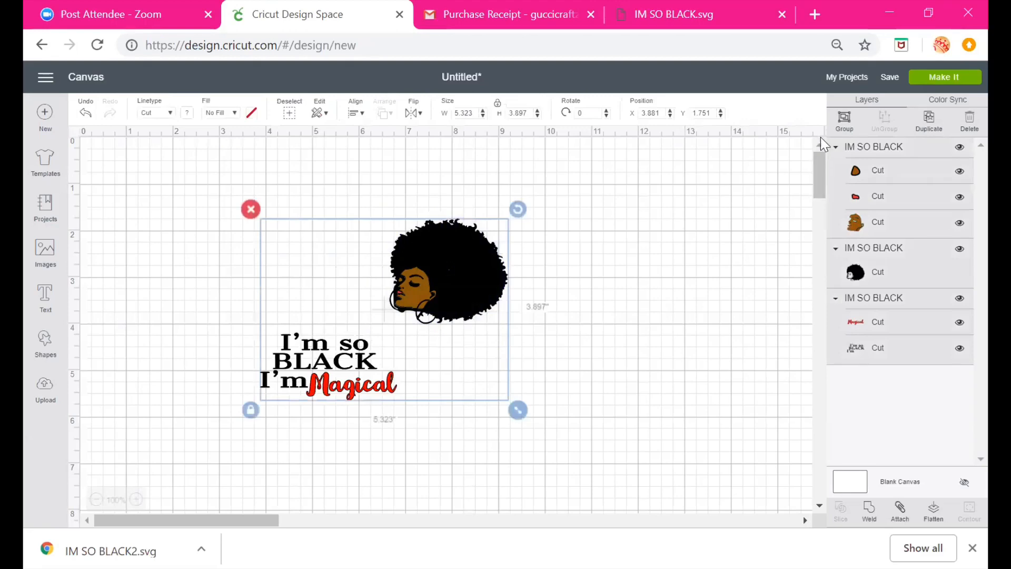
pyautogui.click(606, 195)
pyautogui.moveTo(329, 369); pyautogui.dragTo(267, 362)
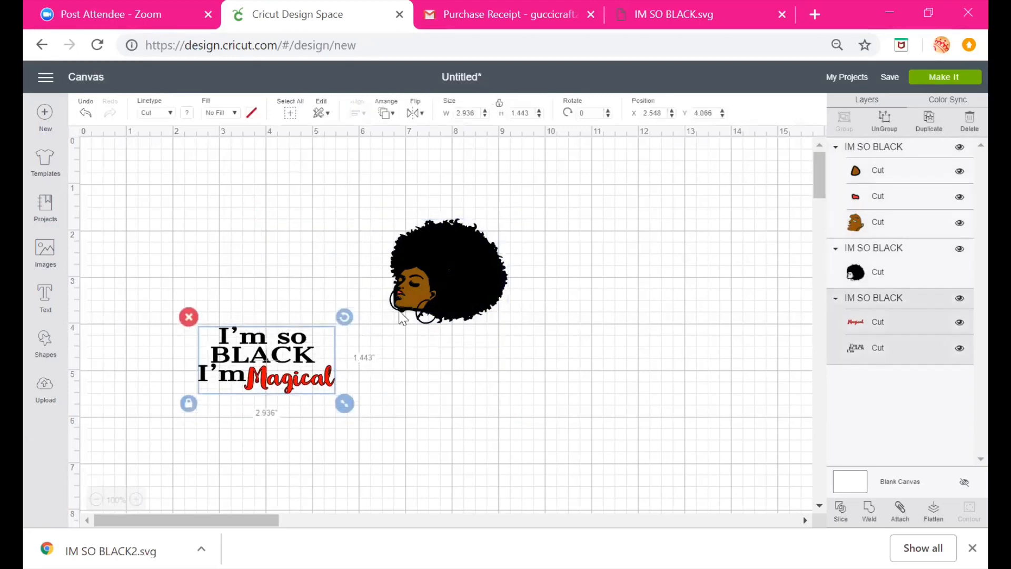
pyautogui.moveTo(350, 227); pyautogui.dragTo(439, 325)
pyautogui.click(840, 126)
pyautogui.moveTo(485, 262); pyautogui.dragTo(264, 276)
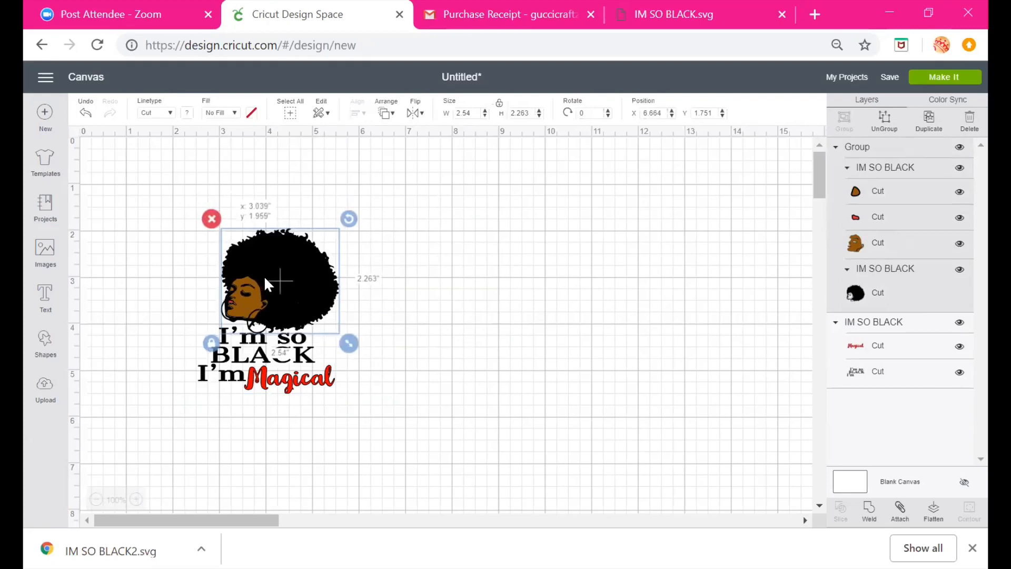
# Ungroup the text, colour the Magical word purple, and move it back beside I'm
pyautogui.moveTo(271, 375); pyautogui.dragTo(470, 400)
pyautogui.click(884, 122)
pyautogui.click(486, 408)
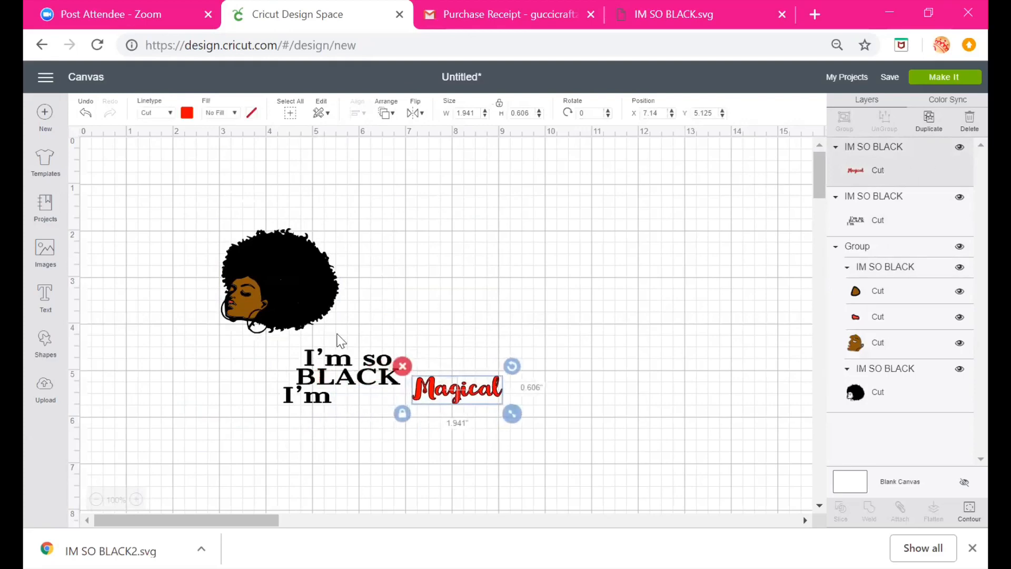
pyautogui.click(187, 112)
pyautogui.click(217, 198)
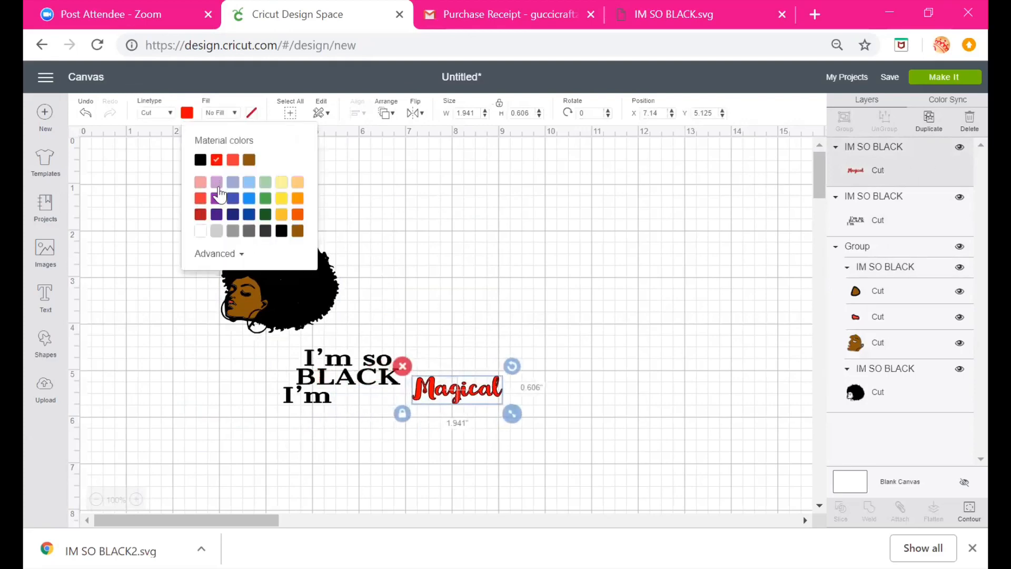
pyautogui.moveTo(481, 390); pyautogui.dragTo(392, 401)
# Colour the I'm so BLACK text red
pyautogui.click(360, 376)
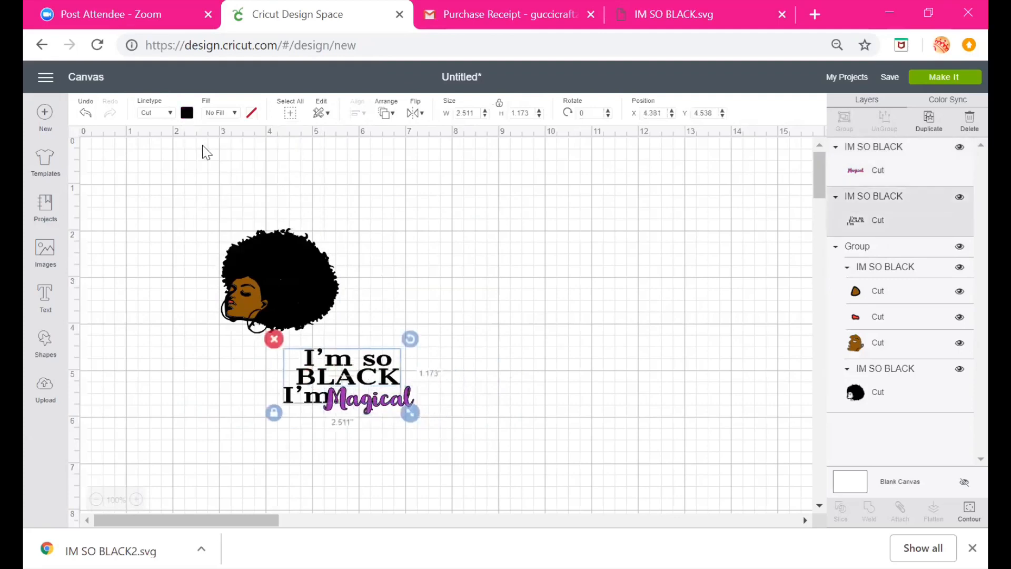
pyautogui.click(187, 112)
pyautogui.click(201, 198)
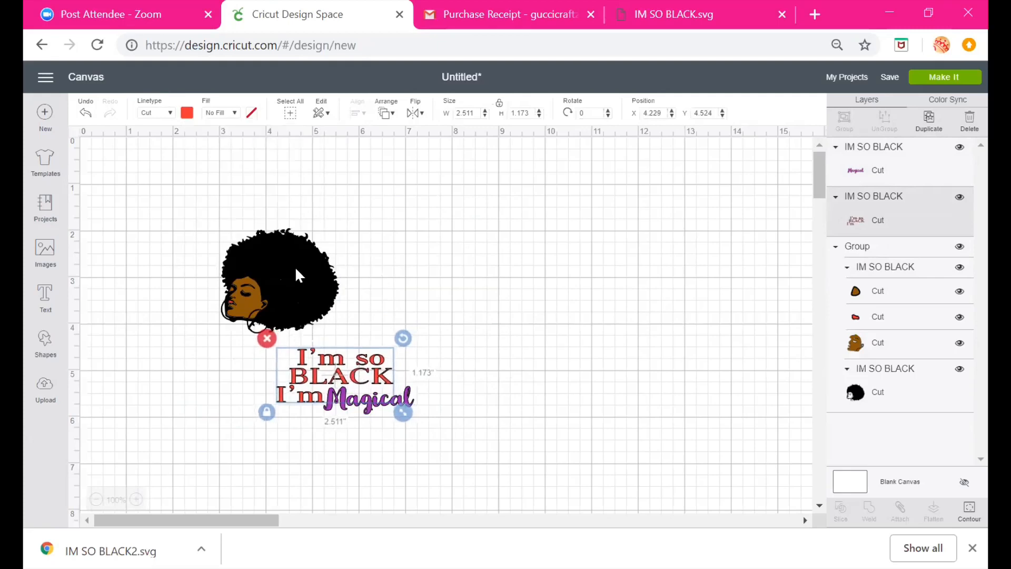
# Move the head to sit centred above the text and deselect
pyautogui.moveTo(295, 267); pyautogui.dragTo(387, 291)
pyautogui.click(578, 318)
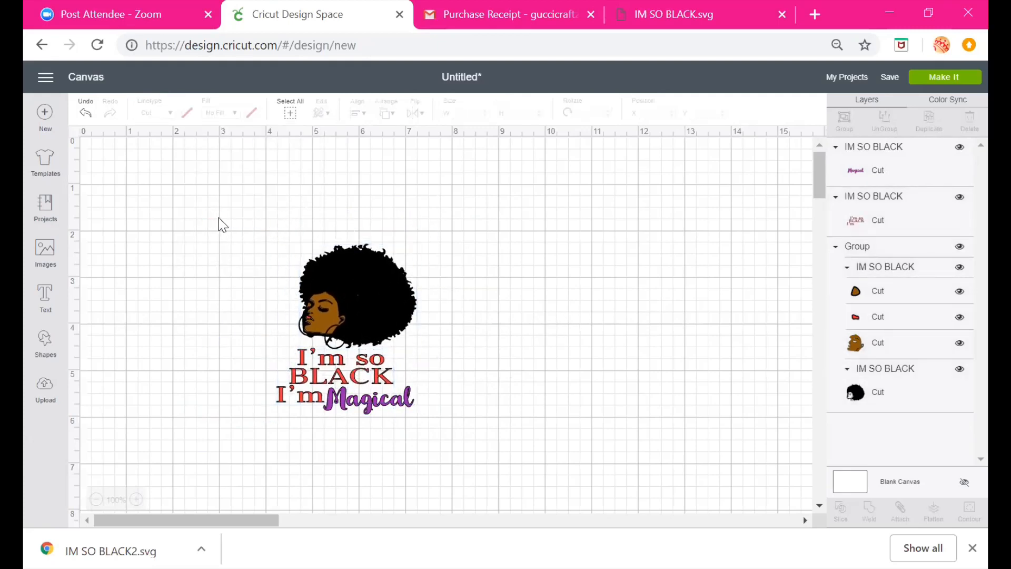
# Group the whole recoloured design and scale it down to about 2.4 by 3 inches, centred on the canvas
pyautogui.moveTo(213, 195); pyautogui.dragTo(446, 457)
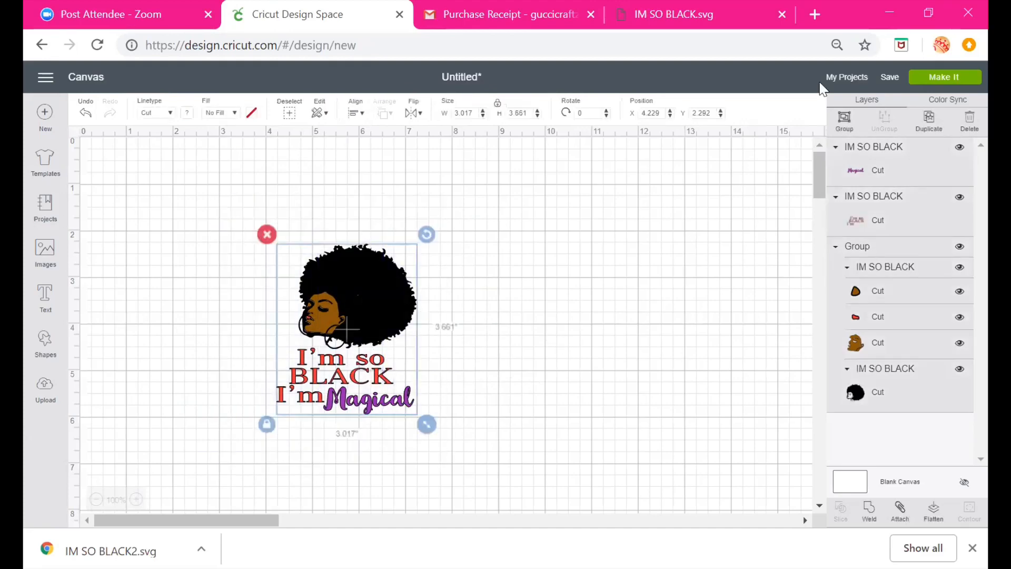
pyautogui.click(840, 121)
pyautogui.moveTo(274, 283); pyautogui.dragTo(114, 212)
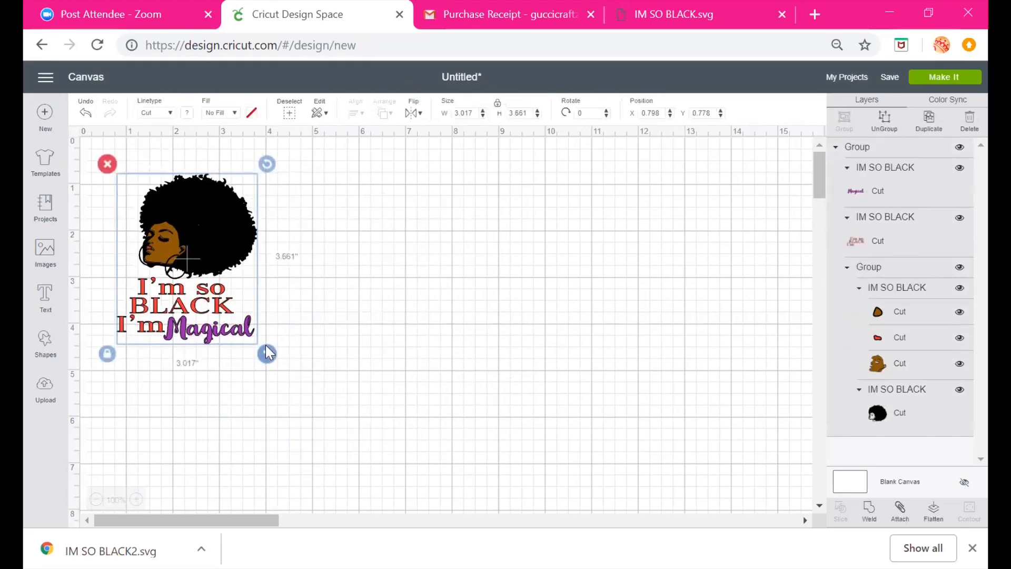
pyautogui.moveTo(267, 352); pyautogui.dragTo(240, 321)
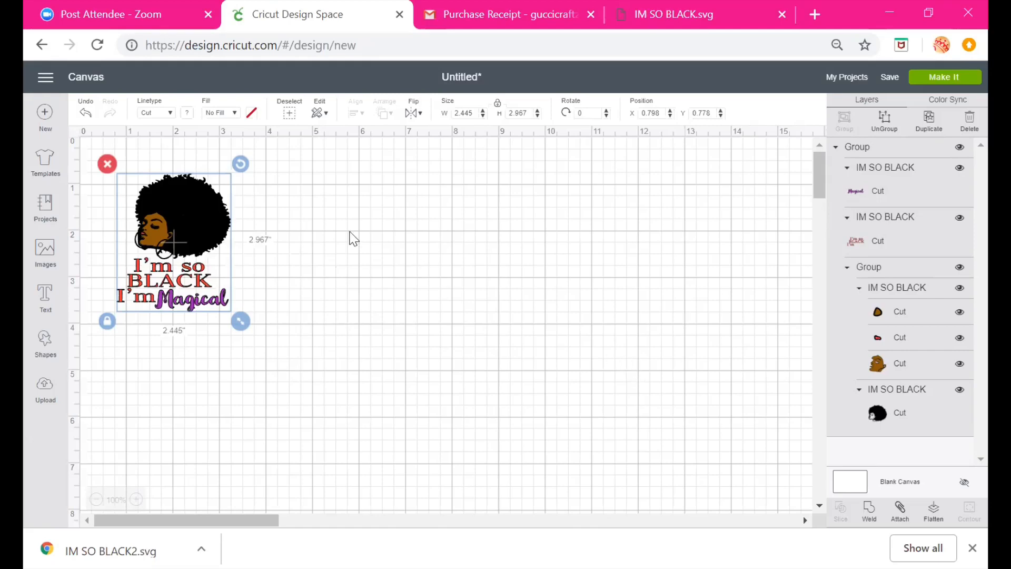
pyautogui.moveTo(166, 230); pyautogui.dragTo(382, 291)
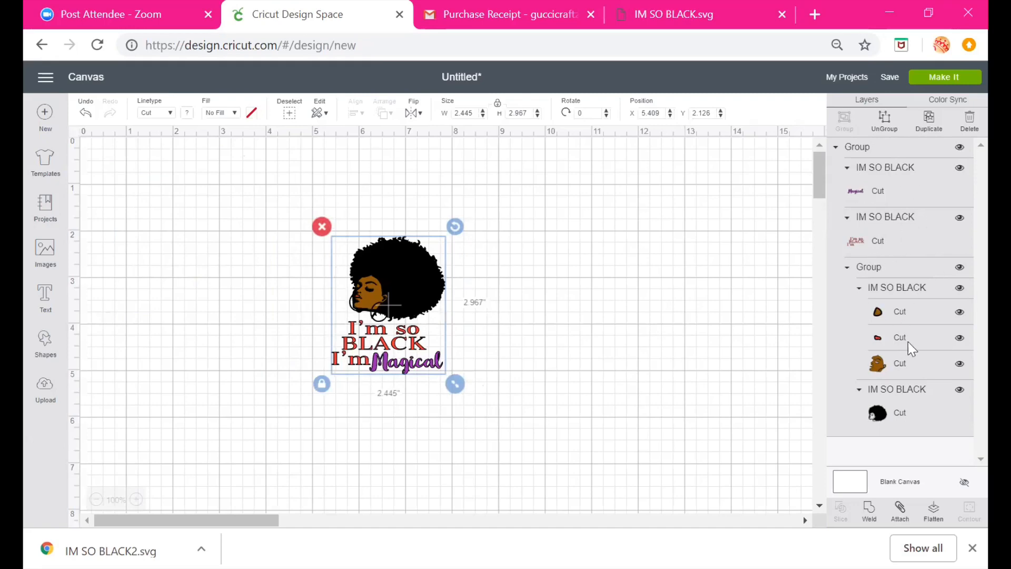
# Preview the cut mats for each colour layer of the design, then return to the canvas
pyautogui.click(933, 79)
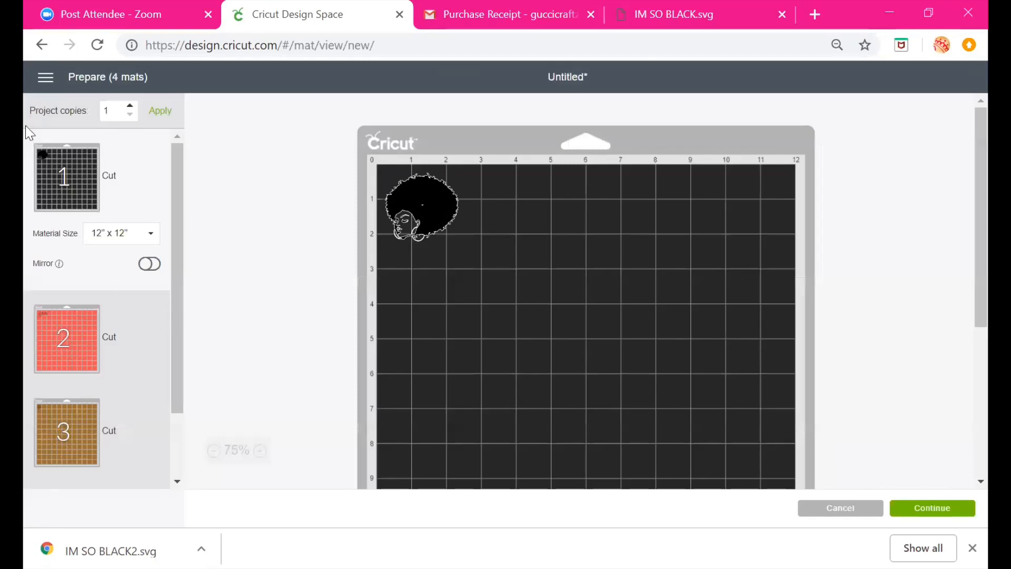
pyautogui.scroll(-3, 183, 187)
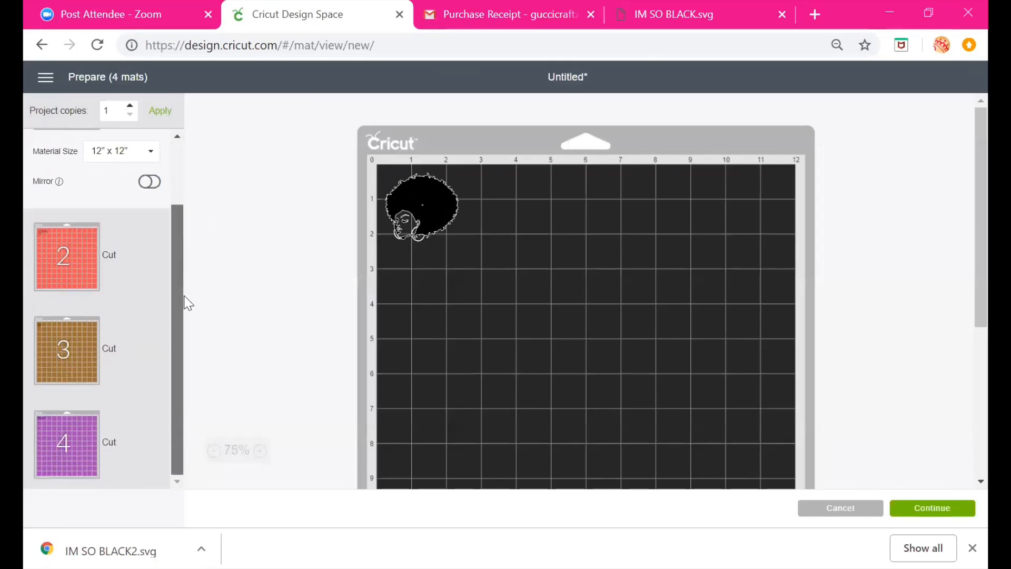
pyautogui.click(74, 444)
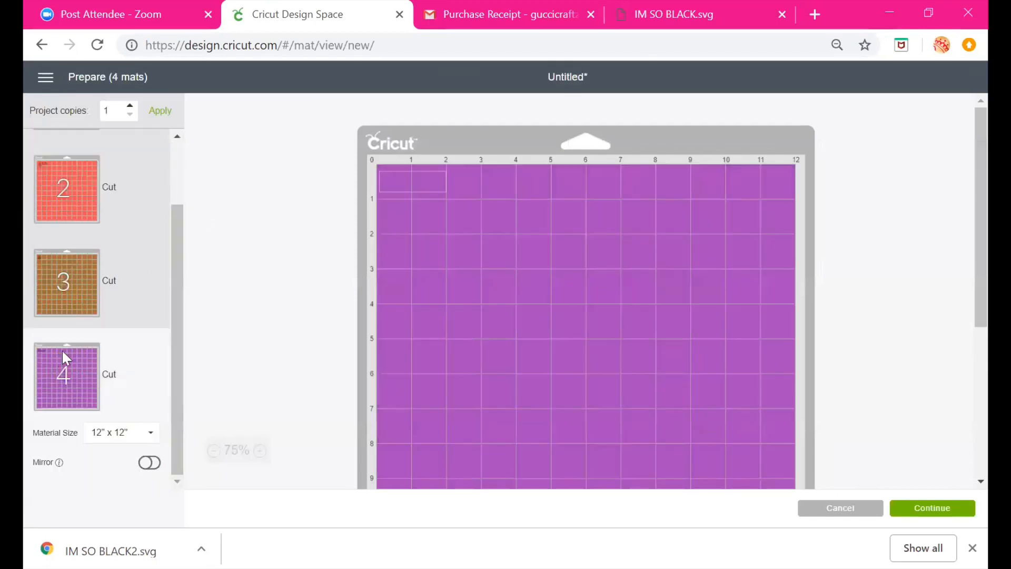
pyautogui.click(84, 300)
pyautogui.click(80, 203)
pyautogui.moveTo(174, 292); pyautogui.dragTo(753, 446)
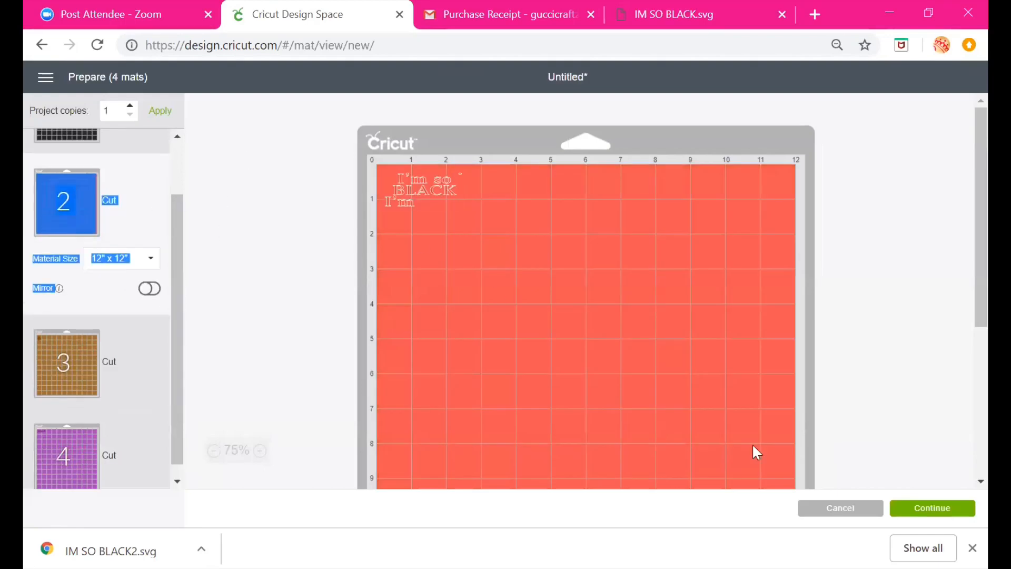
pyautogui.click(831, 509)
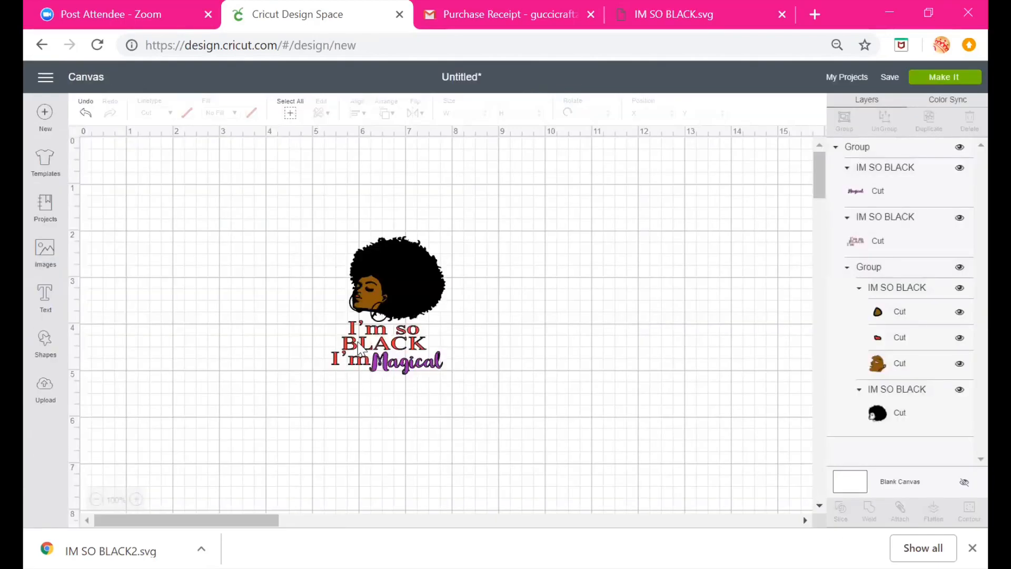
# Flatten the grouped design into a single print-then-cut image and move it
pyautogui.click(402, 282)
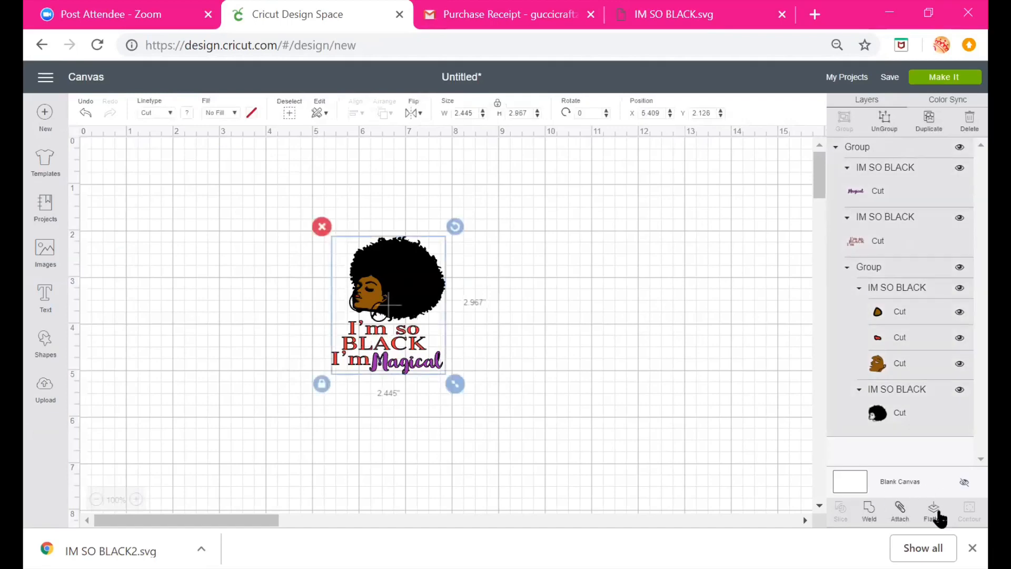
pyautogui.click(936, 514)
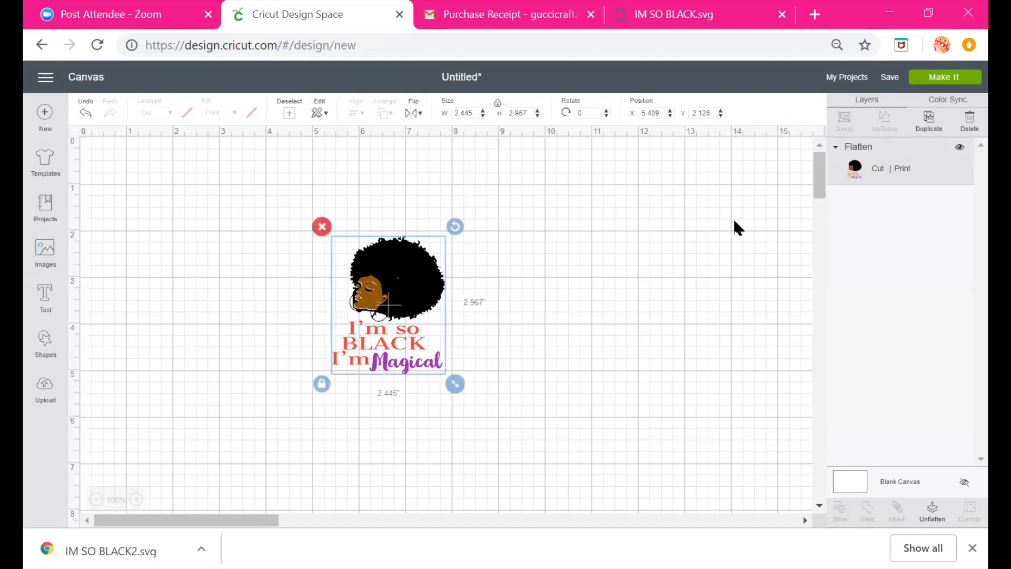
pyautogui.moveTo(390, 312); pyautogui.dragTo(462, 281)
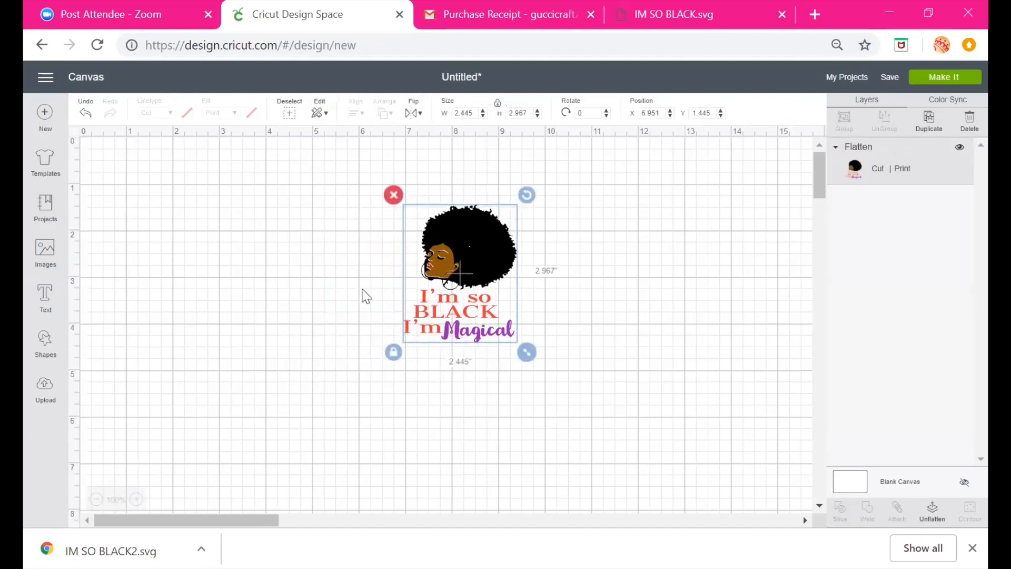
# Resize the flattened design to about 2 by 2.5 inches and place it in the canvas's top-left corner
pyautogui.click(543, 371)
pyautogui.click(446, 289)
pyautogui.moveTo(537, 361); pyautogui.dragTo(689, 458)
pyautogui.moveTo(503, 303); pyautogui.dragTo(314, 278)
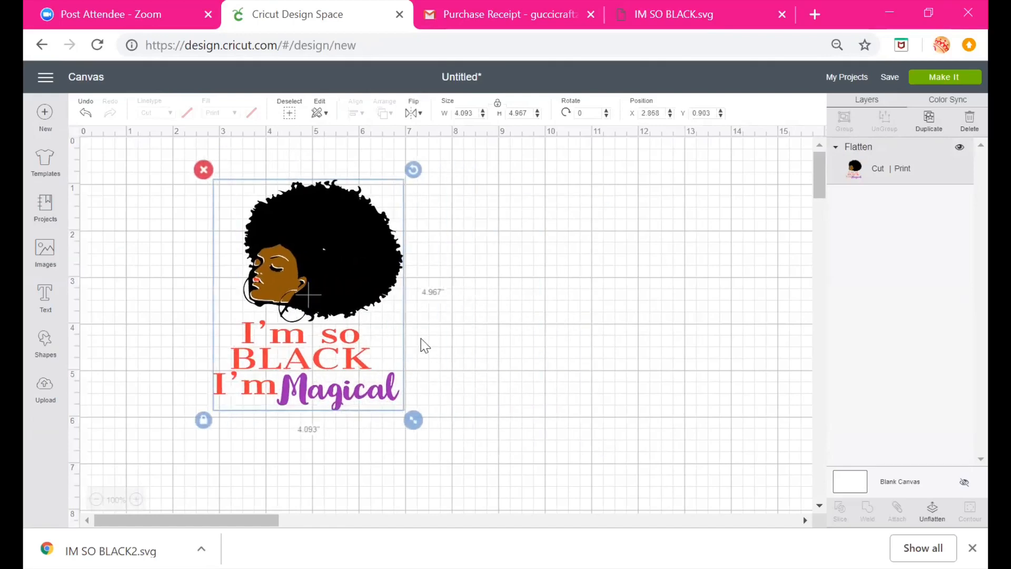
pyautogui.moveTo(425, 422); pyautogui.dragTo(387, 377)
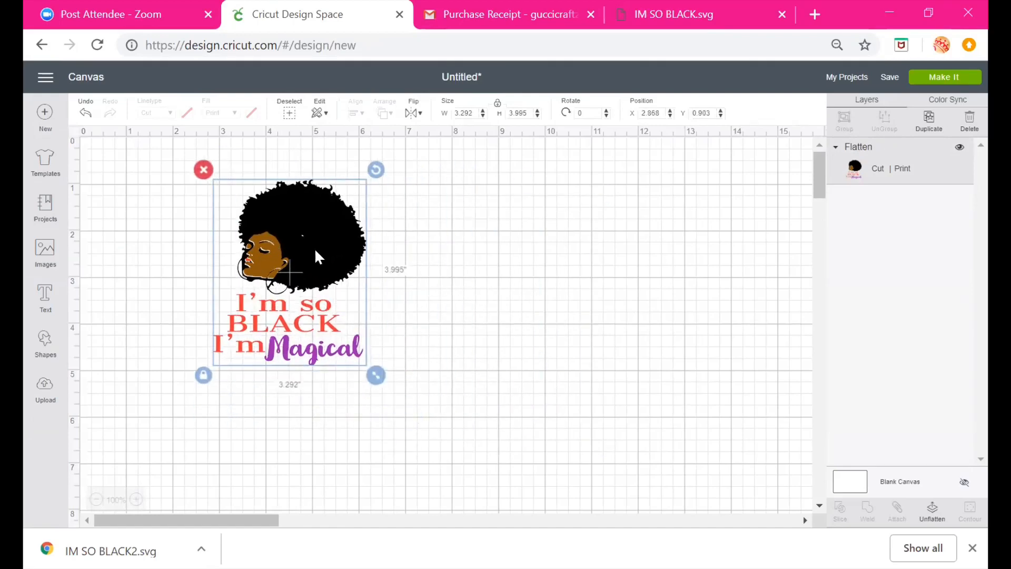
pyautogui.moveTo(244, 248); pyautogui.dragTo(228, 232)
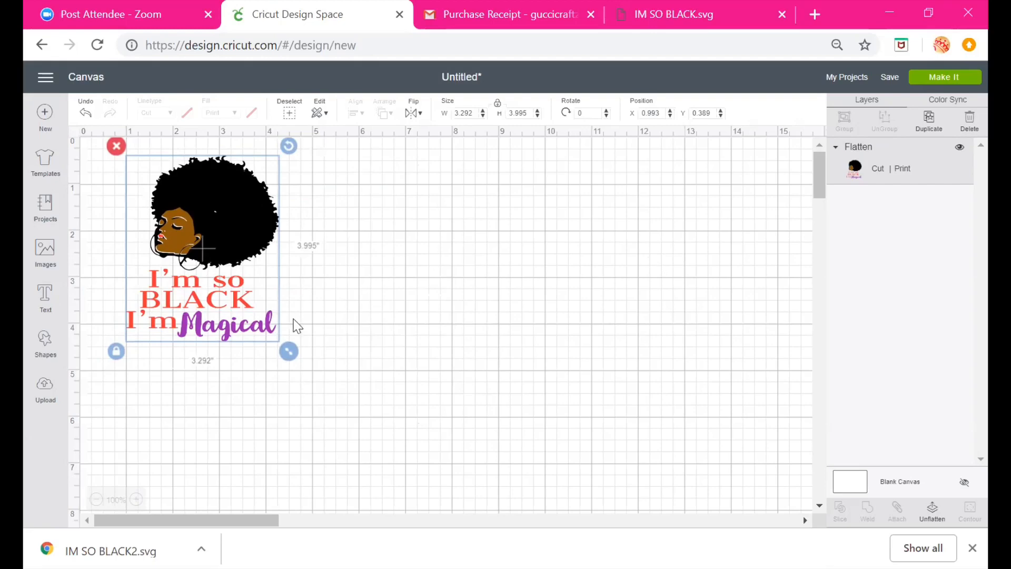
pyautogui.moveTo(289, 351); pyautogui.dragTo(187, 280)
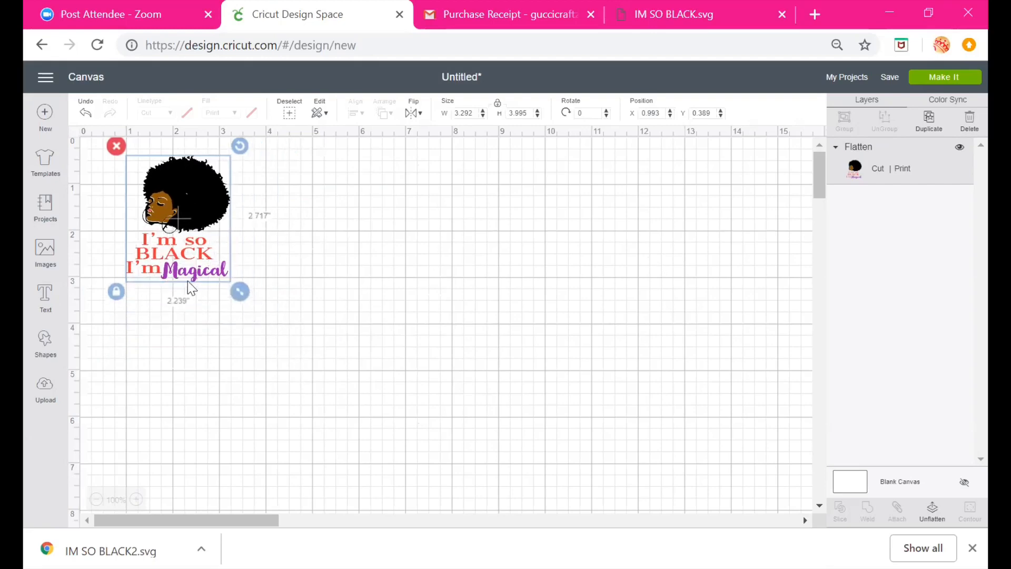
# Insert the previously uploaded I'm so BLACK I'm Magical image onto the canvas
pyautogui.click(42, 394)
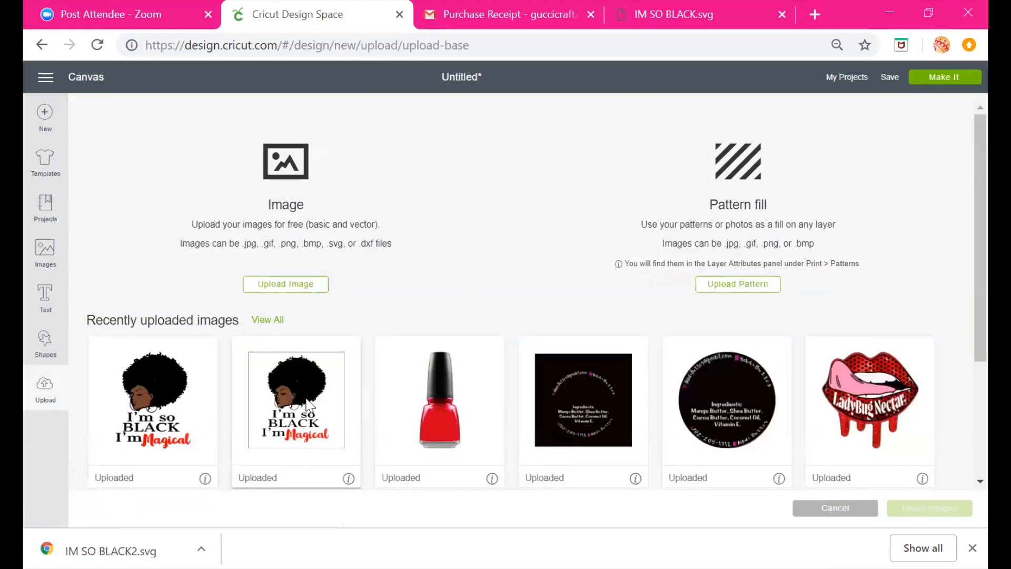
pyautogui.click(294, 419)
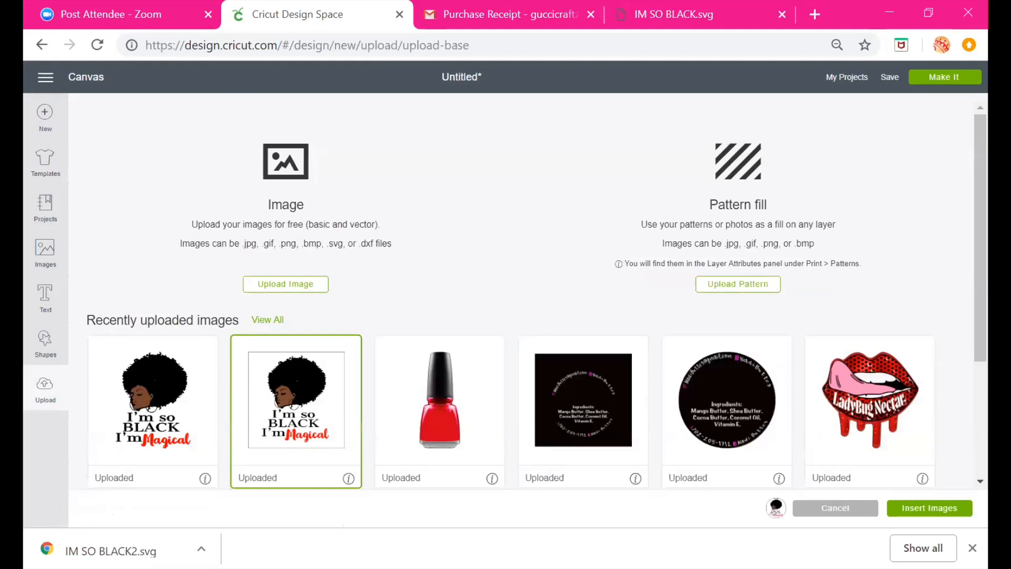
pyautogui.click(910, 509)
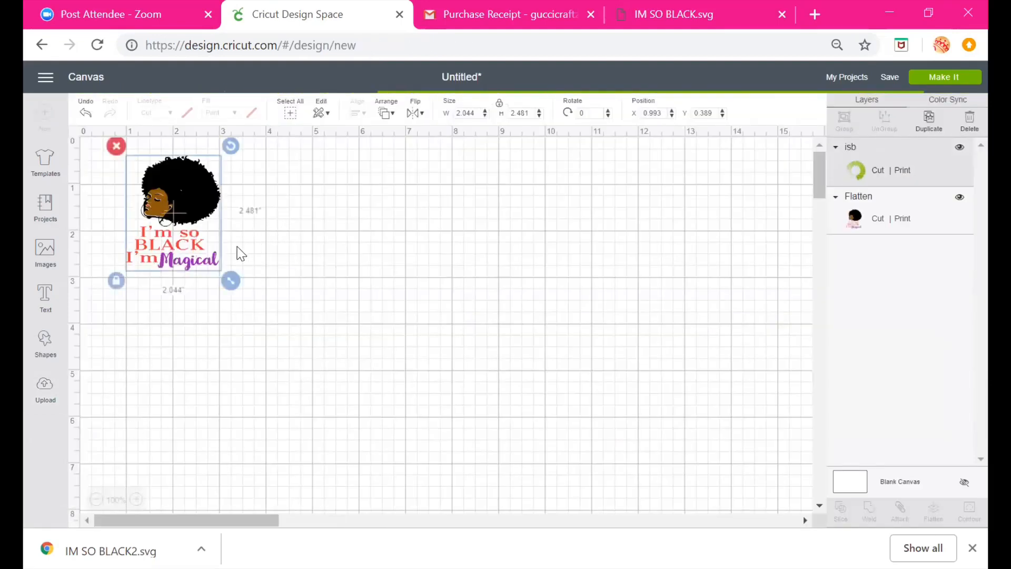
# Scale the inserted image down to about 3.1 by 3.1 inches and place it beside the flattened design
pyautogui.moveTo(559, 382); pyautogui.dragTo(552, 303)
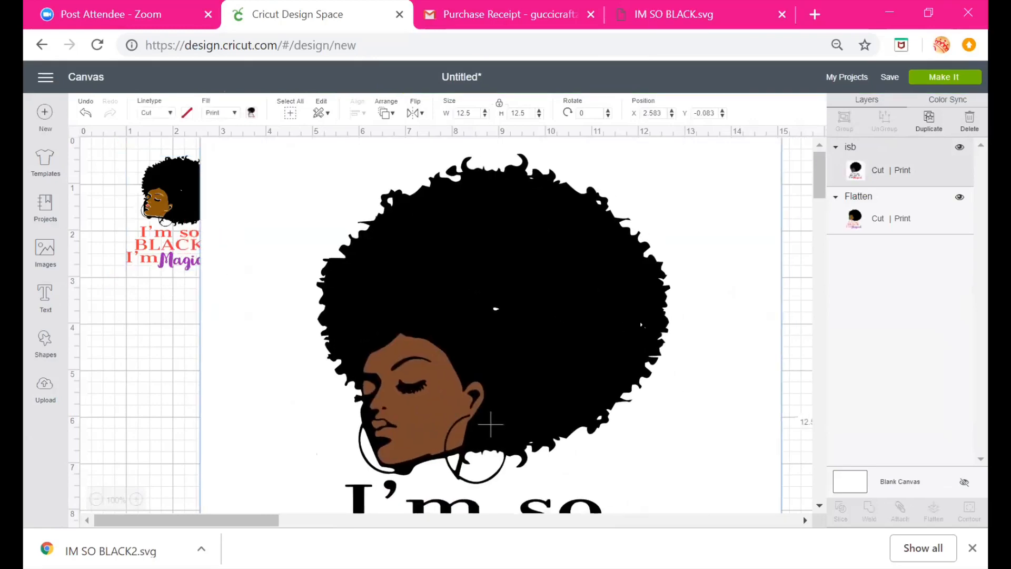
pyautogui.scroll(-1, 652, 295)
pyautogui.scroll(-5, 653, 295)
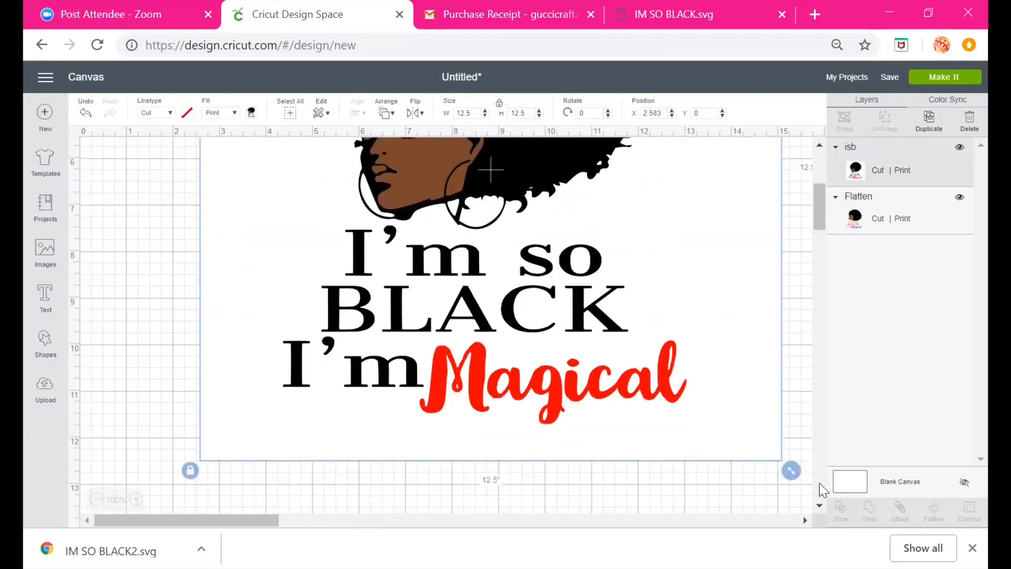
pyautogui.moveTo(796, 467); pyautogui.dragTo(434, 260)
pyautogui.scroll(6, 454, 275)
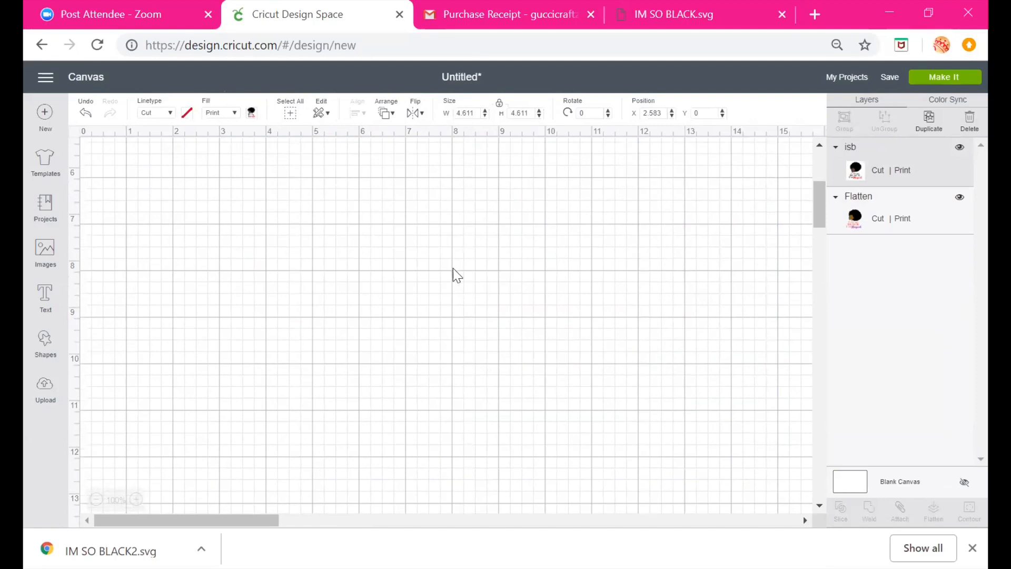
pyautogui.moveTo(381, 283); pyautogui.dragTo(538, 305)
pyautogui.moveTo(578, 382); pyautogui.dragTo(509, 344)
pyautogui.click(611, 343)
pyautogui.click(460, 270)
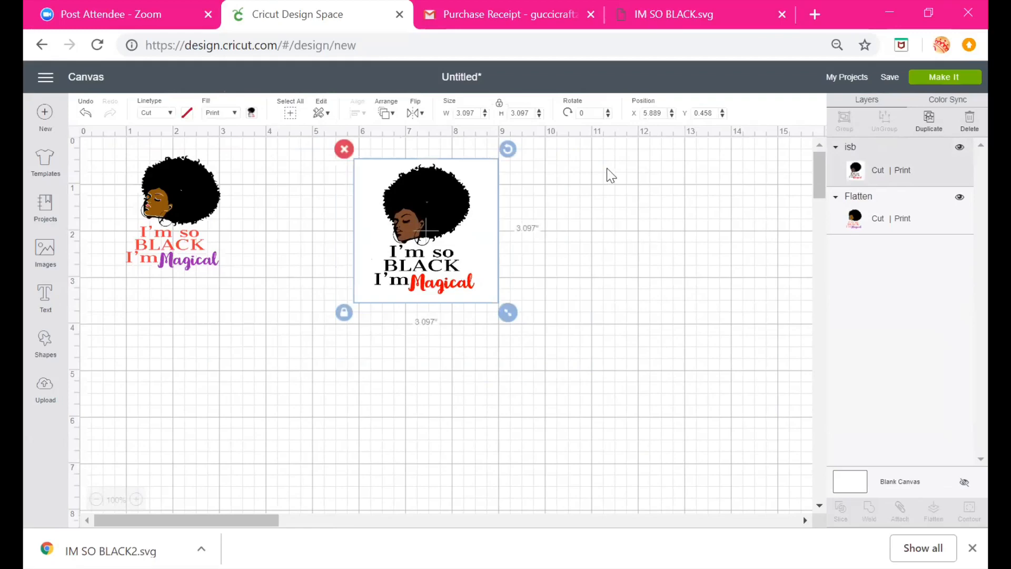
# Add a circle shape and position it over the woman's head on the inserted image
pyautogui.click(45, 344)
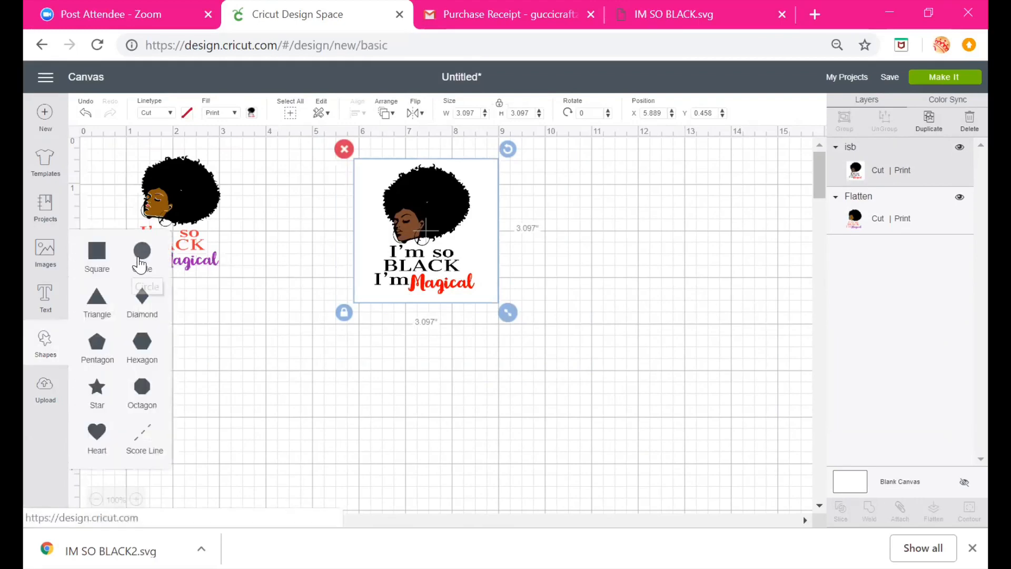
pyautogui.click(141, 265)
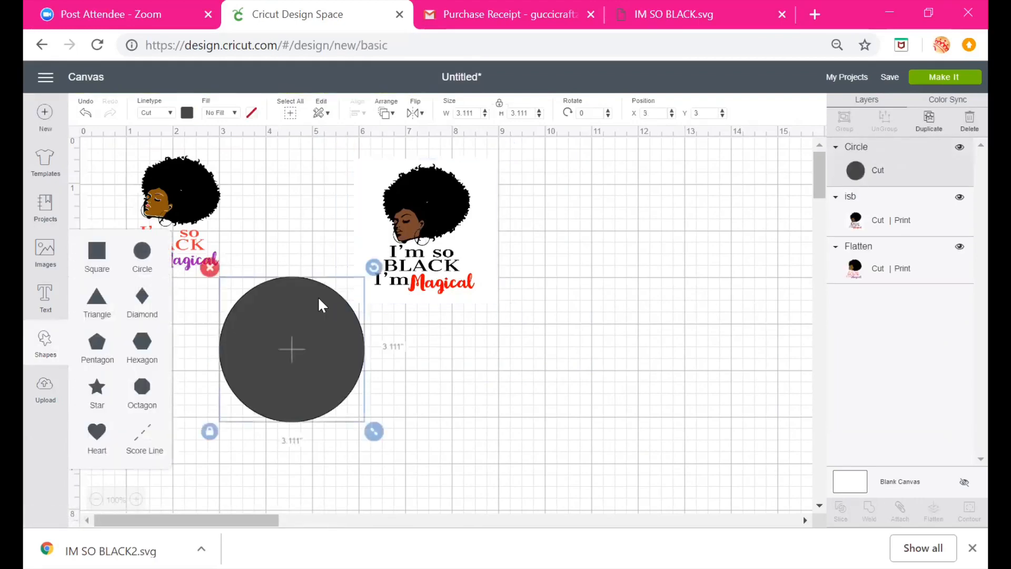
pyautogui.moveTo(320, 306); pyautogui.dragTo(453, 193)
pyautogui.moveTo(504, 307); pyautogui.dragTo(457, 264)
pyautogui.moveTo(368, 206); pyautogui.dragTo(403, 203)
pyautogui.click(346, 200)
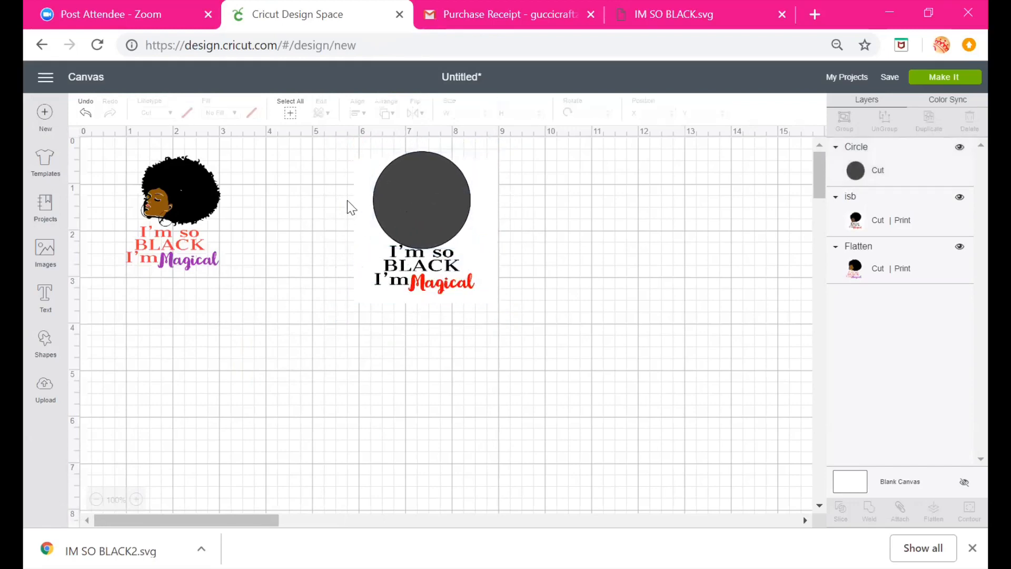
# Slice the circle out of the inserted image, pull the pieces apart and delete the leftover fragment
pyautogui.moveTo(317, 143); pyautogui.dragTo(512, 322)
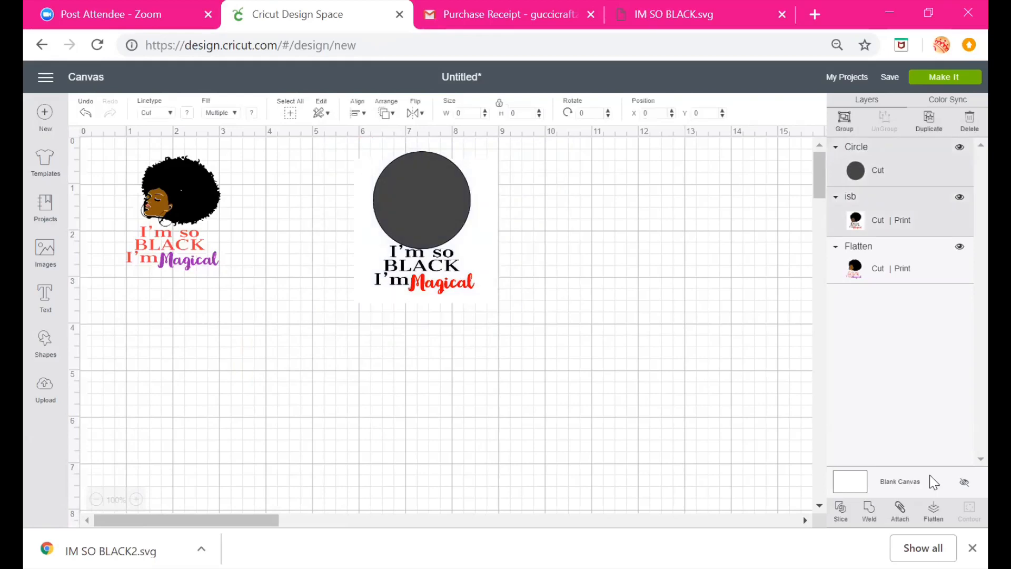
pyautogui.click(841, 512)
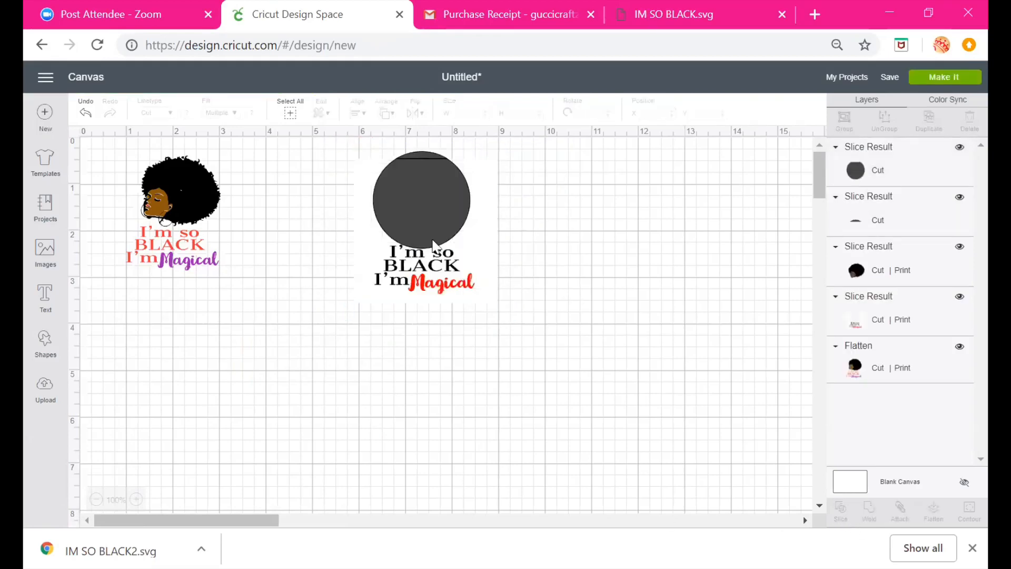
pyautogui.moveTo(432, 240); pyautogui.dragTo(648, 223)
pyautogui.moveTo(415, 208); pyautogui.dragTo(609, 278)
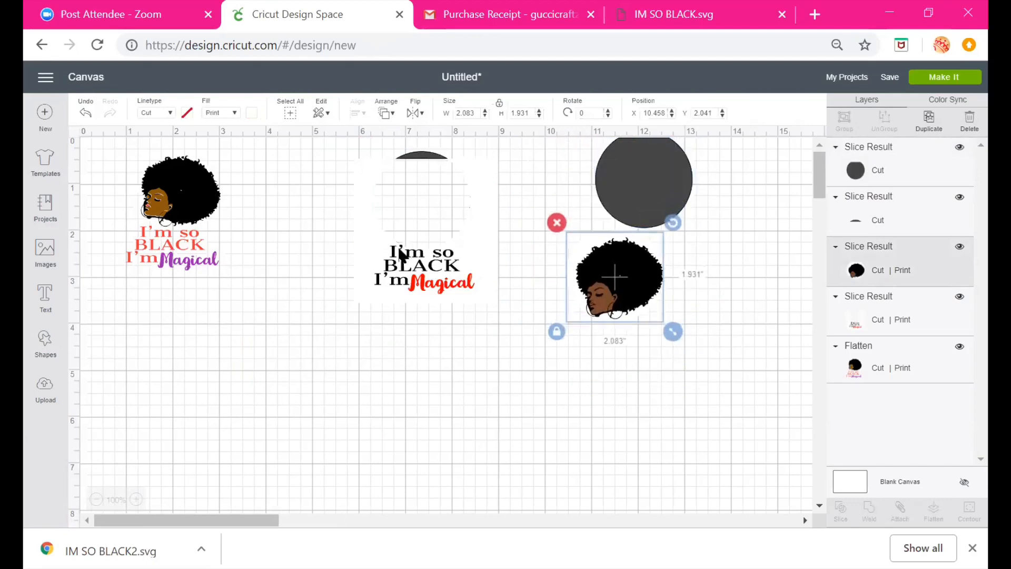
pyautogui.moveTo(405, 245); pyautogui.dragTo(361, 334)
pyautogui.click(419, 158)
pyautogui.press('Delete')
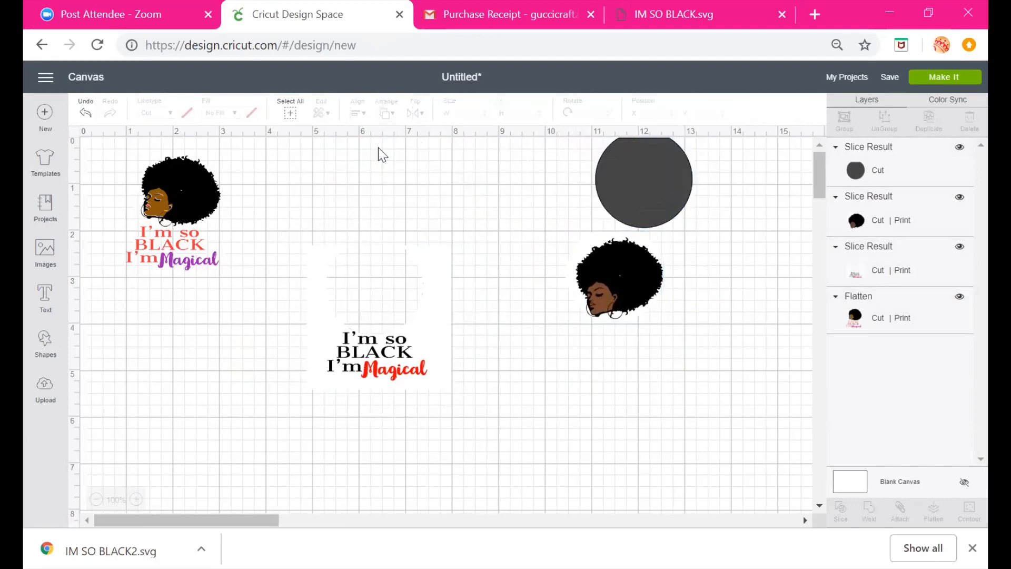
# Undo the deletion, the moves and the slice
pyautogui.click(85, 115)
pyautogui.click(85, 115)
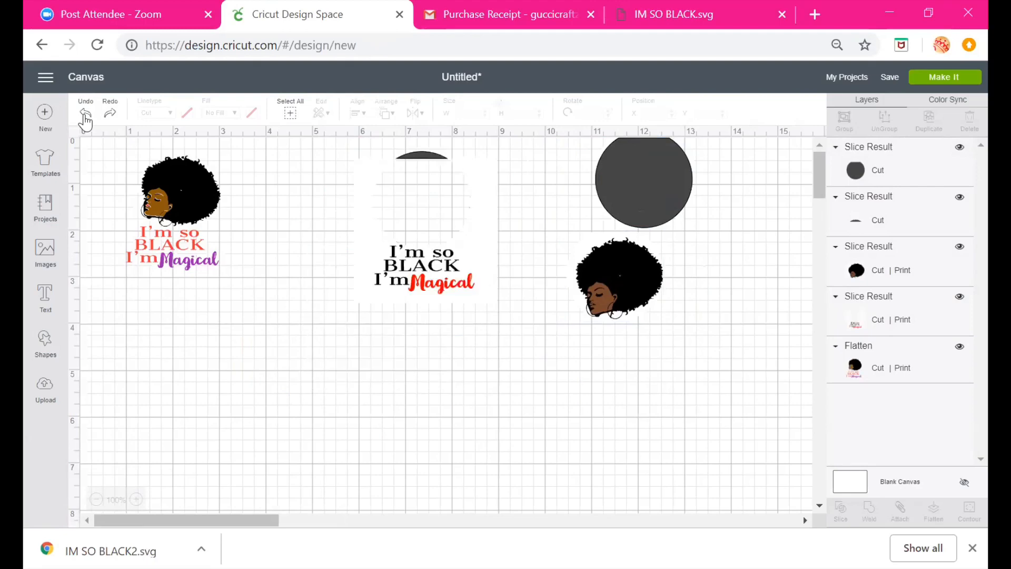
pyautogui.click(84, 114)
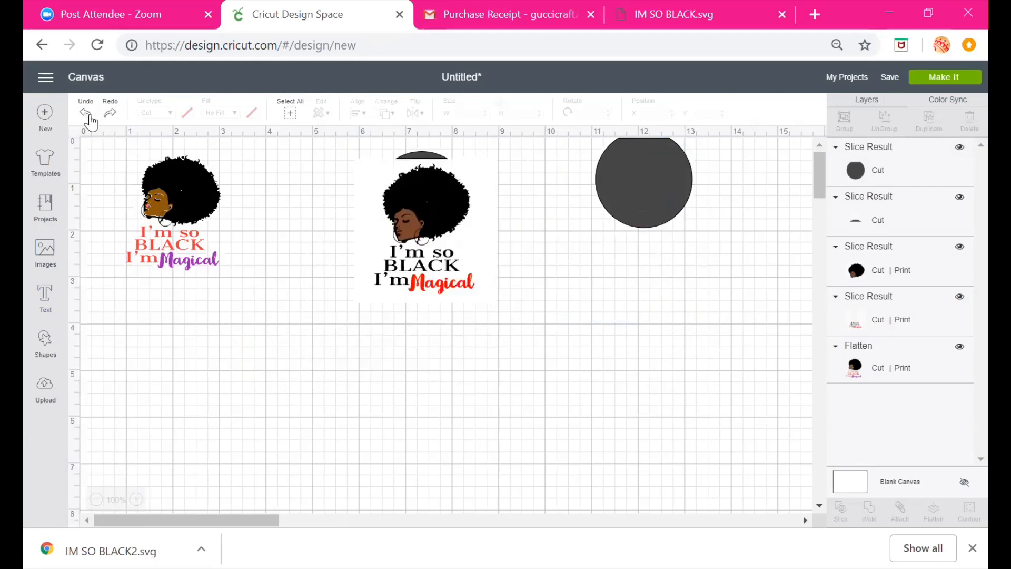
pyautogui.click(87, 116)
pyautogui.click(89, 116)
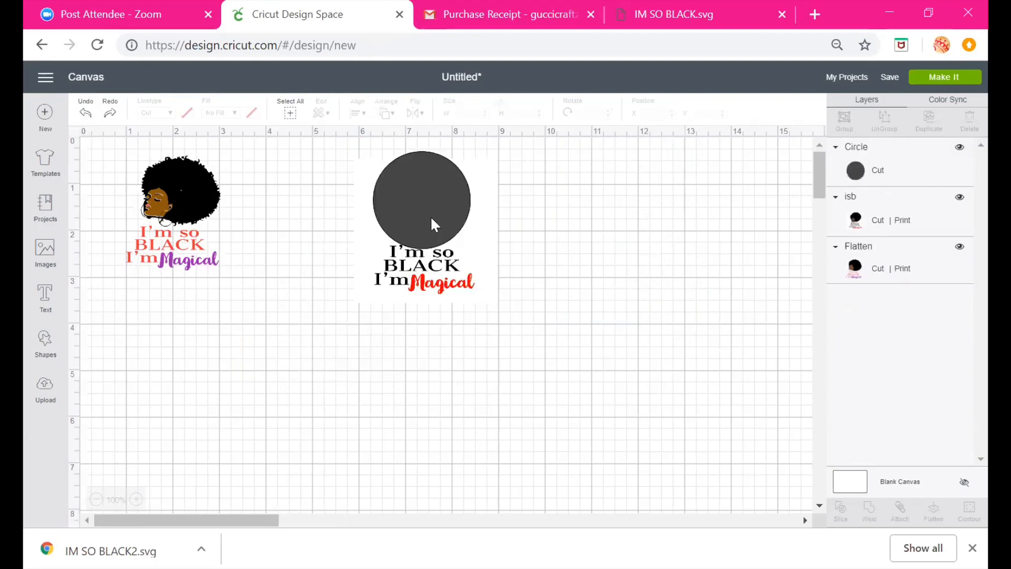
# Delete the circle and move the inserted image next to the flattened design
pyautogui.moveTo(431, 216); pyautogui.dragTo(801, 295)
pyautogui.click(462, 230)
pyautogui.moveTo(462, 230); pyautogui.dragTo(212, 386)
pyautogui.moveTo(748, 279); pyautogui.dragTo(479, 283)
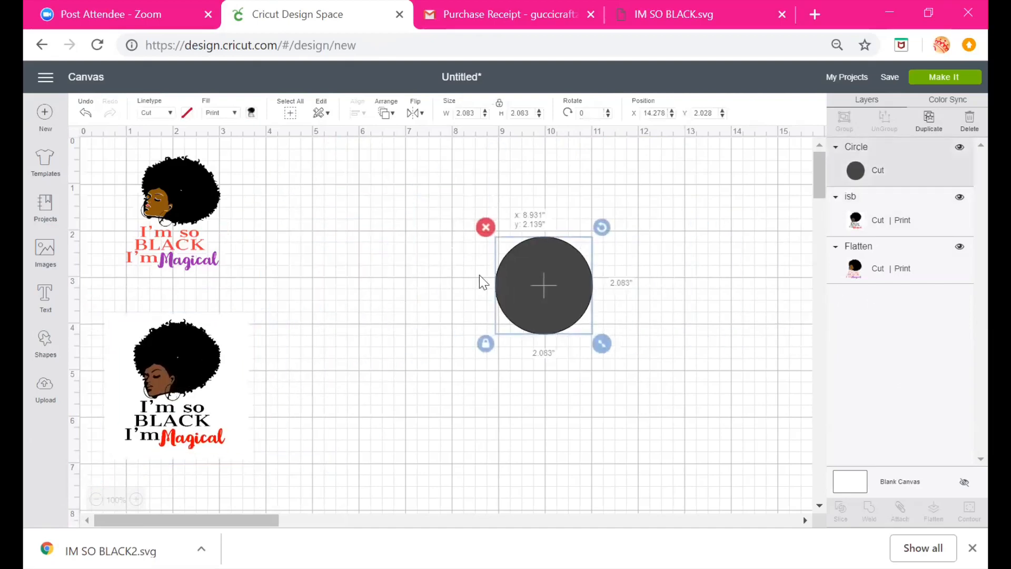
pyautogui.click(483, 226)
pyautogui.moveTo(187, 358); pyautogui.dragTo(367, 208)
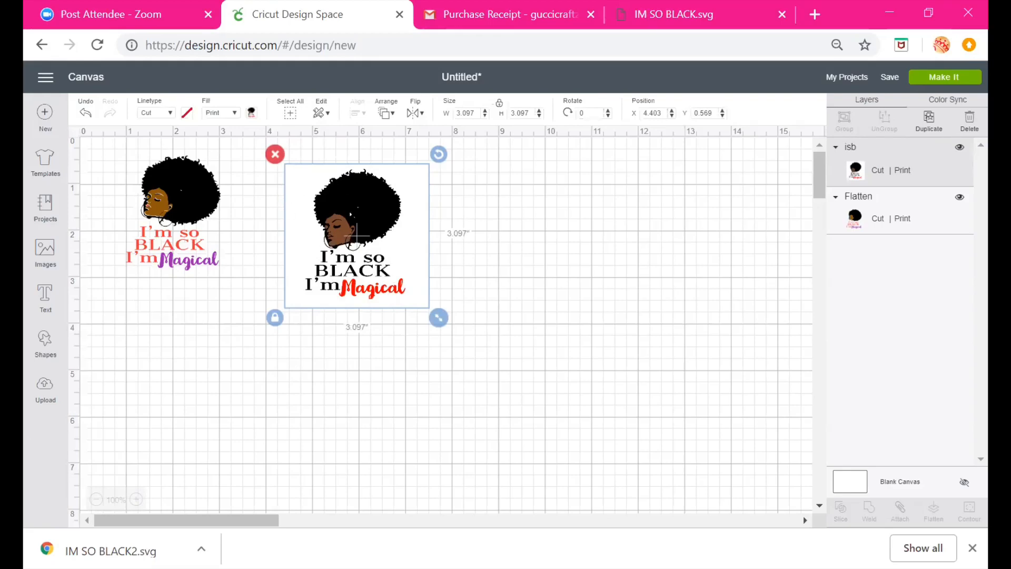
# Rearrange the designs, placing the inserted image below the flattened design near the canvas's left edge
pyautogui.moveTo(351, 206); pyautogui.dragTo(168, 330)
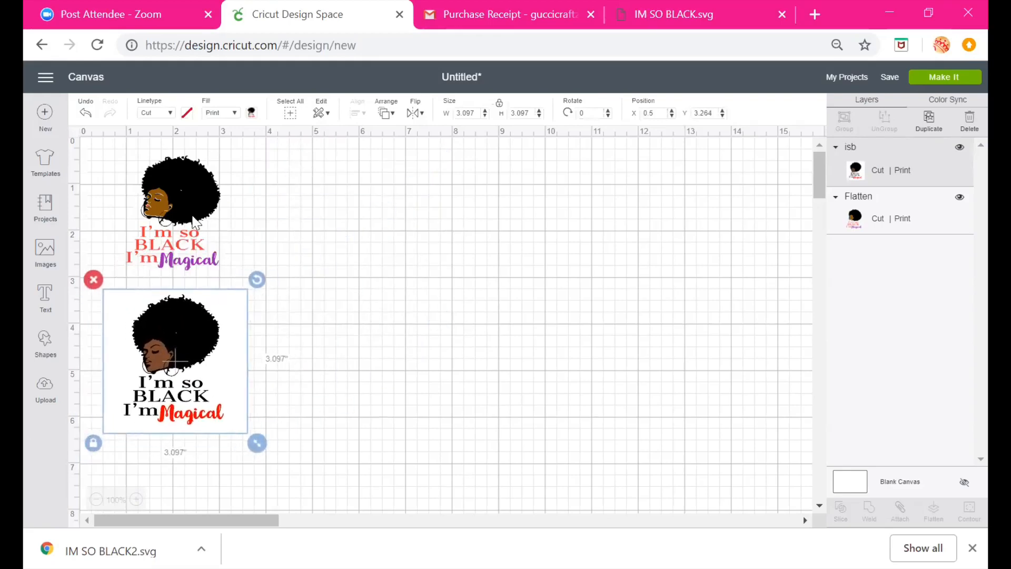
pyautogui.click(195, 215)
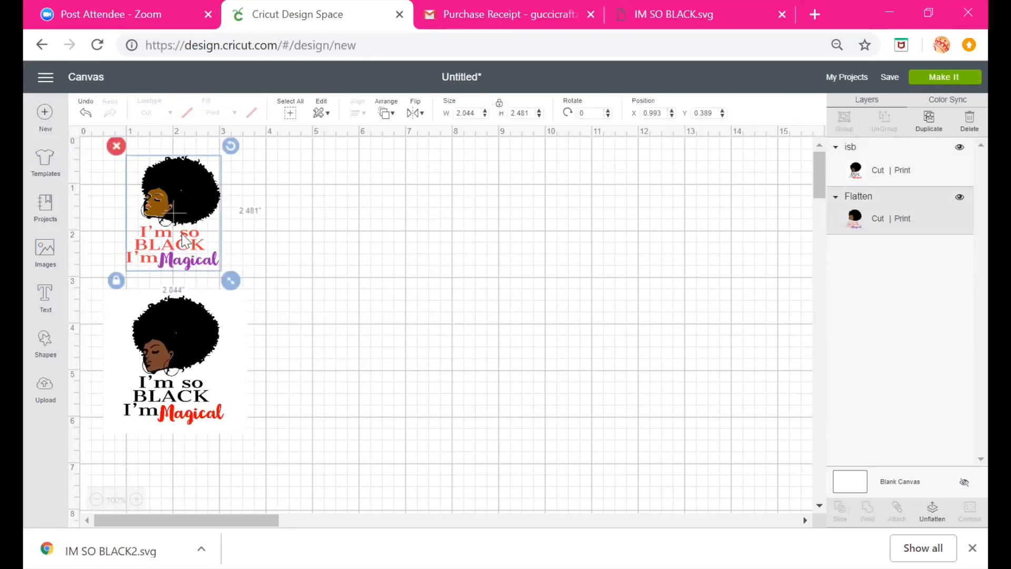
pyautogui.moveTo(182, 242); pyautogui.dragTo(183, 248)
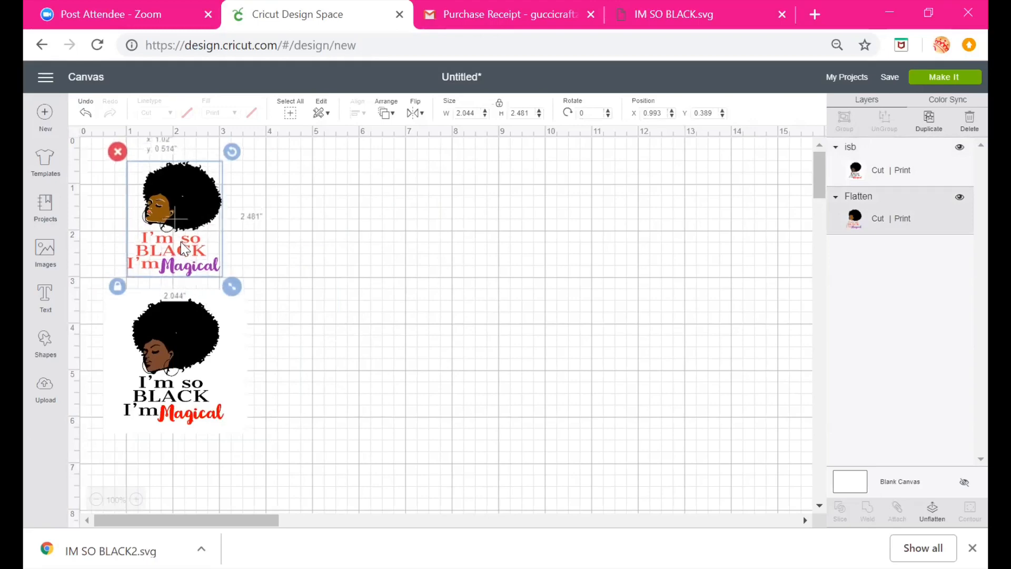
pyautogui.click(184, 327)
pyautogui.moveTo(203, 203)
pyautogui.mouseDown()
pyautogui.moveTo(200, 195)
pyautogui.moveTo(514, 263)
pyautogui.moveTo(279, 408)
pyautogui.moveTo(198, 193)
pyautogui.moveTo(214, 202)
pyautogui.moveTo(196, 191)
pyautogui.mouseUp()
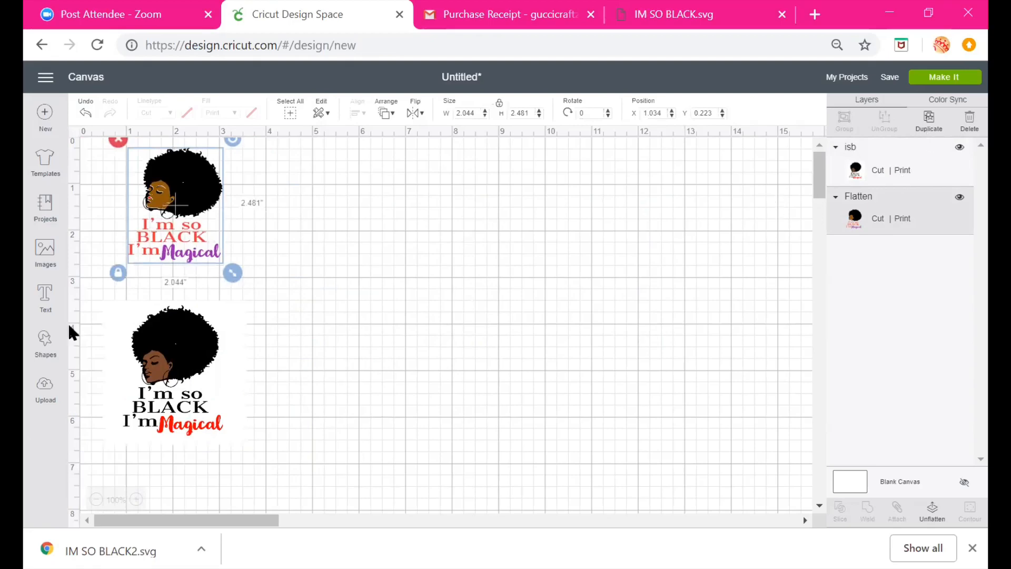
pyautogui.click(161, 410)
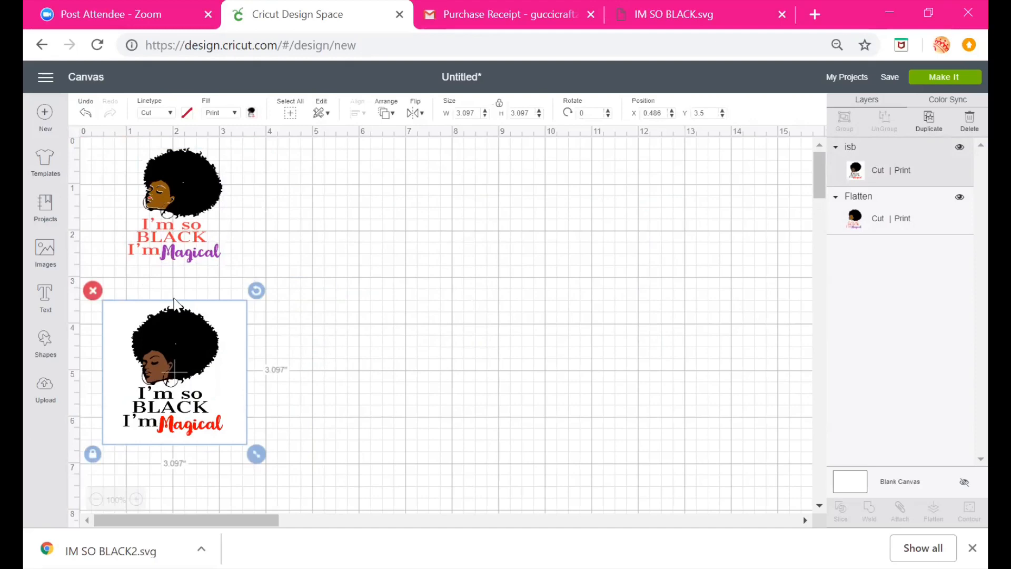
pyautogui.moveTo(194, 367); pyautogui.dragTo(378, 262)
pyautogui.moveTo(238, 346); pyautogui.dragTo(197, 350)
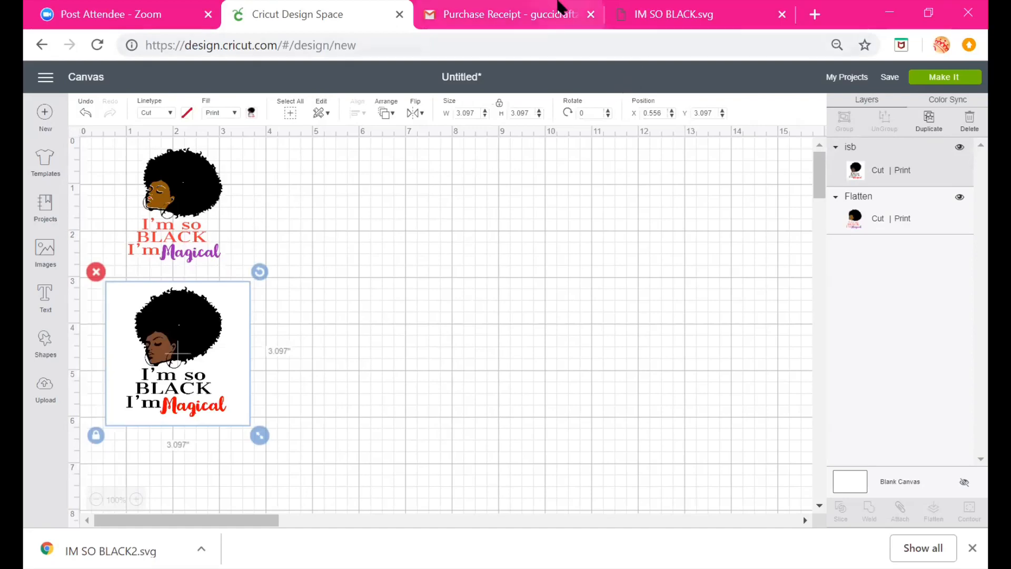
# Switch to another browser tab and search the web for a gold glitter background image
pyautogui.click(542, 15)
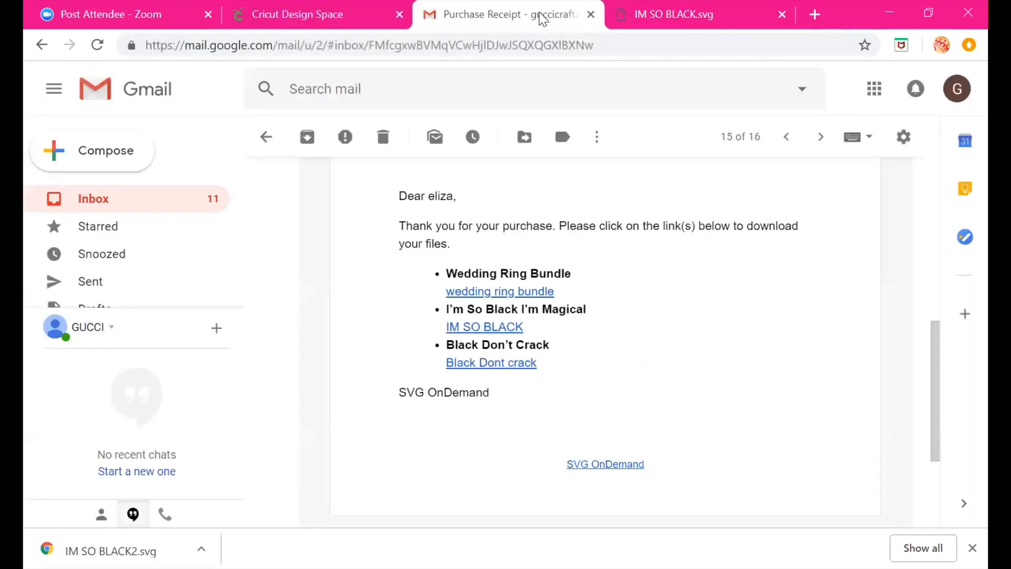
pyautogui.click(550, 46)
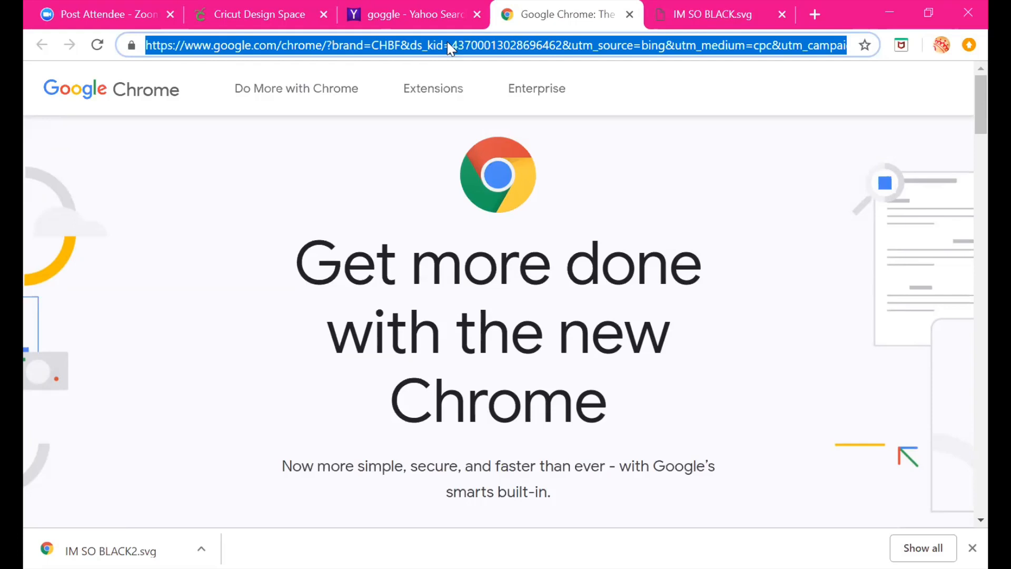
pyautogui.write('go')
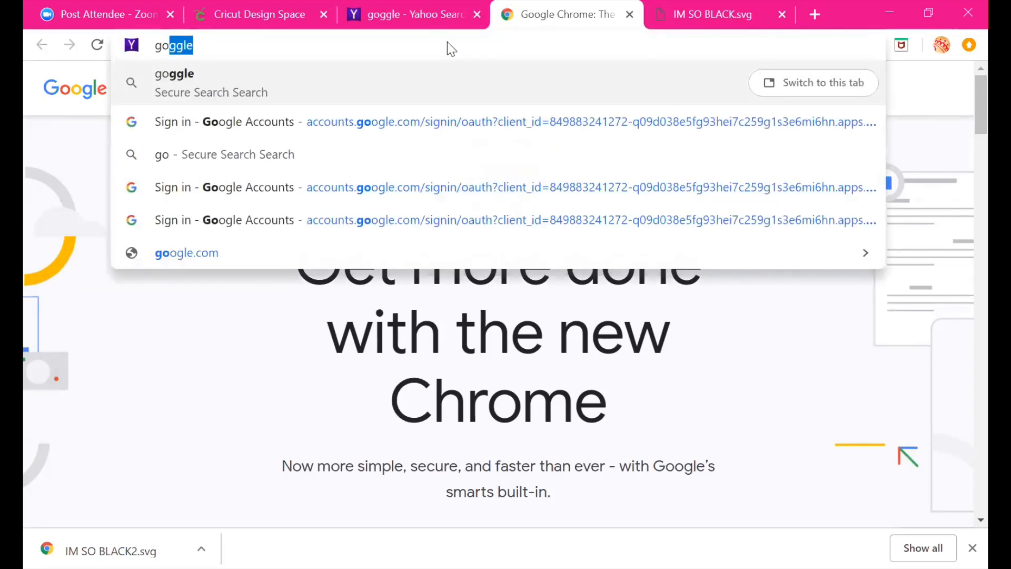
pyautogui.write('ld glitter')
pyautogui.press('Return')
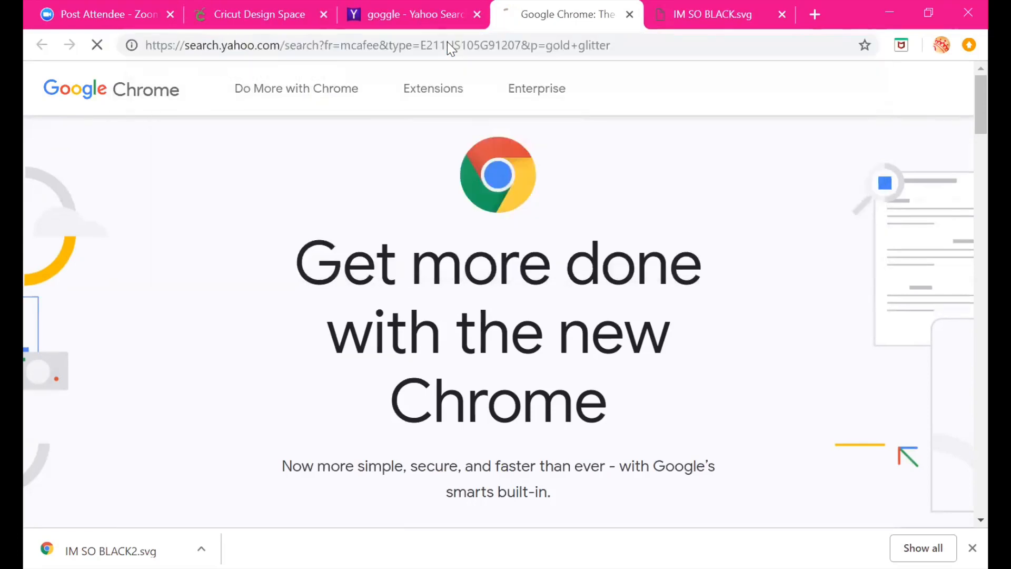
pyautogui.click(243, 94)
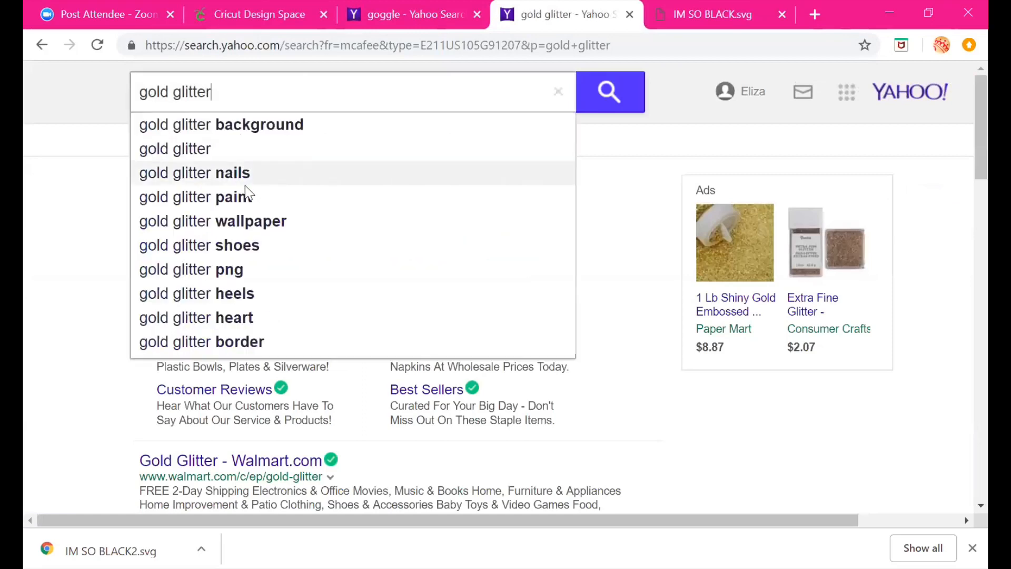
pyautogui.click(238, 135)
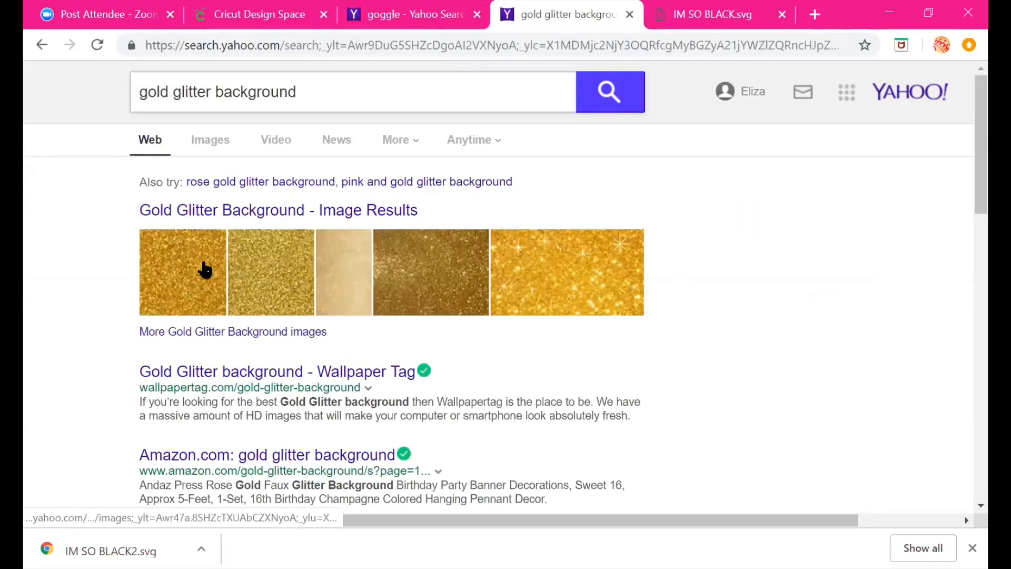
# Save the first gold glitter image to Pictures under the name Pure-Gold-Glitter-Background
pyautogui.click(185, 287)
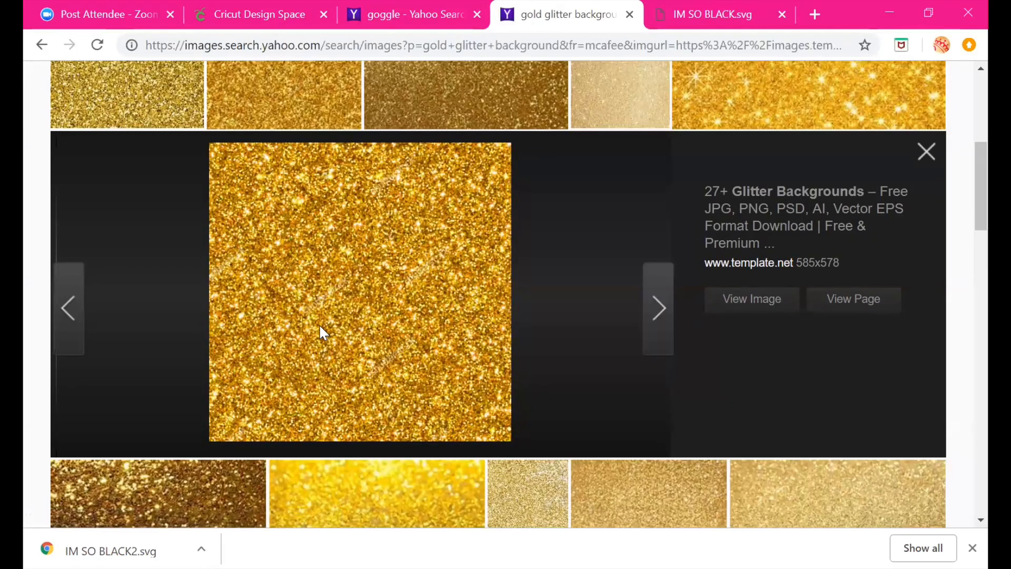
pyautogui.rightClick(357, 248)
pyautogui.click(405, 284)
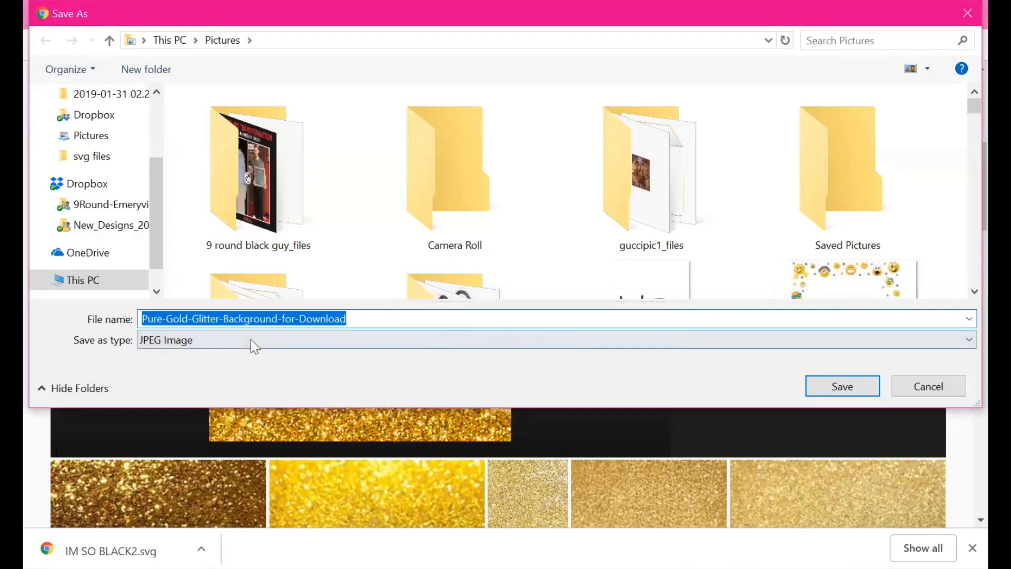
pyautogui.click(104, 138)
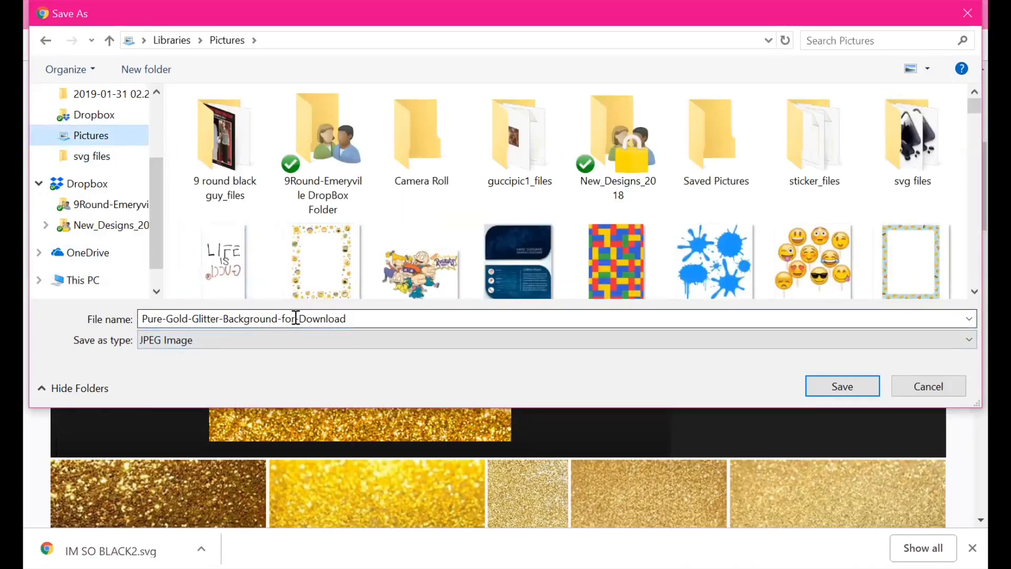
pyautogui.doubleClick(318, 315)
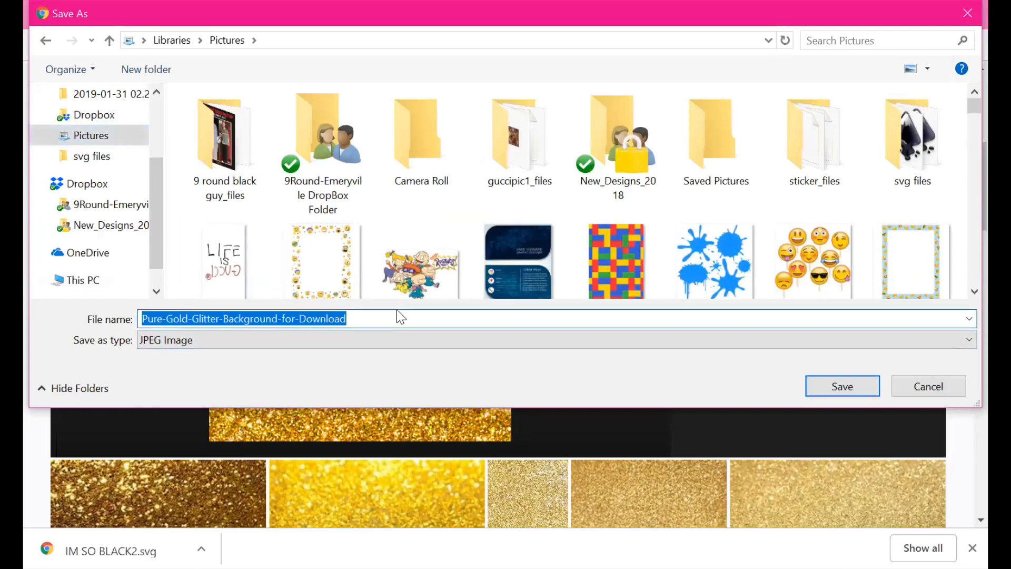
pyautogui.moveTo(385, 319); pyautogui.dragTo(280, 322)
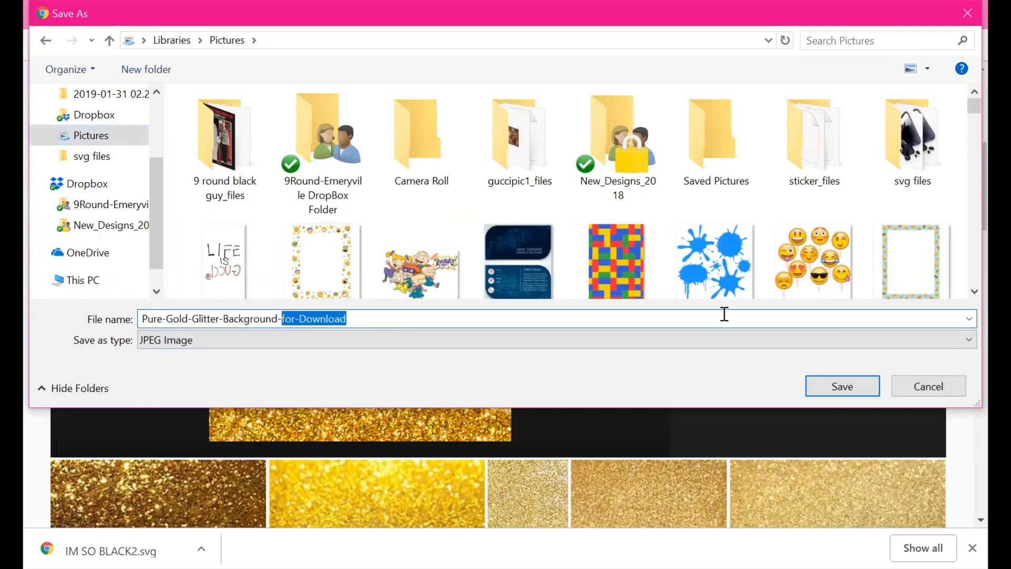
pyautogui.press('BackSpace')
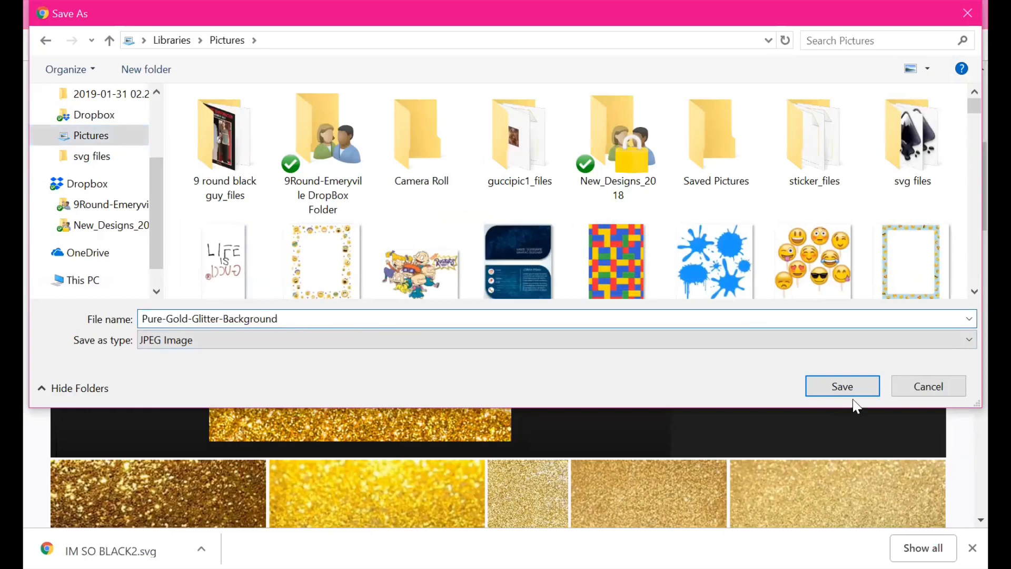
pyautogui.click(848, 393)
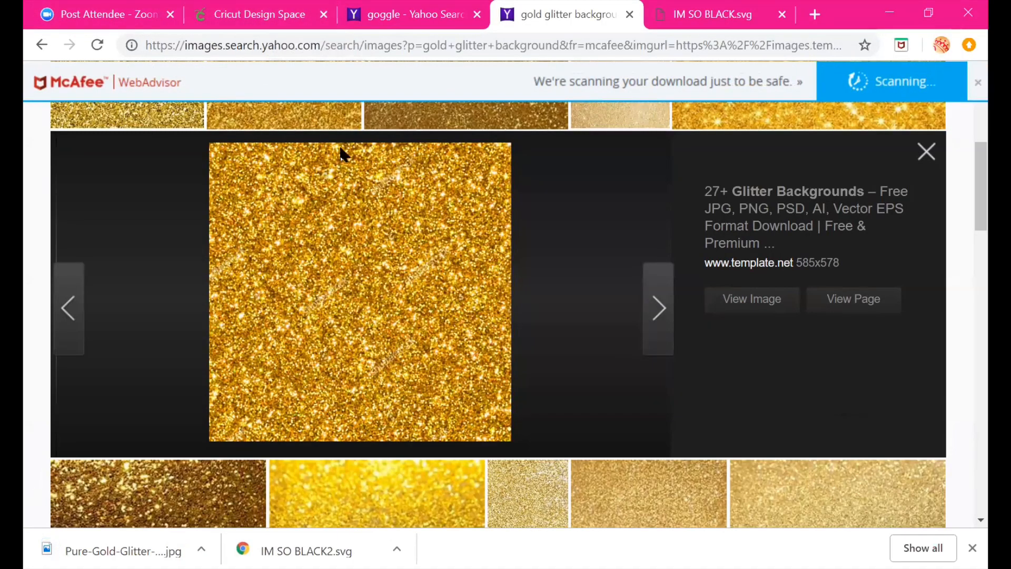
# Return to Cricut Design Space and upload the Pure-Gold-Glitter-Background image as a pattern fill
pyautogui.click(274, 18)
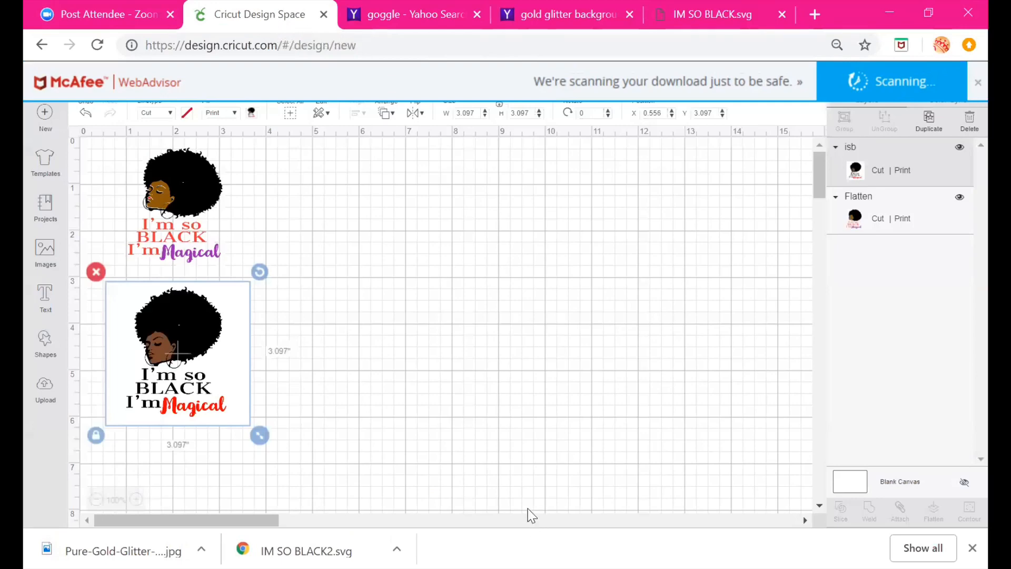
pyautogui.click(498, 442)
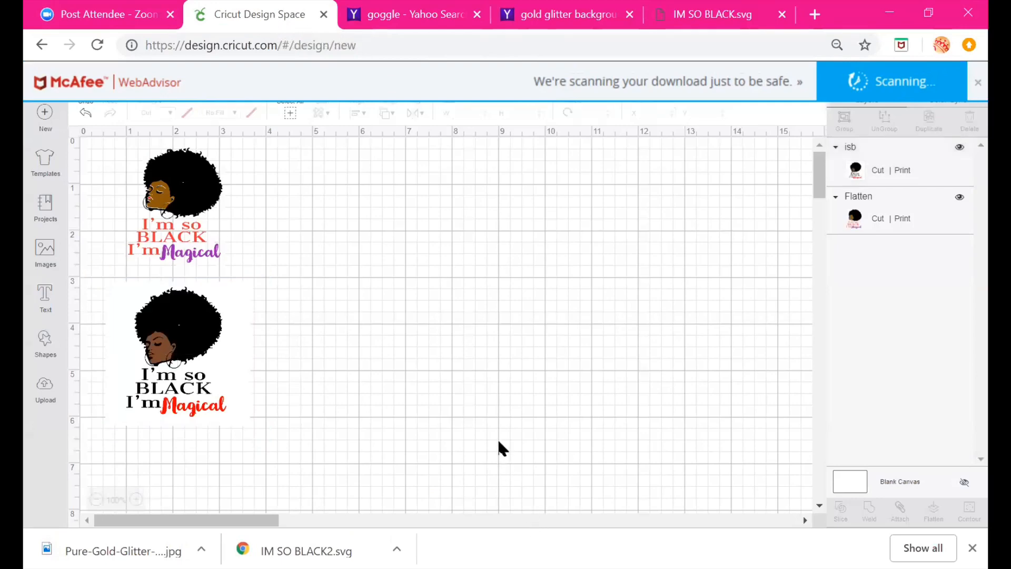
pyautogui.click(45, 393)
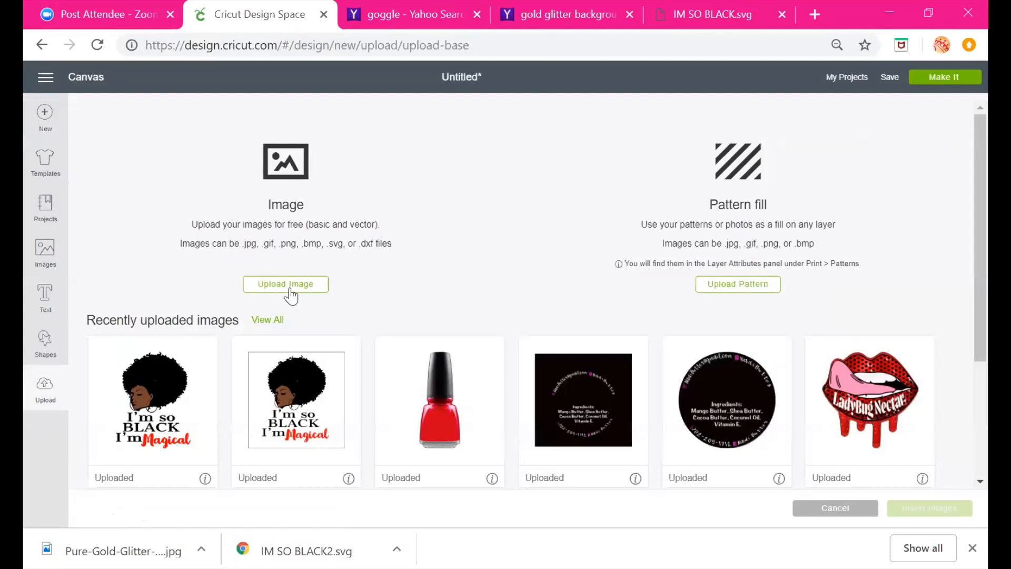
pyautogui.click(738, 288)
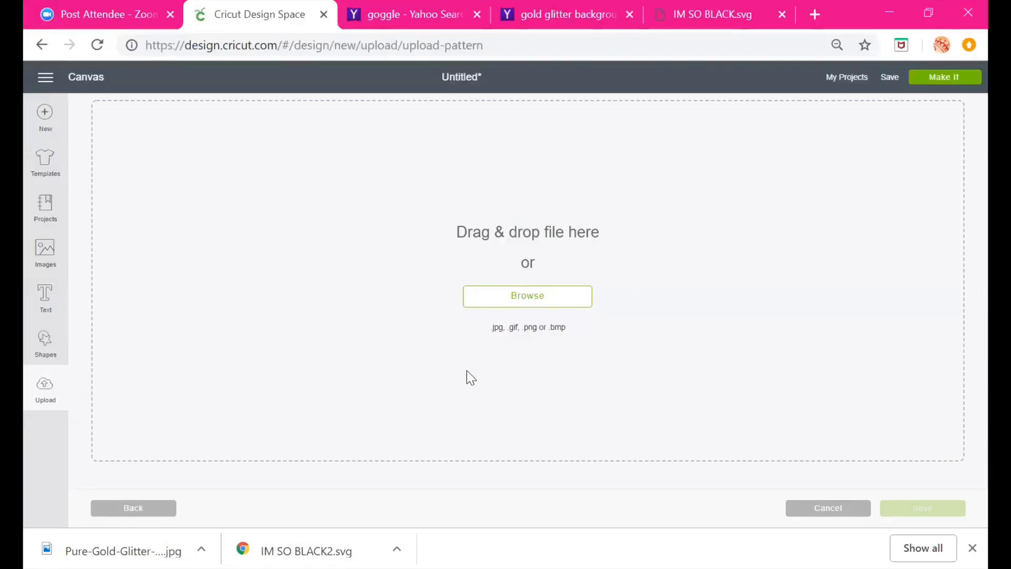
pyautogui.click(500, 301)
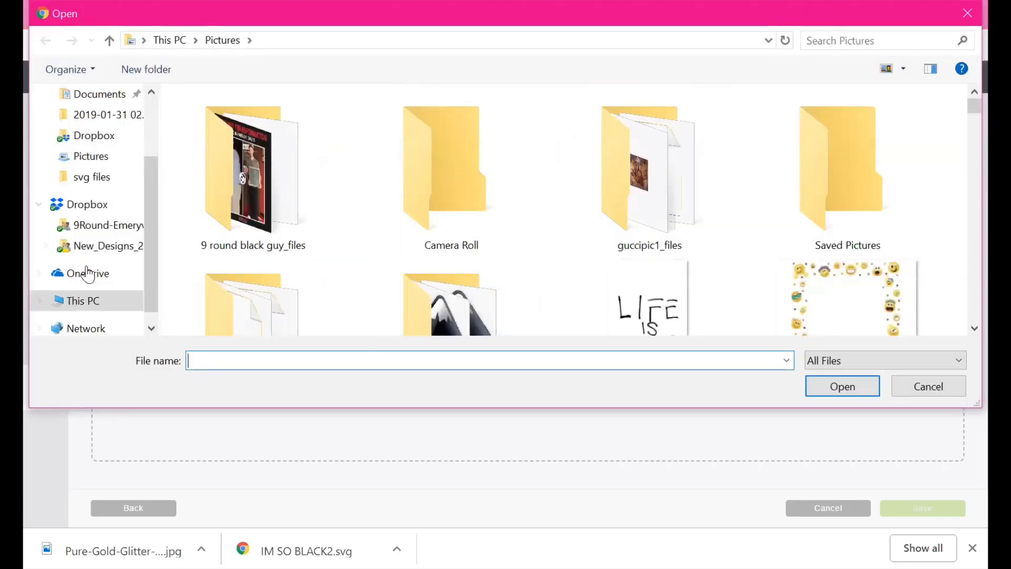
pyautogui.click(79, 157)
pyautogui.click(243, 358)
pyautogui.write('p')
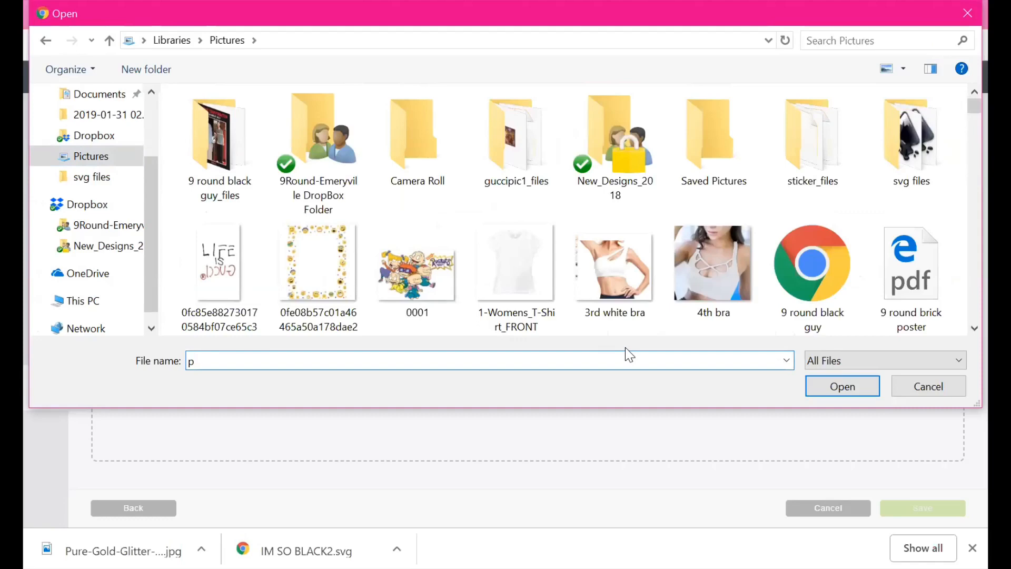
pyautogui.write('ur')
pyautogui.click(343, 378)
pyautogui.click(846, 389)
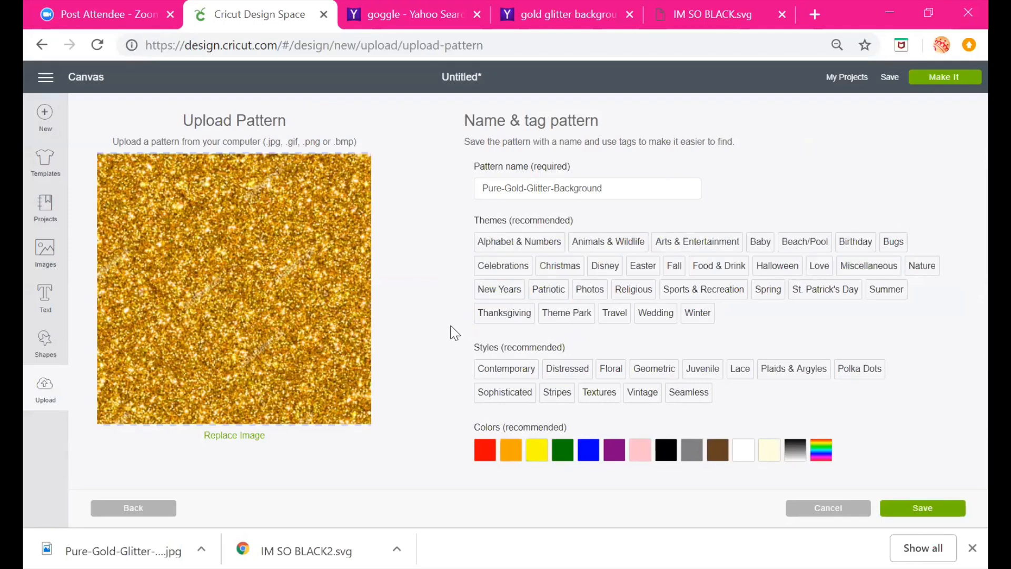
# Tag the pattern with the New Years, Photos, Arts & Entertainment, Birthday and Wedding themes
pyautogui.click(515, 294)
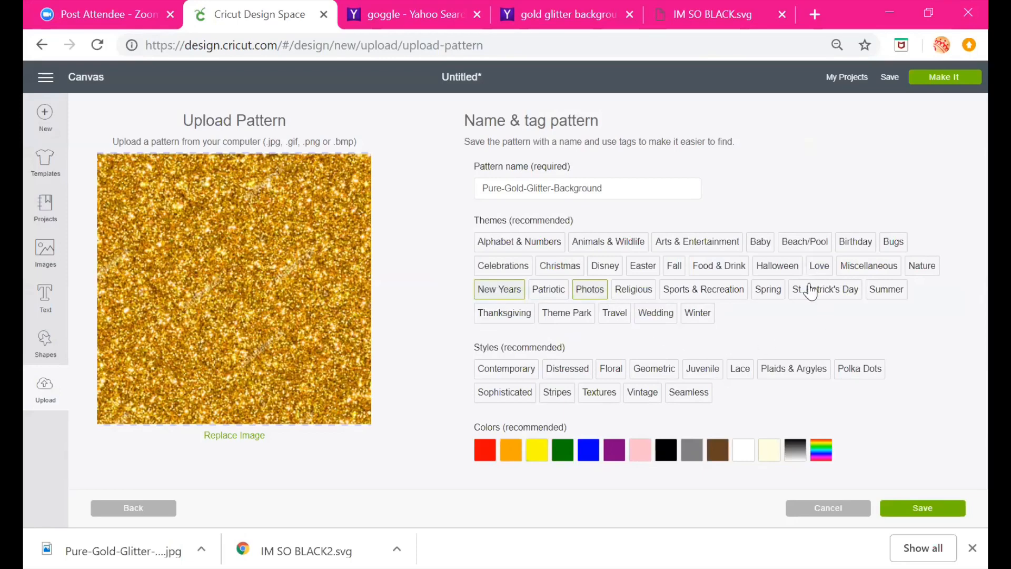
pyautogui.click(703, 244)
pyautogui.click(857, 243)
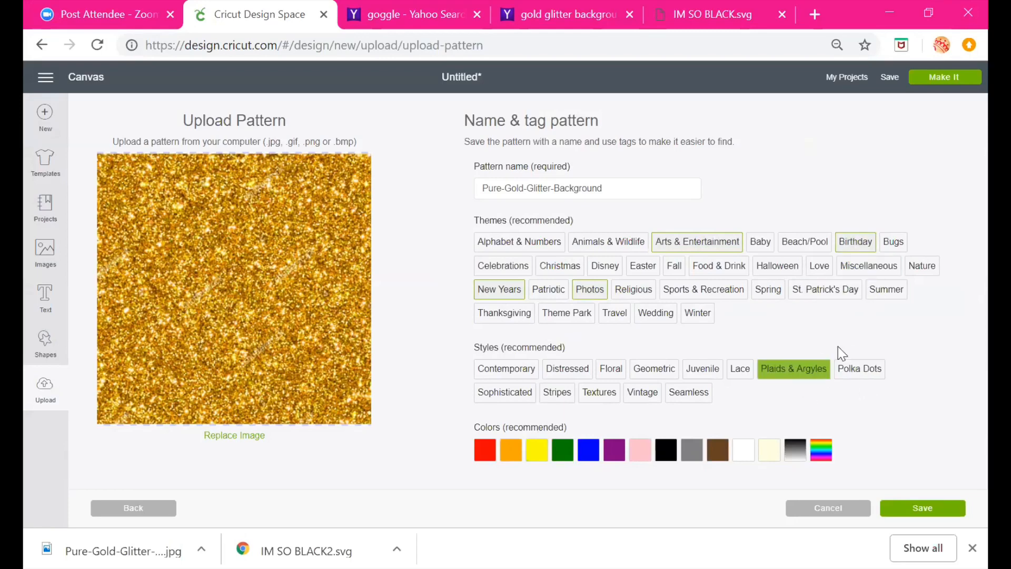
pyautogui.click(656, 314)
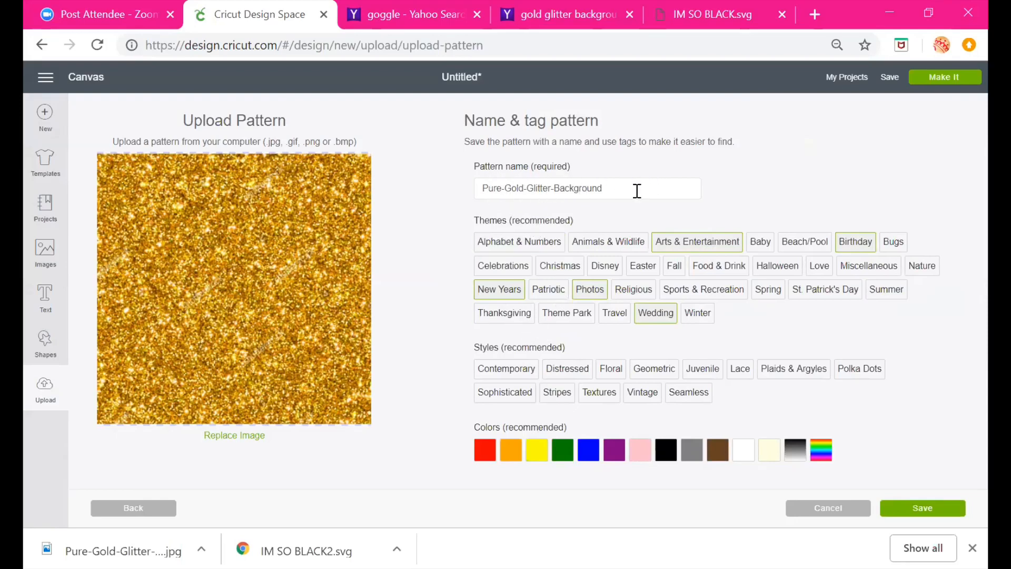
# Tag the pattern with orange colour and the Contemporary and Sophisticated styles, then save the pattern
pyautogui.click(507, 459)
pyautogui.click(702, 369)
pyautogui.click(504, 369)
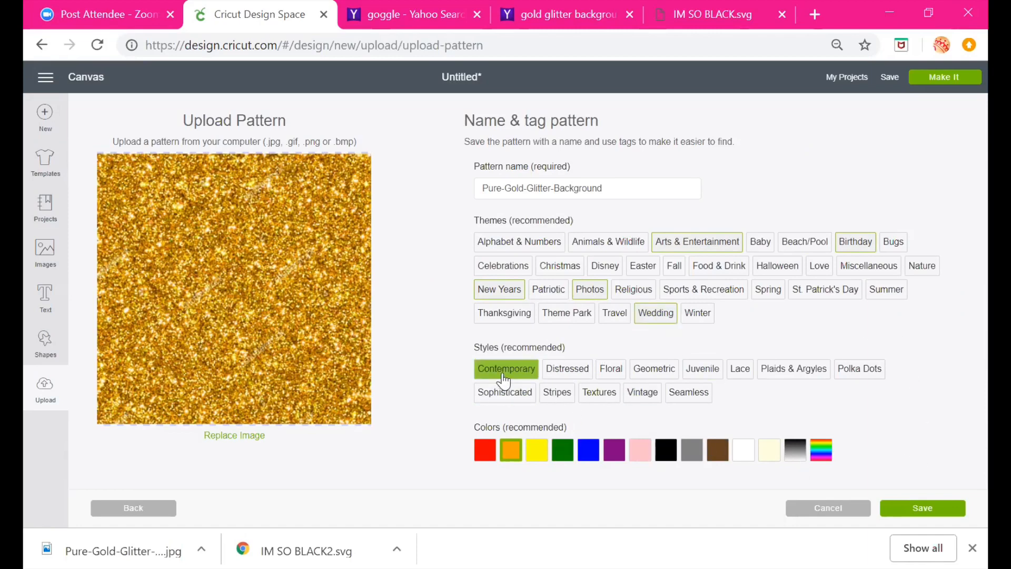
pyautogui.click(498, 394)
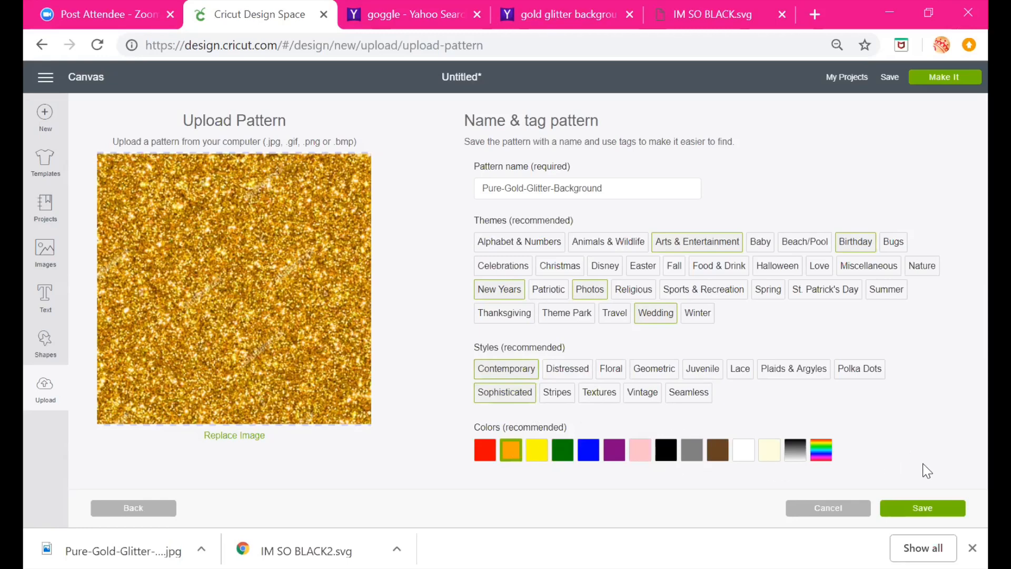
pyautogui.click(941, 511)
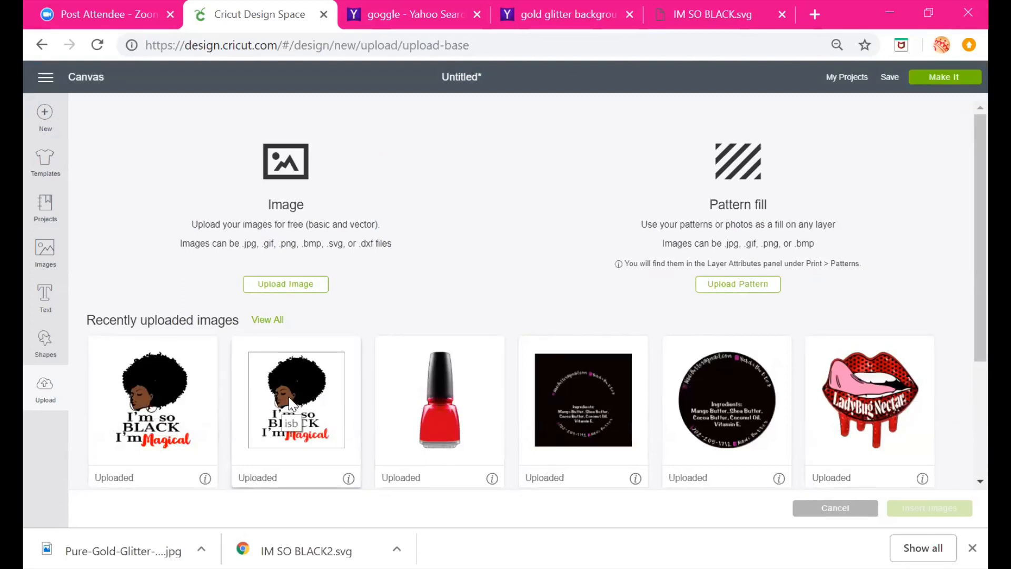
# Go back to the canvas, move the flattened colour design to the middle and enlarge it
pyautogui.click(95, 83)
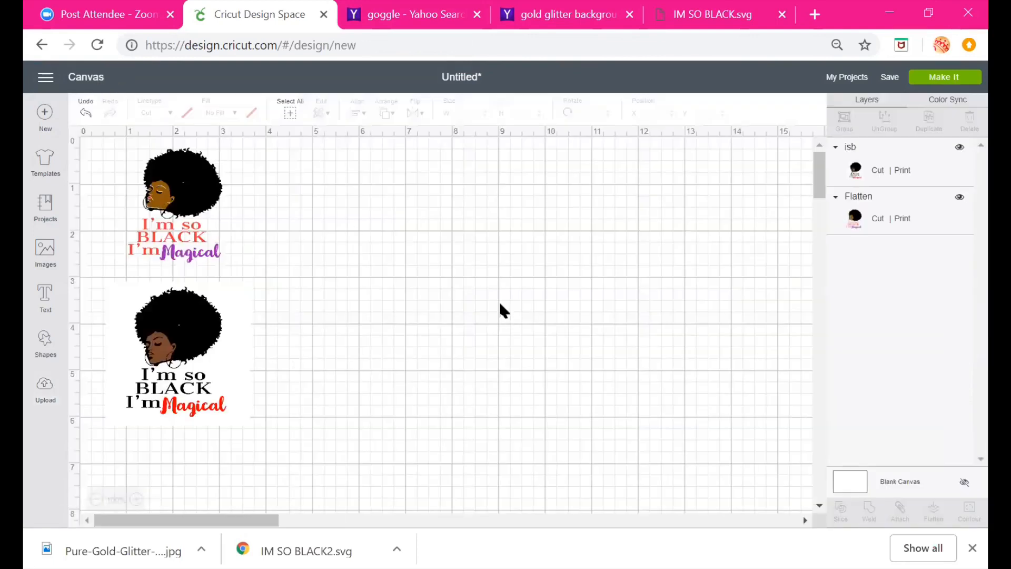
pyautogui.moveTo(179, 189); pyautogui.dragTo(383, 212)
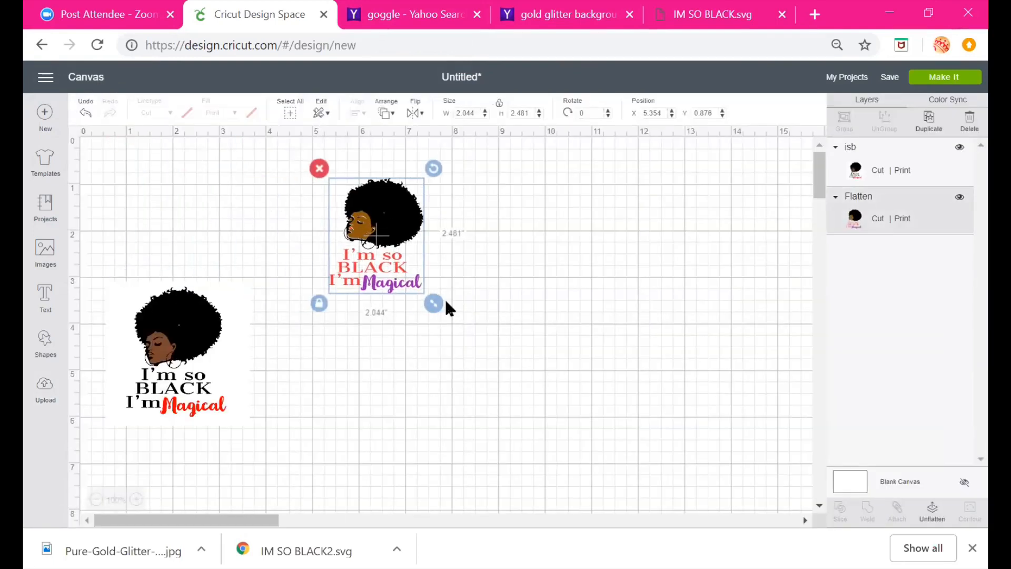
pyautogui.moveTo(446, 300); pyautogui.dragTo(651, 413)
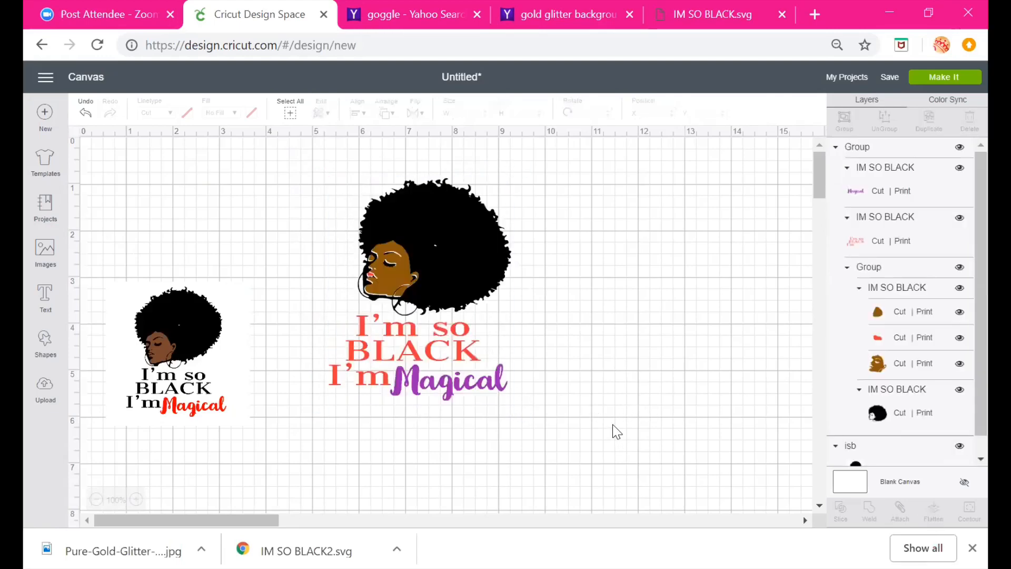
pyautogui.click(423, 260)
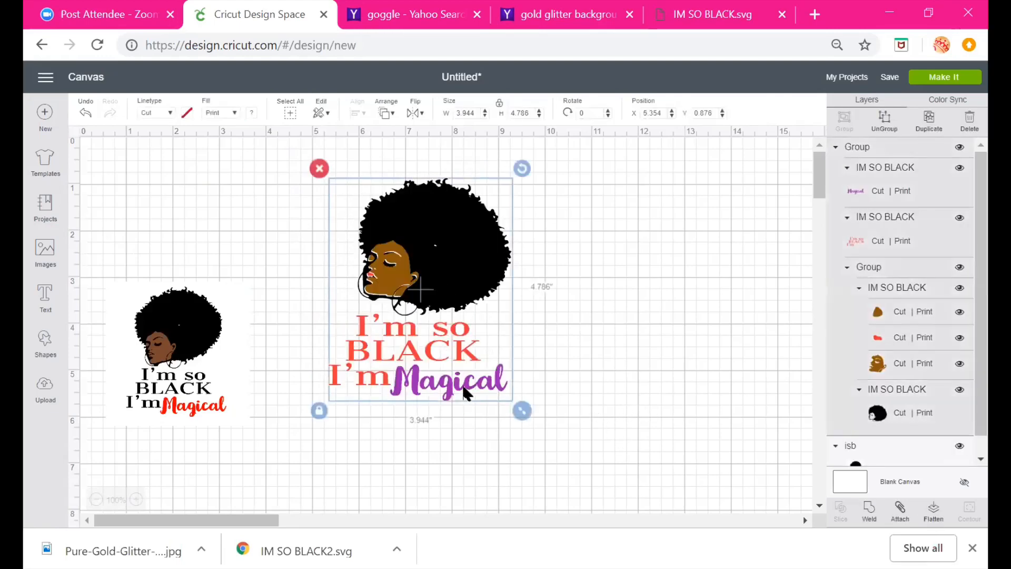
pyautogui.click(885, 118)
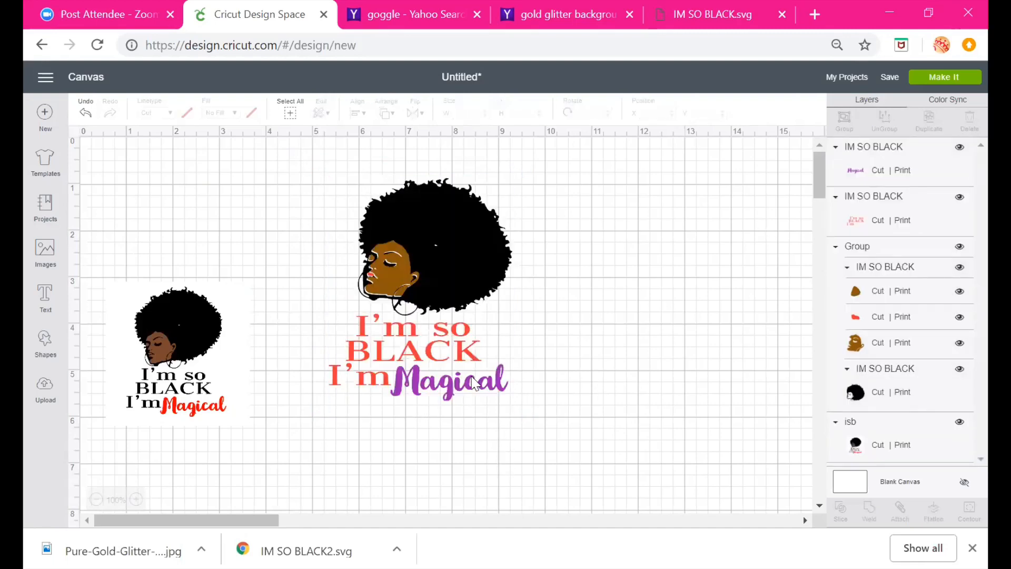
pyautogui.click(468, 391)
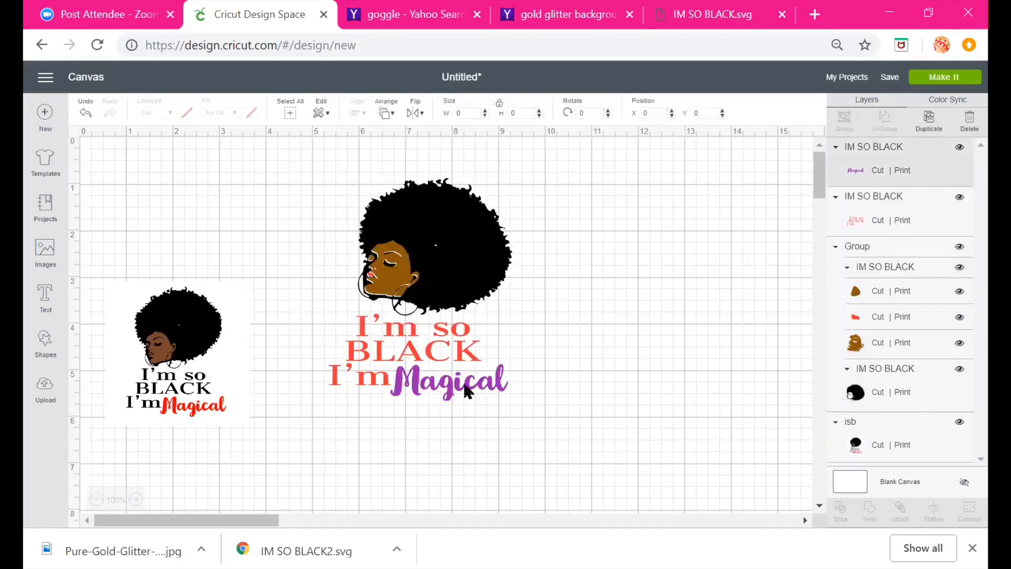
pyautogui.click(610, 336)
pyautogui.moveTo(302, 170); pyautogui.dragTo(498, 407)
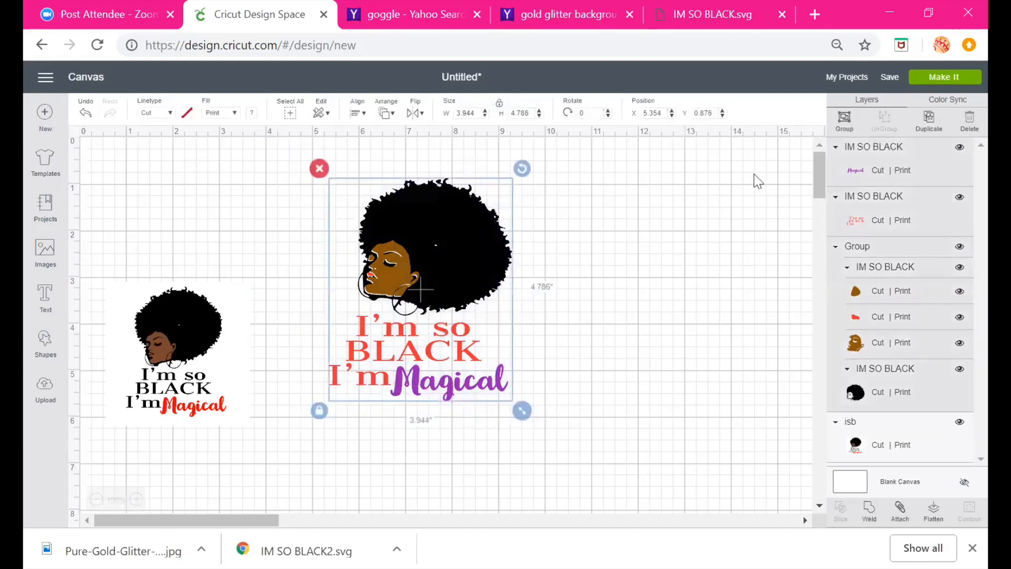
pyautogui.click(844, 118)
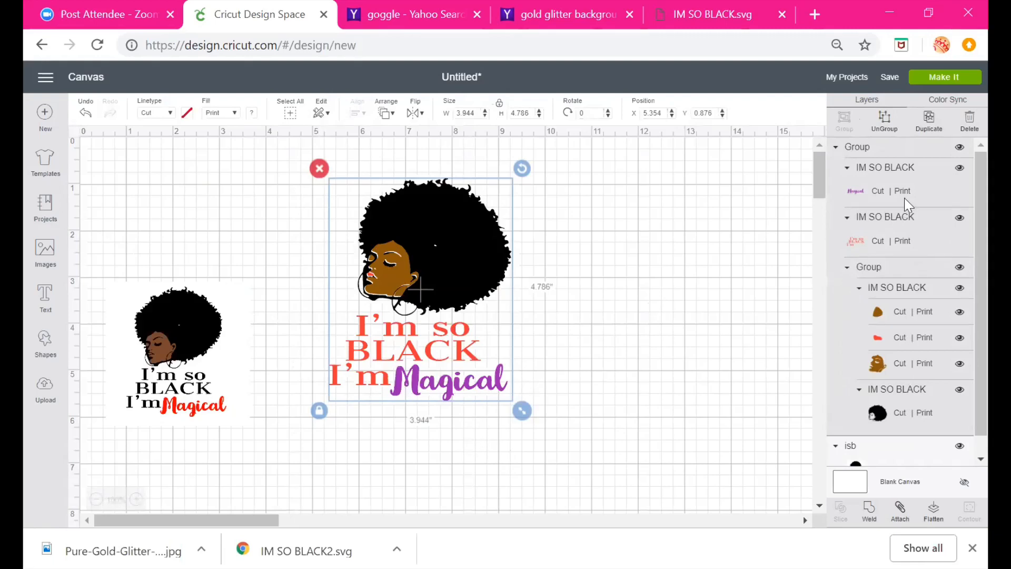
# Fill the Magical text layer with the gold glitter print pattern
pyautogui.click(860, 191)
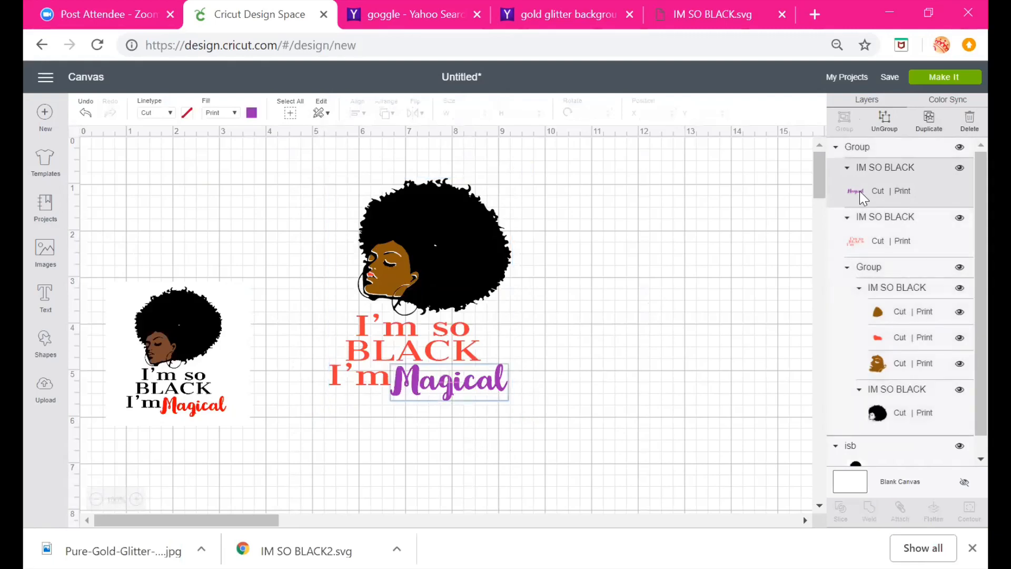
pyautogui.click(252, 113)
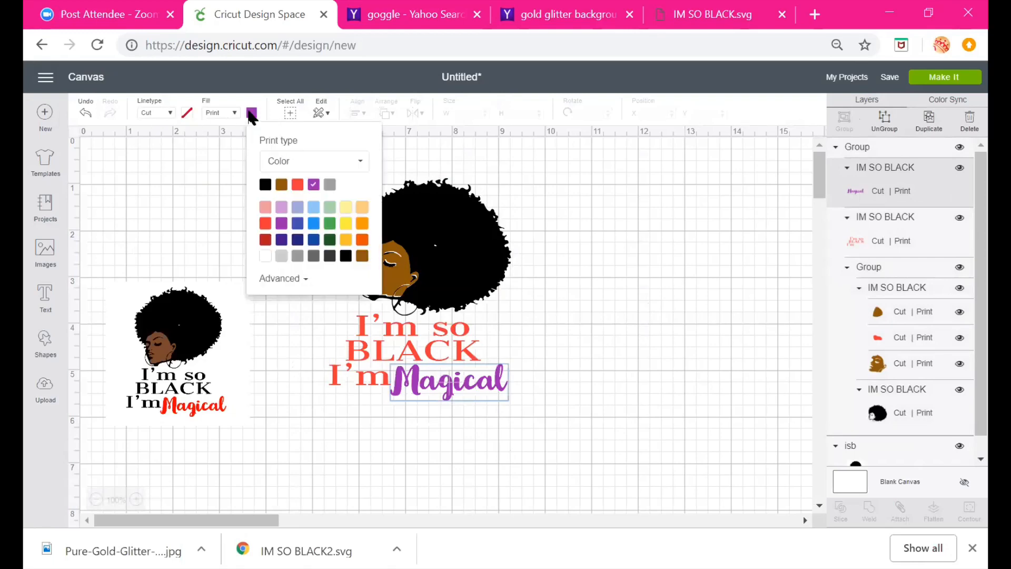
pyautogui.click(283, 165)
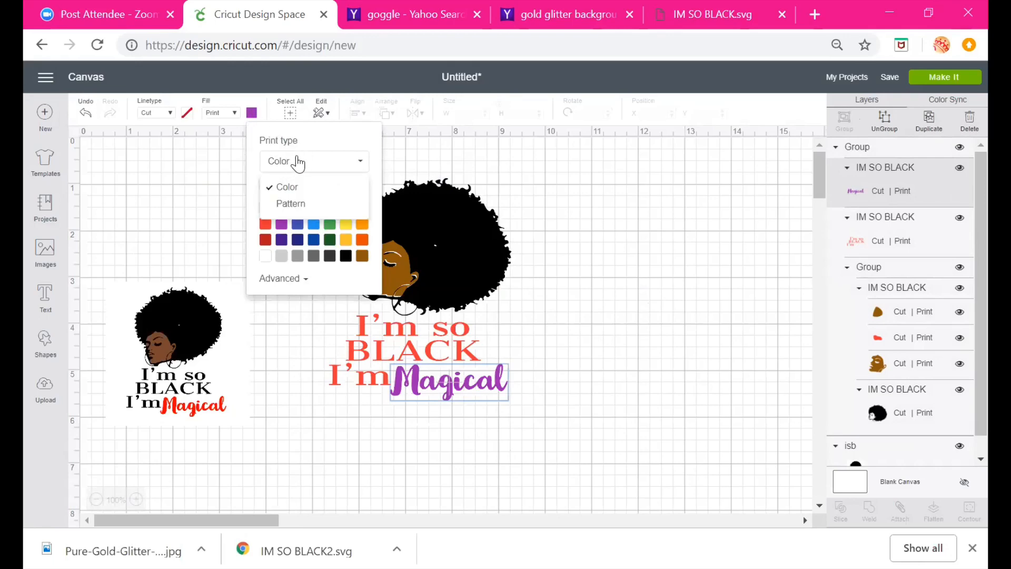
pyautogui.click(301, 208)
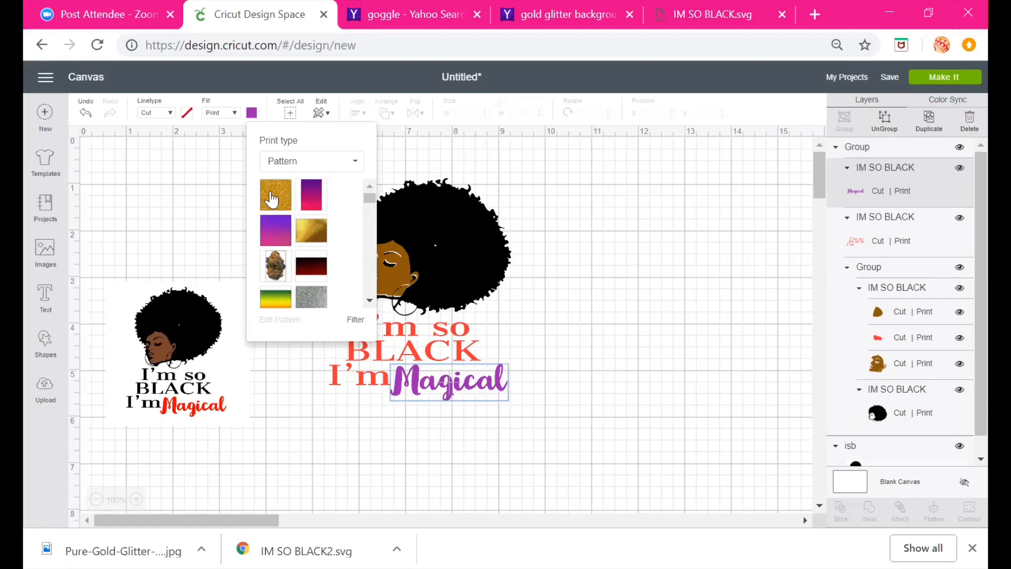
pyautogui.click(276, 200)
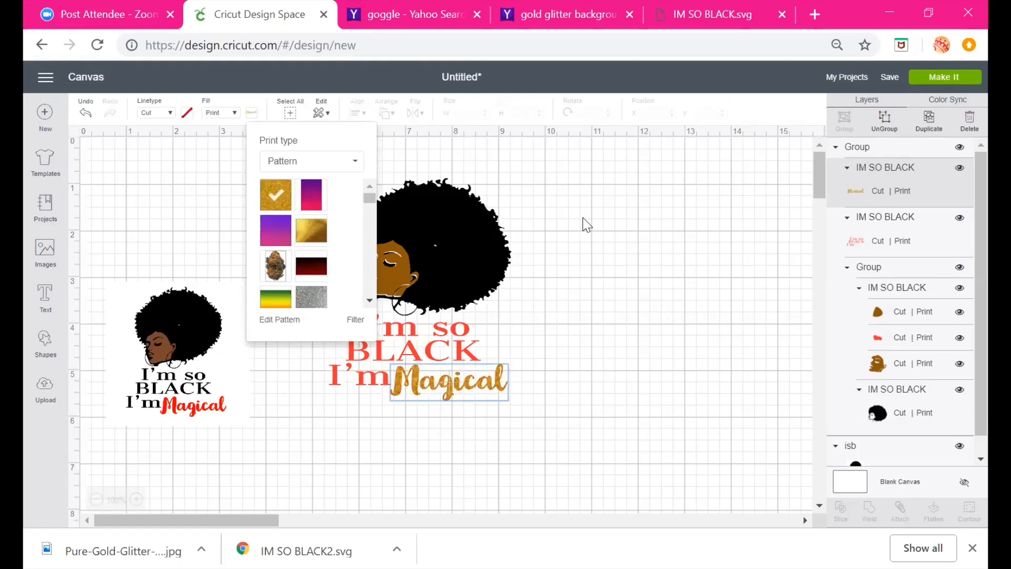
pyautogui.click(586, 224)
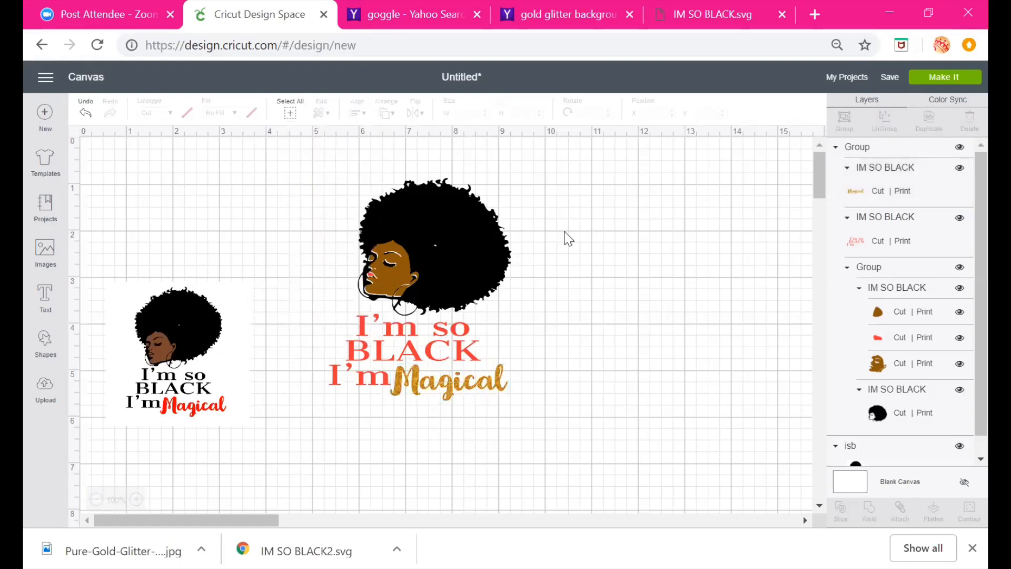
# Enlarge the design to about 5.9 by 7.1 in and move it to the top of the canvas
pyautogui.click(483, 393)
pyautogui.moveTo(533, 412); pyautogui.dragTo(640, 480)
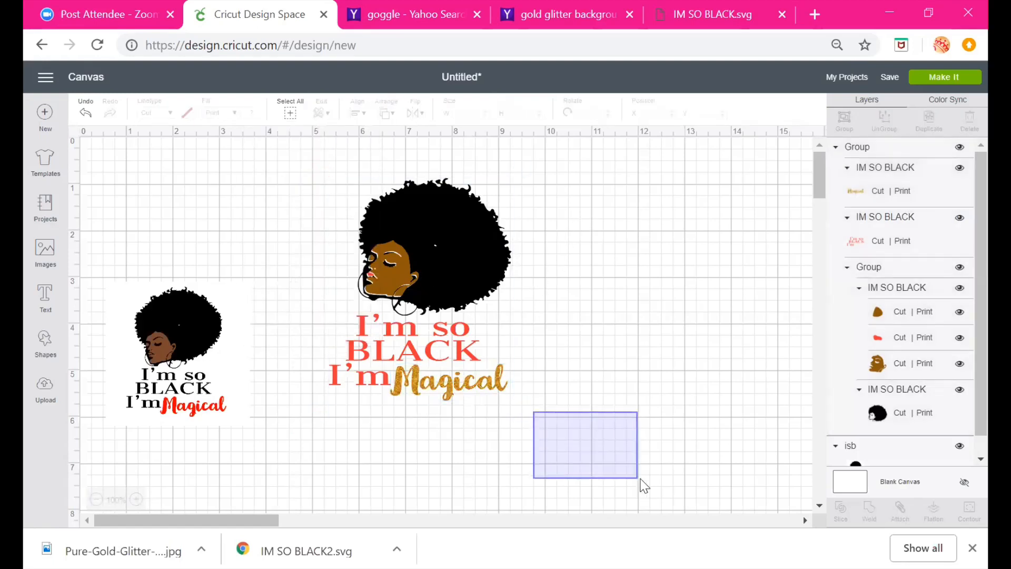
pyautogui.click(477, 361)
pyautogui.moveTo(520, 407); pyautogui.dragTo(695, 521)
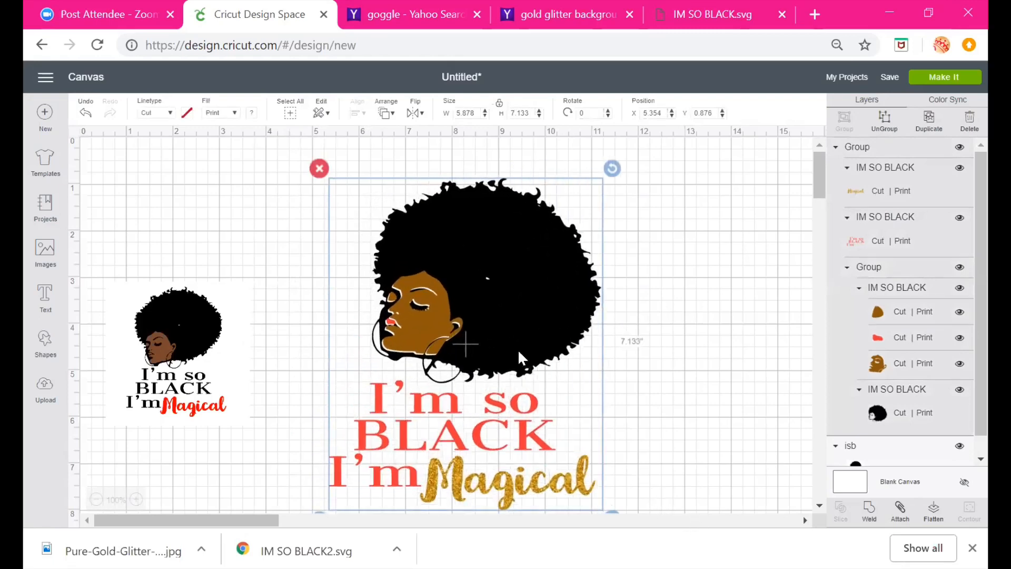
pyautogui.moveTo(517, 349); pyautogui.dragTo(500, 163)
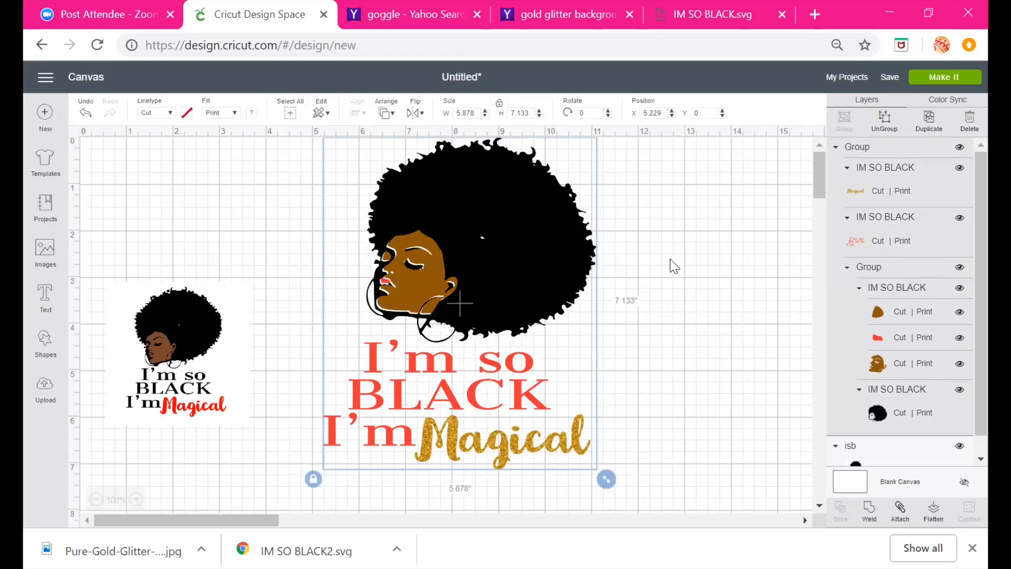
# Fill the black hair layer with the gold glitter print pattern
pyautogui.click(878, 419)
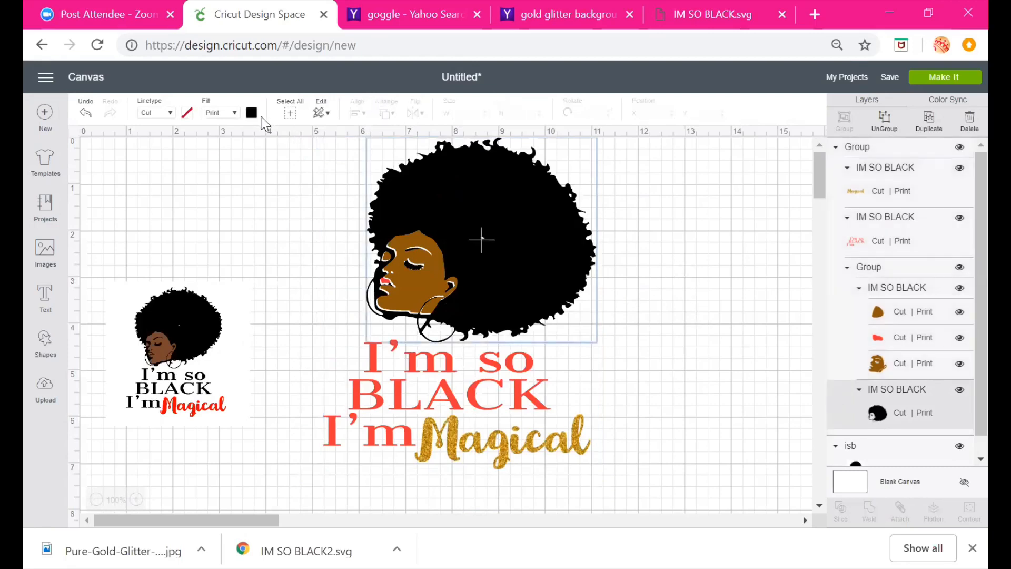
pyautogui.click(252, 114)
pyautogui.click(278, 161)
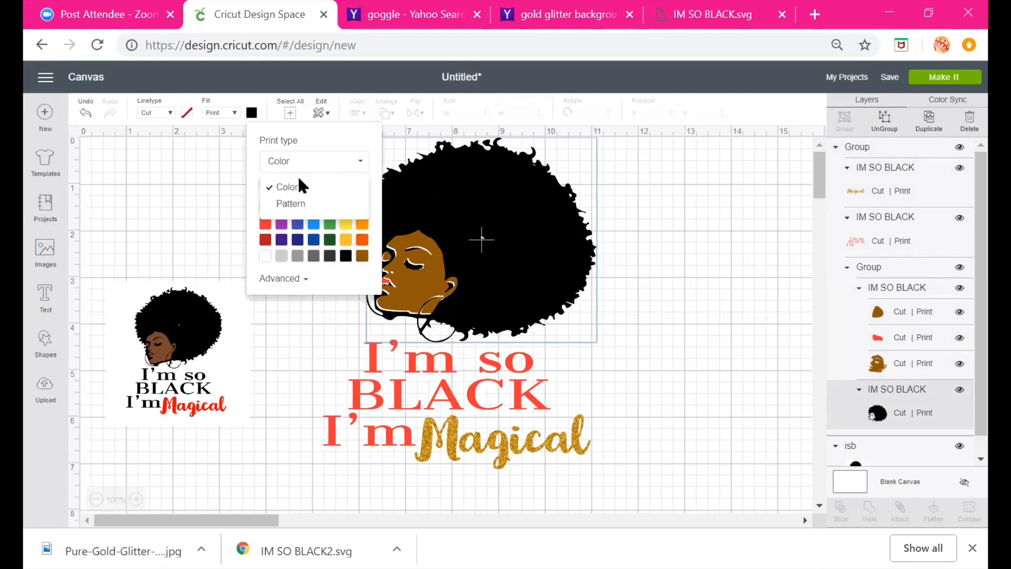
pyautogui.click(289, 204)
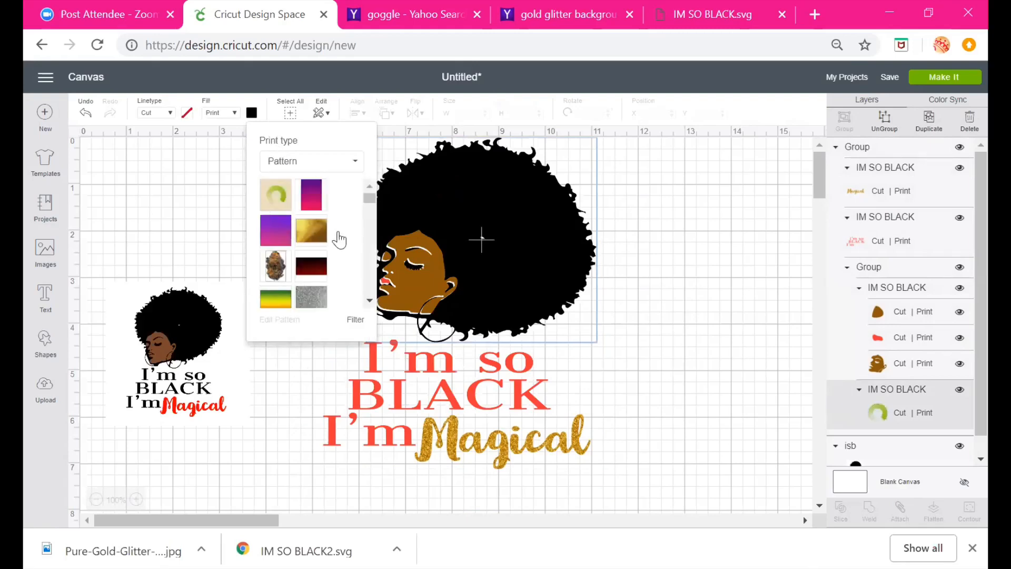
pyautogui.click(732, 262)
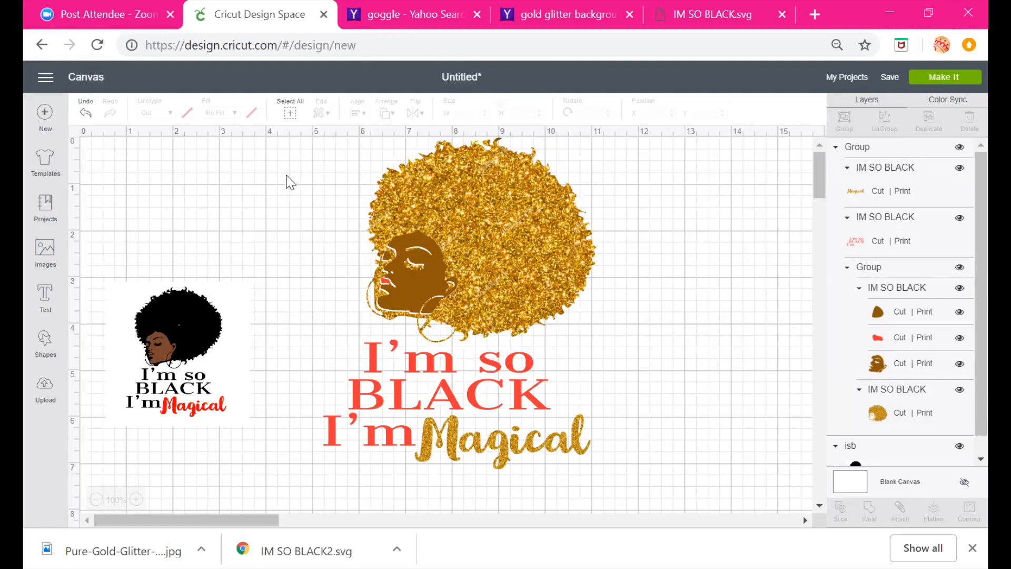
# Set the whole design group's fill to No Fill
pyautogui.click(483, 270)
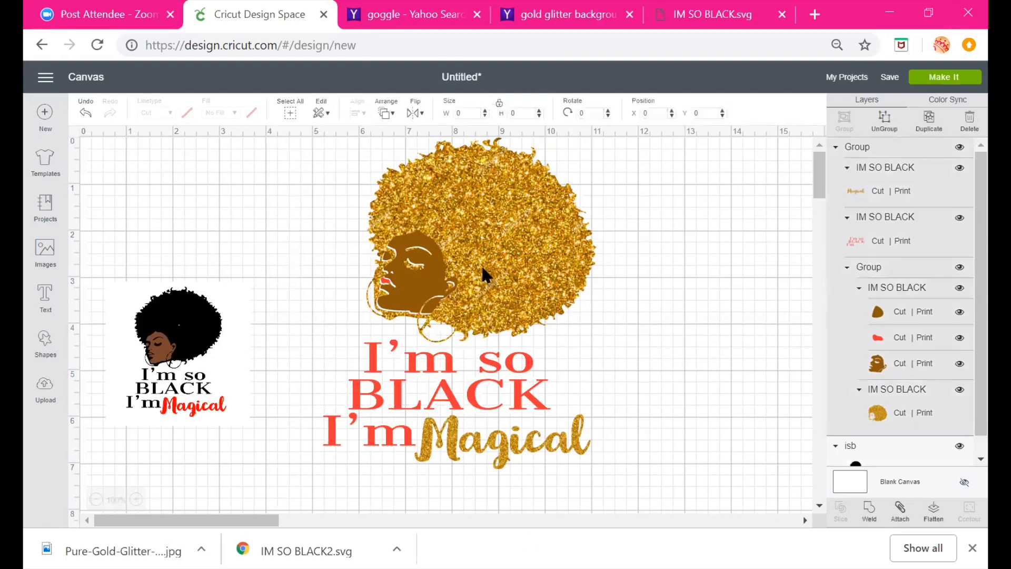
pyautogui.click(482, 269)
pyautogui.click(235, 113)
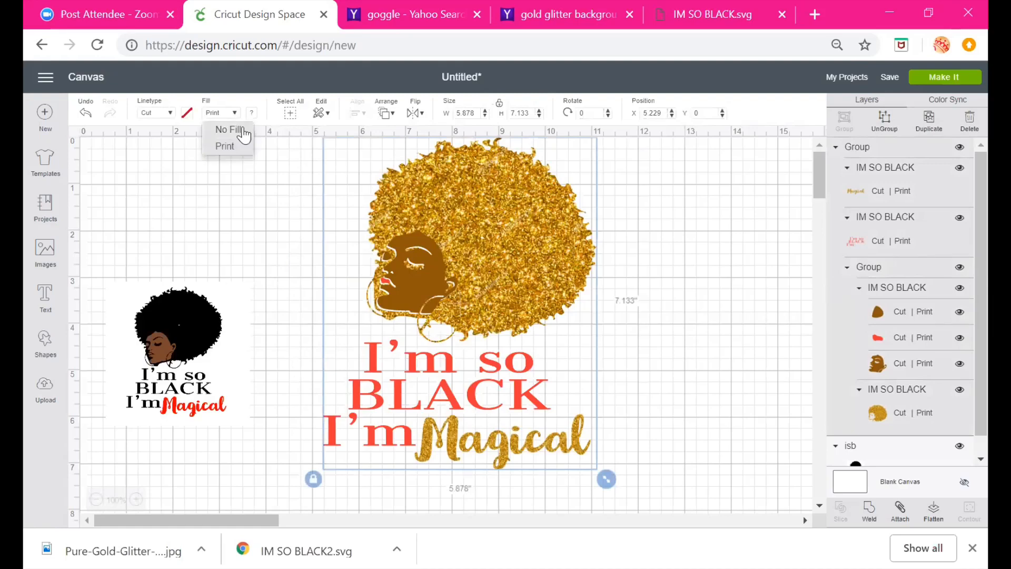
pyautogui.click(242, 129)
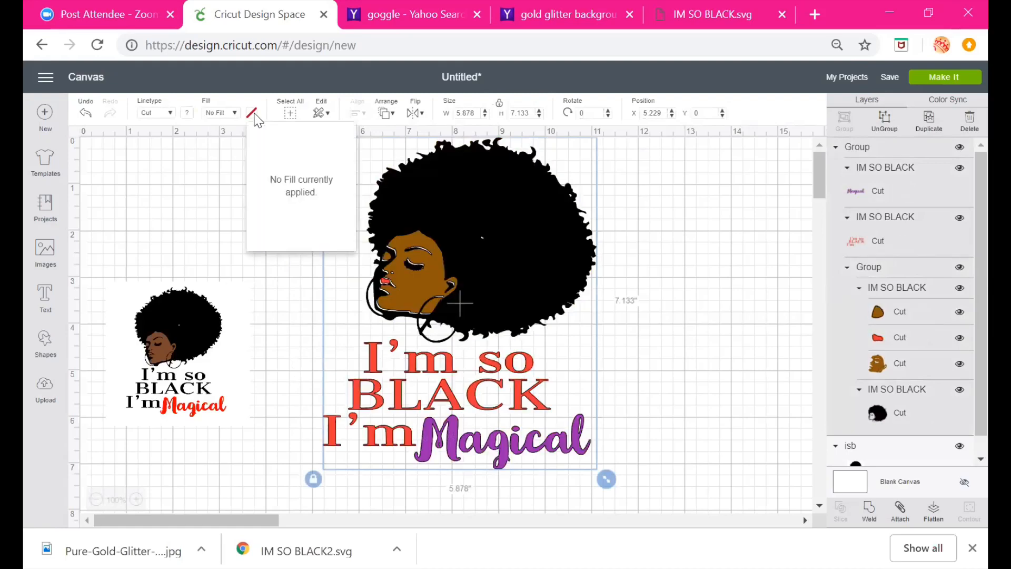
pyautogui.click(713, 235)
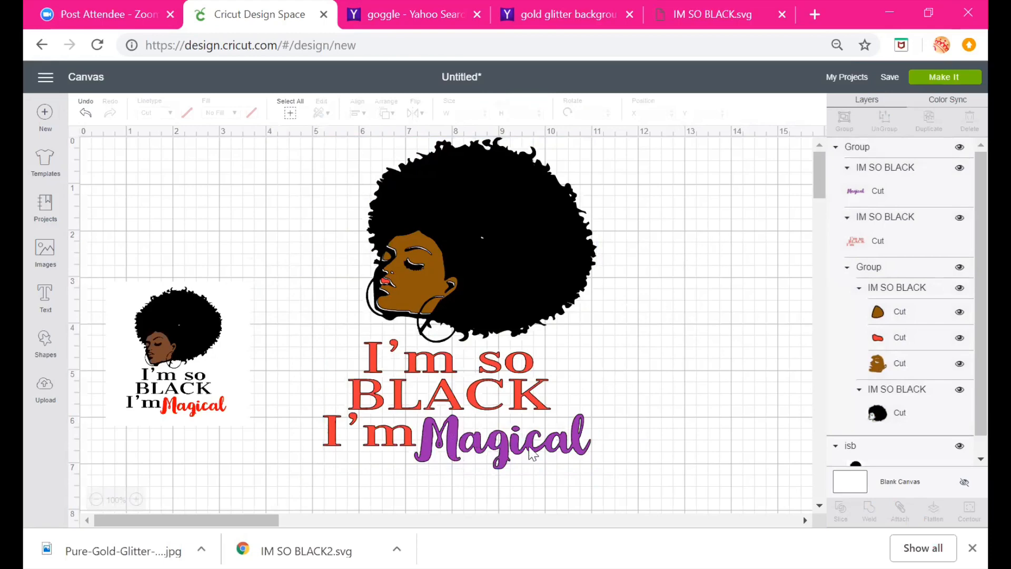
# Set the Magical text layer's fill back to Print with the gold glitter pattern
pyautogui.click(466, 442)
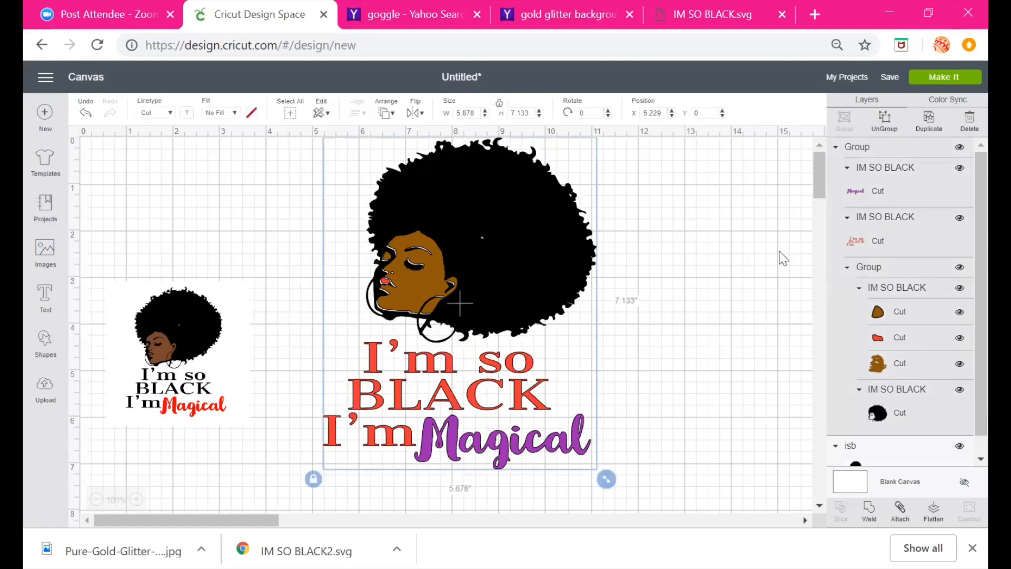
pyautogui.click(849, 189)
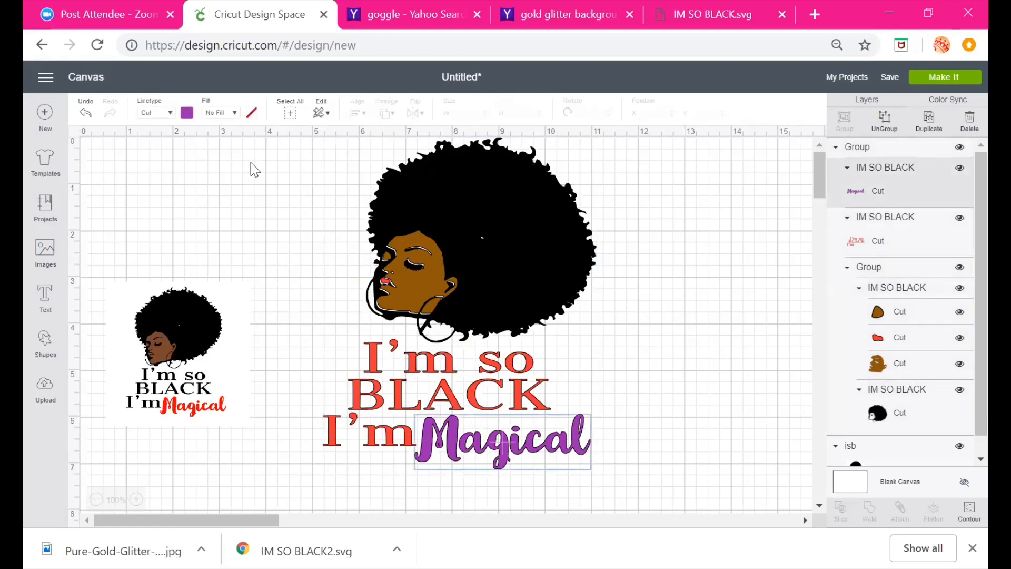
pyautogui.click(235, 113)
pyautogui.click(215, 147)
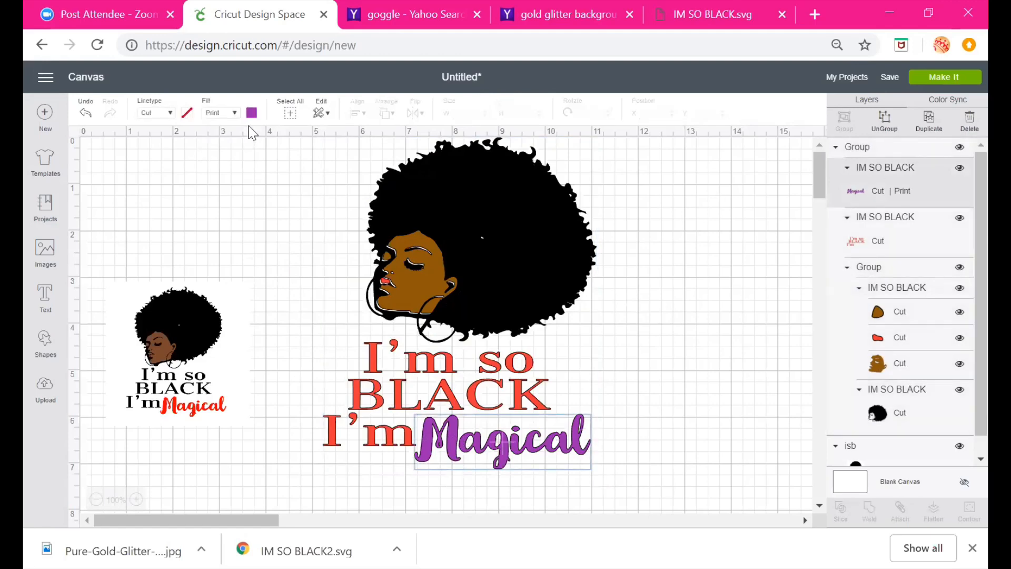
pyautogui.click(252, 112)
pyautogui.click(285, 166)
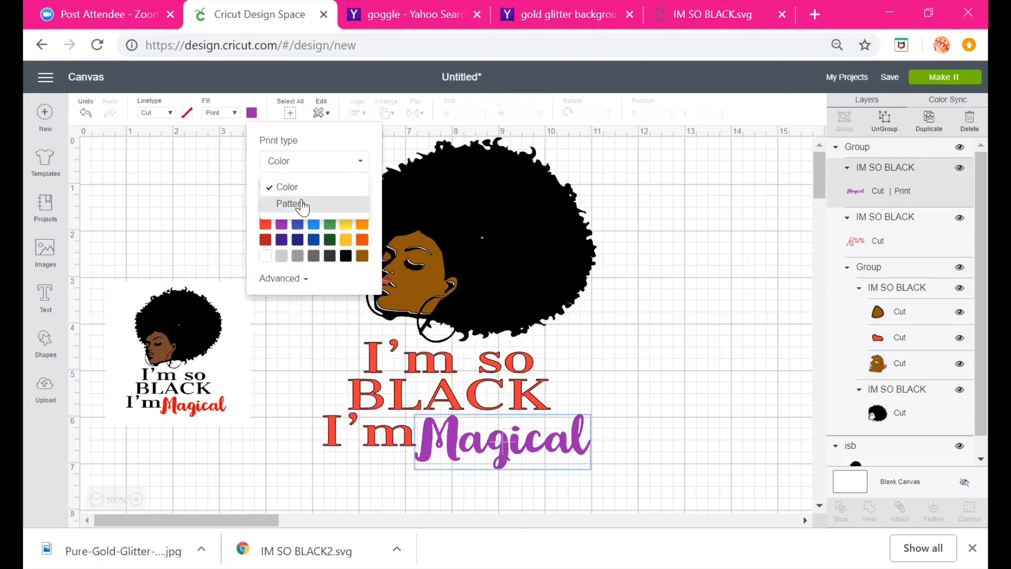
pyautogui.click(290, 204)
pyautogui.click(275, 196)
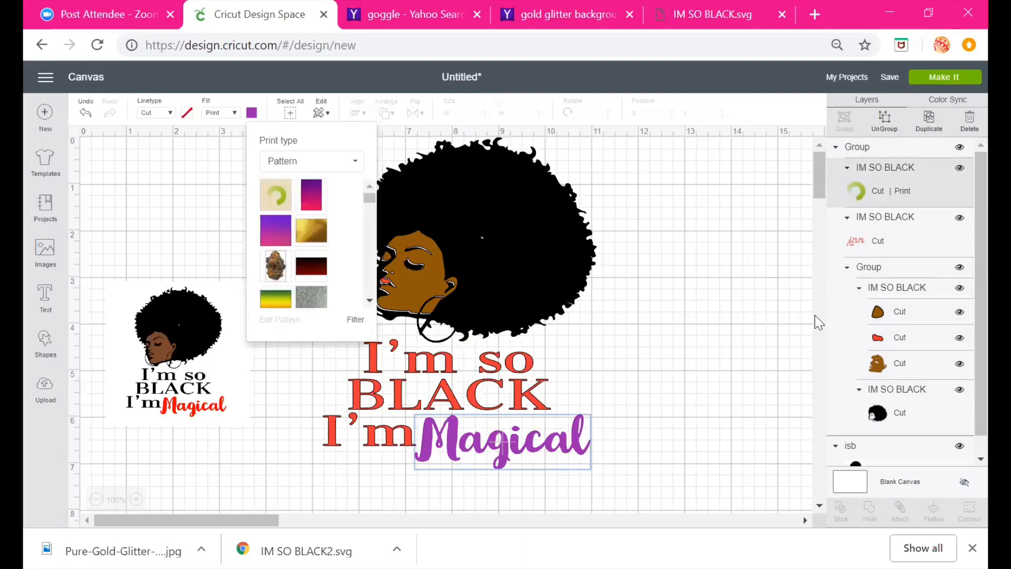
pyautogui.click(745, 304)
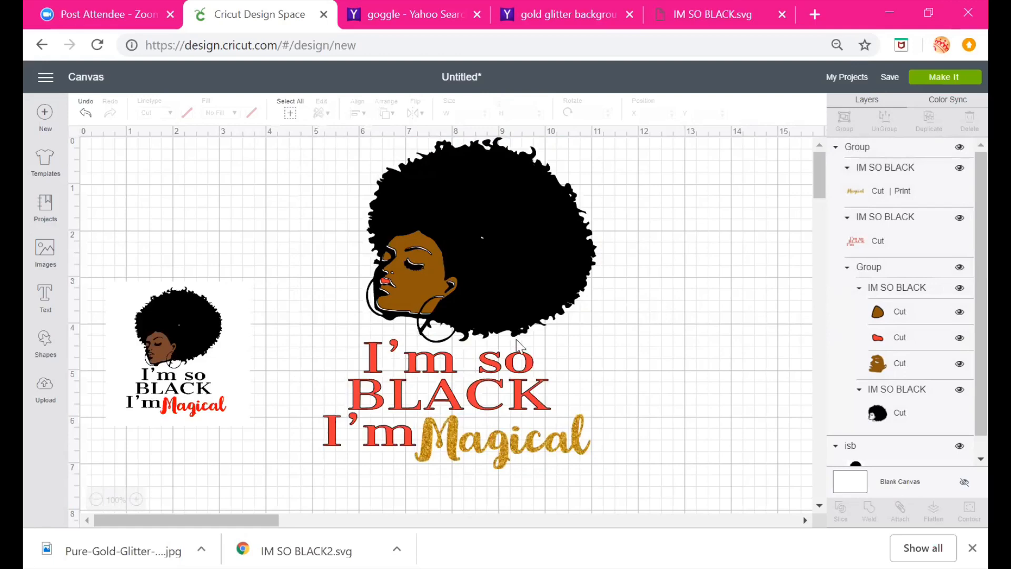
# Shrink the design to about 2.2 by 2.7 in and move it to the upper left
pyautogui.click(470, 354)
pyautogui.moveTo(605, 479); pyautogui.dragTo(437, 274)
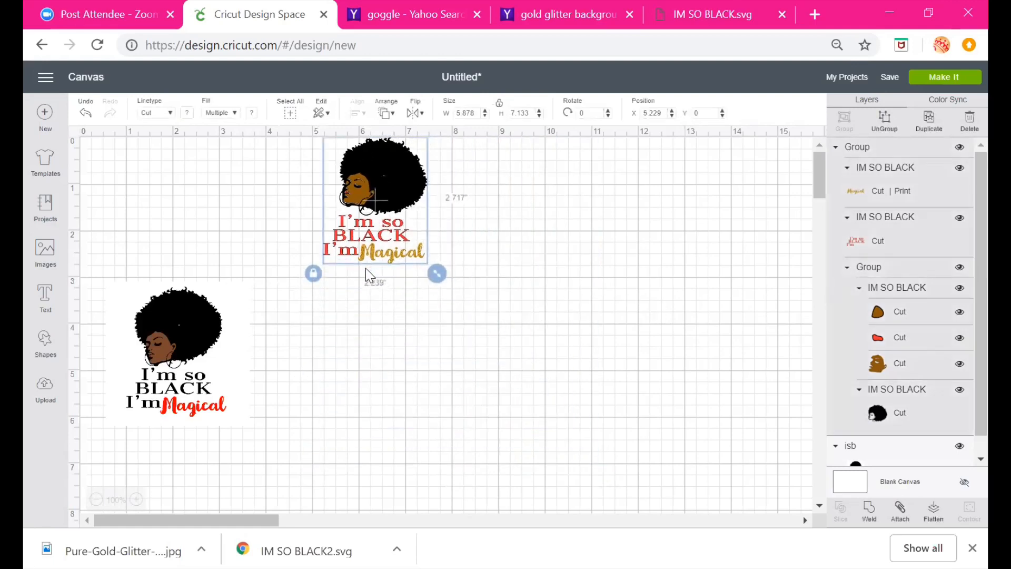
pyautogui.moveTo(371, 220); pyautogui.dragTo(278, 220)
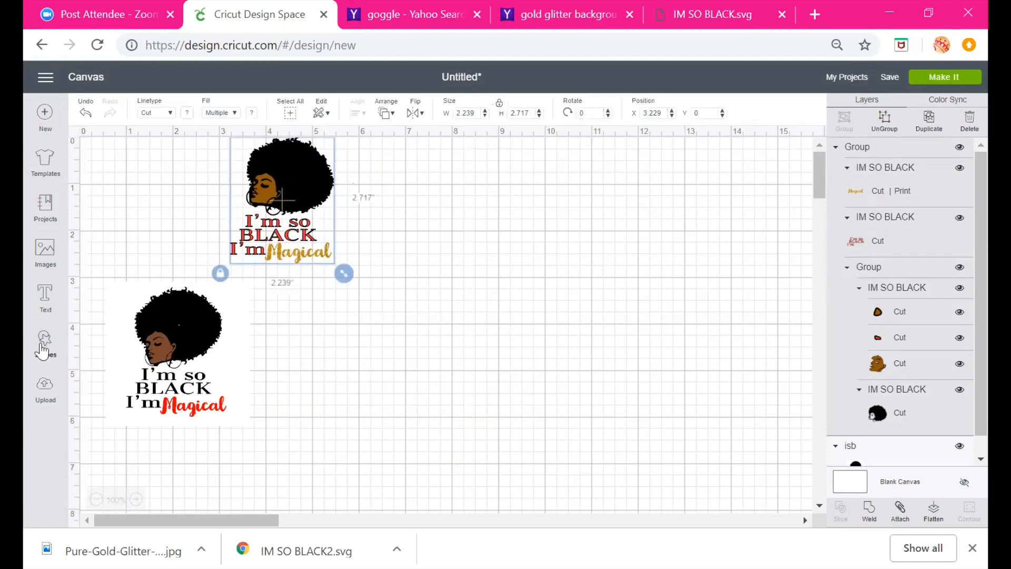
# Insert a heart shape and set its fill to Print
pyautogui.click(43, 351)
pyautogui.click(97, 433)
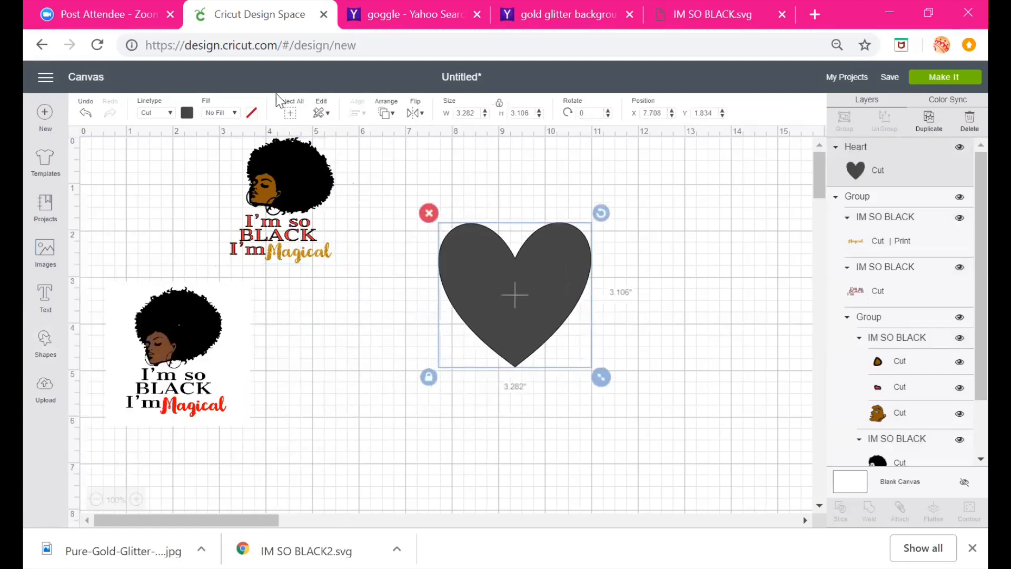
pyautogui.click(234, 117)
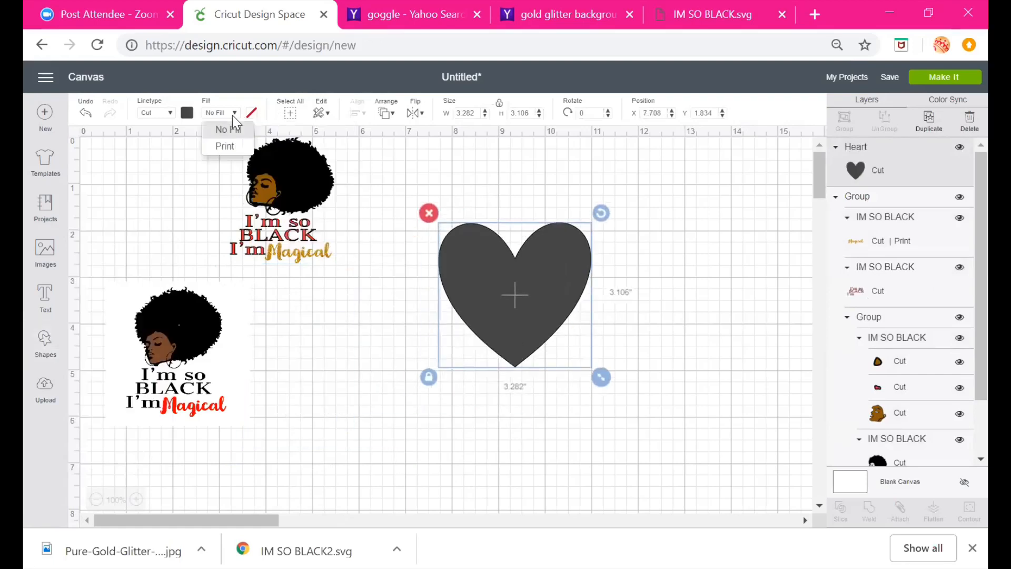
pyautogui.click(224, 147)
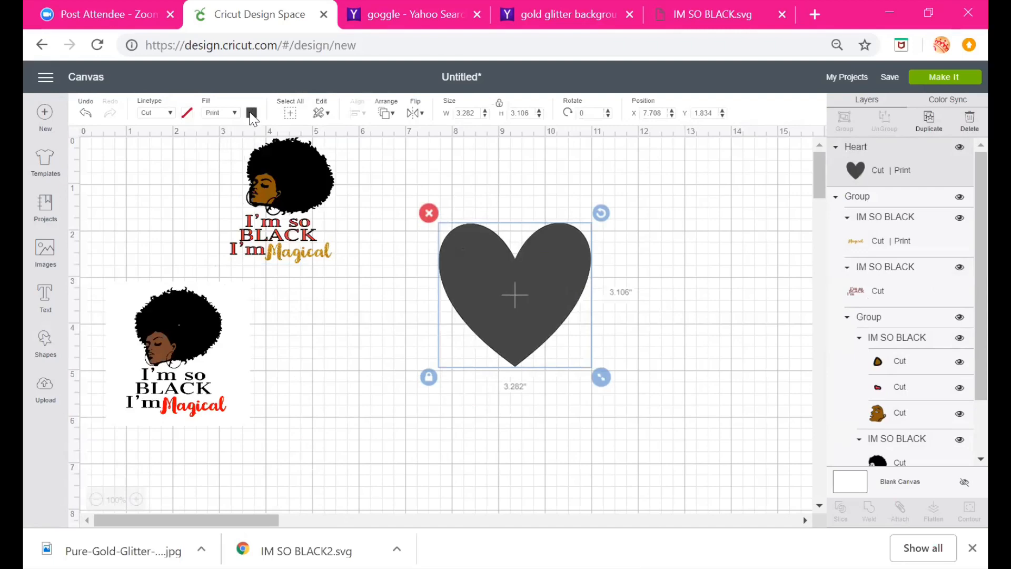
# Fill the heart with the cannabis bud photo pattern
pyautogui.click(251, 113)
pyautogui.click(292, 162)
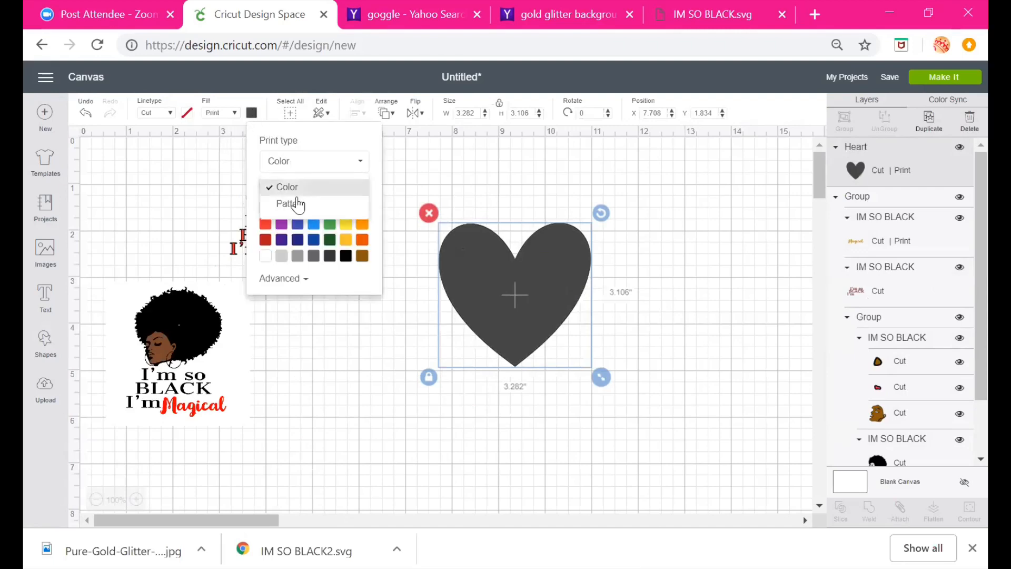
pyautogui.click(287, 203)
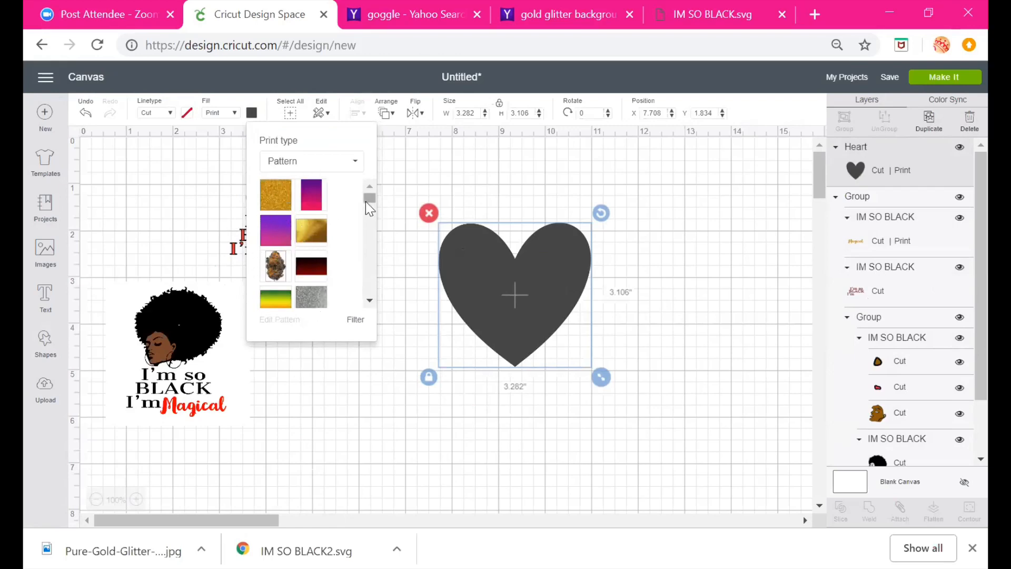
pyautogui.moveTo(367, 200); pyautogui.dragTo(368, 200)
pyautogui.click(276, 267)
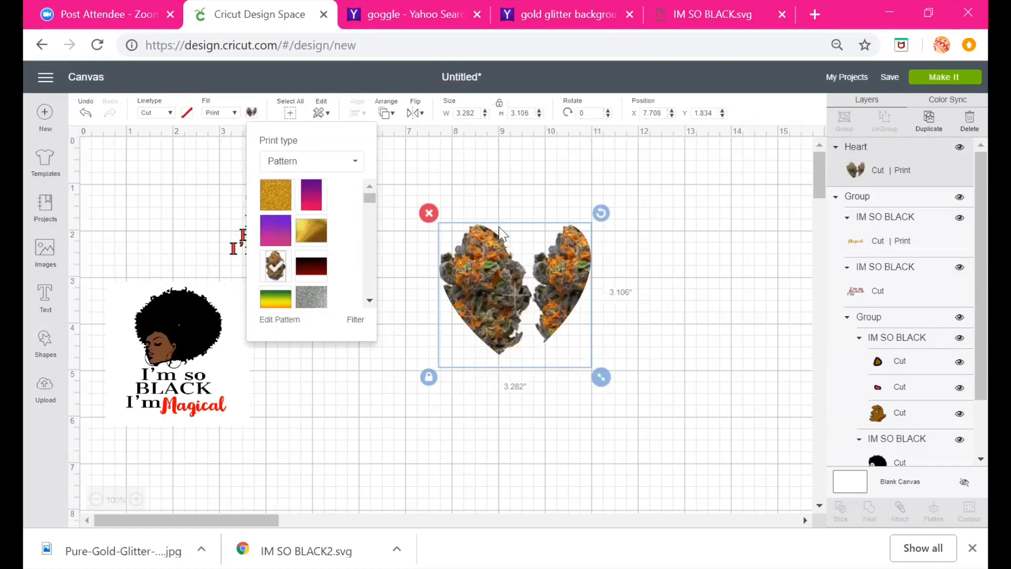
# Enlarge the heart to about 4.06 by 3.84 in and fill it with the green-yellow-red gradient pattern
pyautogui.moveTo(601, 377); pyautogui.dragTo(637, 410)
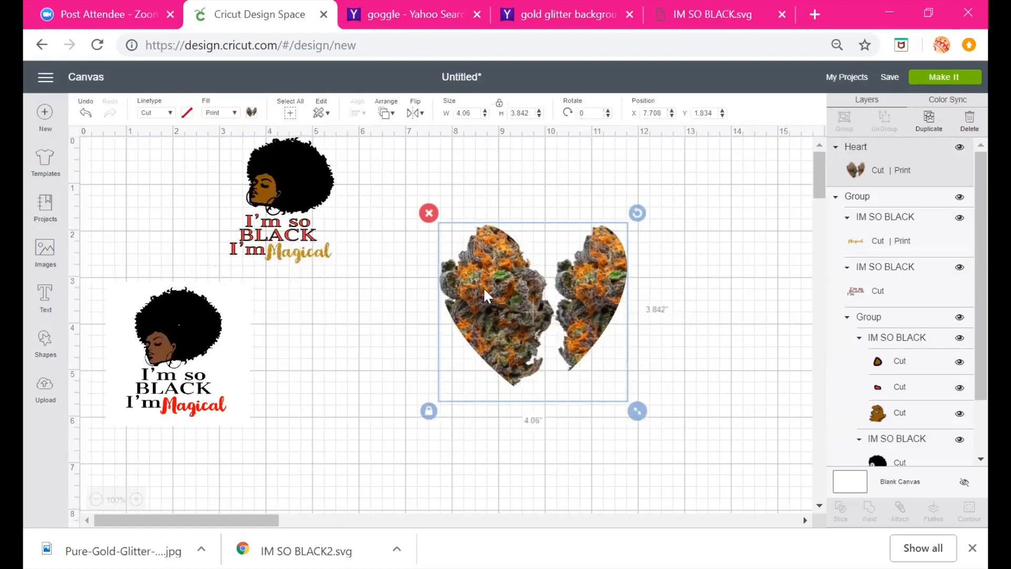
pyautogui.click(252, 113)
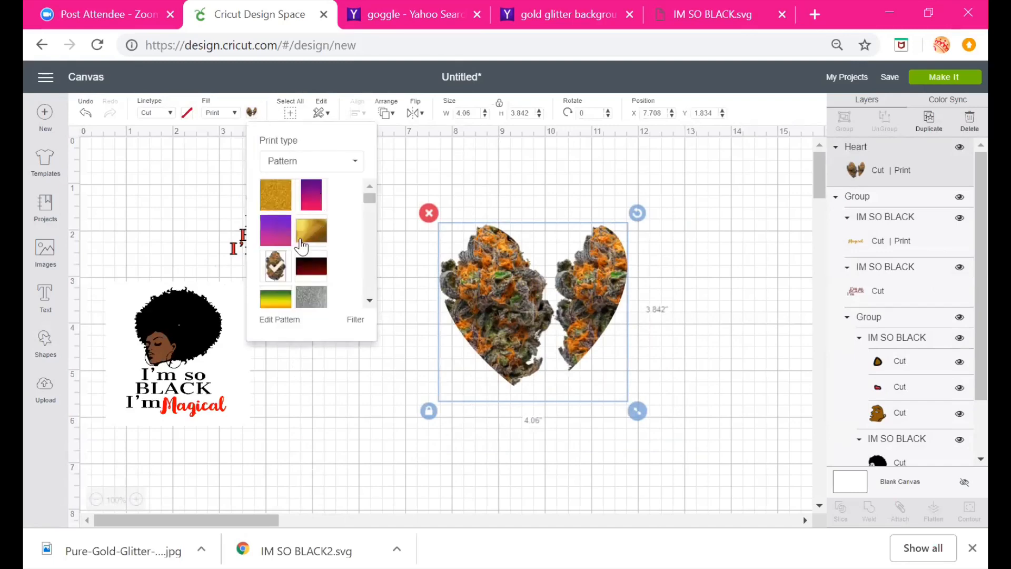
pyautogui.scroll(-2, 368, 195)
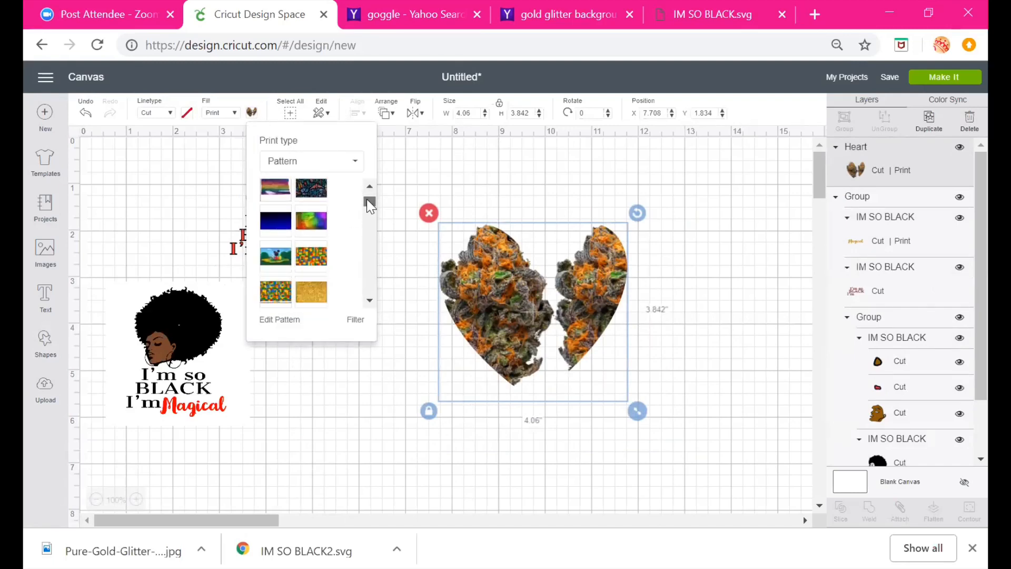
pyautogui.scroll(2, 366, 191)
pyautogui.click(279, 298)
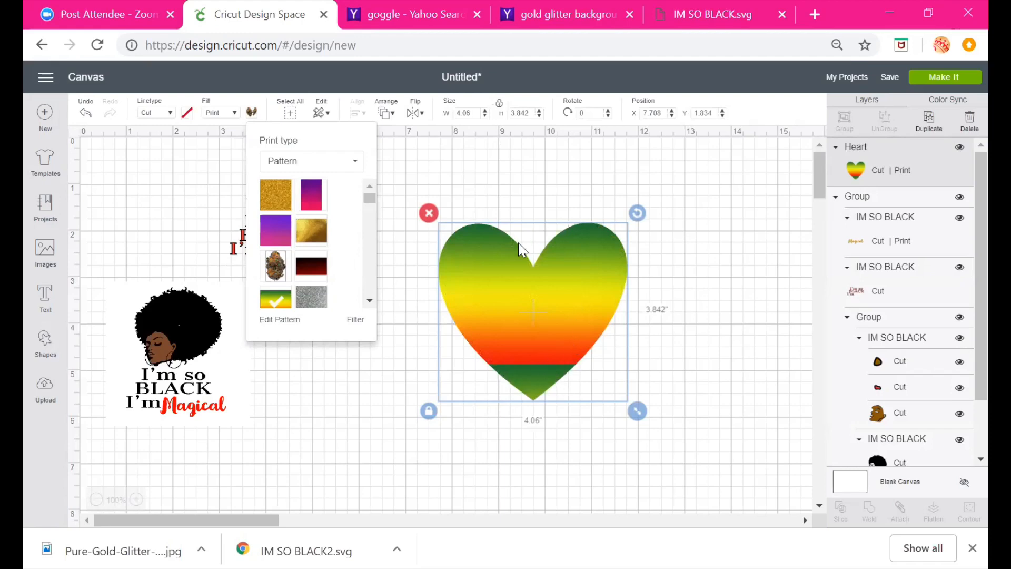
pyautogui.click(533, 351)
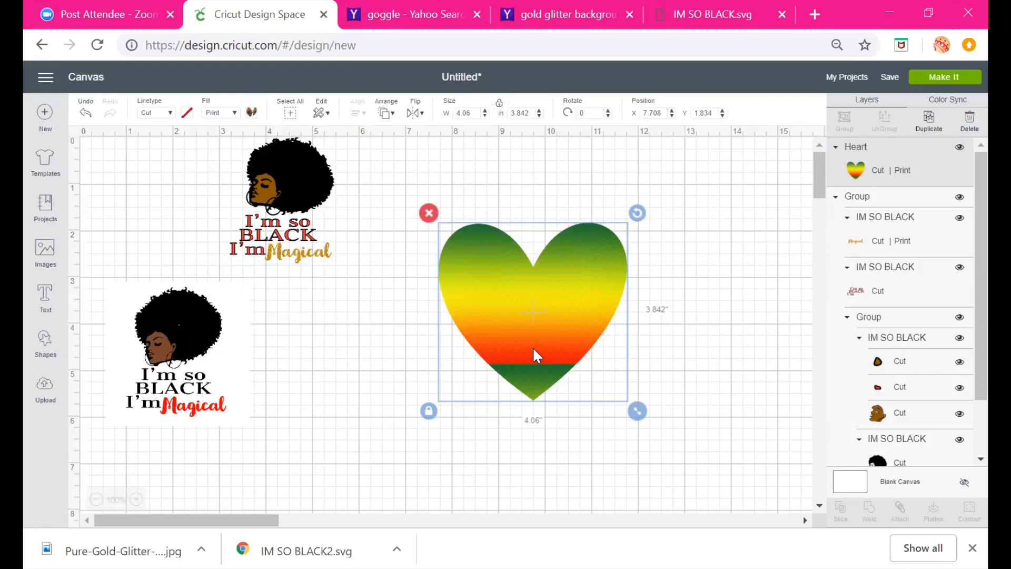
# Open the heart's pattern editor and set the pattern scale to 139
pyautogui.click(255, 114)
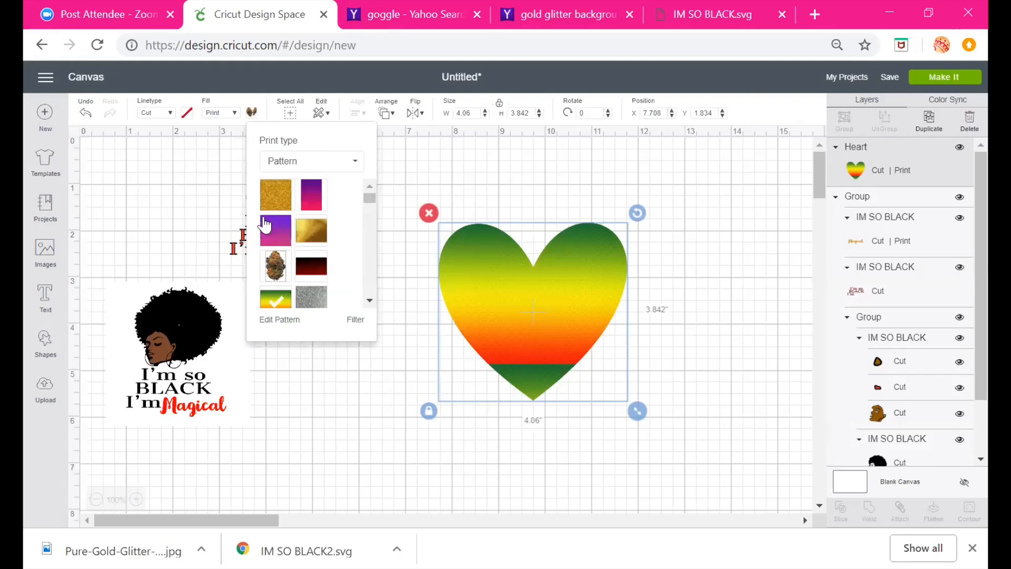
pyautogui.click(278, 320)
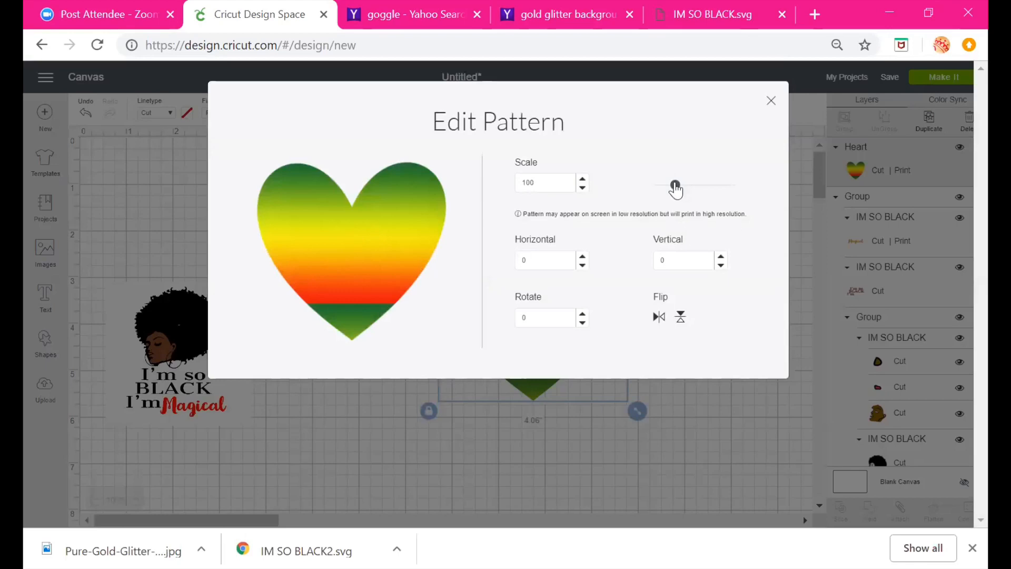
pyautogui.moveTo(674, 185); pyautogui.dragTo(707, 191)
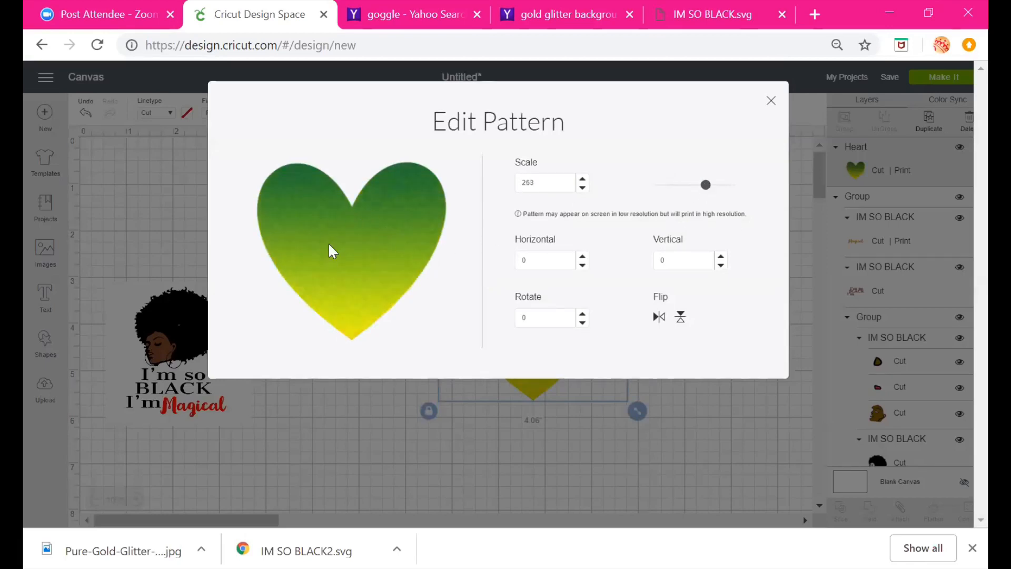
pyautogui.moveTo(706, 190); pyautogui.dragTo(655, 192)
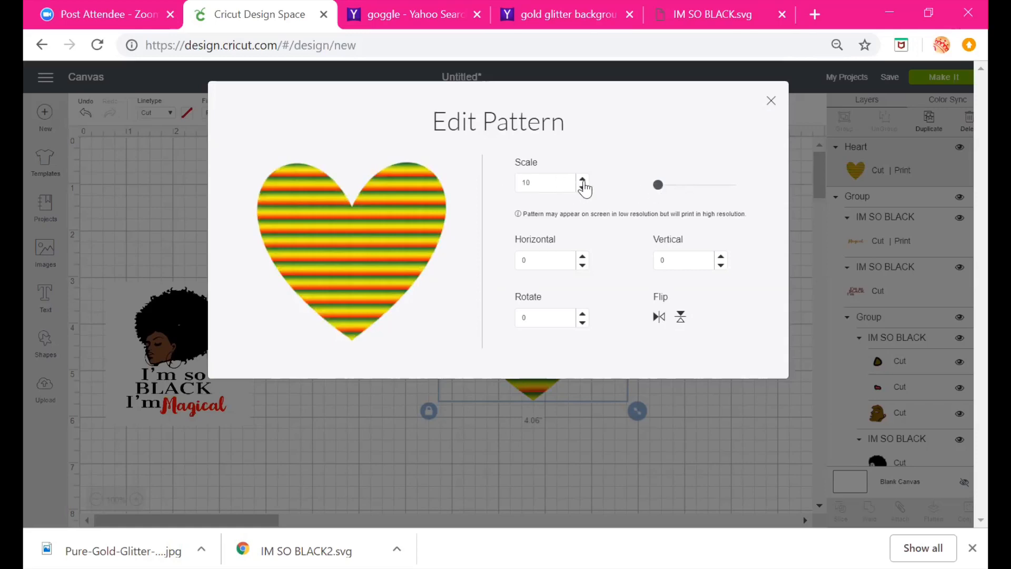
pyautogui.moveTo(658, 186); pyautogui.dragTo(684, 190)
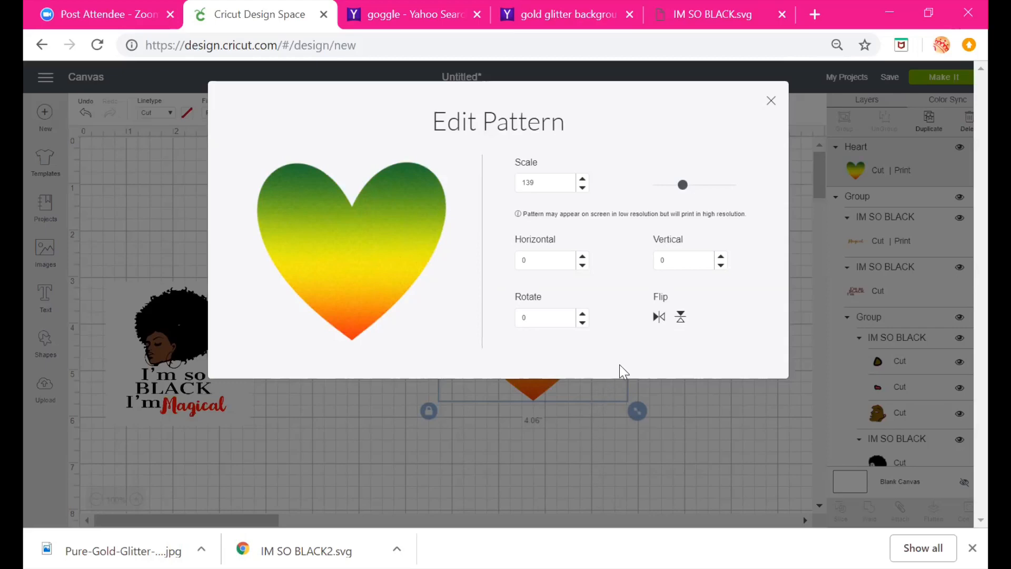
# Flip the heart's pattern vertically, set its horizontal offset to -8 and vertical offset to 12, and close the editor
pyautogui.click(681, 318)
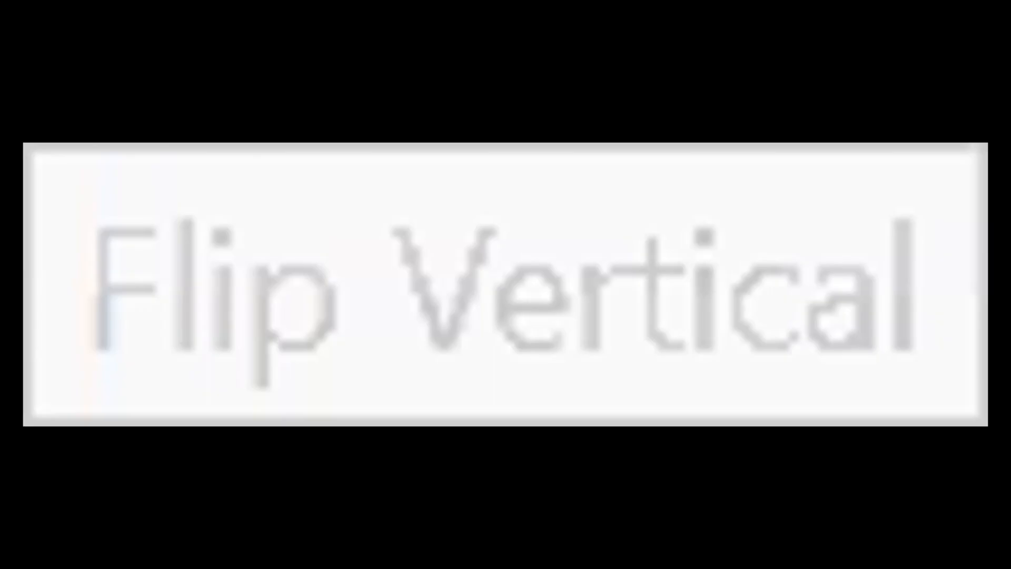
pyautogui.click(681, 316)
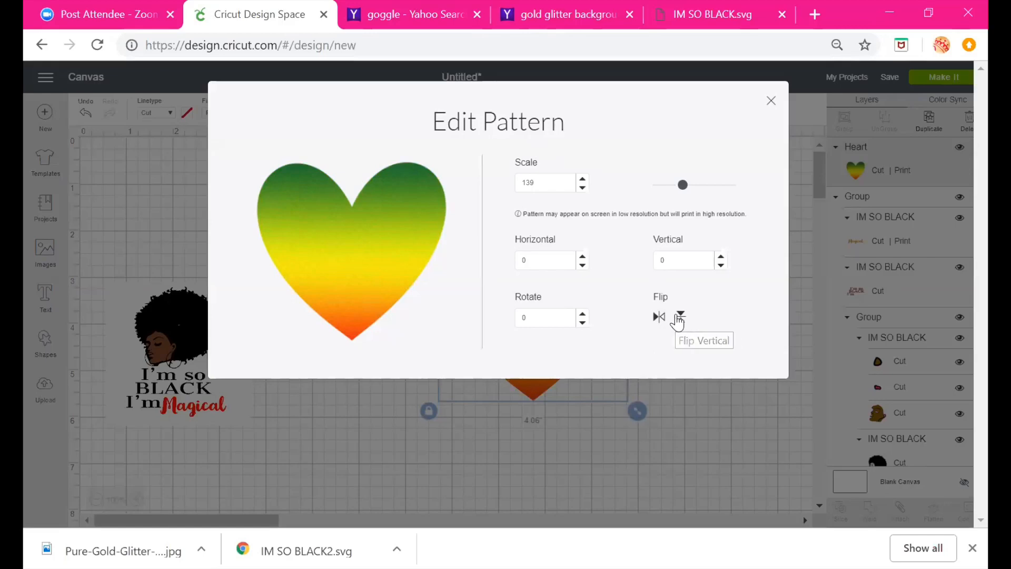
pyautogui.click(680, 316)
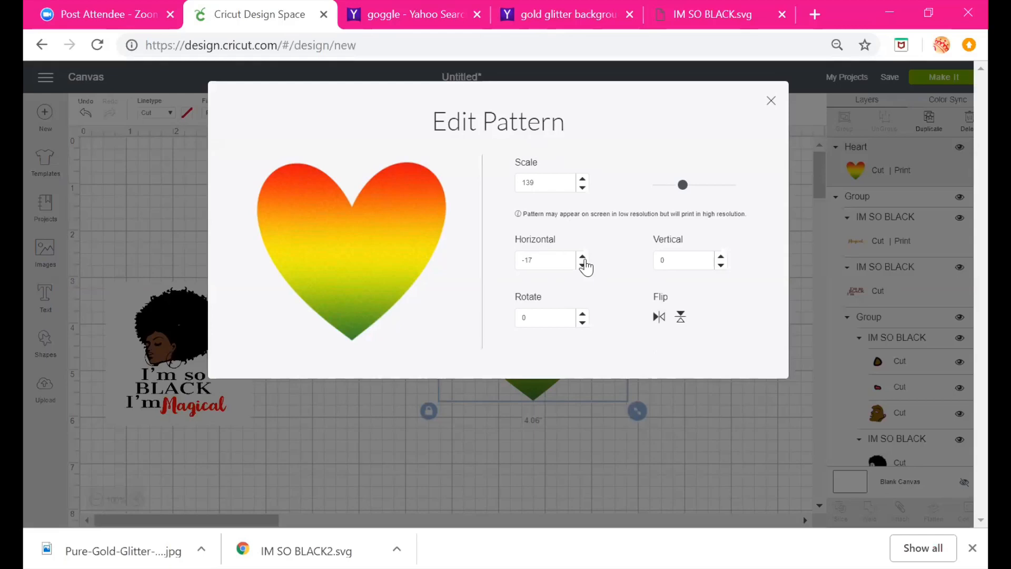
pyautogui.click(582, 257)
pyautogui.click(721, 266)
pyautogui.click(720, 265)
pyautogui.click(721, 266)
pyautogui.click(720, 265)
pyautogui.click(720, 265)
pyautogui.click(721, 265)
pyautogui.click(720, 265)
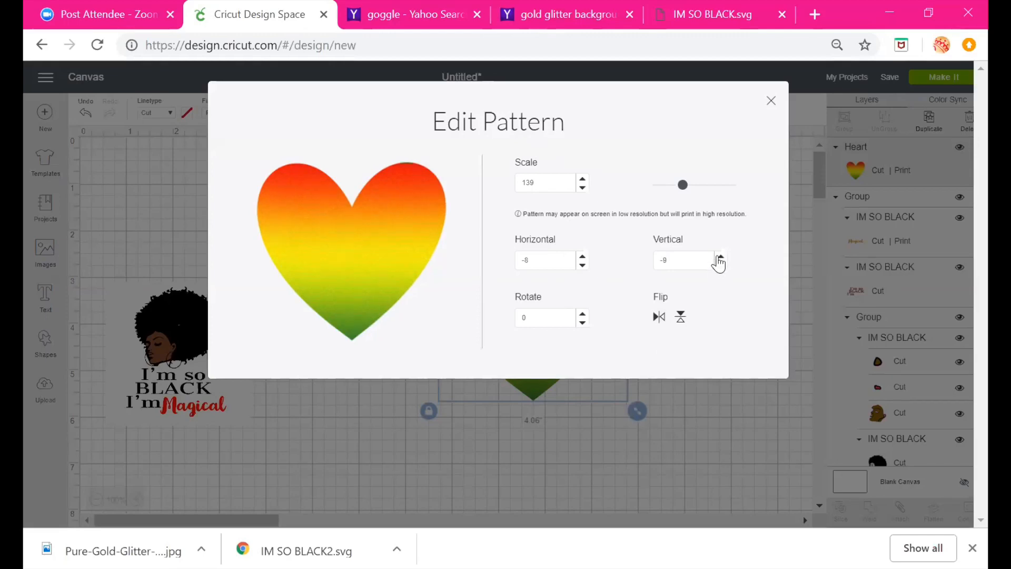
pyautogui.click(719, 257)
pyautogui.click(721, 257)
pyautogui.click(721, 257)
pyautogui.click(720, 257)
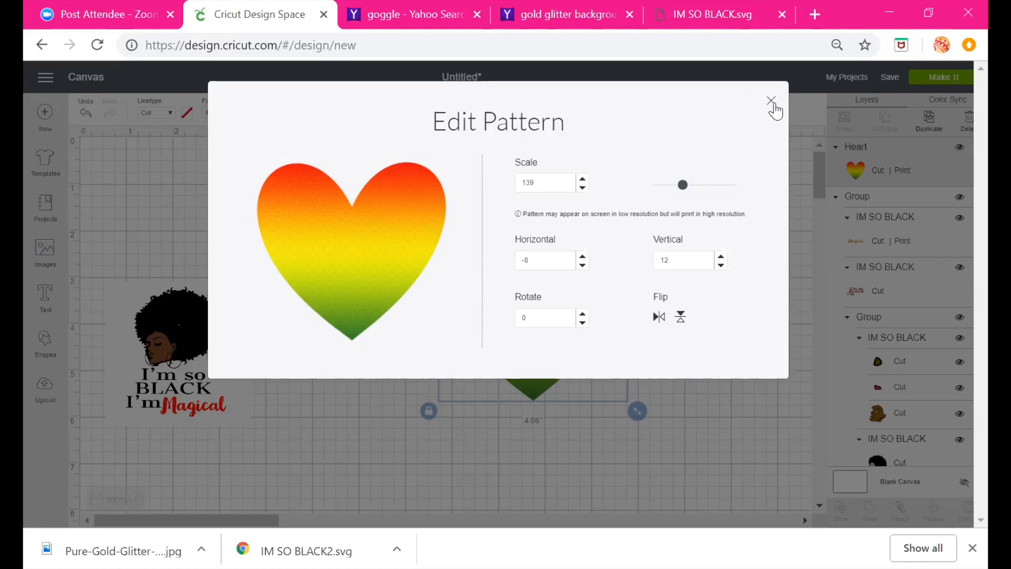
pyautogui.click(772, 100)
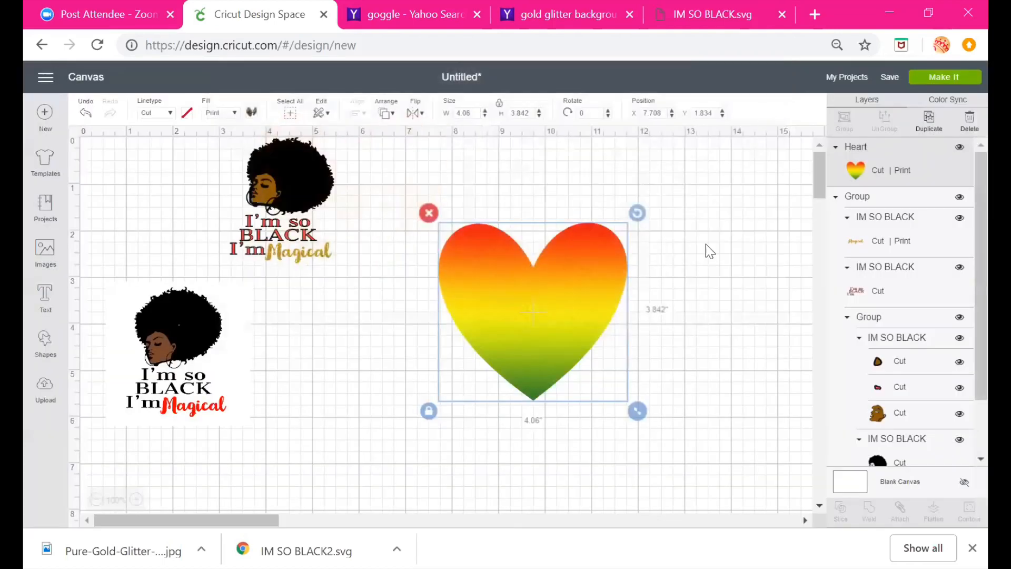
# Bring the design in front of the heart, place it on the heart and shrink it to about 1.5 by 1.9 in
pyautogui.moveTo(592, 325); pyautogui.dragTo(528, 272)
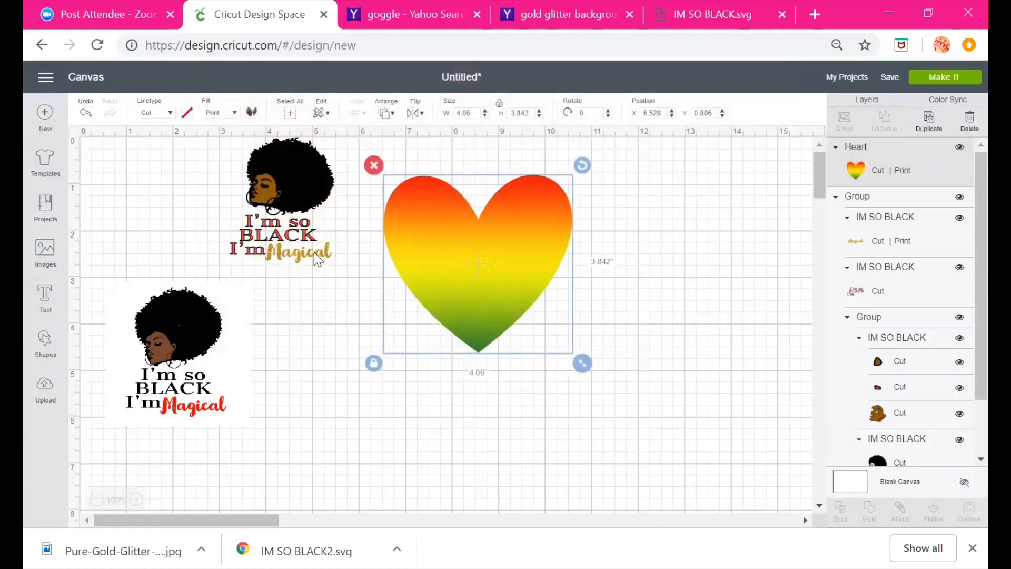
pyautogui.click(314, 250)
pyautogui.moveTo(314, 250); pyautogui.dragTo(371, 380)
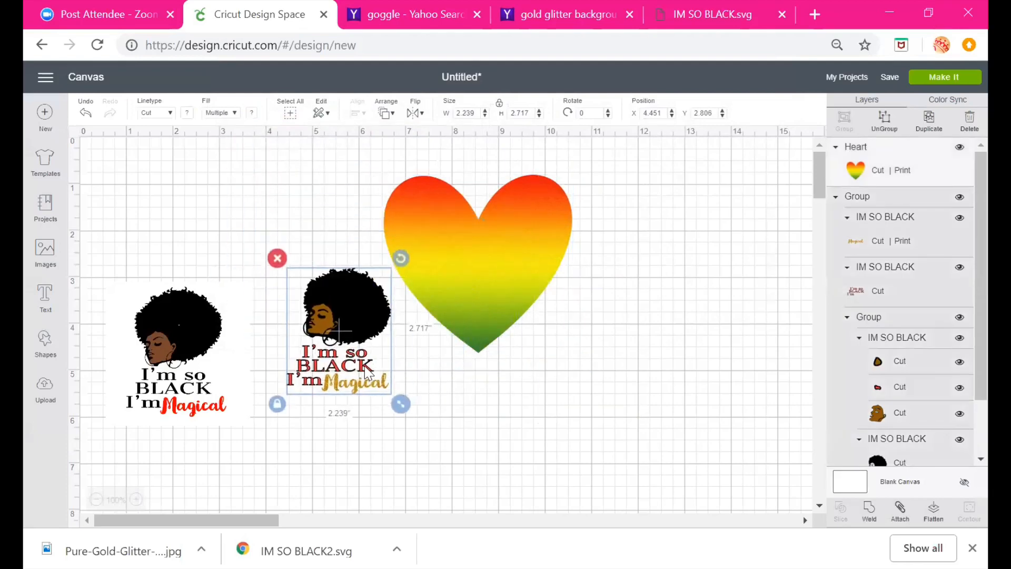
pyautogui.rightClick(369, 379)
pyautogui.click(440, 401)
pyautogui.moveTo(350, 341); pyautogui.dragTo(490, 272)
pyautogui.moveTo(539, 336); pyautogui.dragTo(517, 312)
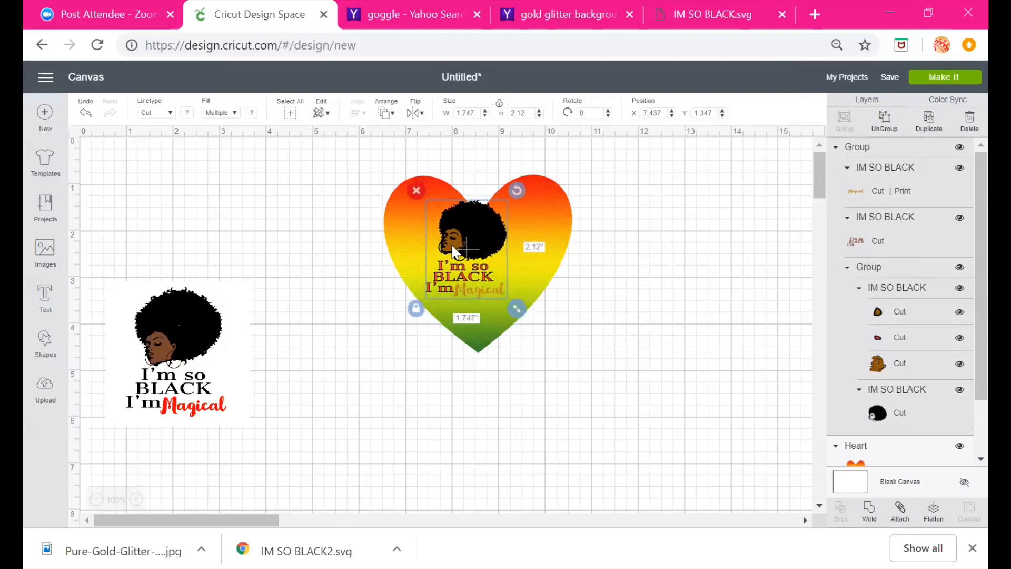
pyautogui.moveTo(451, 245); pyautogui.dragTo(459, 267)
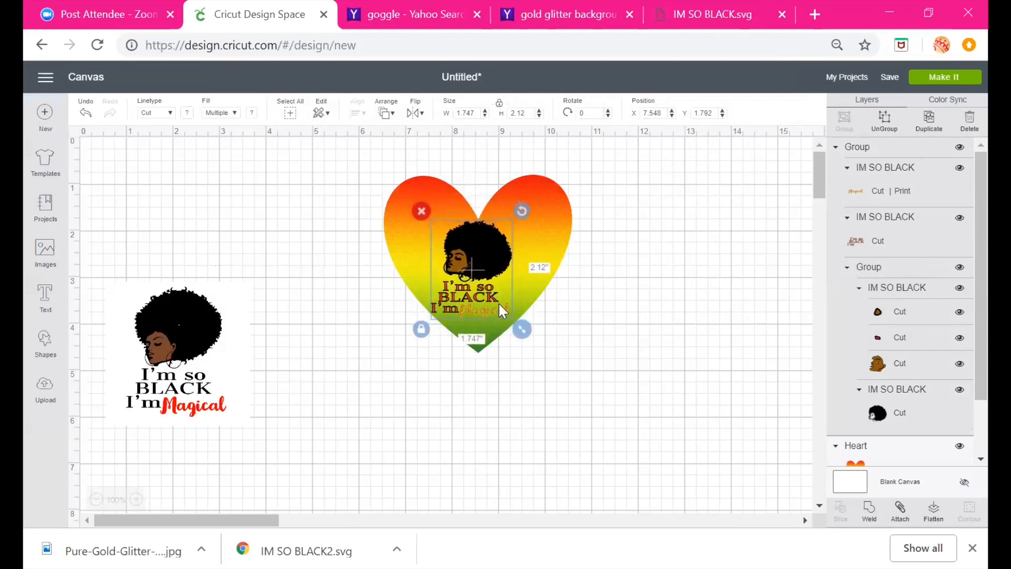
pyautogui.moveTo(520, 334); pyautogui.dragTo(511, 322)
# Move the small design to the canvas's upper left corner and delete the heart
pyautogui.moveTo(467, 261); pyautogui.dragTo(323, 233)
pyautogui.click(541, 337)
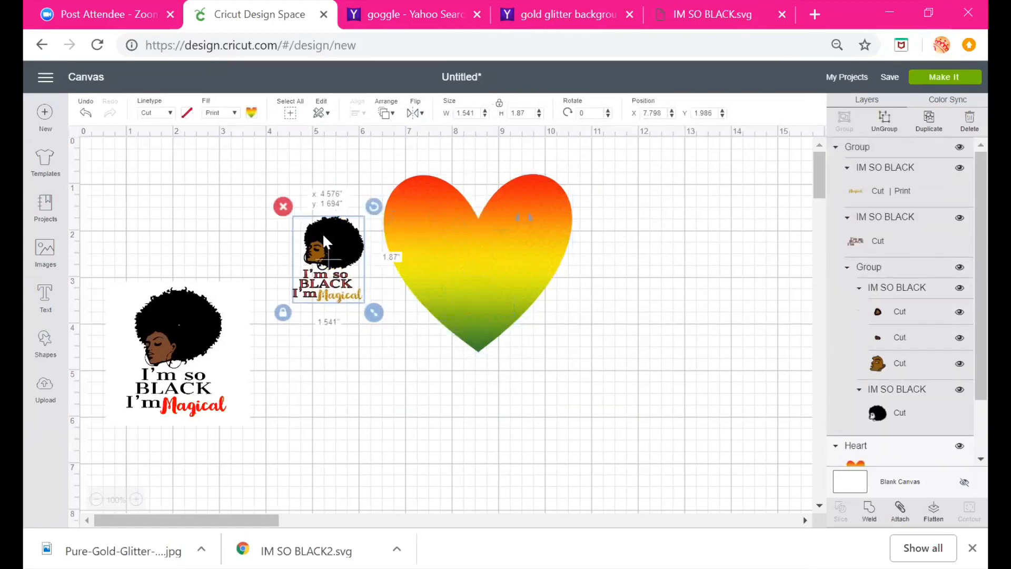
pyautogui.moveTo(469, 252); pyautogui.dragTo(659, 289)
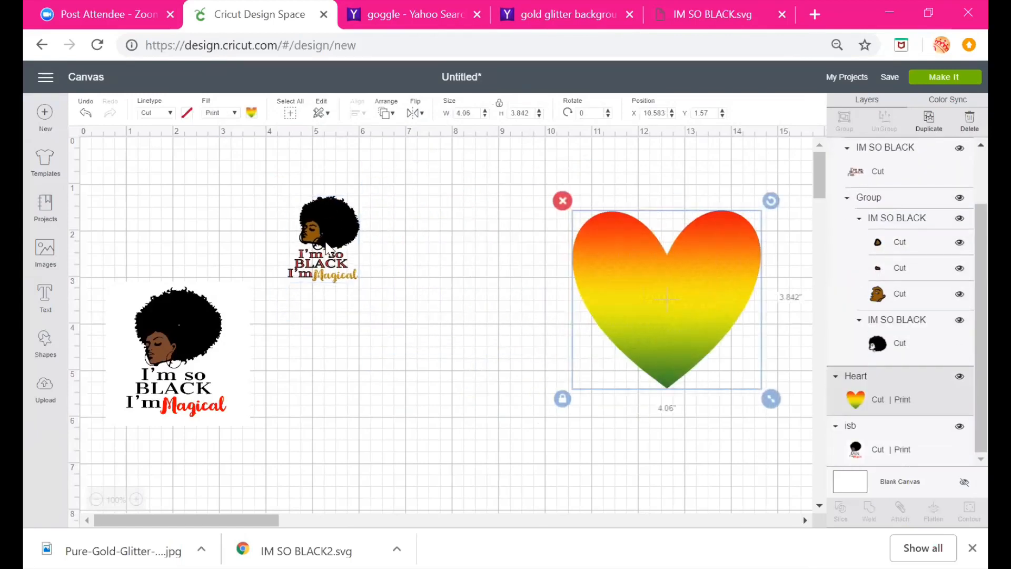
pyautogui.moveTo(327, 248); pyautogui.dragTo(148, 203)
pyautogui.click(676, 284)
pyautogui.click(557, 203)
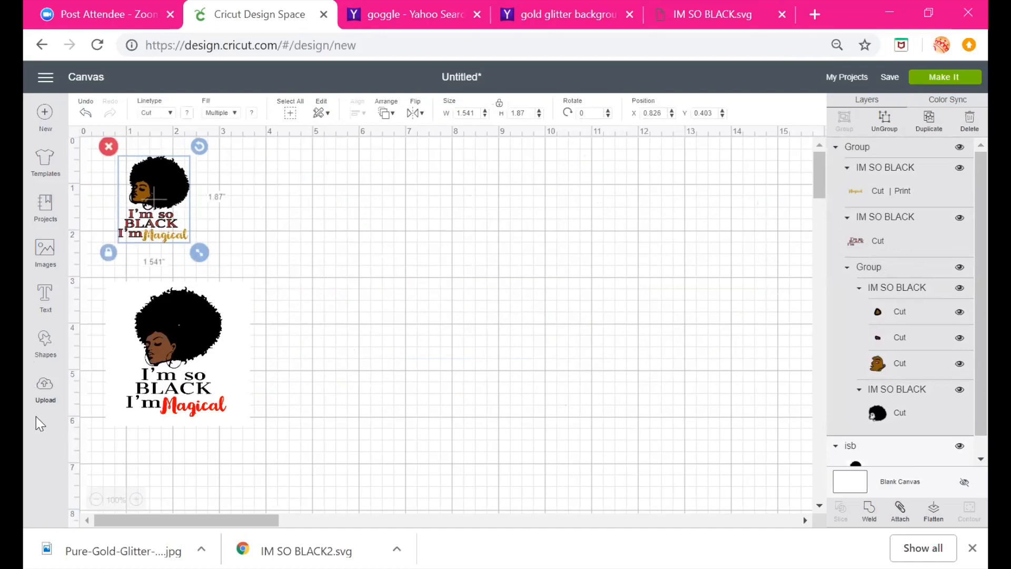
# Insert a square and resize it into a 9.2 by 5.8 in rectangle
pyautogui.click(44, 351)
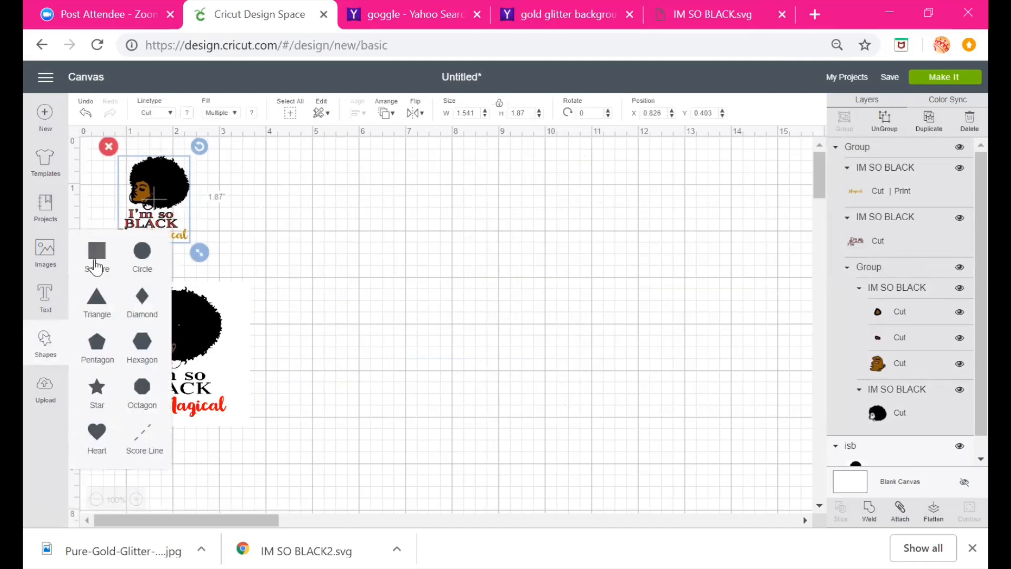
pyautogui.click(96, 255)
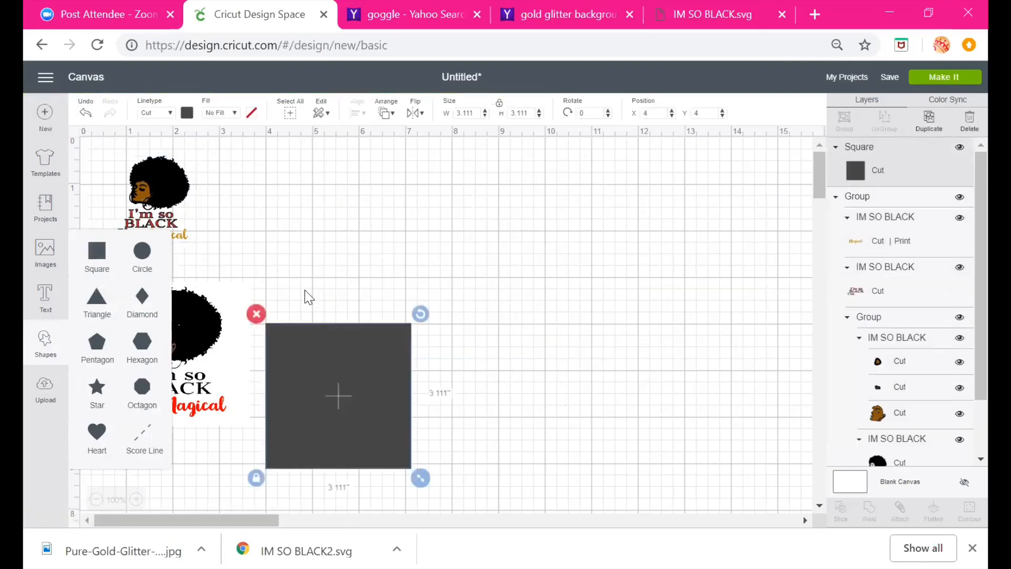
pyautogui.moveTo(379, 390); pyautogui.dragTo(417, 288)
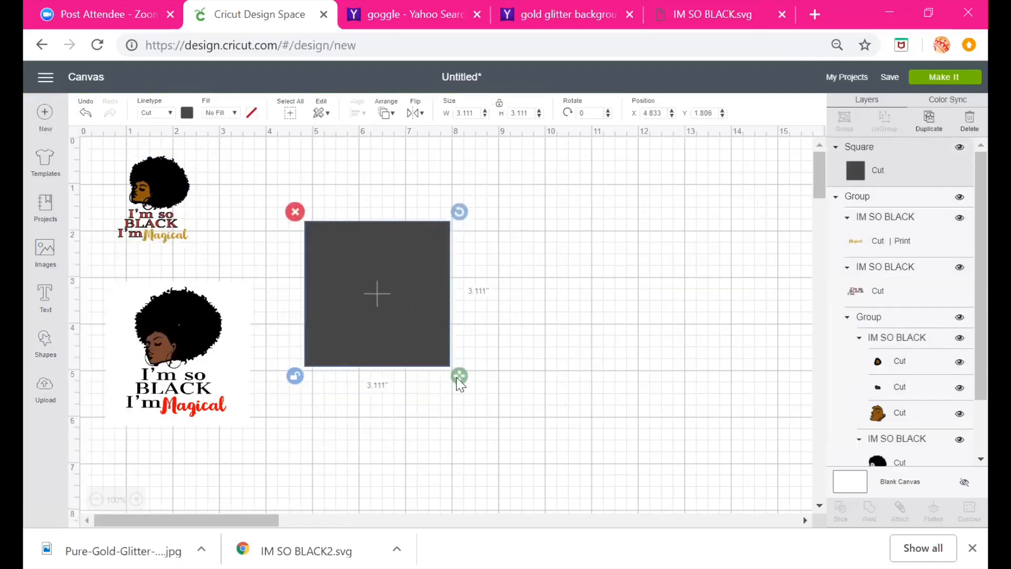
pyautogui.moveTo(460, 385); pyautogui.dragTo(734, 379)
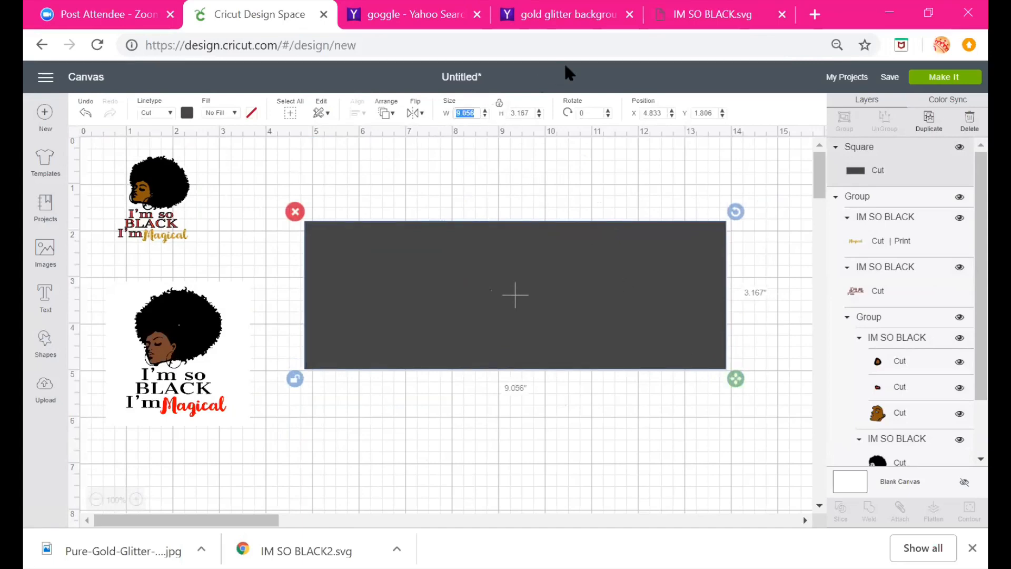
pyautogui.write('9.2')
pyautogui.click(524, 113)
pyautogui.write('5.8')
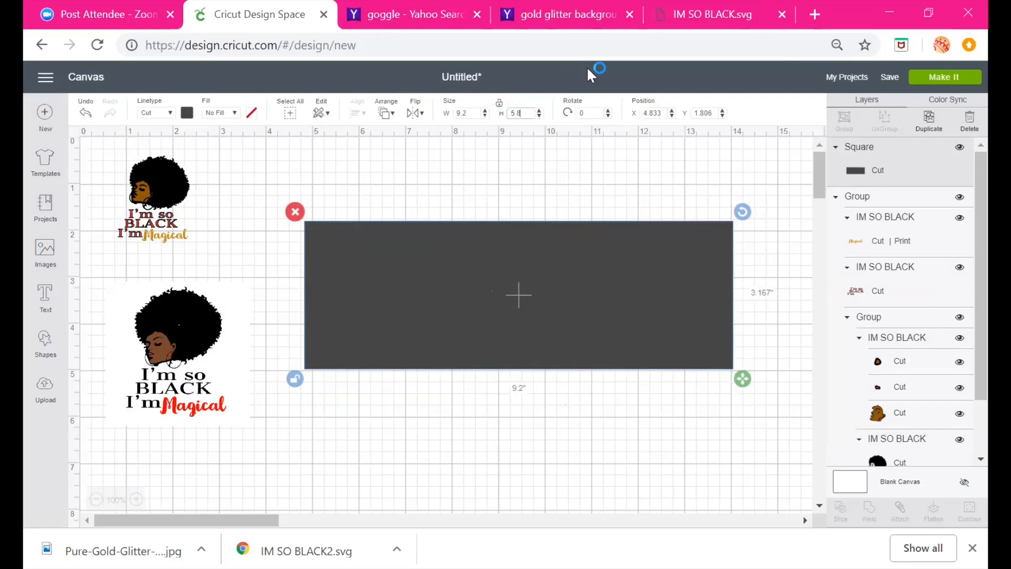
pyautogui.click(500, 104)
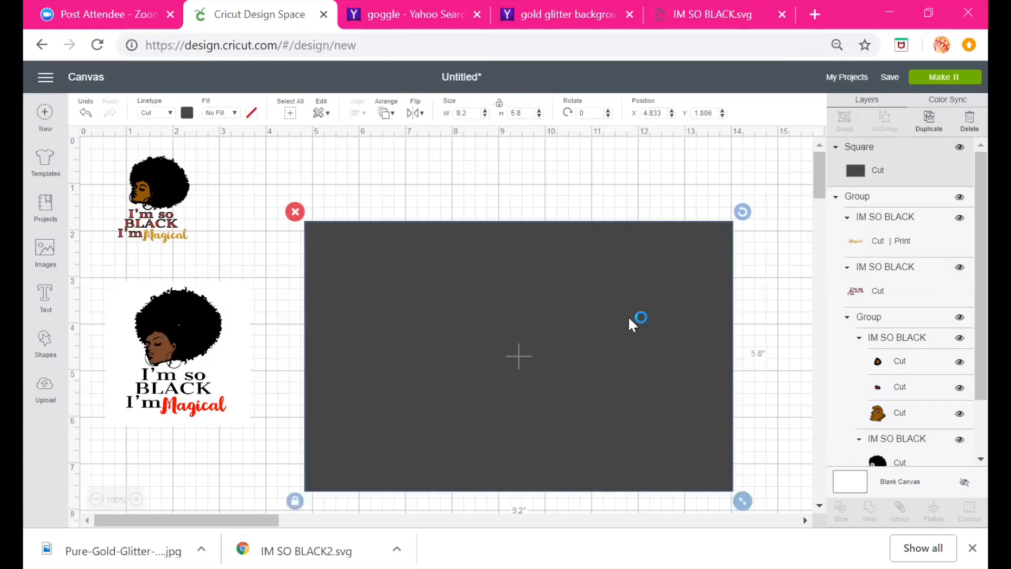
# Set the rectangle's fill to Print and fill it with the cannabis bud photo pattern
pyautogui.click(235, 113)
pyautogui.click(224, 150)
pyautogui.click(252, 112)
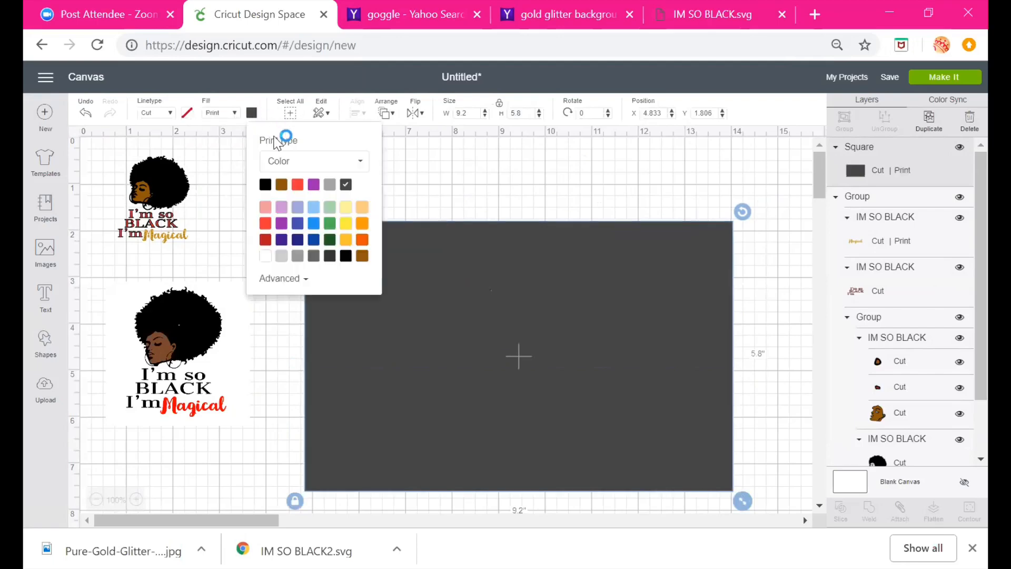
pyautogui.click(305, 166)
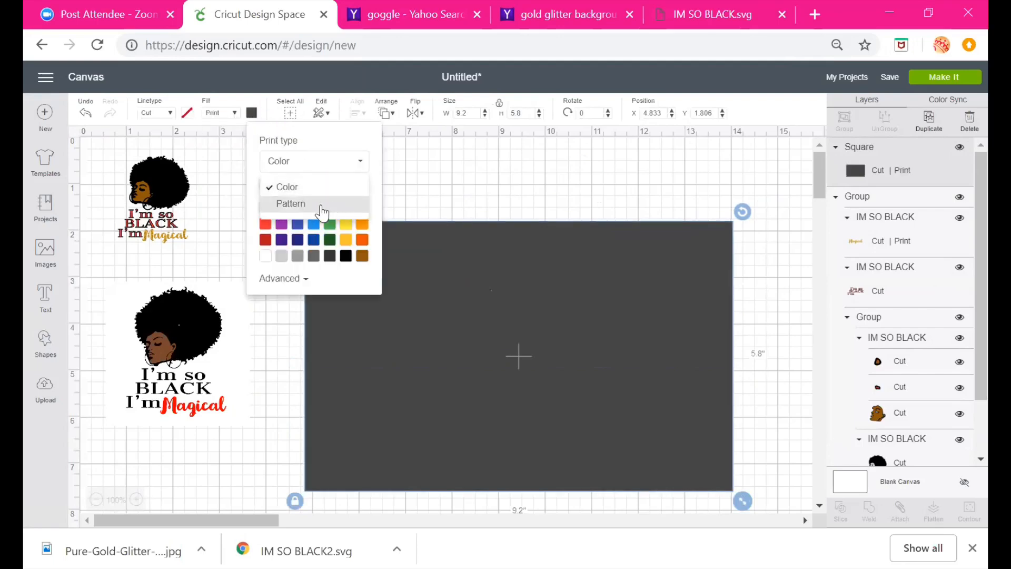
pyautogui.click(322, 207)
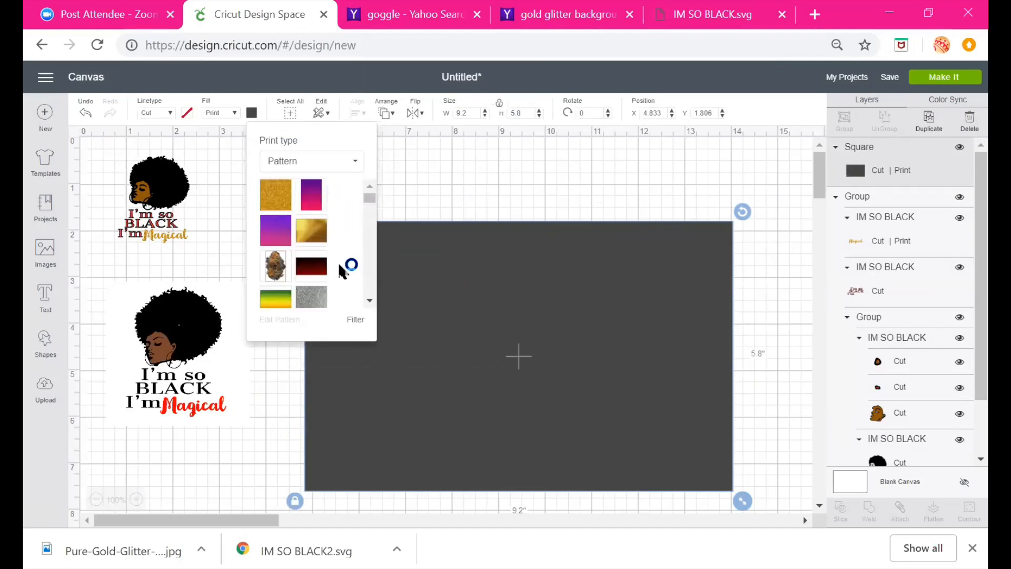
pyautogui.scroll(-3, 337, 261)
pyautogui.click(273, 189)
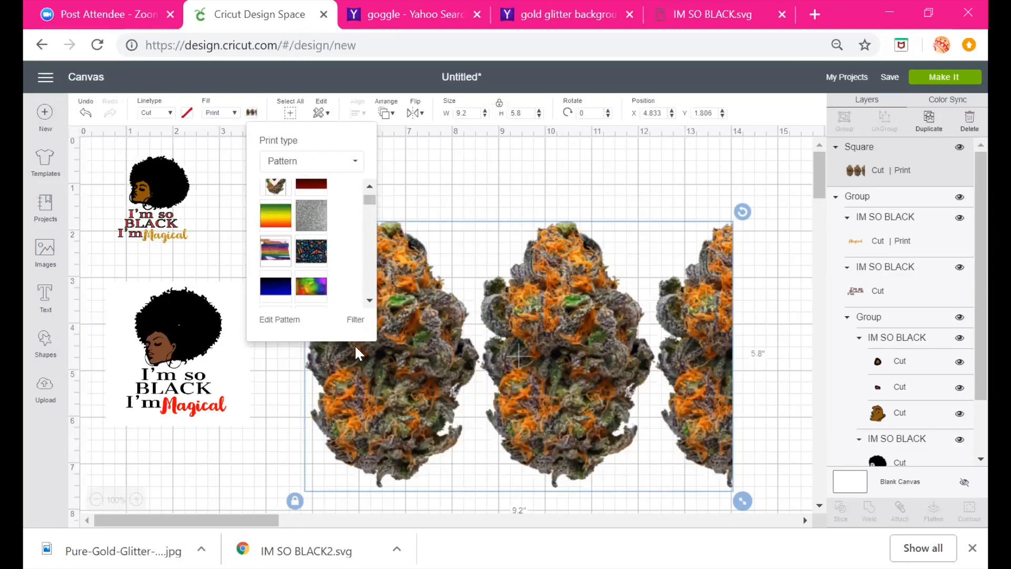
pyautogui.click(485, 196)
pyautogui.moveTo(683, 354); pyautogui.dragTo(669, 319)
pyautogui.moveTo(187, 373); pyautogui.dragTo(187, 375)
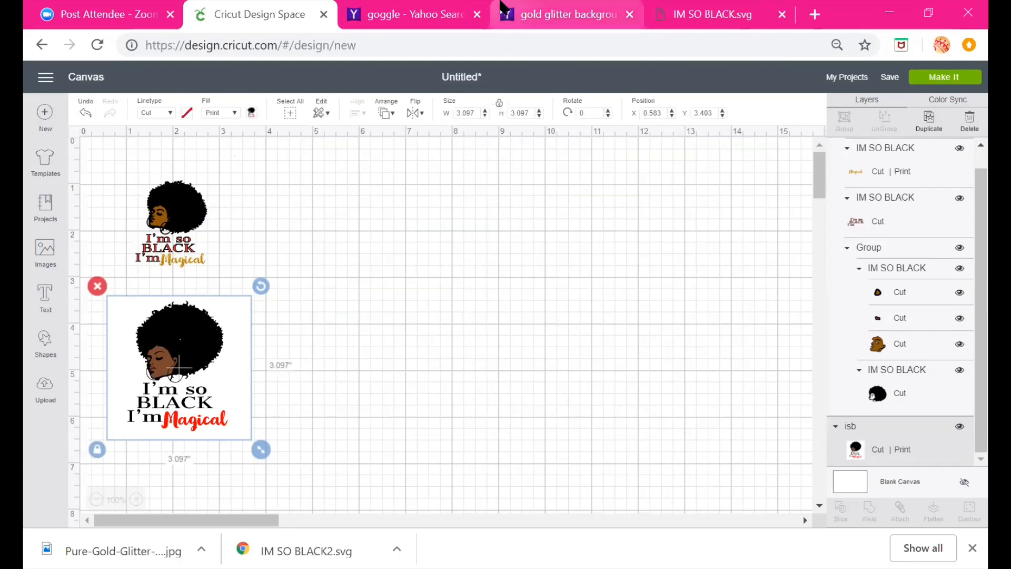
# Switch to the gold glitter background search tab and select the search query to replace it
pyautogui.click(549, 13)
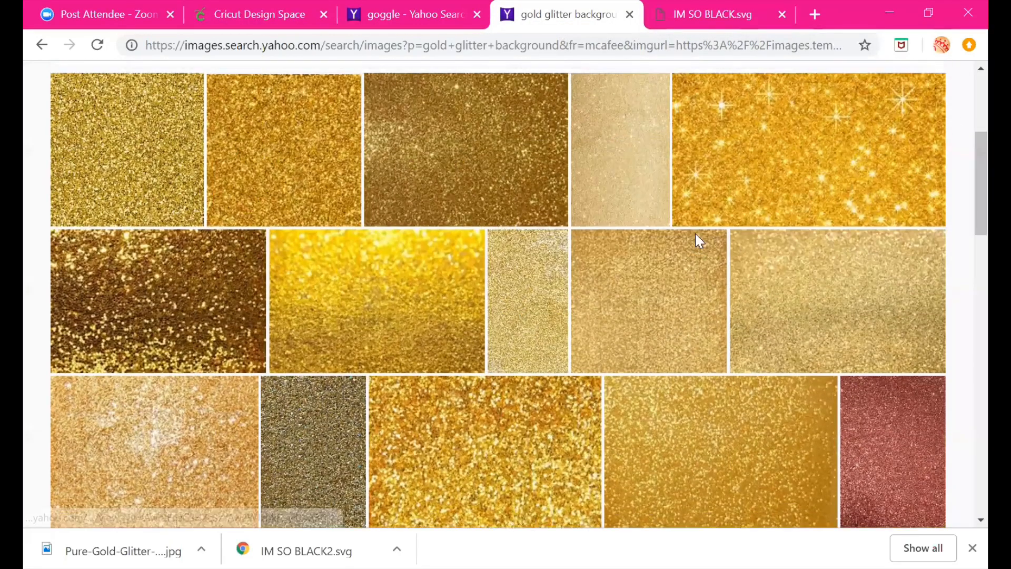
pyautogui.scroll(5, 695, 234)
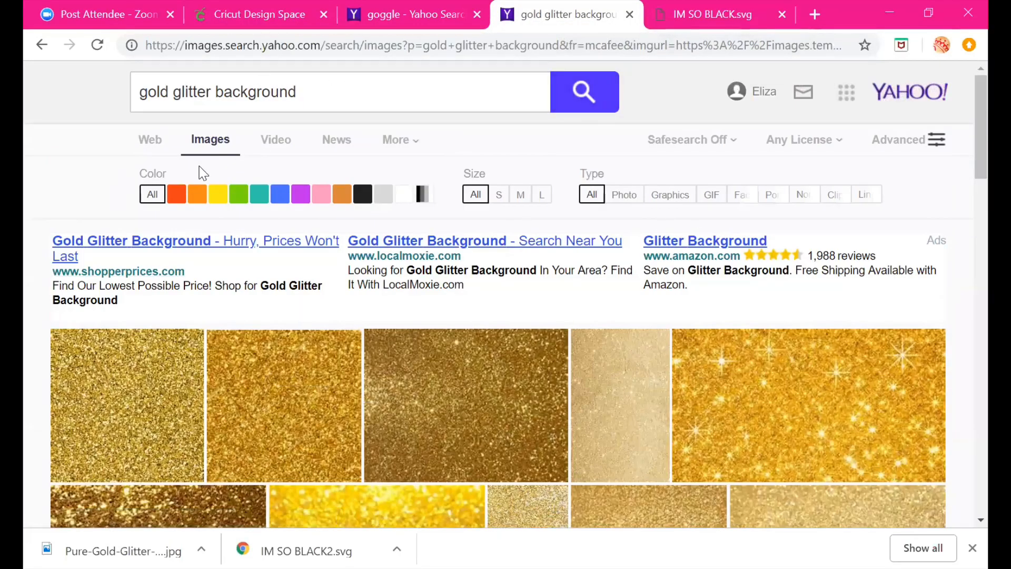
pyautogui.click(325, 95)
pyautogui.moveTo(325, 95); pyautogui.dragTo(113, 91)
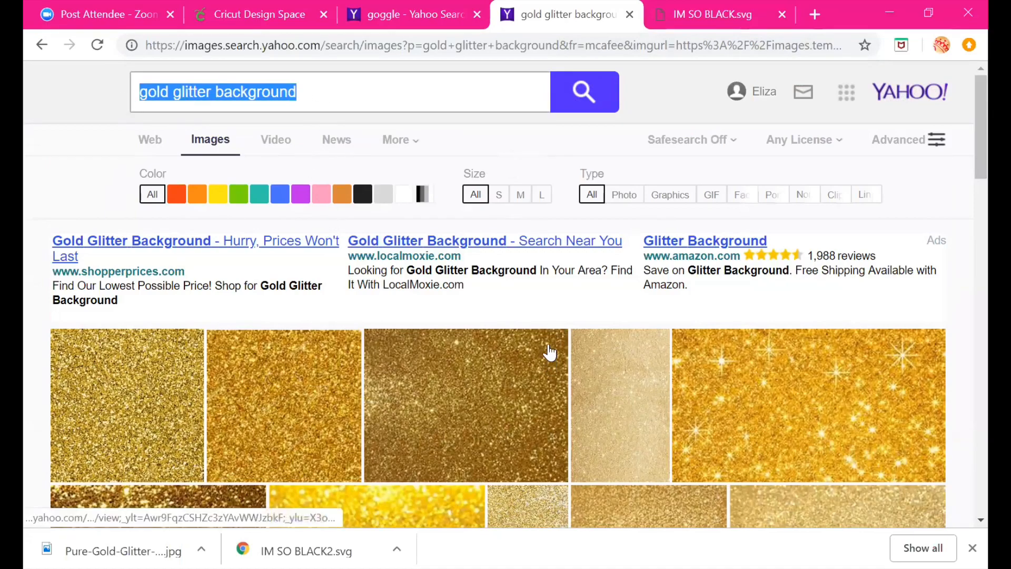
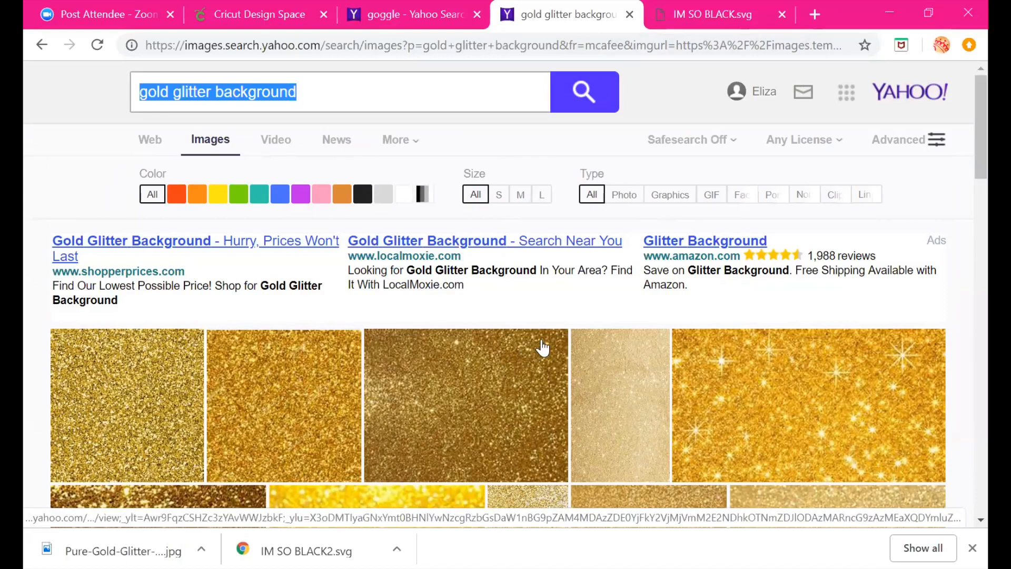
# Search the web images for "lol doll png"
pyautogui.write('lol doll ')
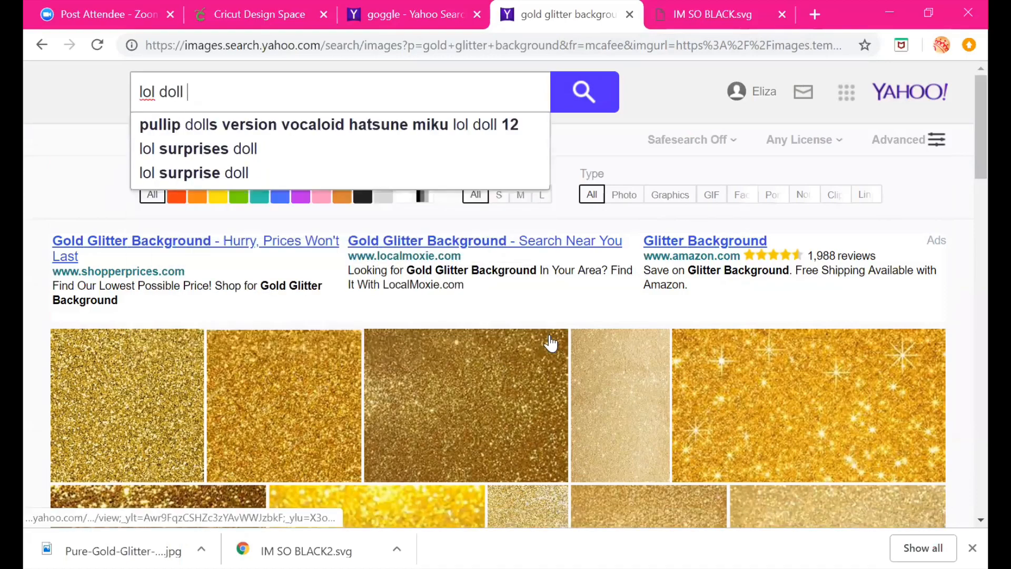
pyautogui.write('pn')
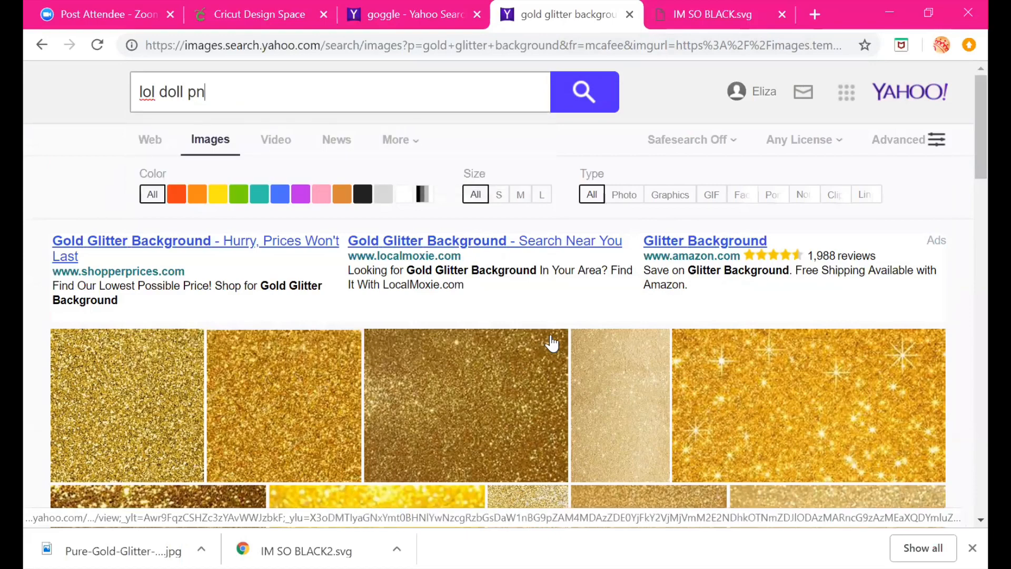
pyautogui.write('g')
pyautogui.press('Return')
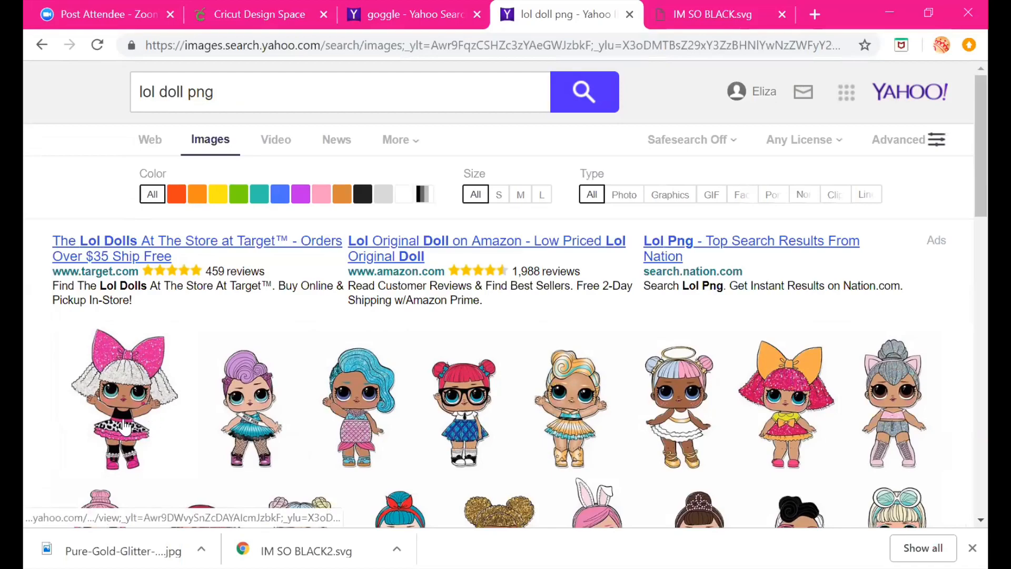
# Save the glittery LOL doll image as "lol dst" PNG in the Pictures folder
pyautogui.click(124, 425)
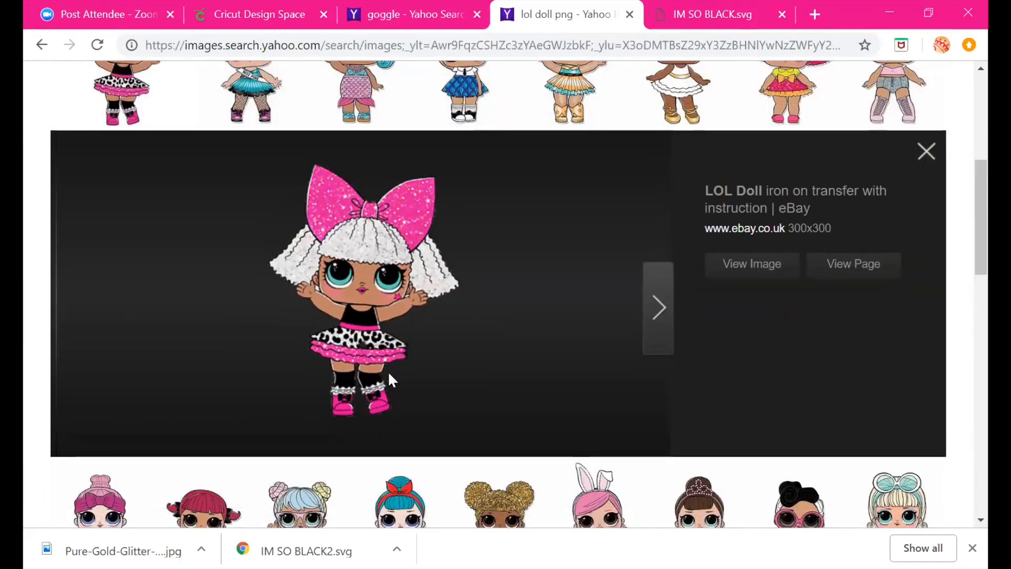
pyautogui.rightClick(379, 279)
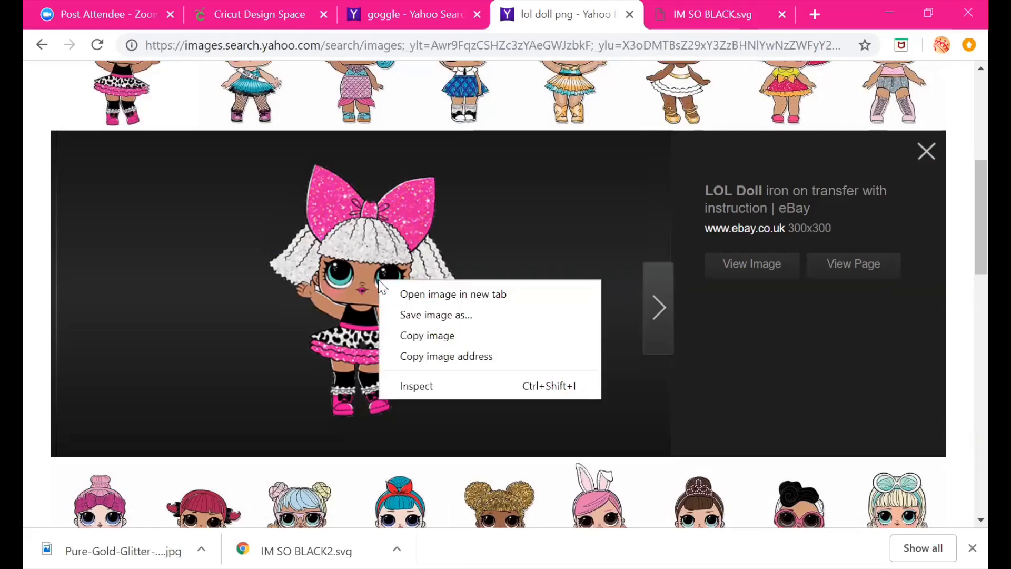
pyautogui.click(437, 315)
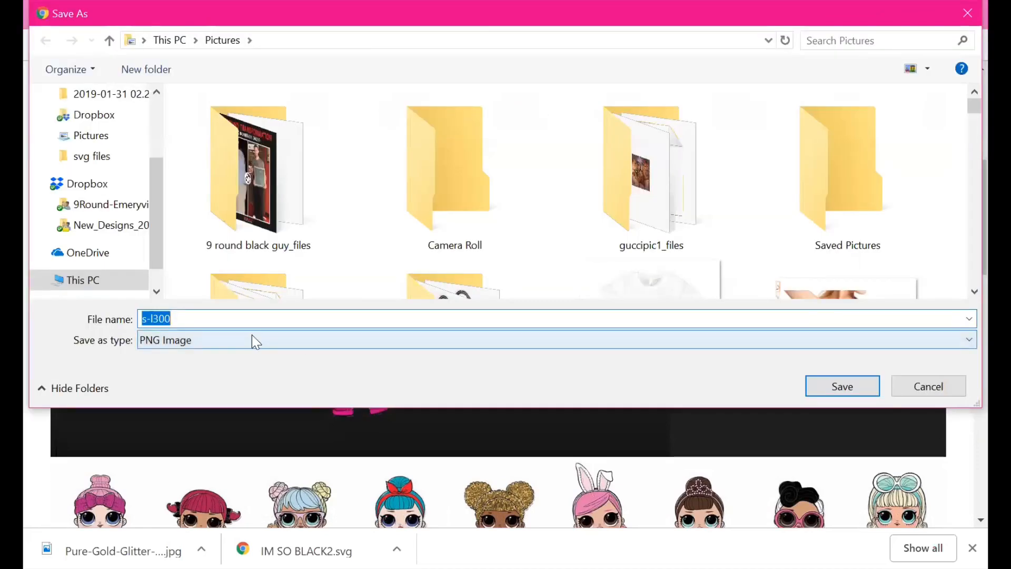
pyautogui.click(95, 135)
pyautogui.click(199, 321)
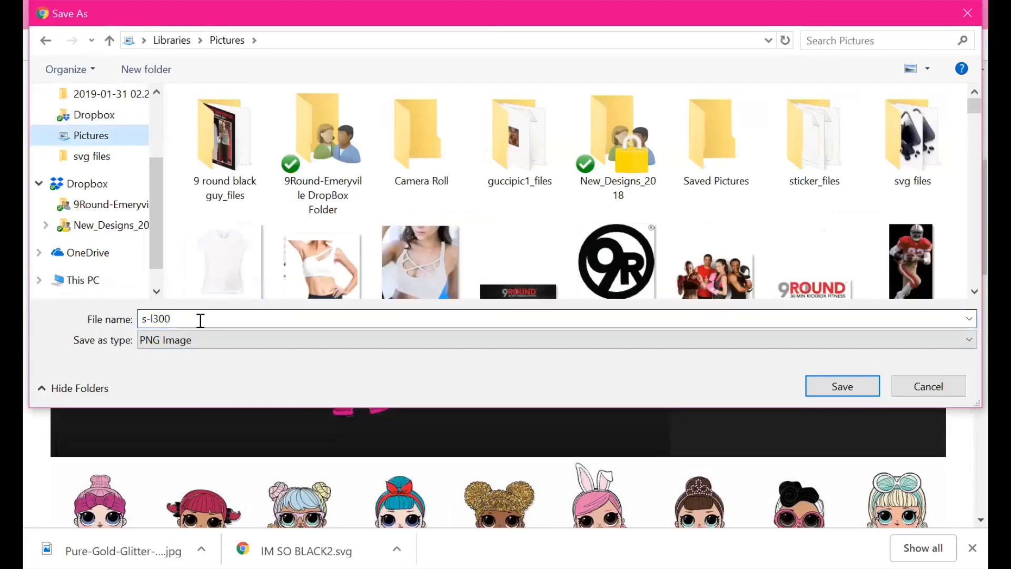
pyautogui.hotkey('ctrl', 'a')
pyautogui.press('BackSpace')
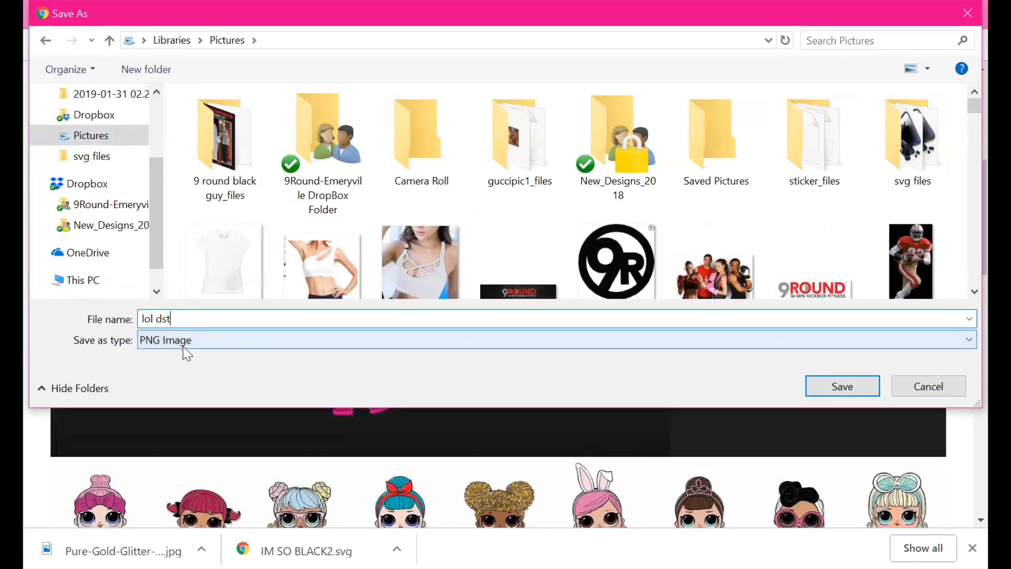
pyautogui.click(833, 391)
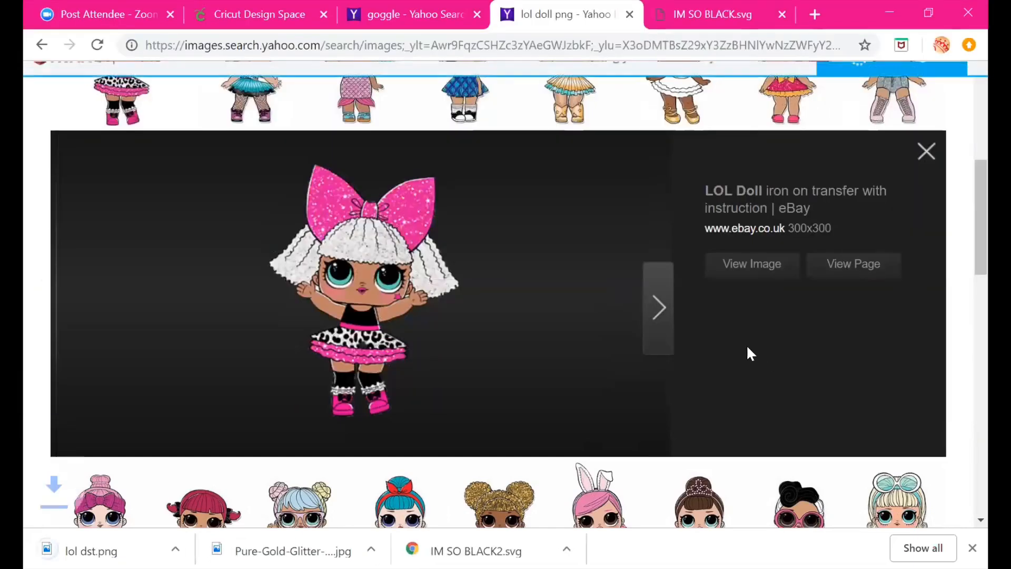
# Upload the lol dst.png file into Design Space and choose the Complex image type
pyautogui.click(266, 14)
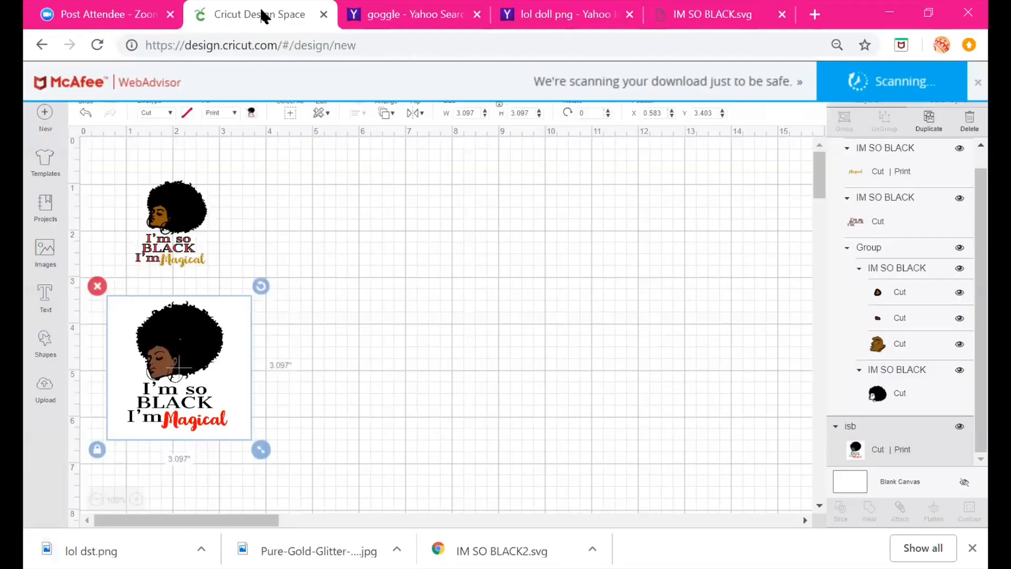
pyautogui.click(45, 387)
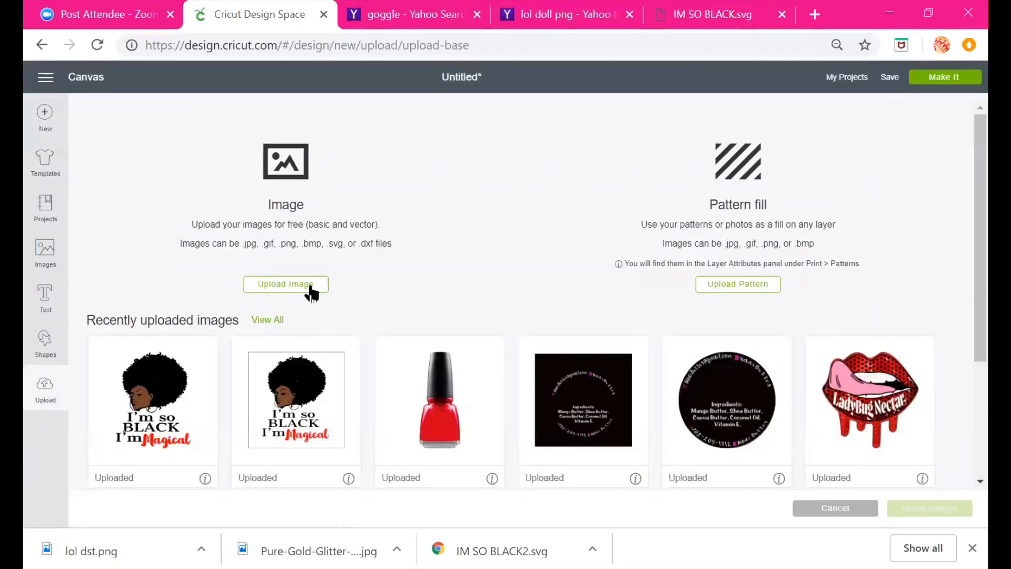
pyautogui.click(311, 286)
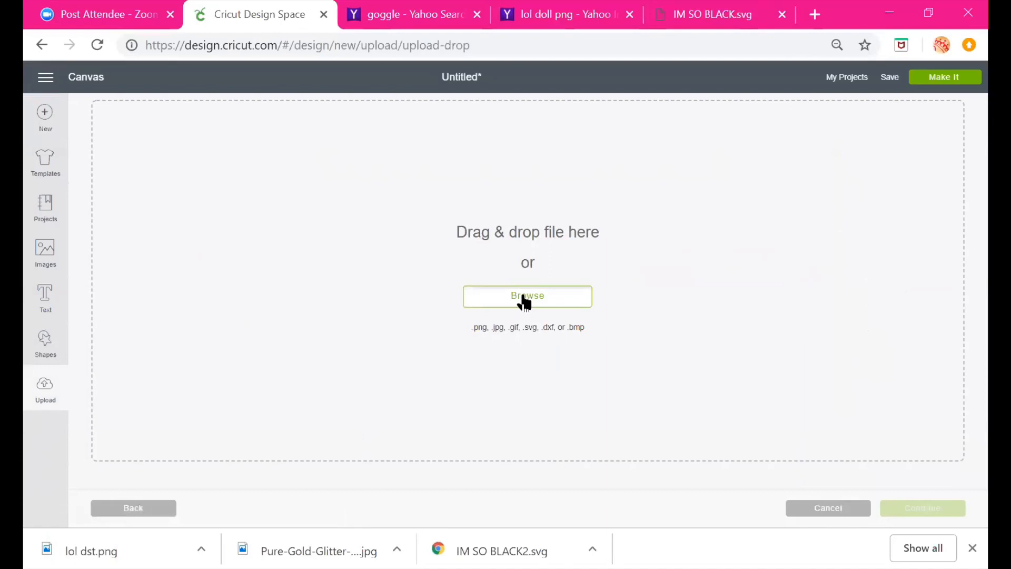
pyautogui.click(524, 298)
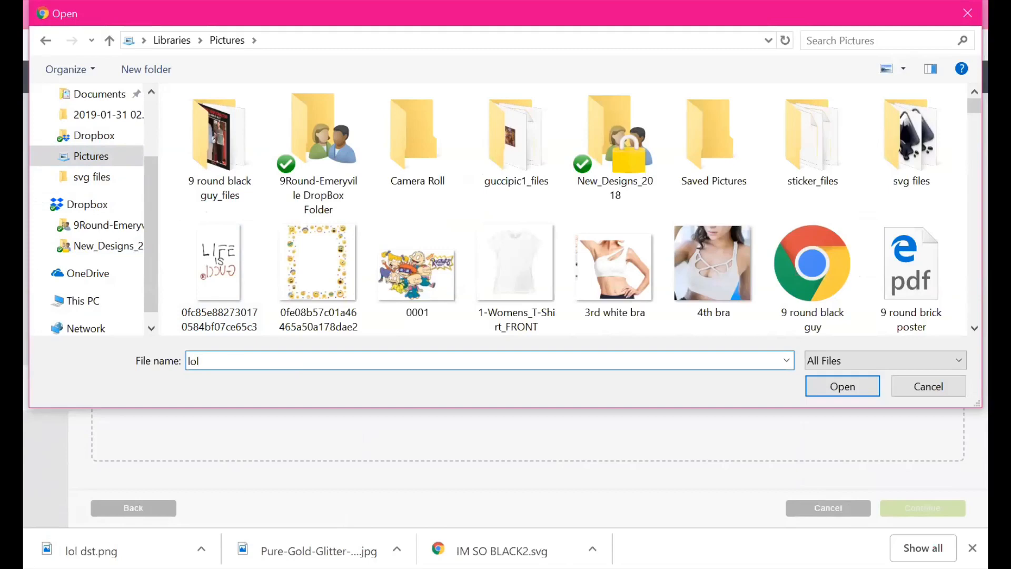
pyautogui.write('lol')
pyautogui.click(517, 380)
pyautogui.click(845, 387)
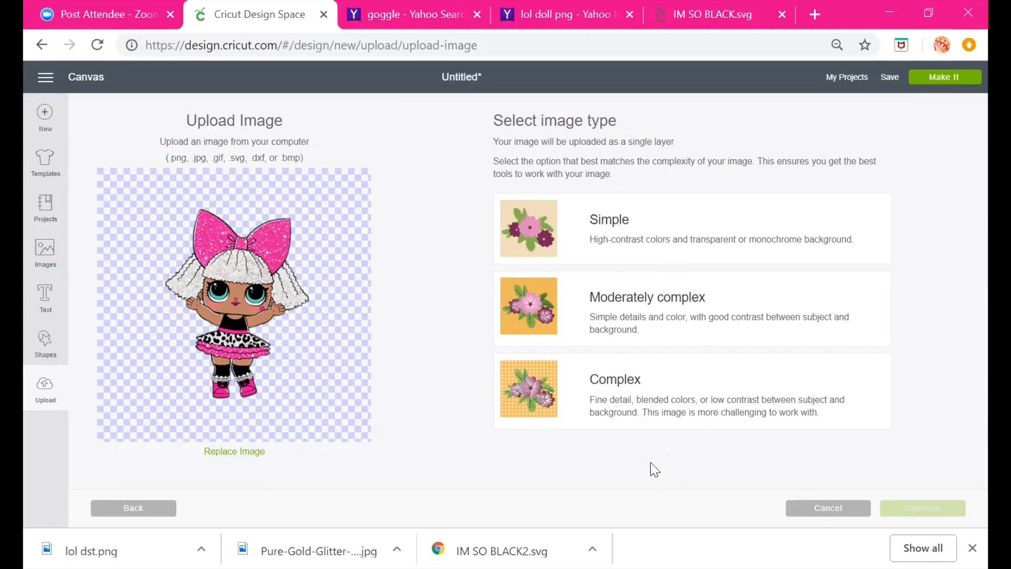
pyautogui.click(660, 408)
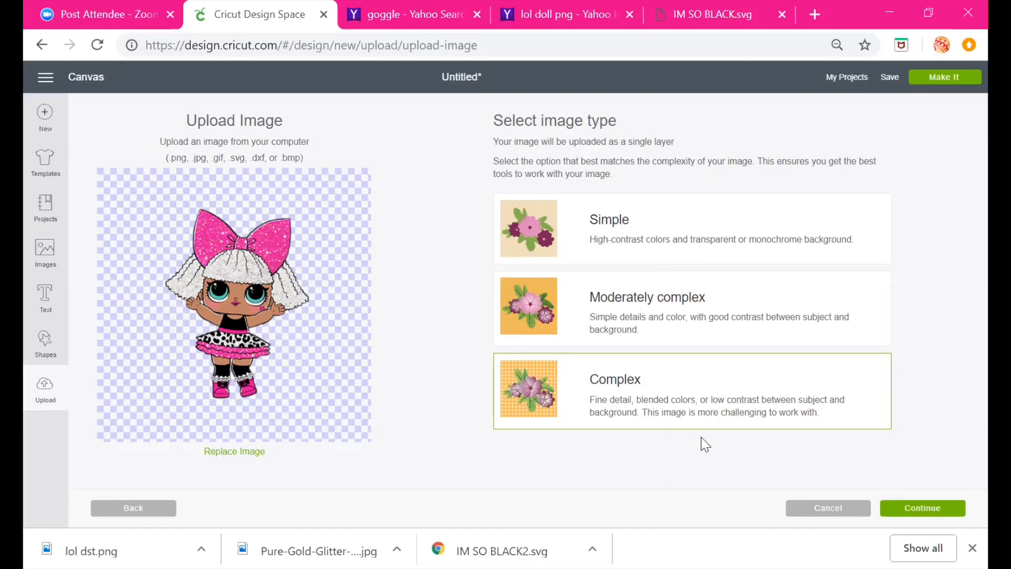
pyautogui.click(945, 511)
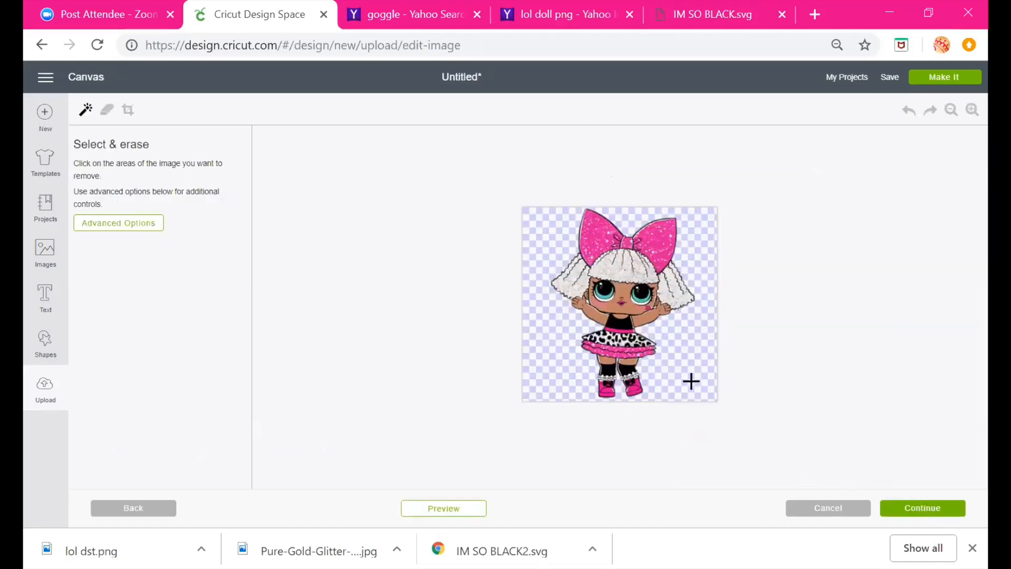
# Preview the doll's cut outline up close and save it as a Print Then Cut image named lol dst
pyautogui.click(462, 510)
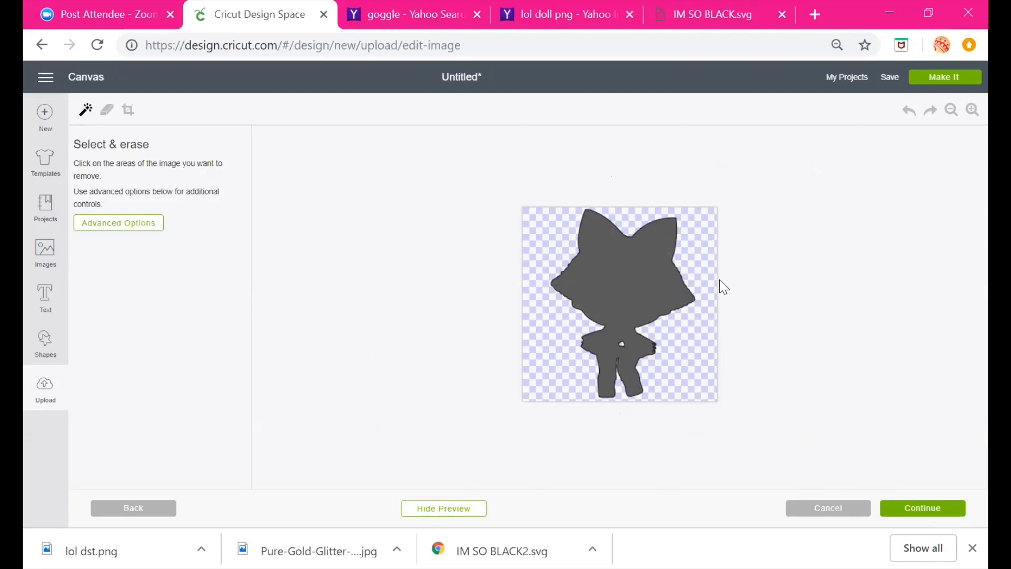
pyautogui.click(972, 111)
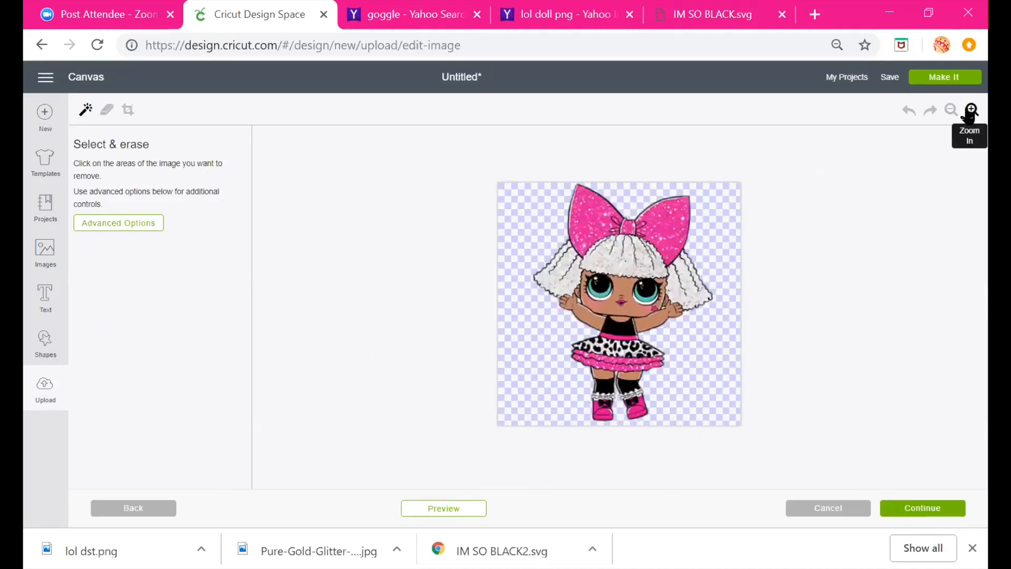
pyautogui.click(972, 110)
pyautogui.click(972, 110)
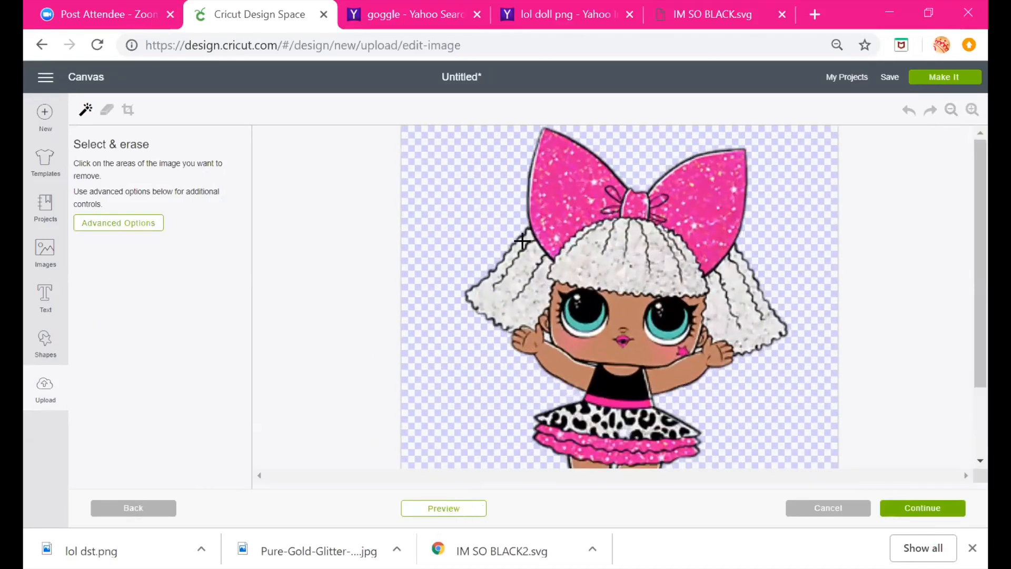
pyautogui.click(467, 509)
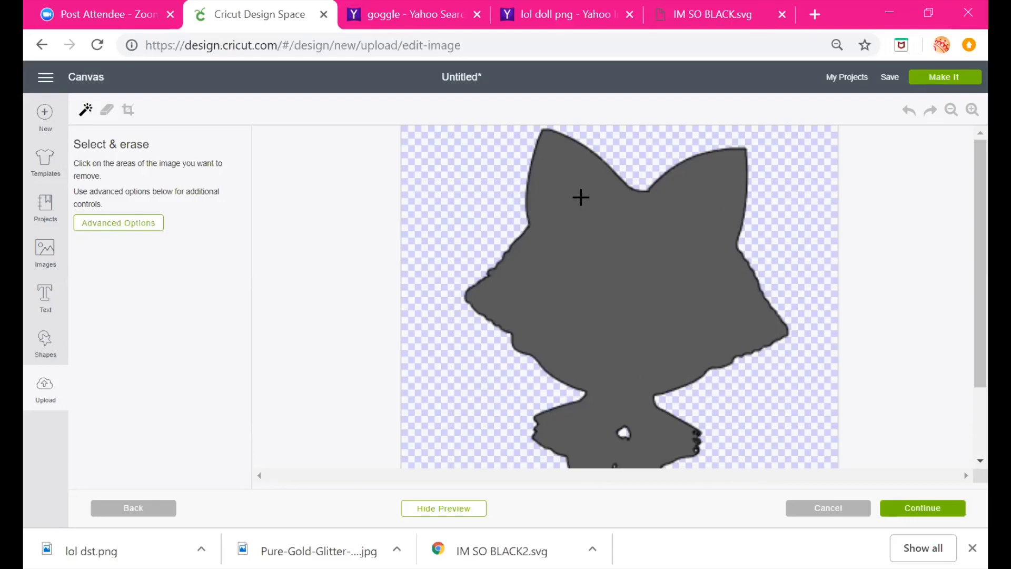
pyautogui.scroll(-3, 657, 351)
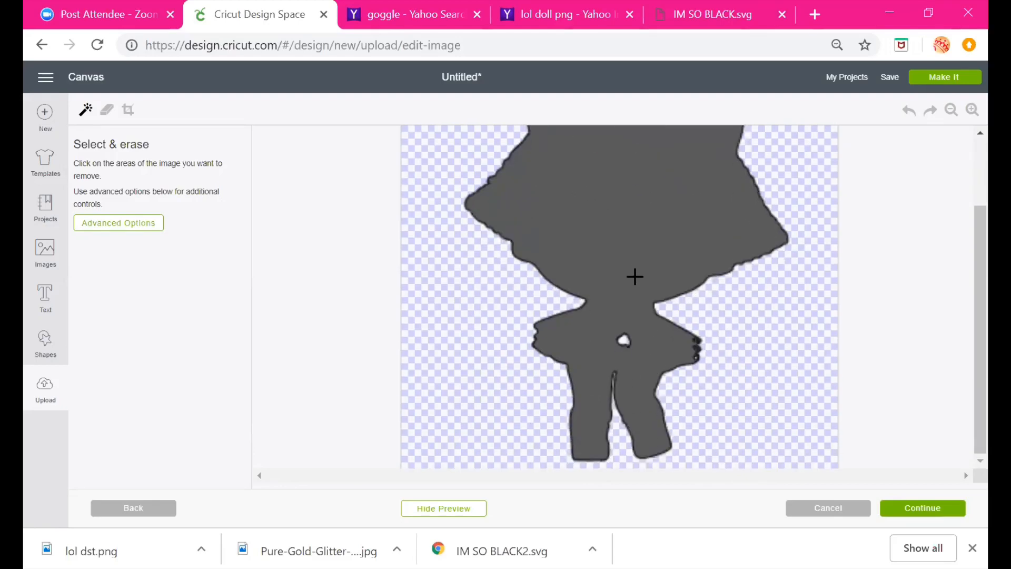
pyautogui.click(460, 515)
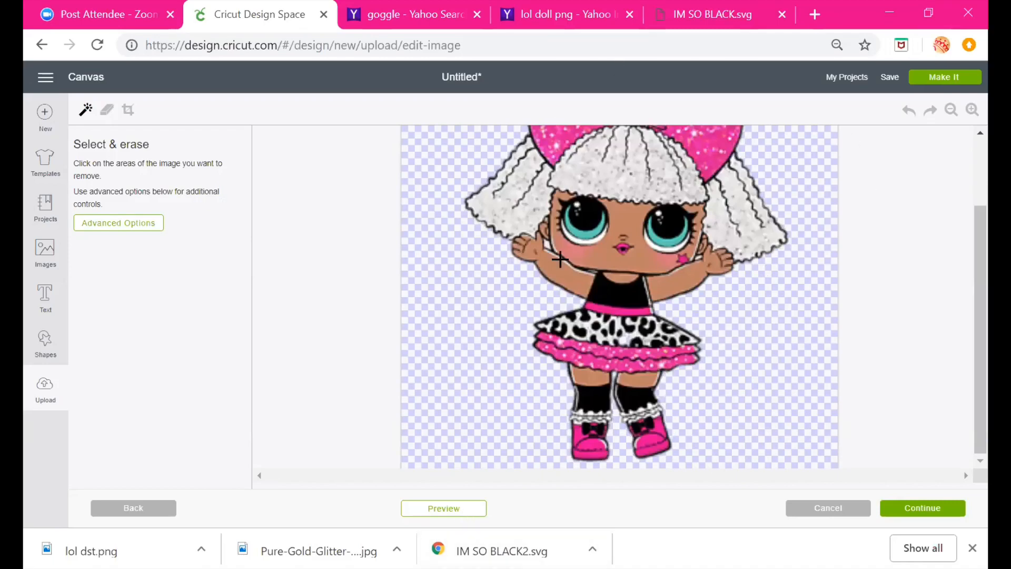
pyautogui.click(447, 515)
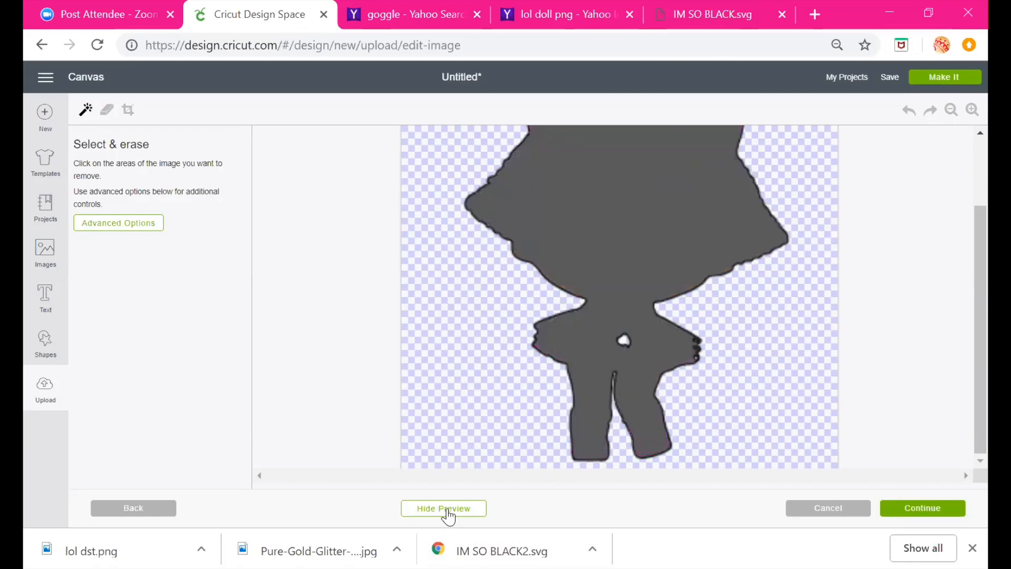
pyautogui.click(447, 509)
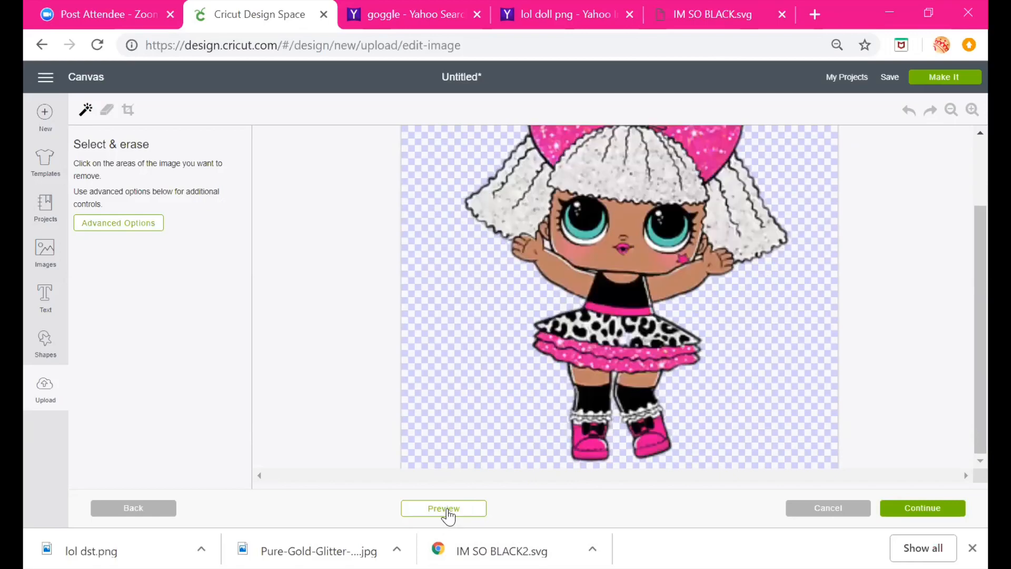
pyautogui.click(941, 514)
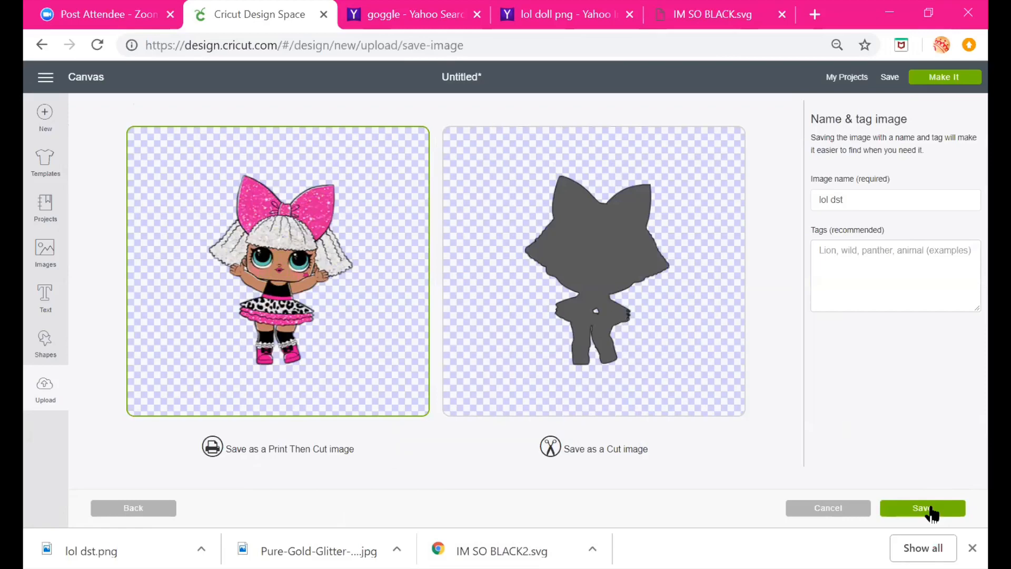
pyautogui.click(929, 509)
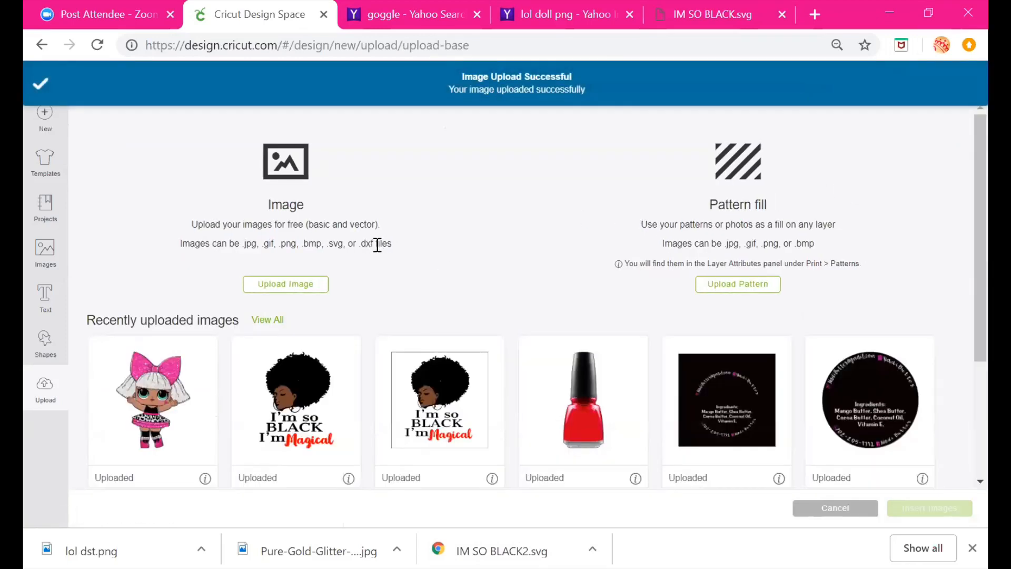
# Select the uploaded LOL doll image and browse the full list of uploaded images
pyautogui.click(147, 397)
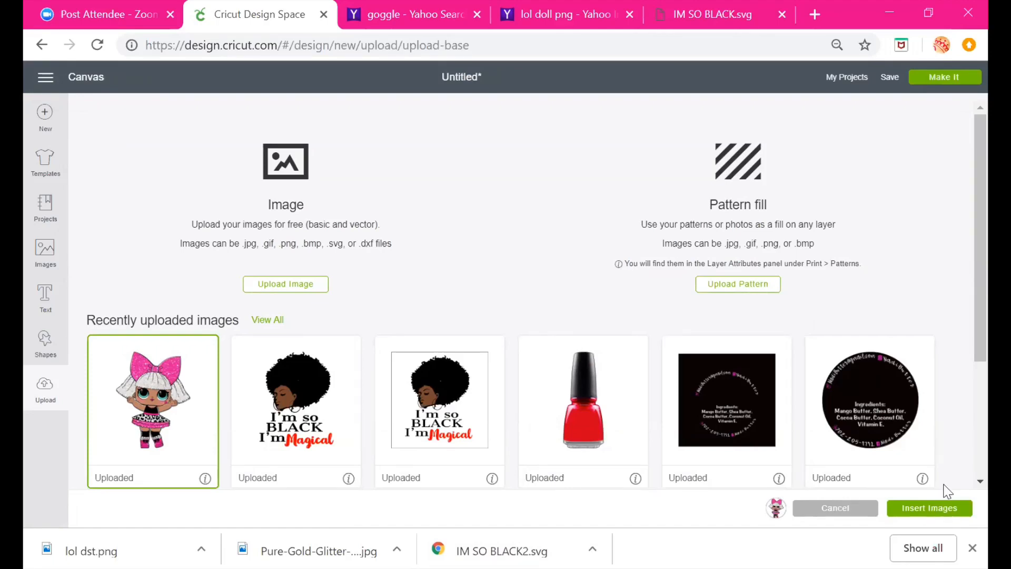
pyautogui.scroll(-3, 893, 353)
pyautogui.scroll(-1, 895, 357)
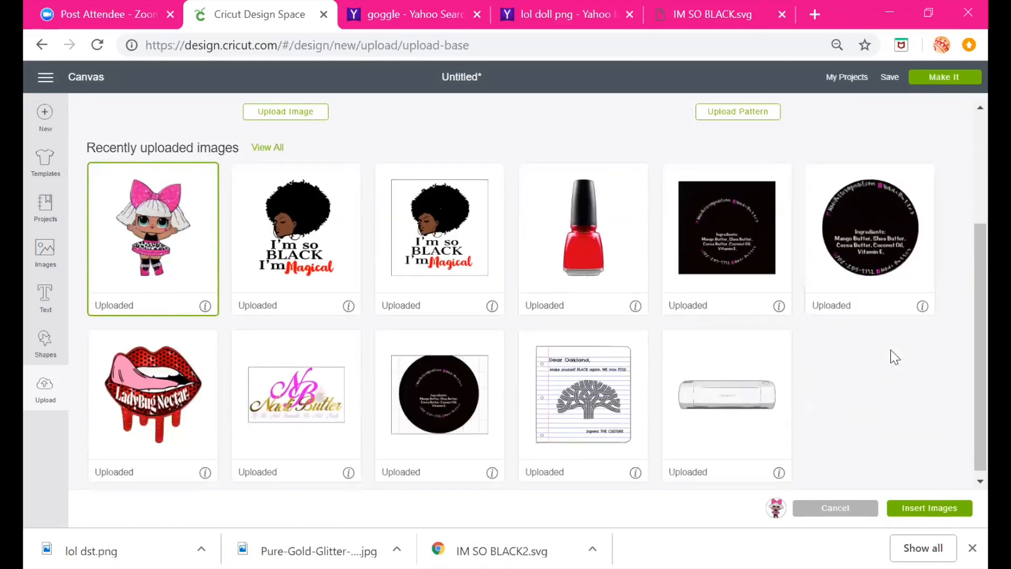
pyautogui.scroll(-1, 895, 357)
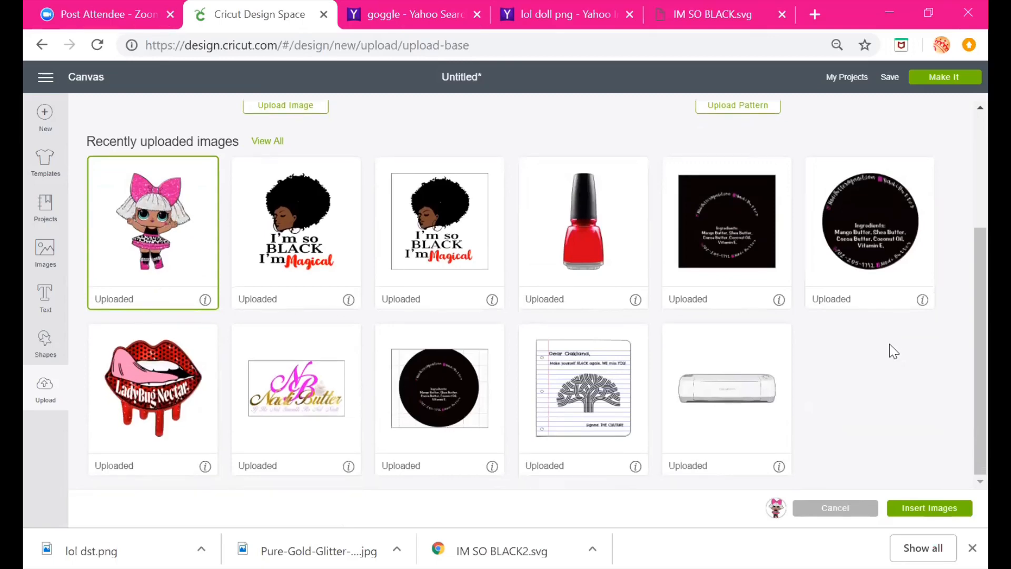
pyautogui.scroll(3, 892, 344)
pyautogui.scroll(-2, 890, 337)
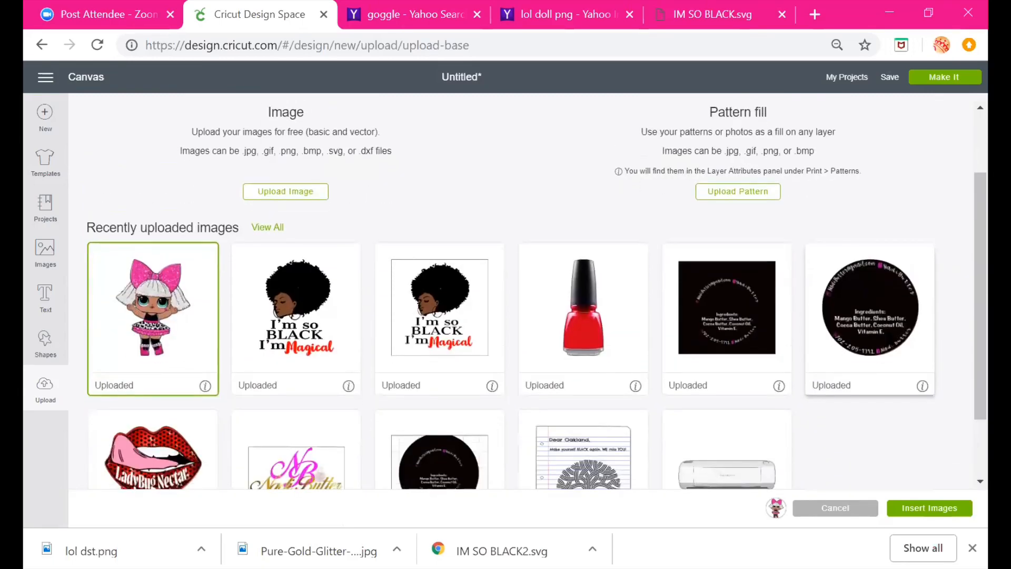
pyautogui.click(271, 229)
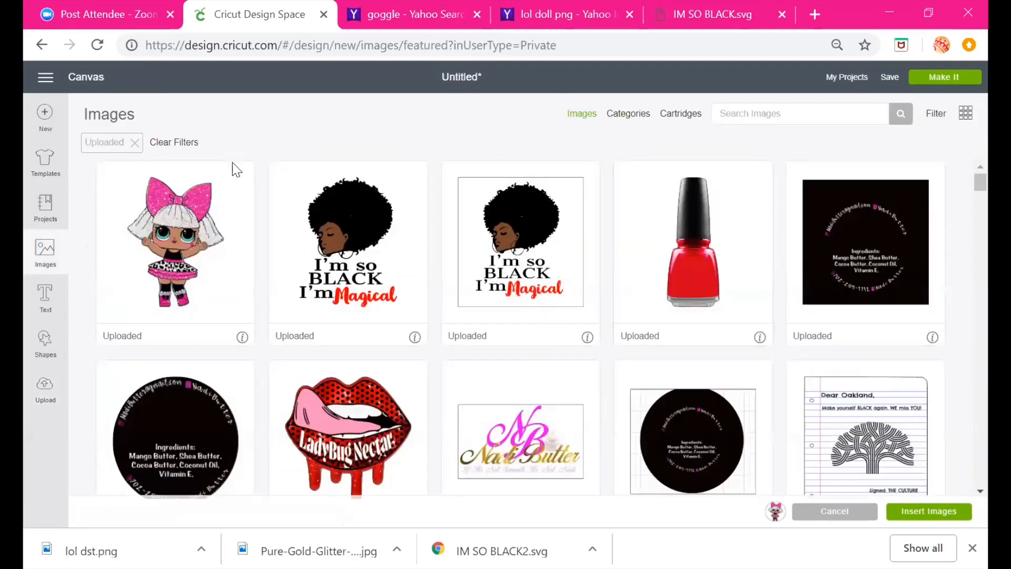
pyautogui.scroll(-7, 413, 235)
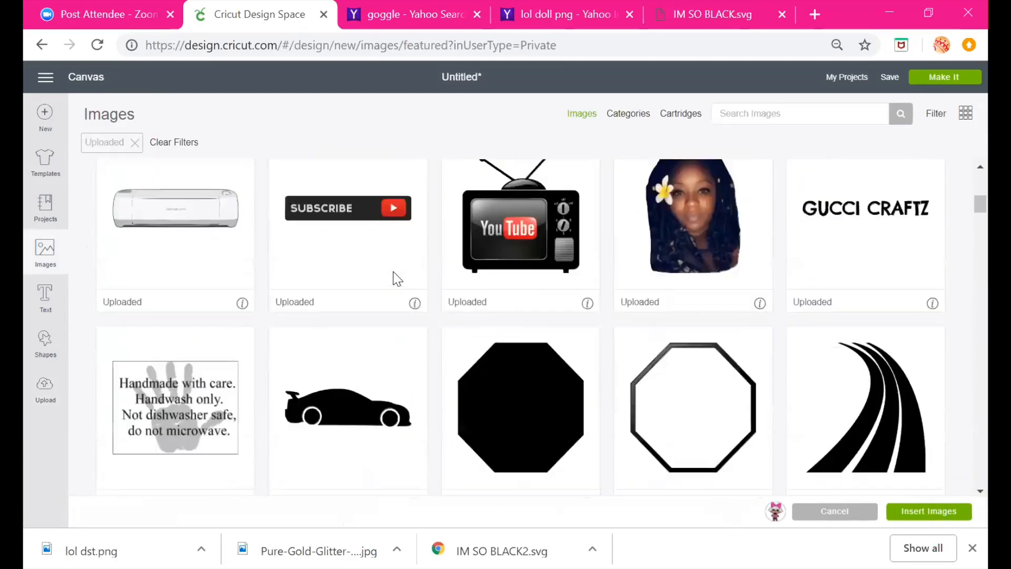
pyautogui.scroll(8, 388, 266)
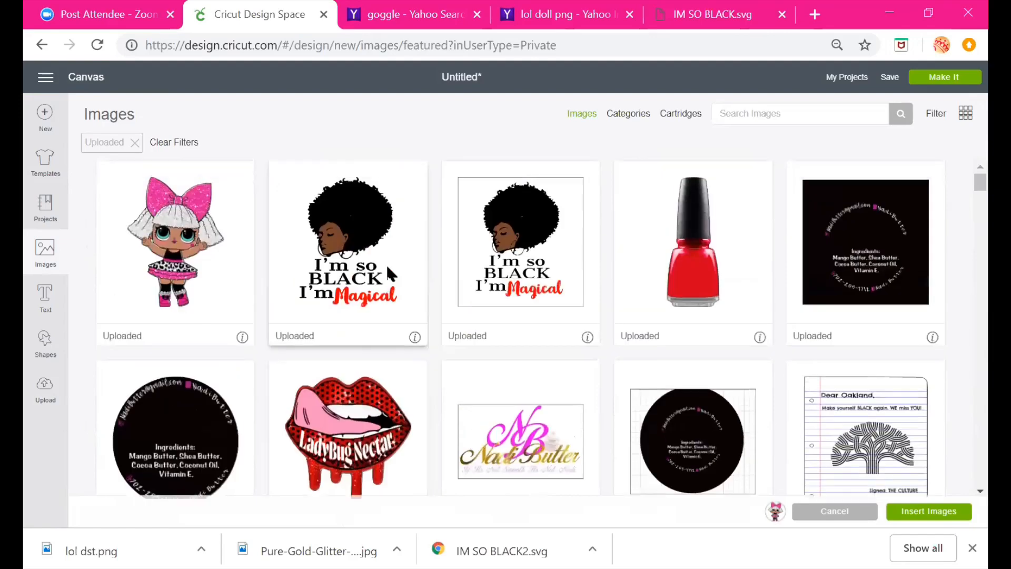
pyautogui.click(190, 238)
pyautogui.scroll(-13, 345, 238)
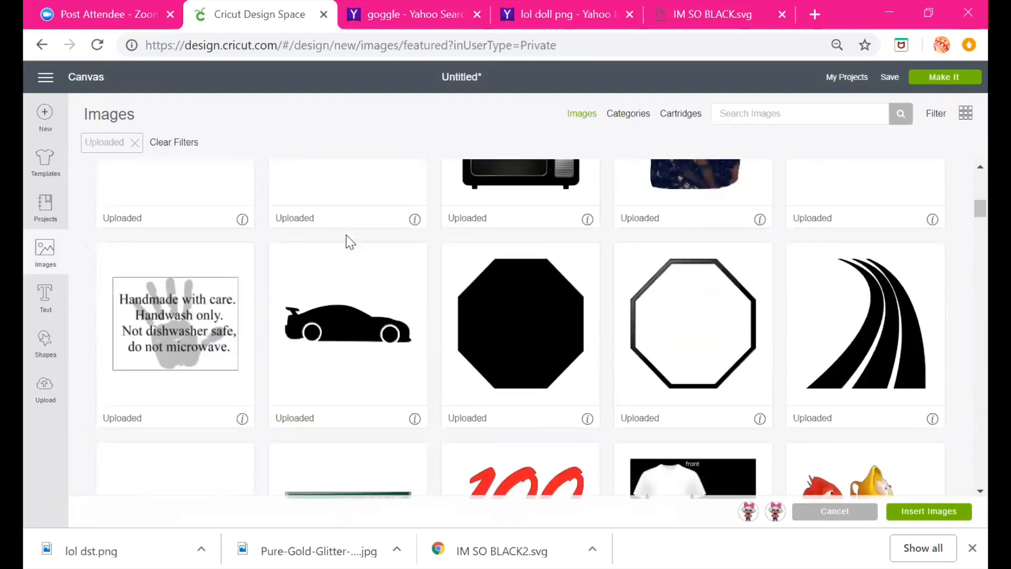
pyautogui.scroll(-3, 346, 242)
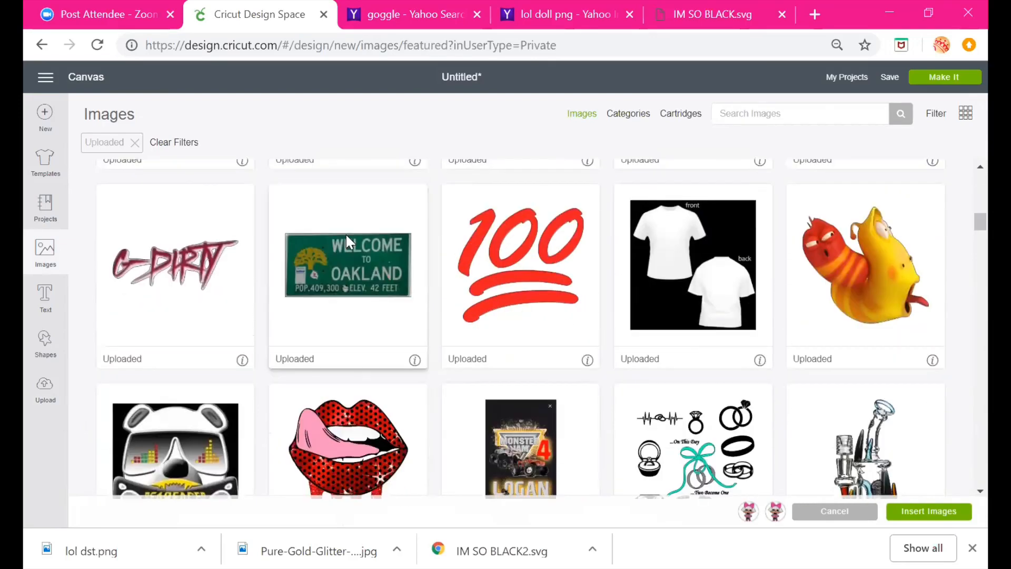
pyautogui.scroll(-3, 346, 239)
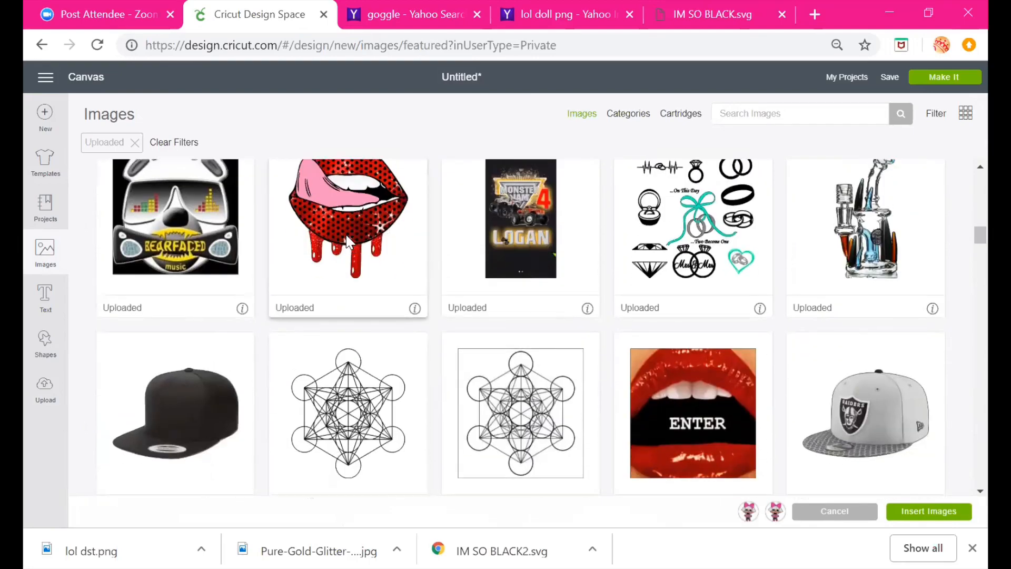
pyautogui.scroll(1, 347, 240)
pyautogui.scroll(6, 347, 240)
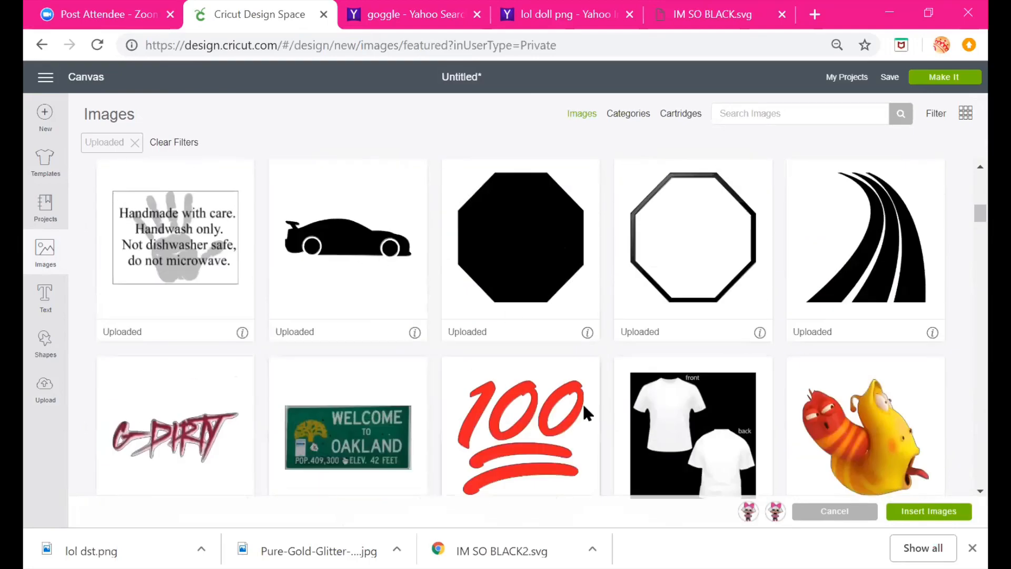
# Add the 100 emoji to the selection, dropping the extra doll and octagon picks, and insert the images
pyautogui.click(527, 429)
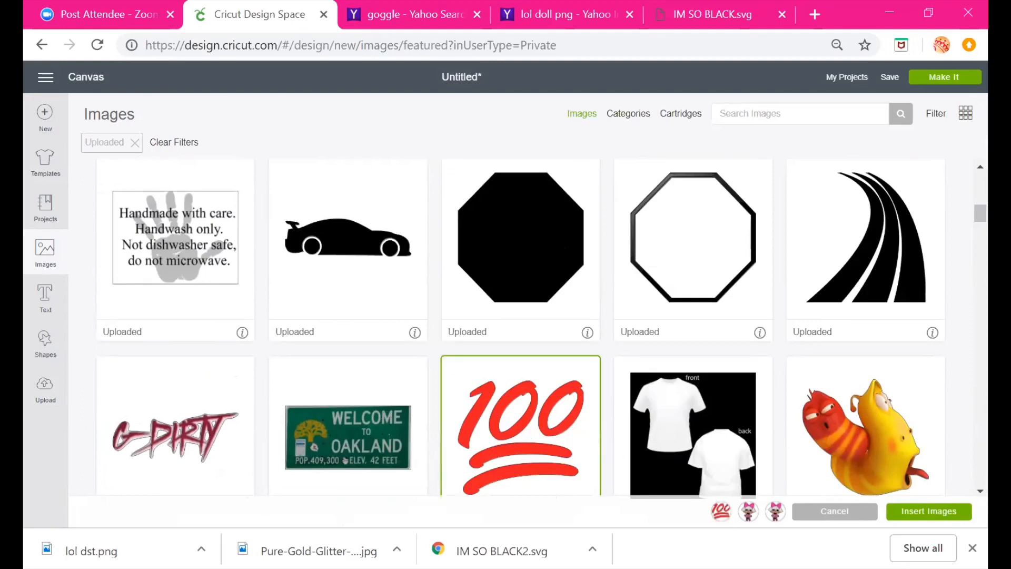
pyautogui.moveTo(748, 518)
pyautogui.click(776, 512)
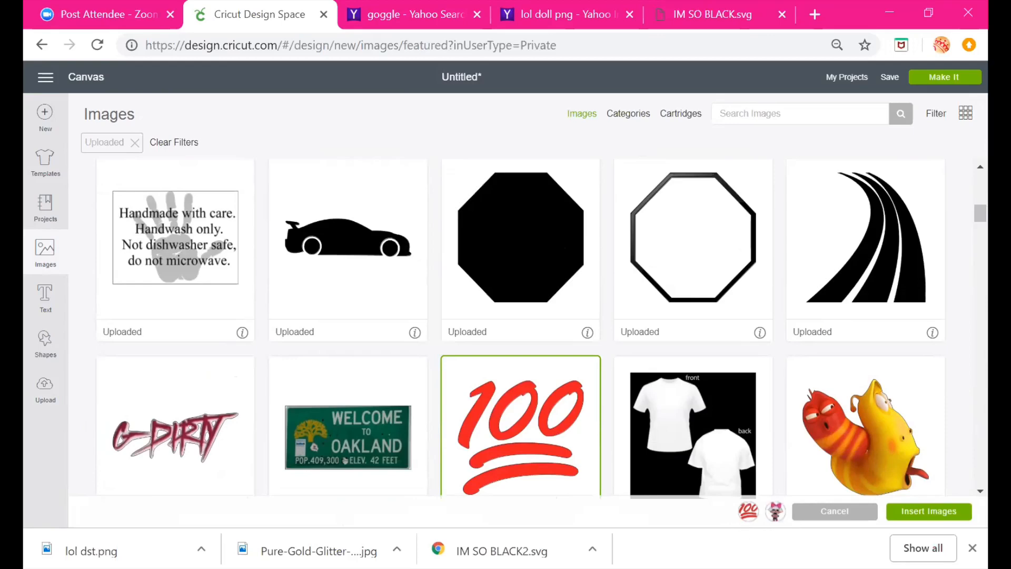
pyautogui.click(700, 252)
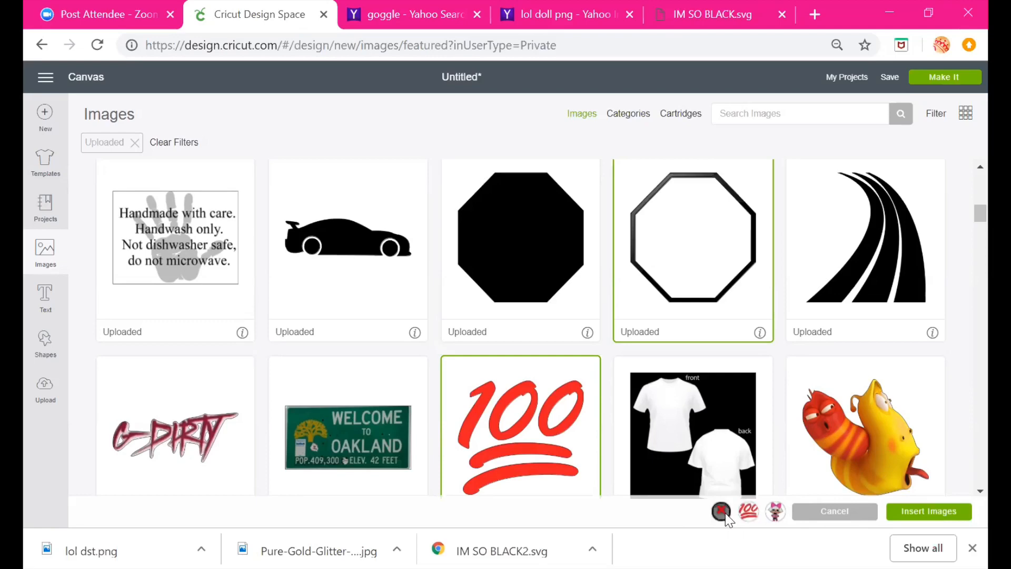
pyautogui.click(721, 510)
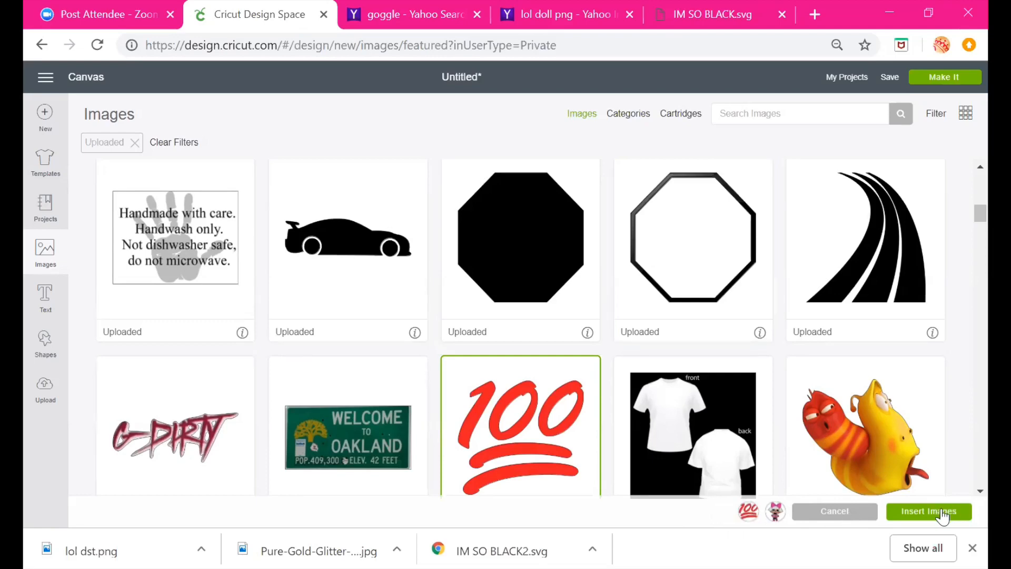
pyautogui.click(942, 512)
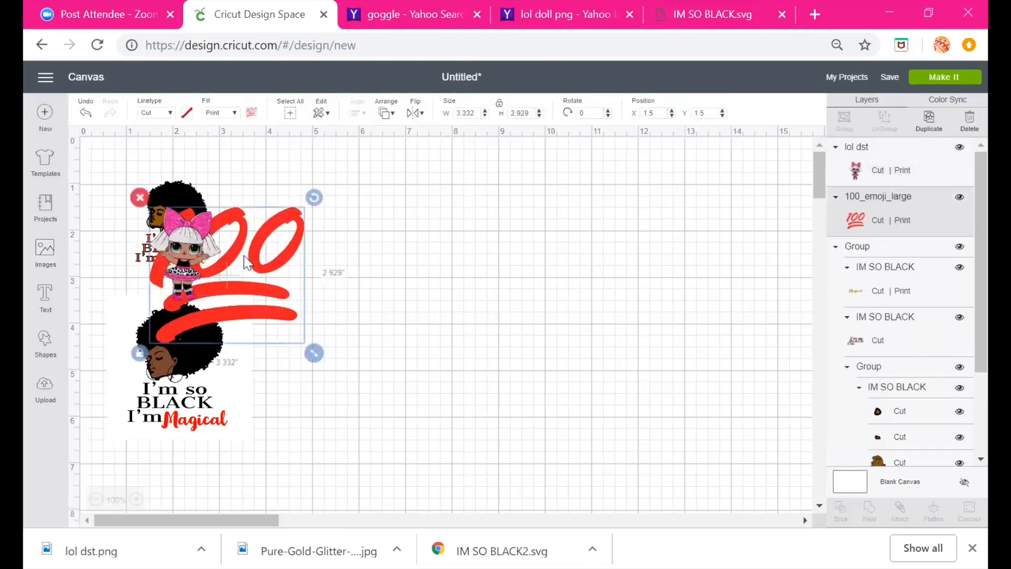
# Separate the LOL doll from the 100 emoji and enlarge the doll to about 3.76 × 4.92 inches
pyautogui.moveTo(248, 262); pyautogui.dragTo(613, 262)
pyautogui.moveTo(181, 250); pyautogui.dragTo(354, 240)
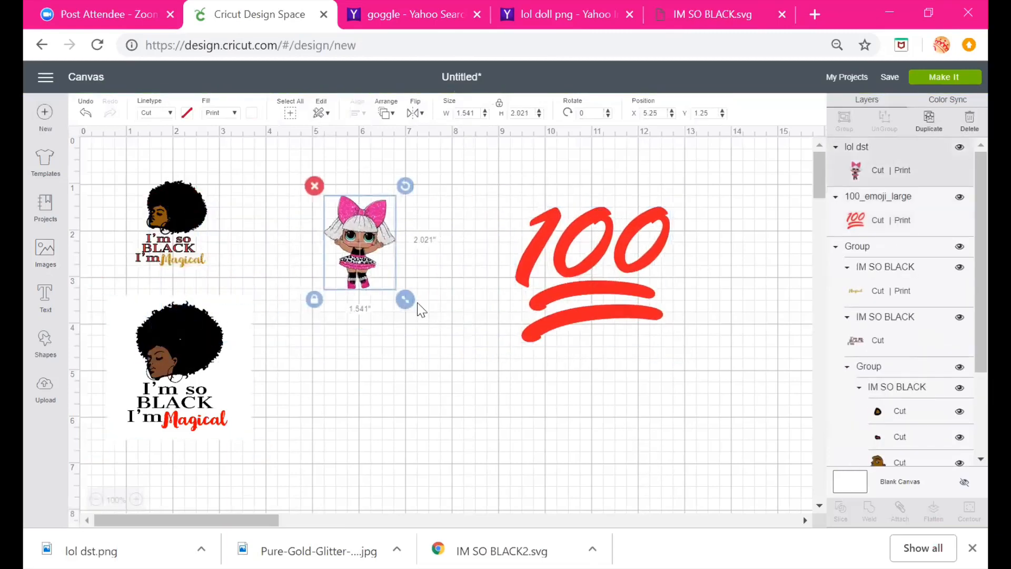
pyautogui.moveTo(406, 300); pyautogui.dragTo(590, 429)
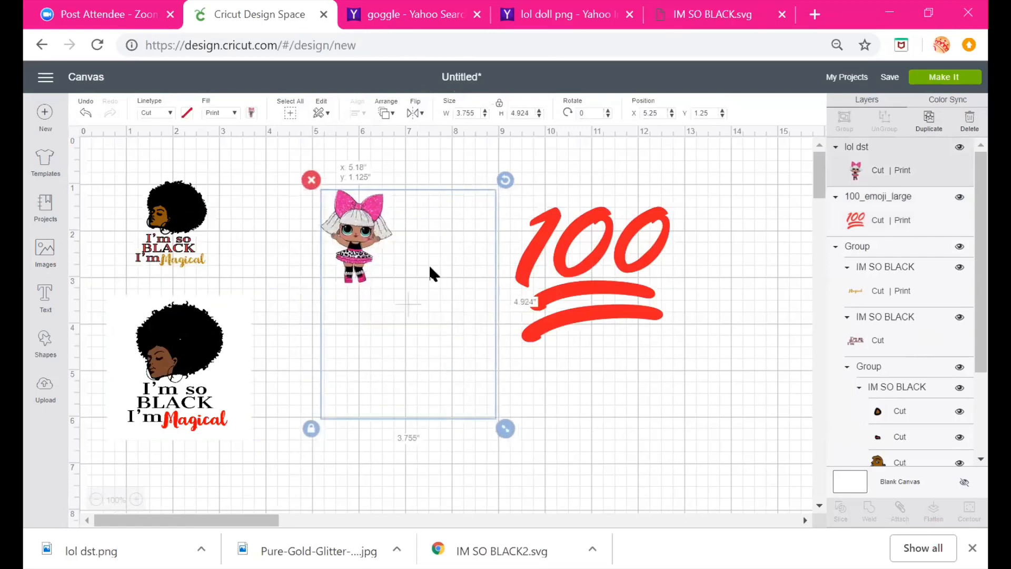
# Reposition the 100 emoji beside the doll and enlarge it to about 3.87 × 3.41 inches
pyautogui.moveTo(671, 307); pyautogui.dragTo(679, 334)
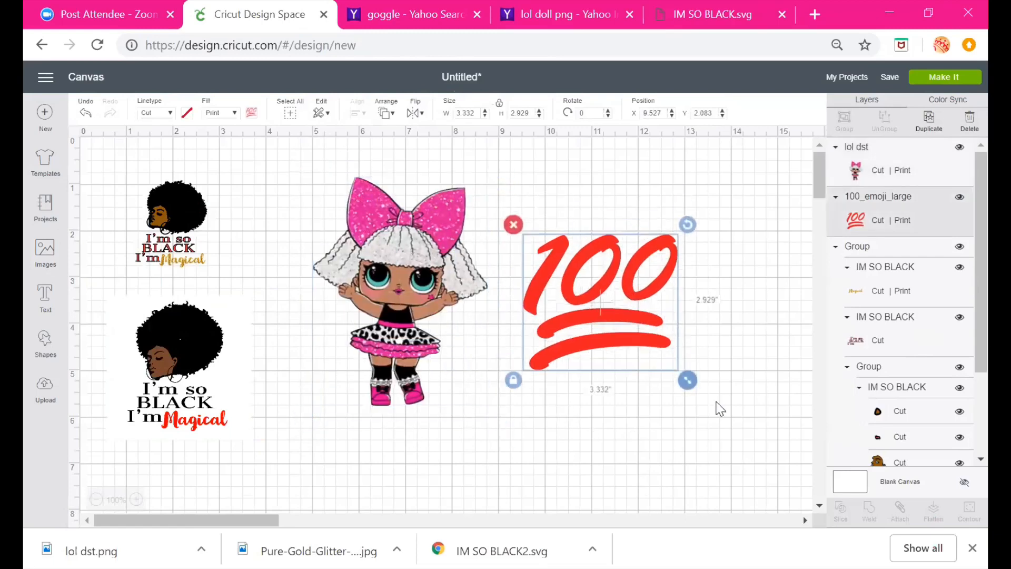
pyautogui.moveTo(687, 380); pyautogui.dragTo(713, 402)
pyautogui.moveTo(596, 280); pyautogui.dragTo(595, 281)
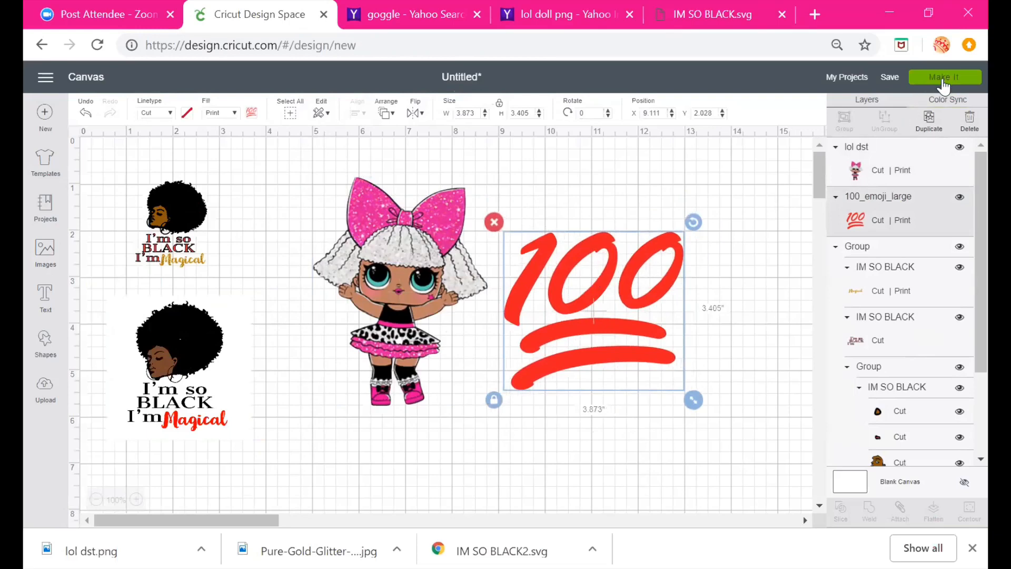
# Open the Make It preparation and review each of the five mats before cancelling back to the canvas
pyautogui.click(943, 80)
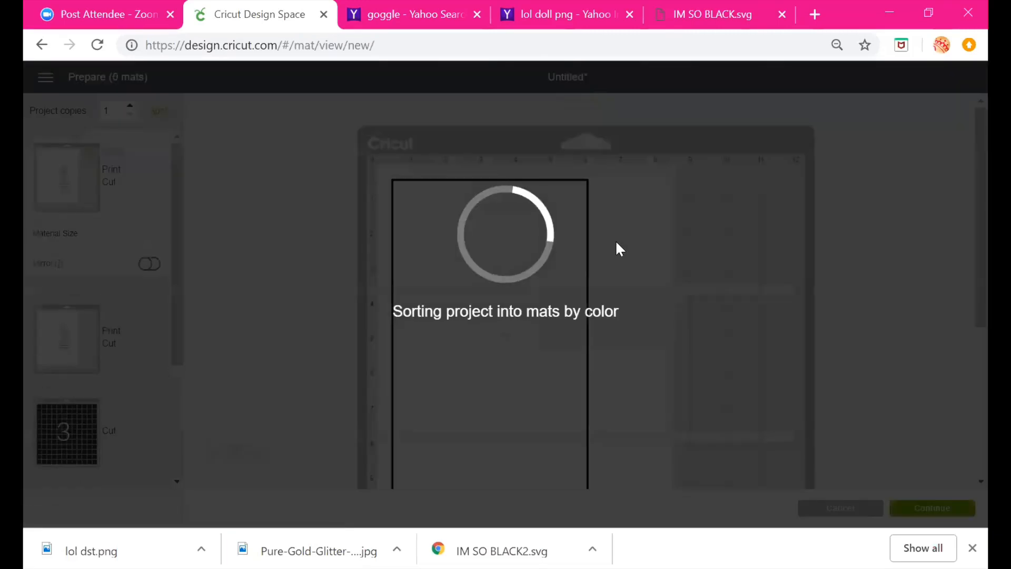
pyautogui.scroll(-2, 705, 284)
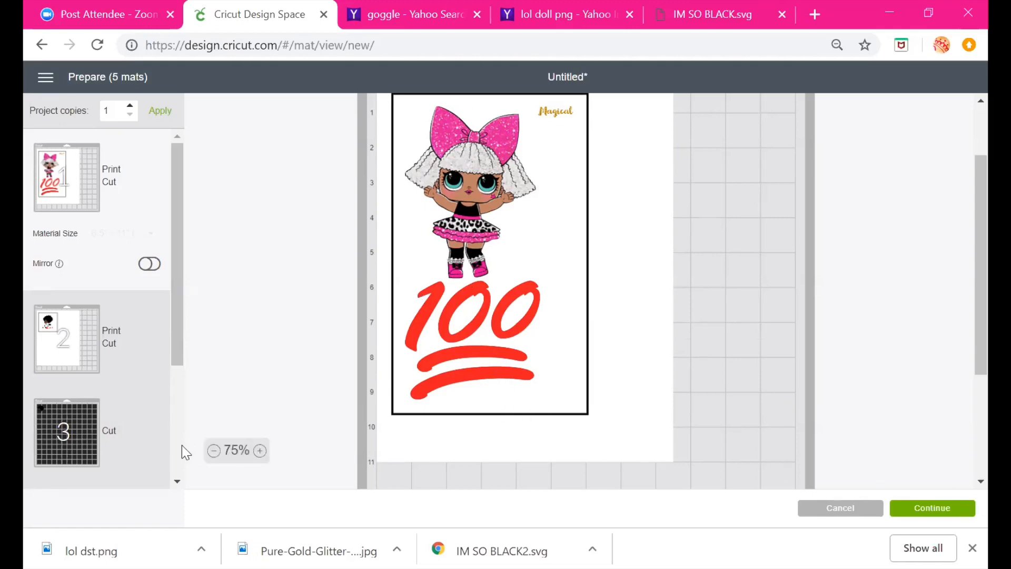
pyautogui.click(60, 341)
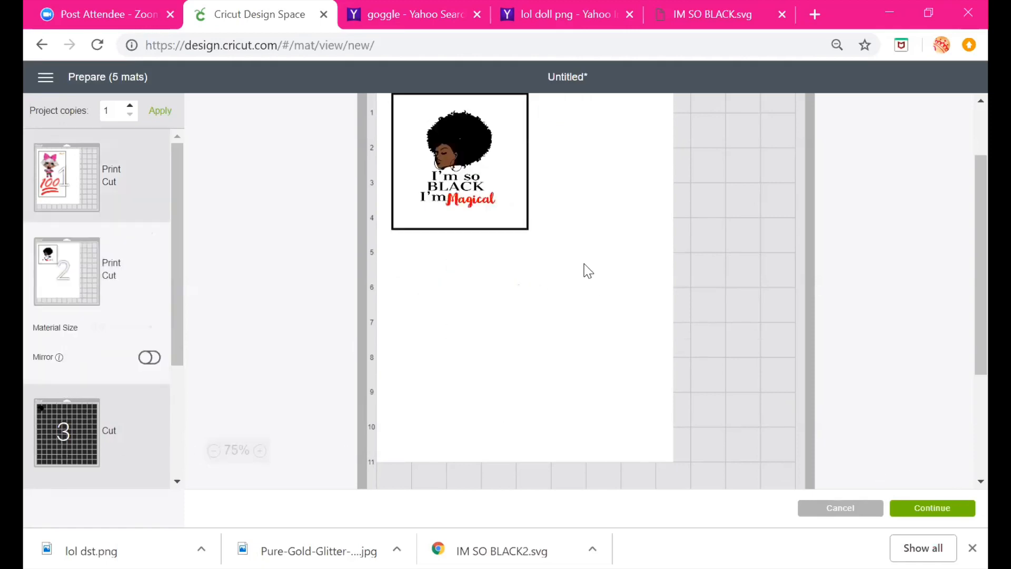
pyautogui.scroll(2, 581, 262)
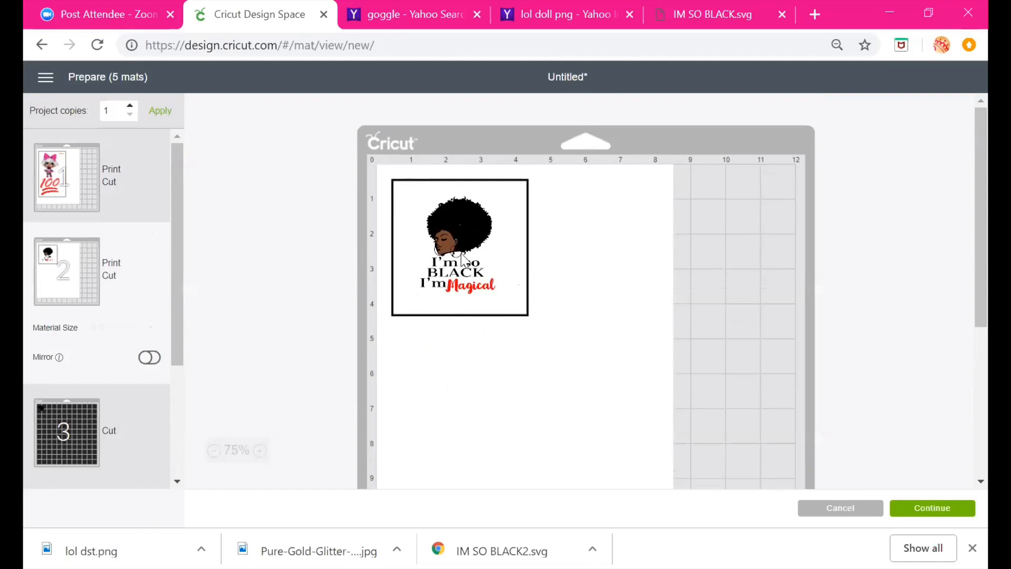
pyautogui.scroll(-2, 56, 400)
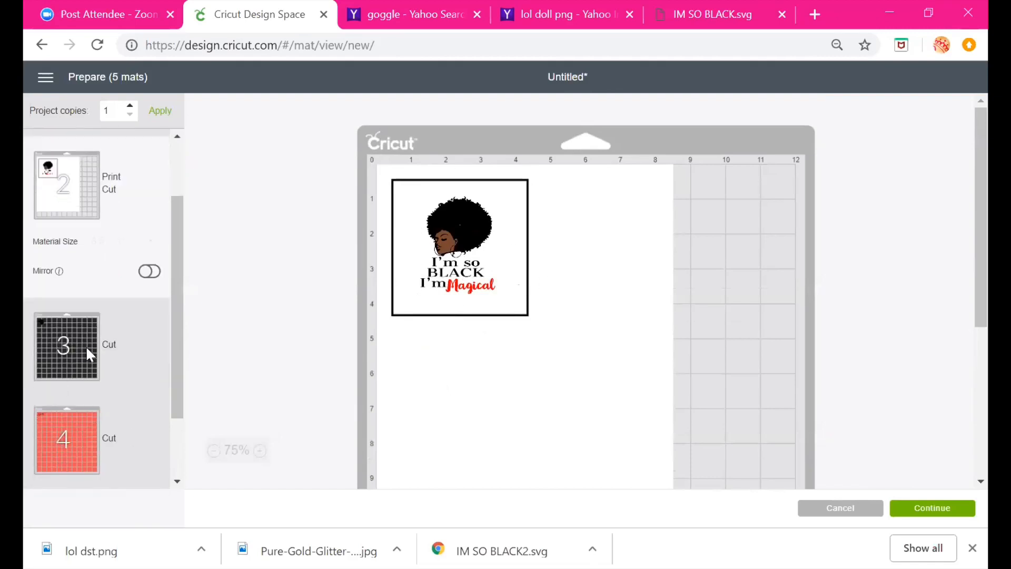
pyautogui.scroll(-2, 90, 354)
pyautogui.click(77, 257)
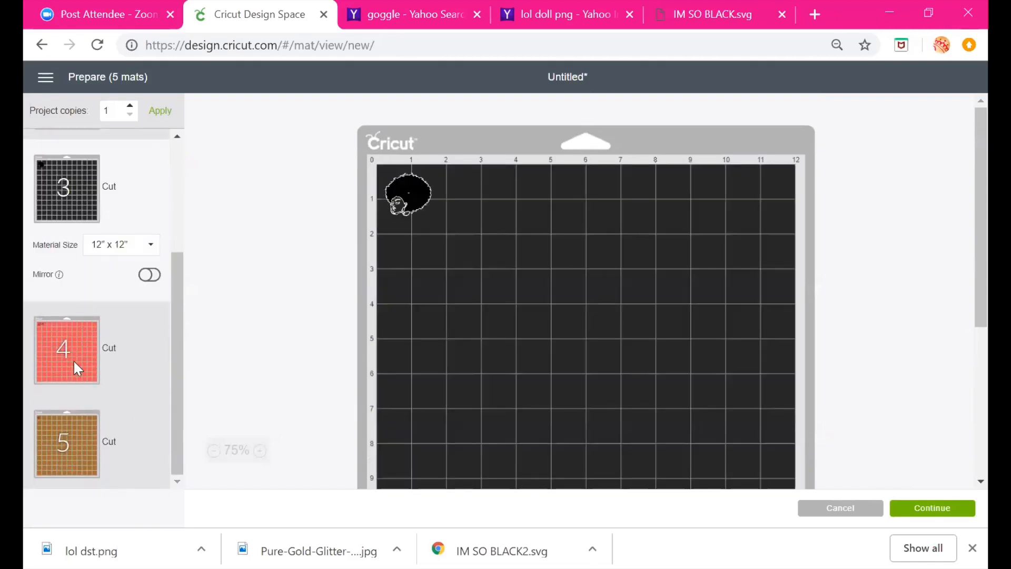
pyautogui.click(69, 380)
pyautogui.click(73, 443)
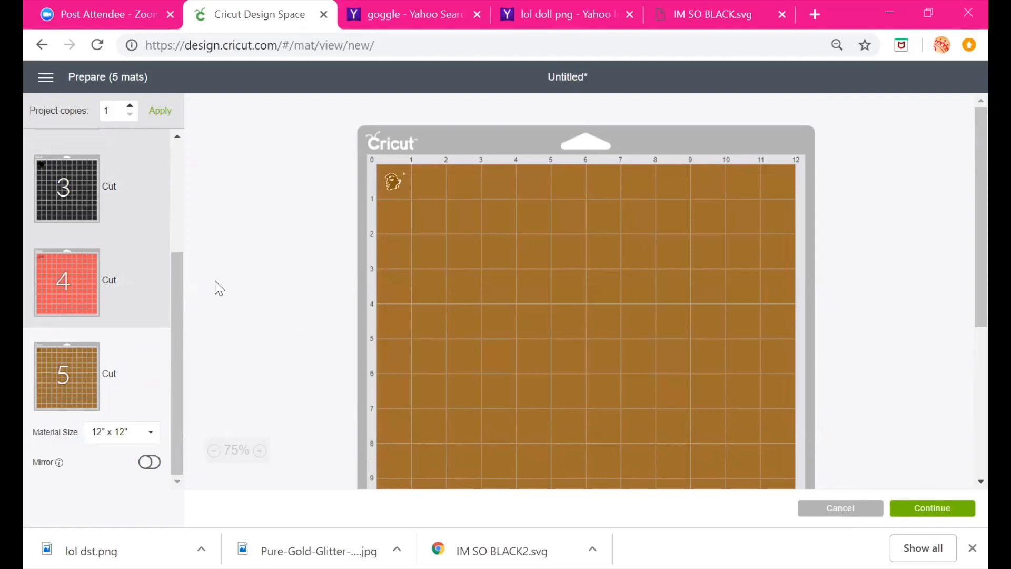
pyautogui.moveTo(180, 329); pyautogui.dragTo(157, 150)
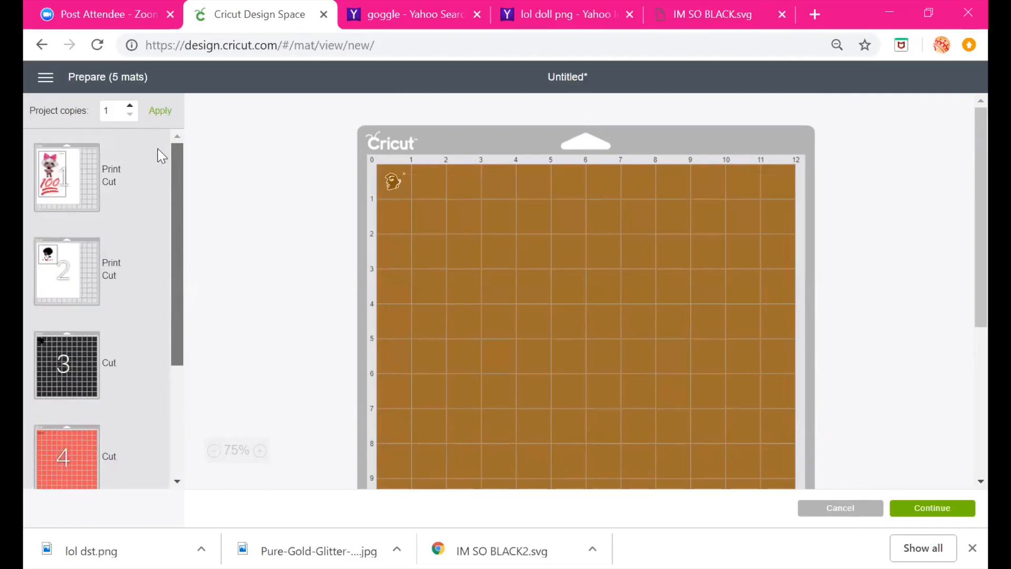
pyautogui.click(113, 162)
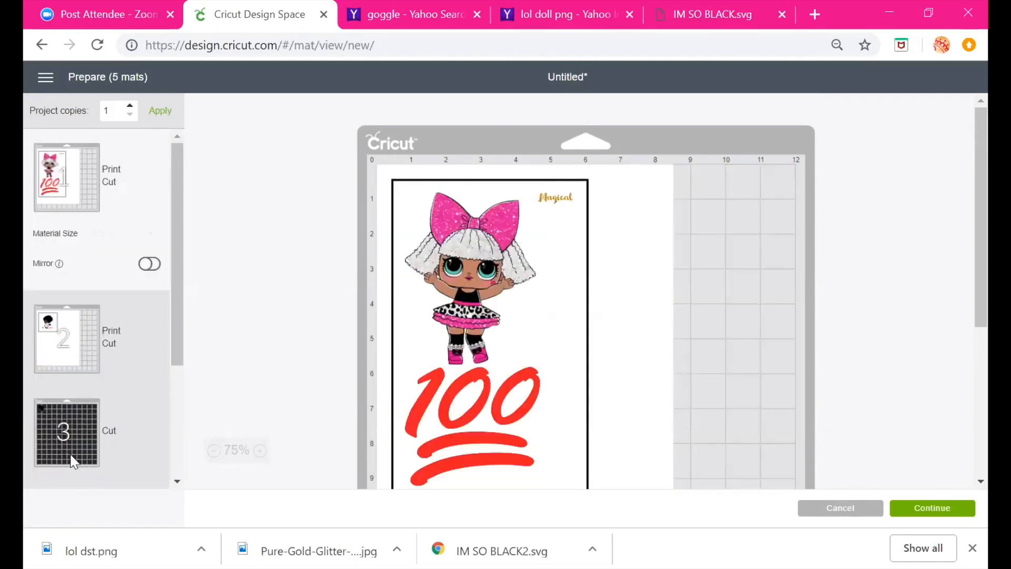
pyautogui.scroll(-3, 121, 440)
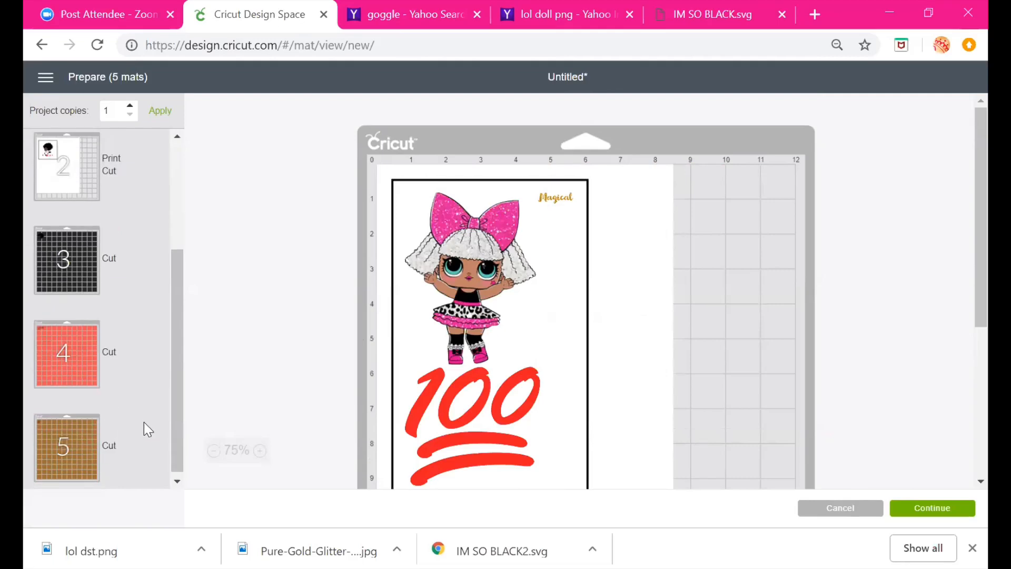
pyautogui.click(74, 250)
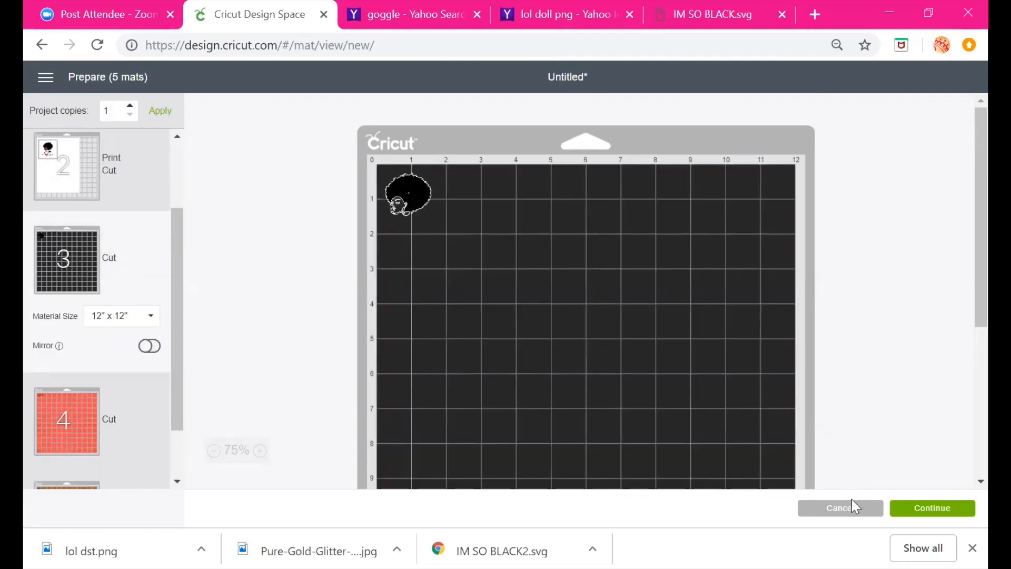
pyautogui.click(832, 507)
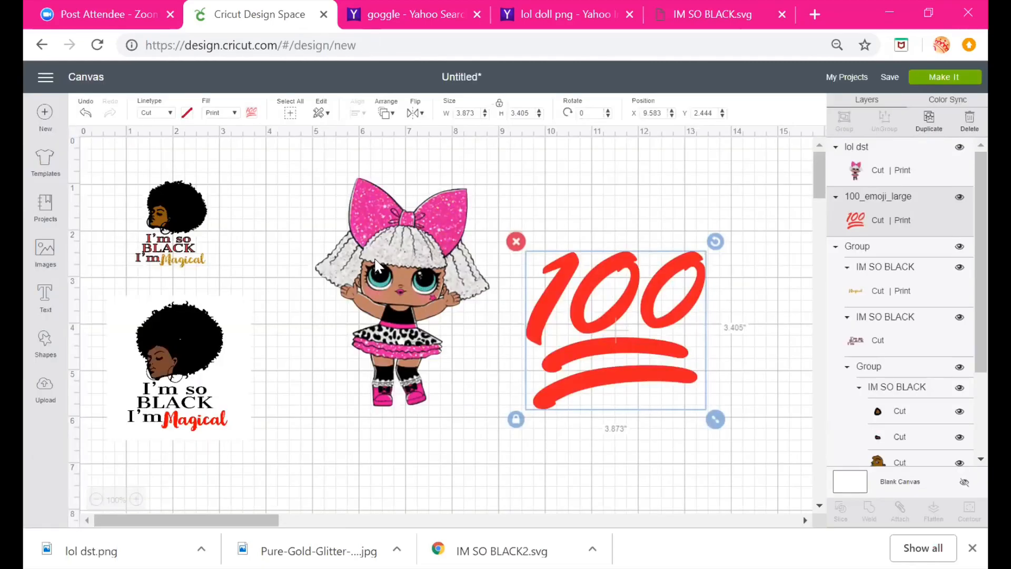
pyautogui.moveTo(387, 264); pyautogui.dragTo(360, 259)
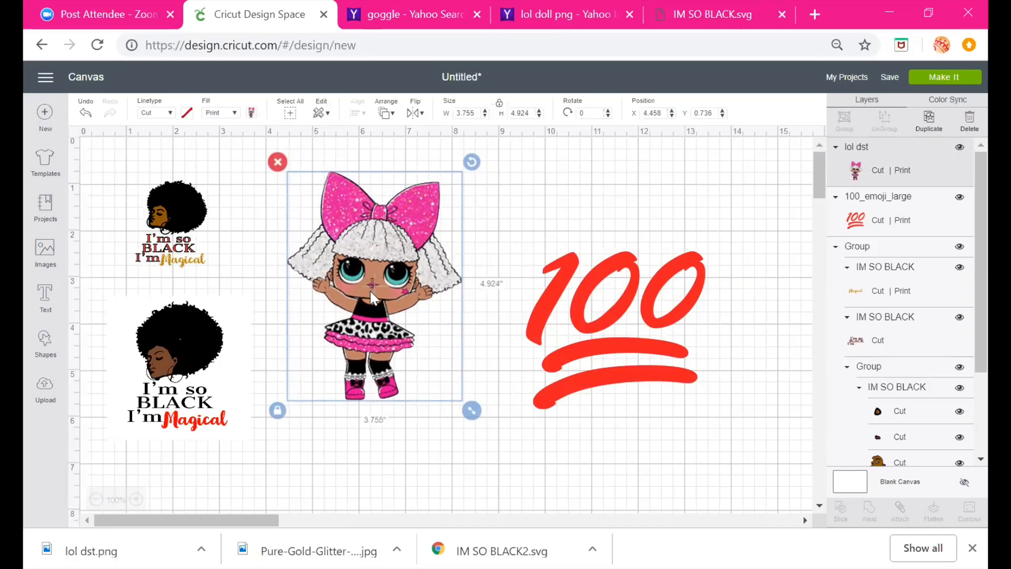
pyautogui.click(252, 113)
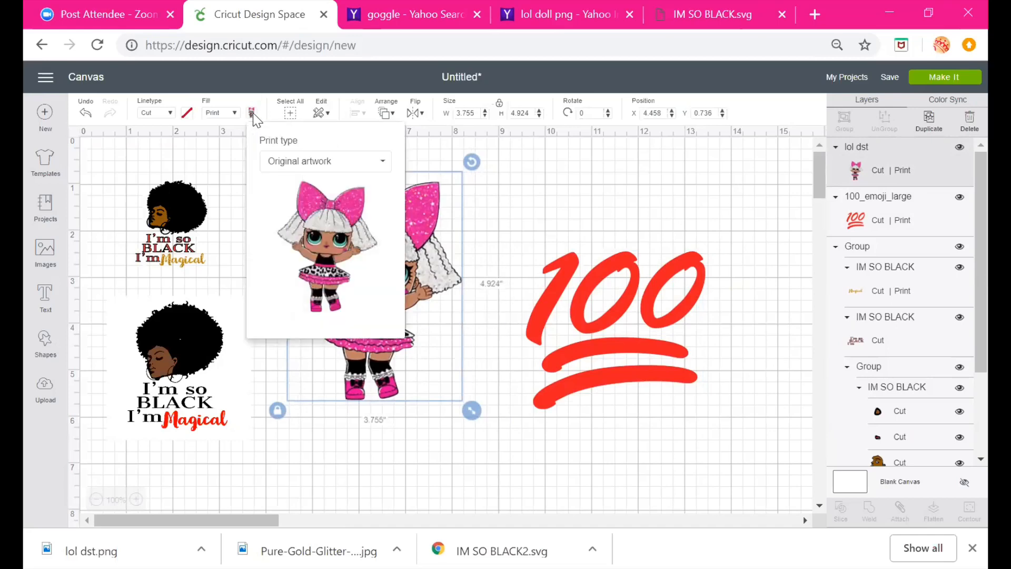
pyautogui.click(331, 174)
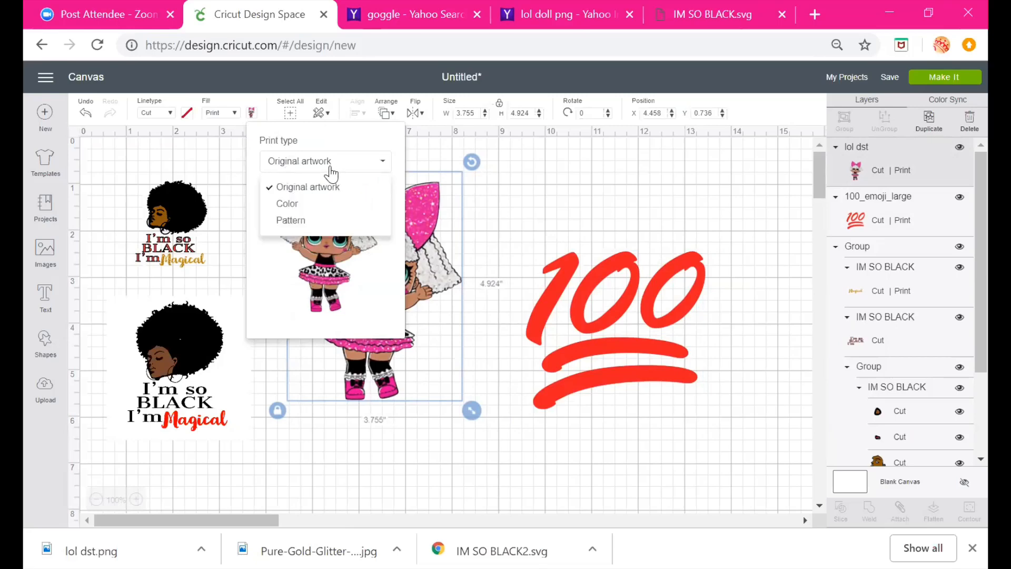
pyautogui.click(298, 224)
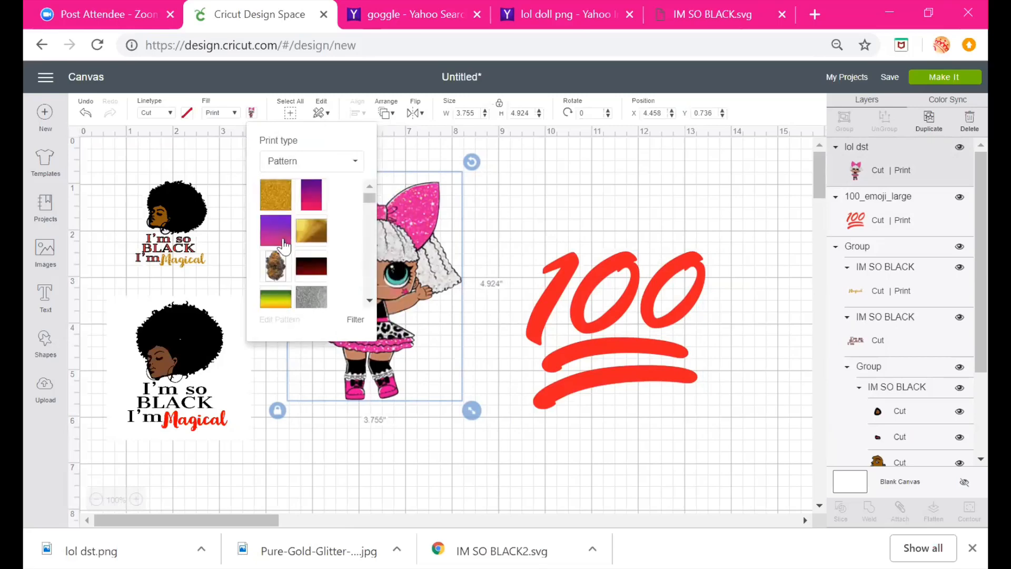
pyautogui.click(281, 198)
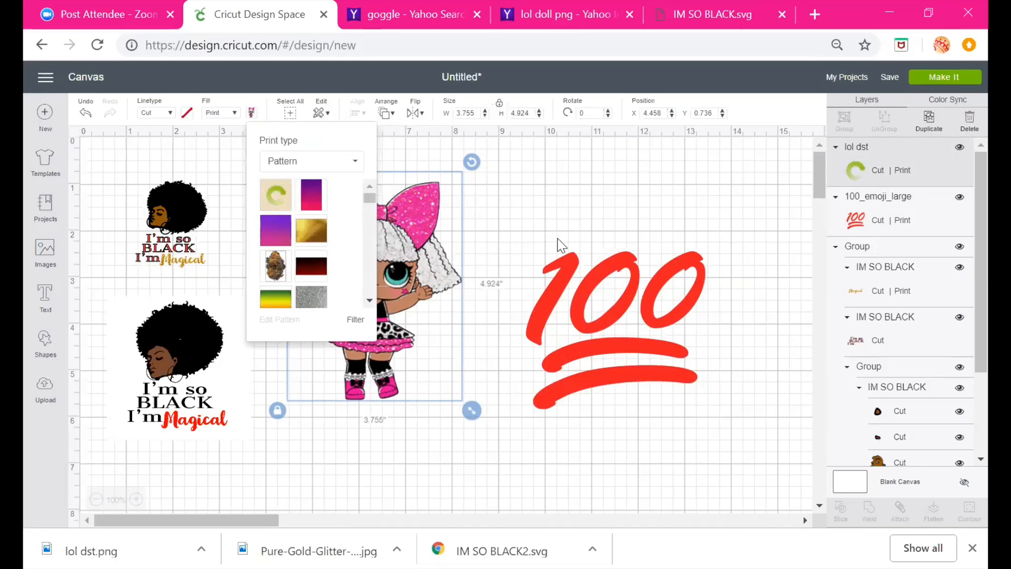
pyautogui.click(544, 231)
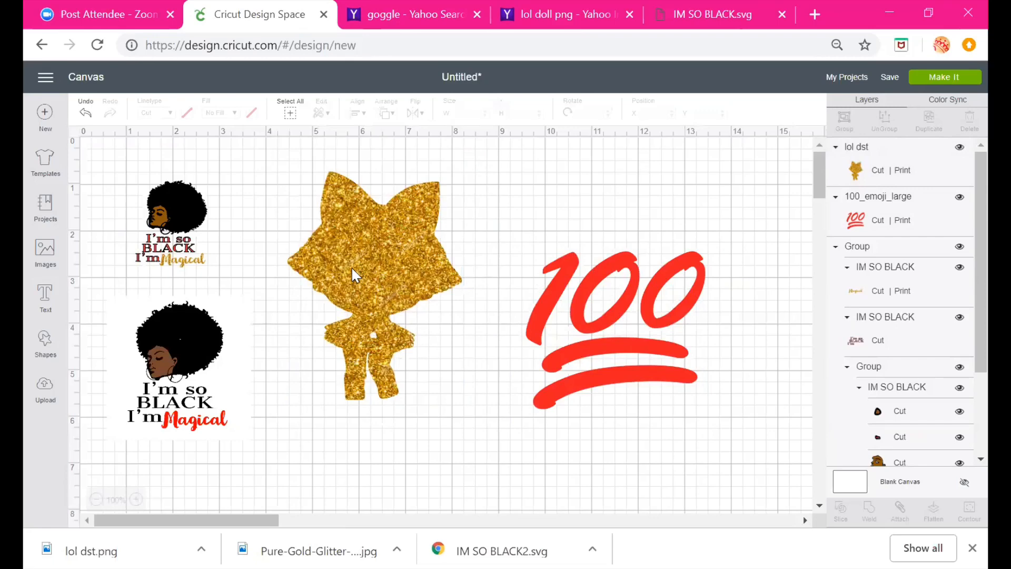
pyautogui.click(328, 185)
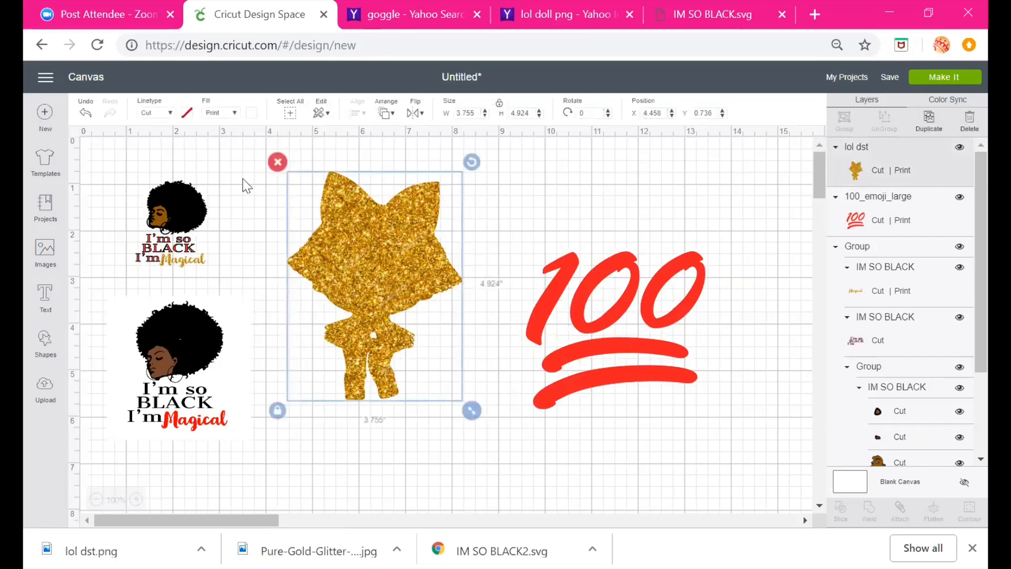
pyautogui.click(251, 112)
pyautogui.click(303, 161)
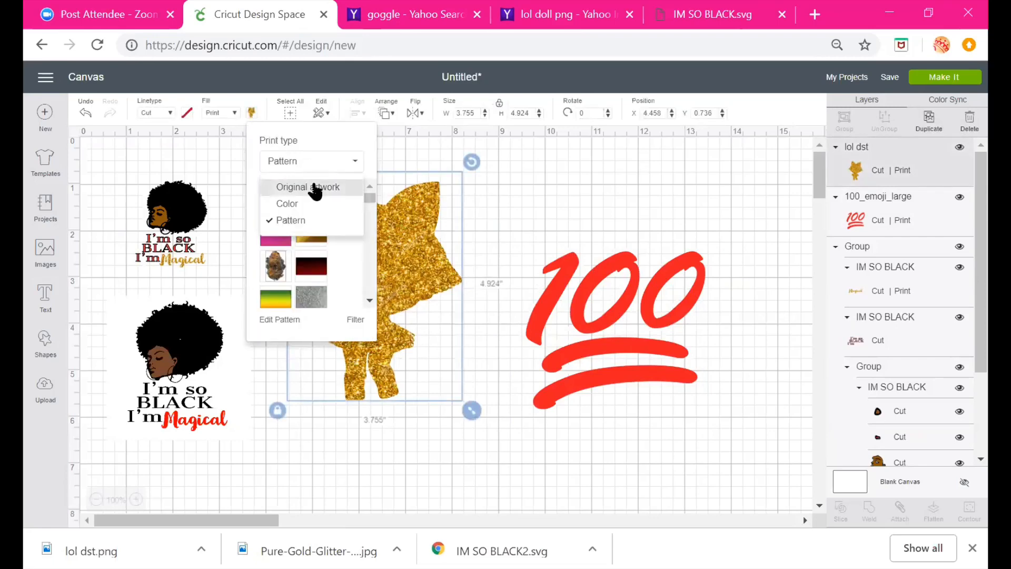
pyautogui.click(315, 188)
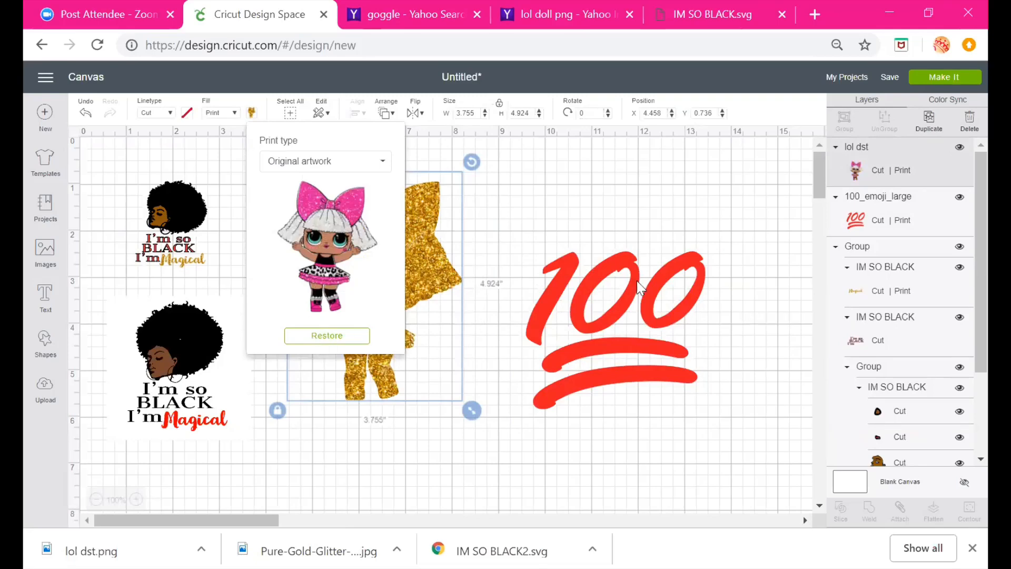
pyautogui.click(578, 214)
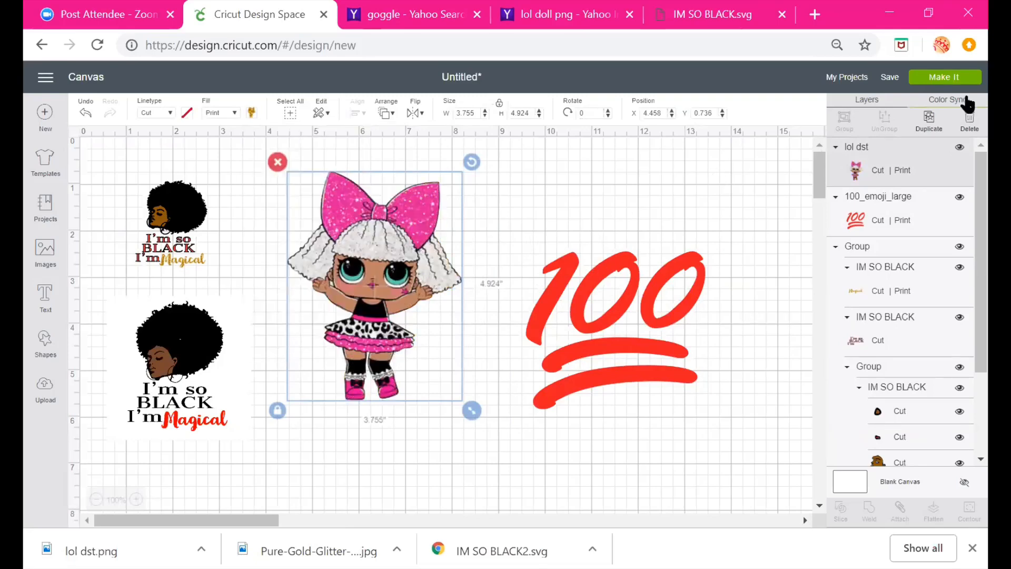
# Duplicate the LOL doll and fill the copy with the gold glitter pattern, moving it beside the original
pyautogui.click(929, 118)
pyautogui.moveTo(413, 311); pyautogui.dragTo(391, 353)
pyautogui.click(251, 113)
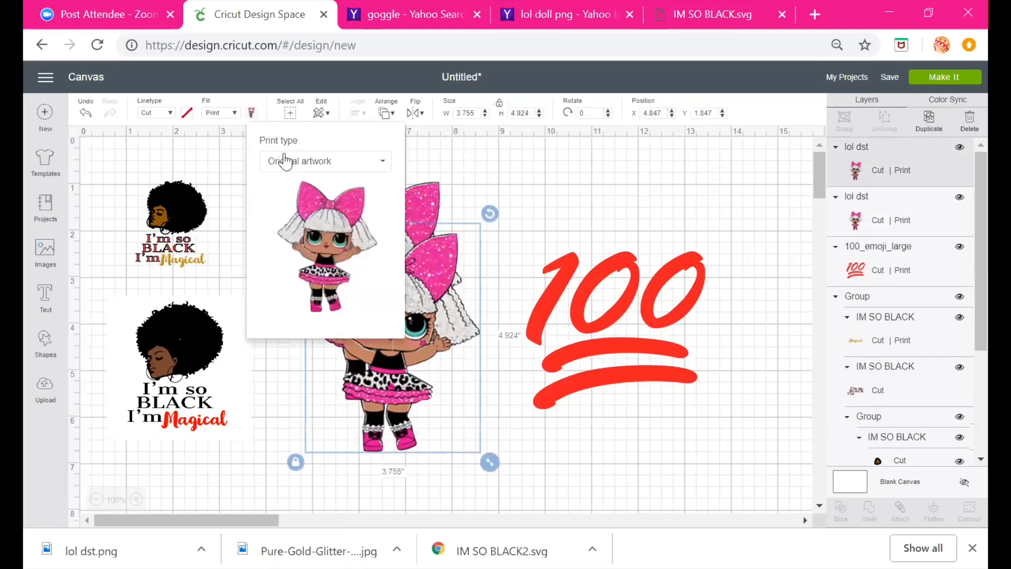
pyautogui.click(305, 161)
pyautogui.click(295, 219)
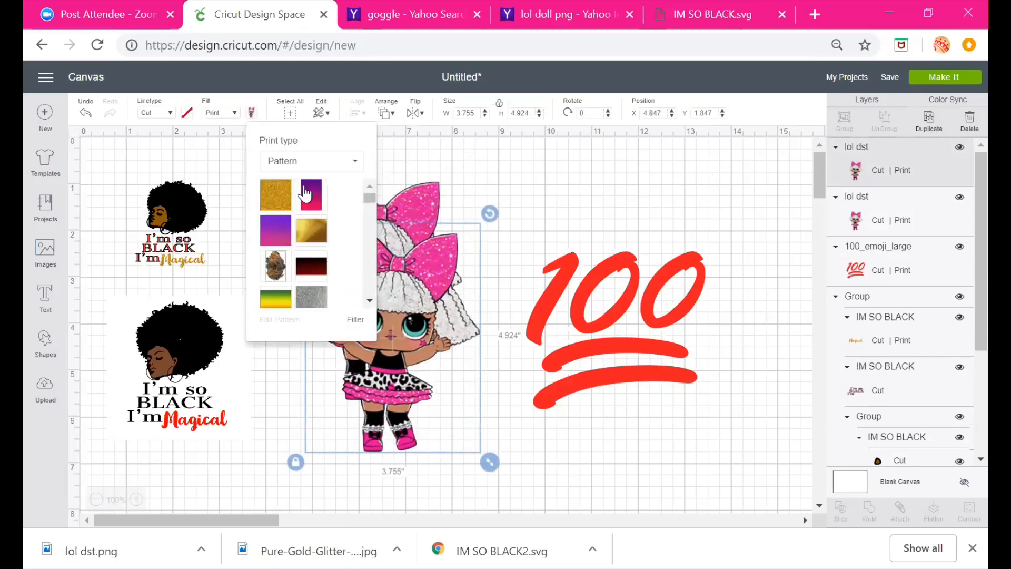
pyautogui.click(275, 195)
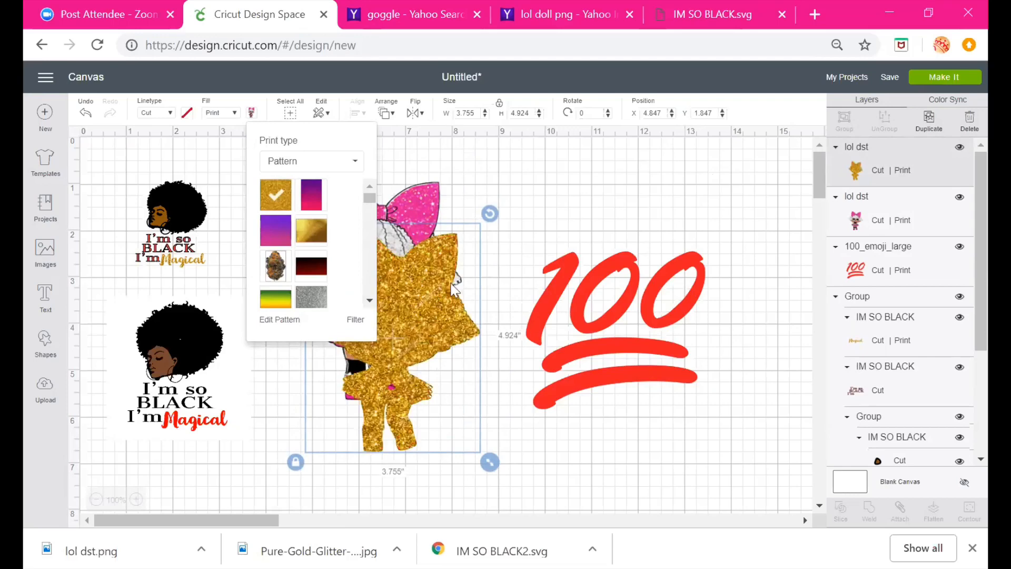
pyautogui.moveTo(430, 289); pyautogui.dragTo(482, 222)
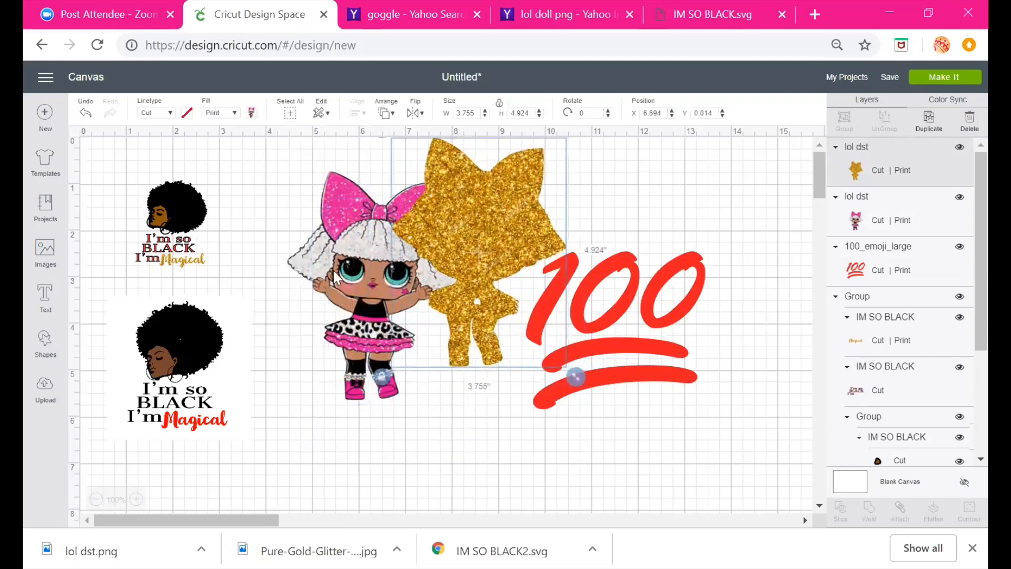
# Send the original doll to the front so it sits above the glitter copy
pyautogui.moveTo(332, 268); pyautogui.dragTo(298, 286)
pyautogui.rightClick(298, 286)
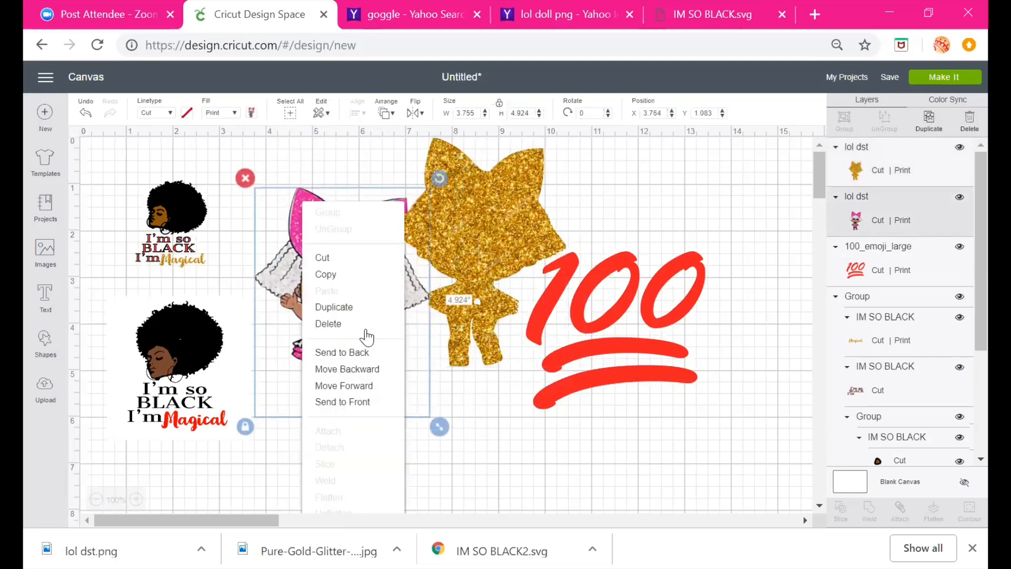
pyautogui.click(339, 402)
pyautogui.moveTo(340, 375); pyautogui.dragTo(481, 268)
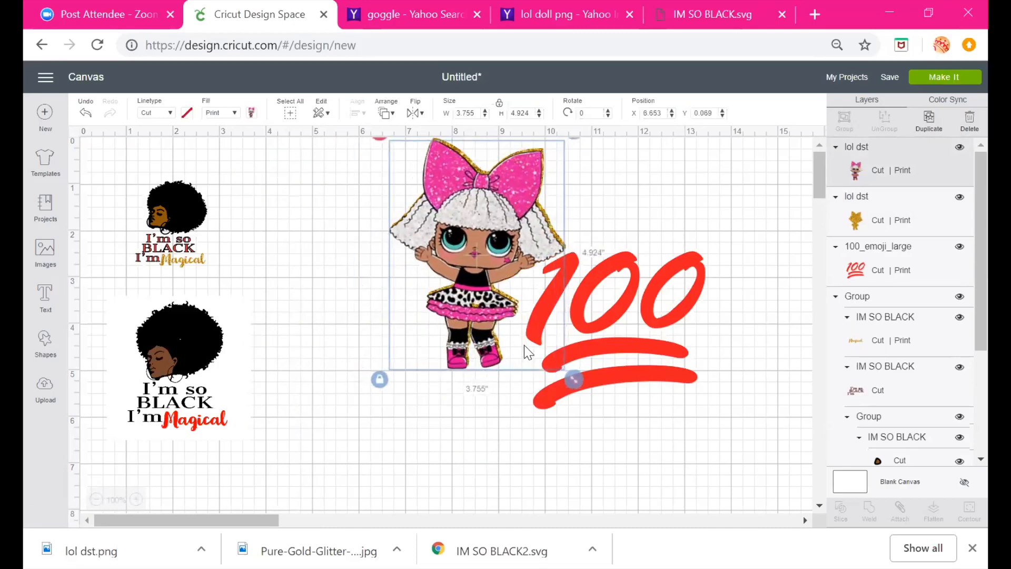
pyautogui.moveTo(481, 225); pyautogui.dragTo(368, 259)
# Move the 100 emoji out of the way toward the canvas's right edge
pyautogui.click(520, 214)
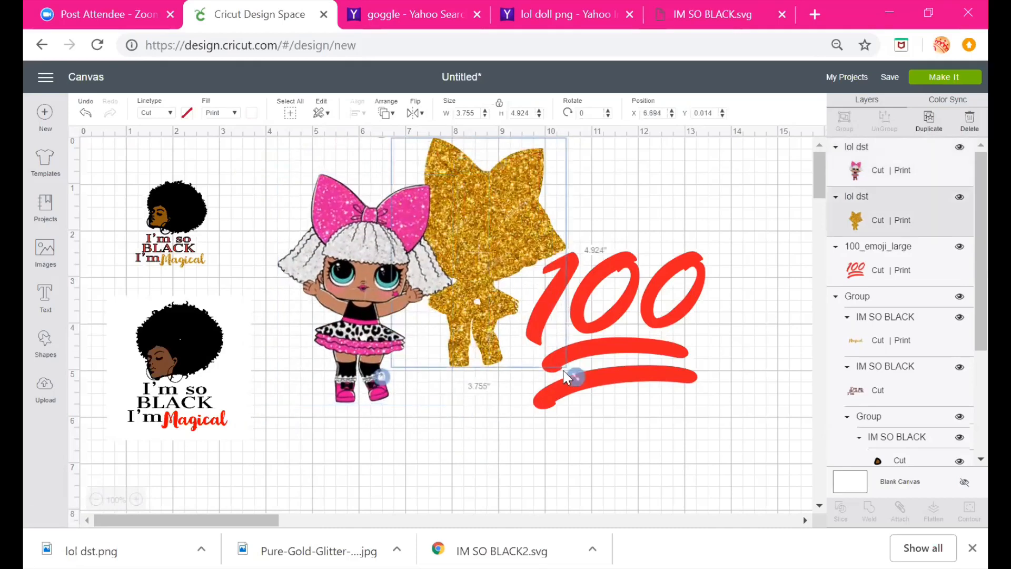
pyautogui.moveTo(586, 356); pyautogui.dragTo(585, 355)
pyautogui.moveTo(595, 290); pyautogui.dragTo(737, 287)
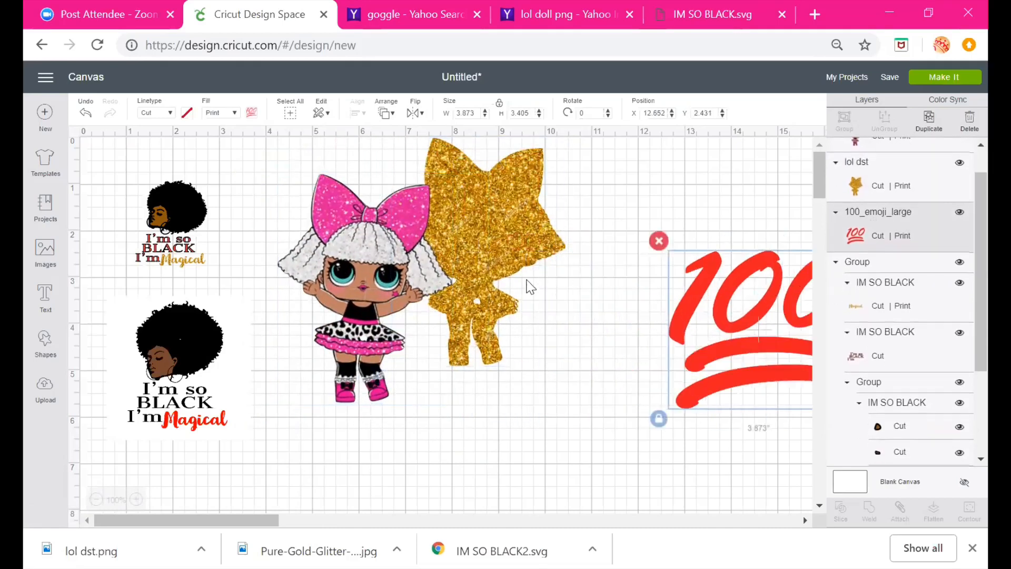
# Resize the gold glitter copy so it is slightly larger than the doll
pyautogui.click(518, 258)
pyautogui.moveTo(582, 363); pyautogui.dragTo(610, 420)
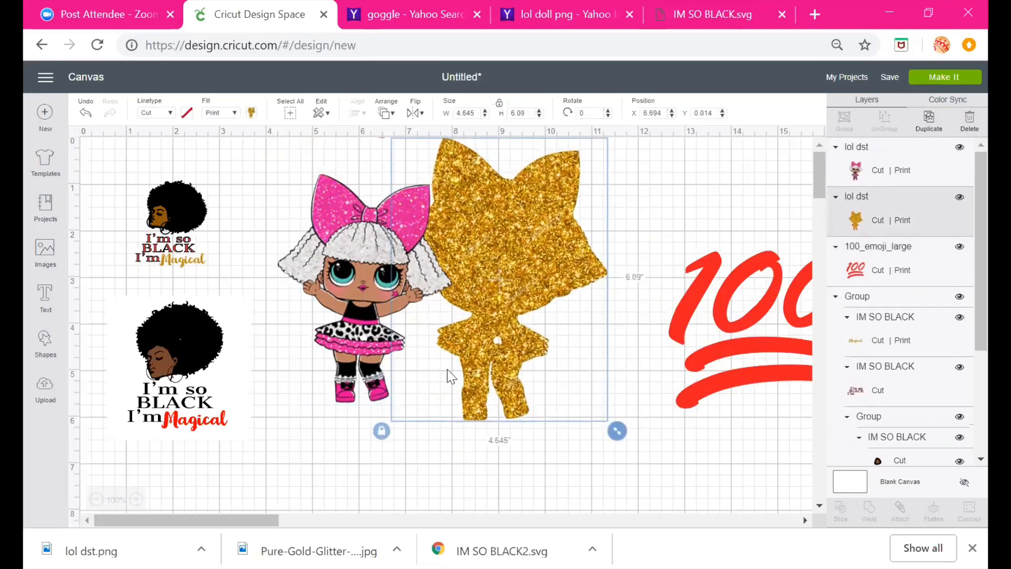
pyautogui.click(348, 327)
pyautogui.moveTo(347, 327); pyautogui.dragTo(369, 308)
pyautogui.click(518, 355)
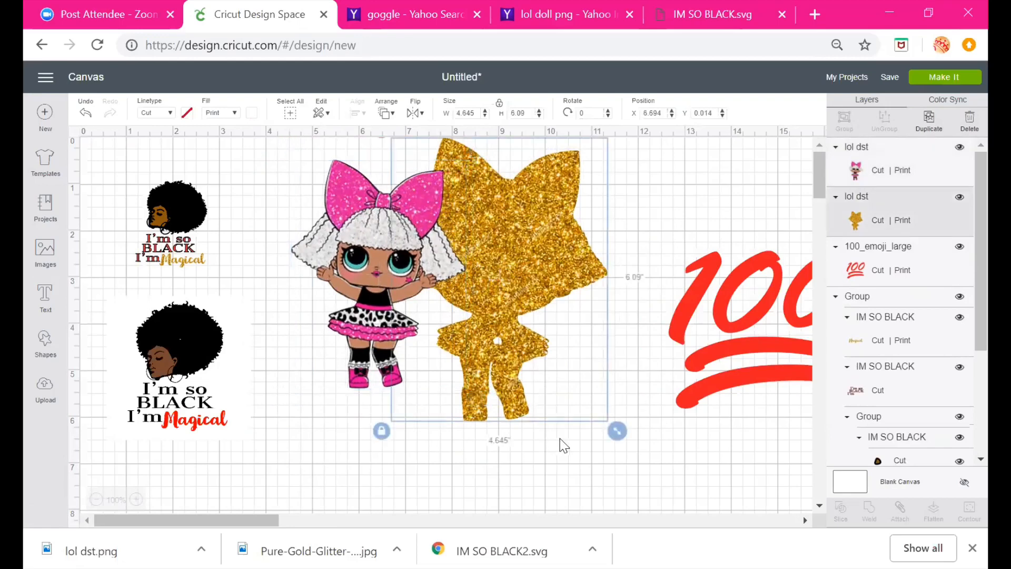
pyautogui.moveTo(603, 433); pyautogui.dragTo(529, 392)
# Place the doll over the glitter copy and shrink it to about 3.71 × 4.87 inches as a glitter outline
pyautogui.moveTo(384, 325); pyautogui.dragTo(485, 280)
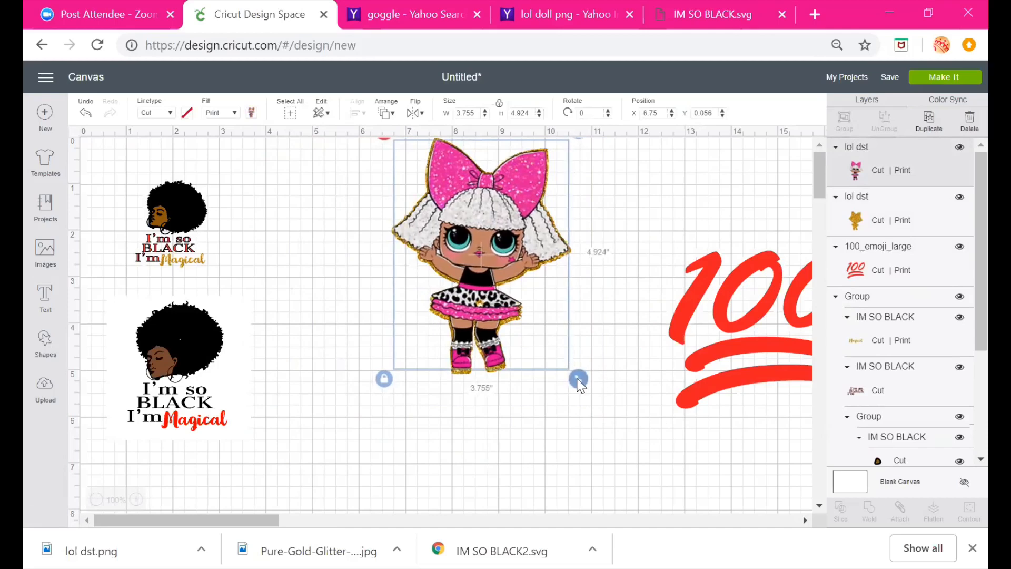
pyautogui.moveTo(578, 378); pyautogui.dragTo(581, 383)
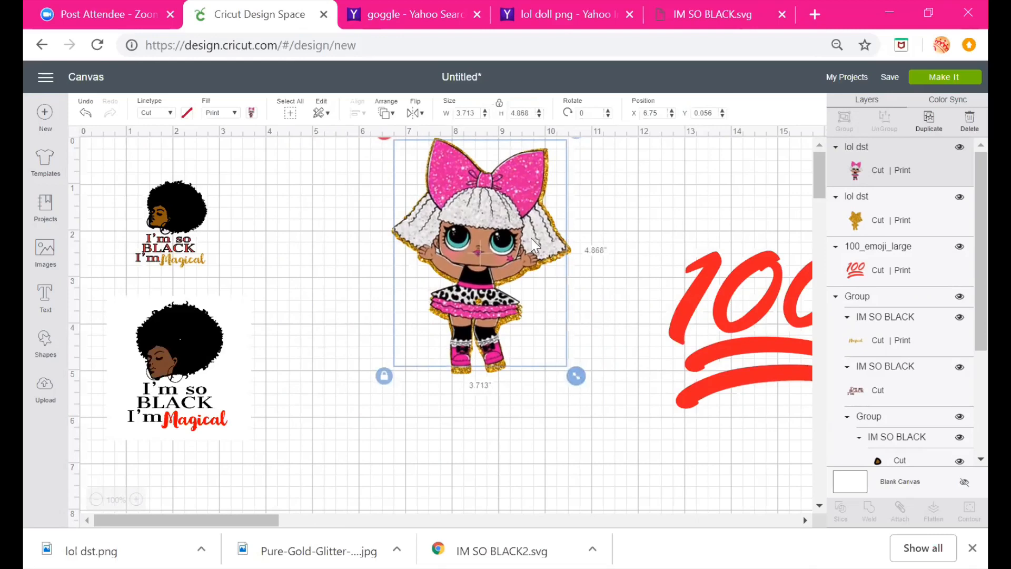
pyautogui.click(620, 206)
pyautogui.moveTo(497, 221); pyautogui.dragTo(498, 224)
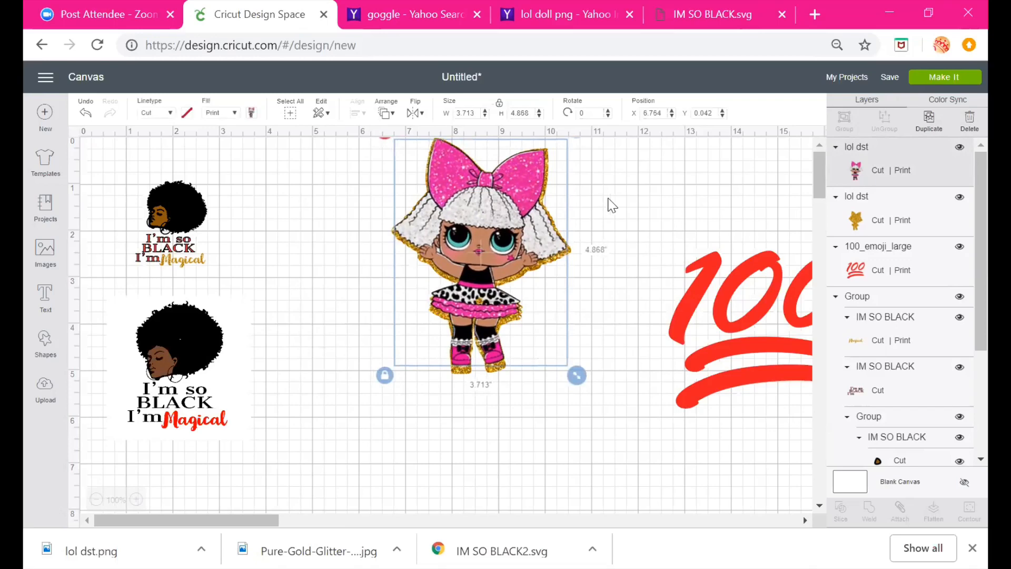
pyautogui.click(579, 211)
pyautogui.click(473, 224)
pyautogui.click(586, 220)
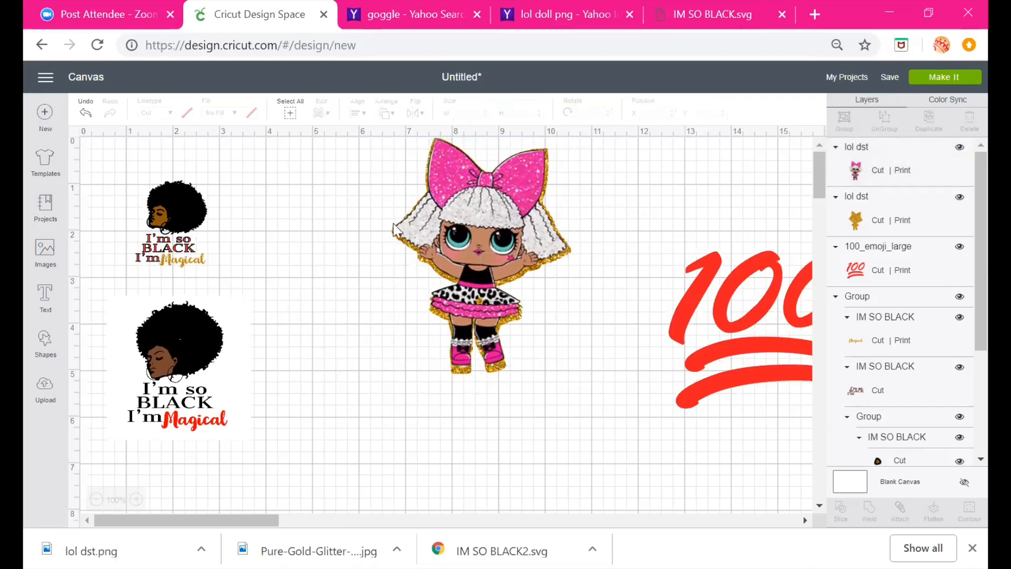
# Select the doll and its glitter copy, group and flatten them, and reposition the result
pyautogui.moveTo(366, 215); pyautogui.dragTo(590, 412)
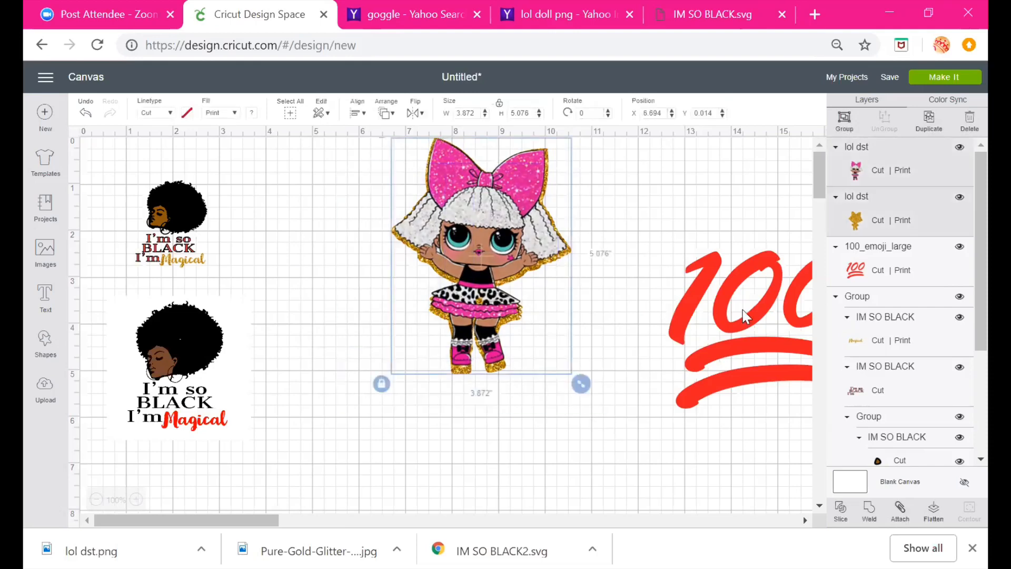
pyautogui.click(850, 123)
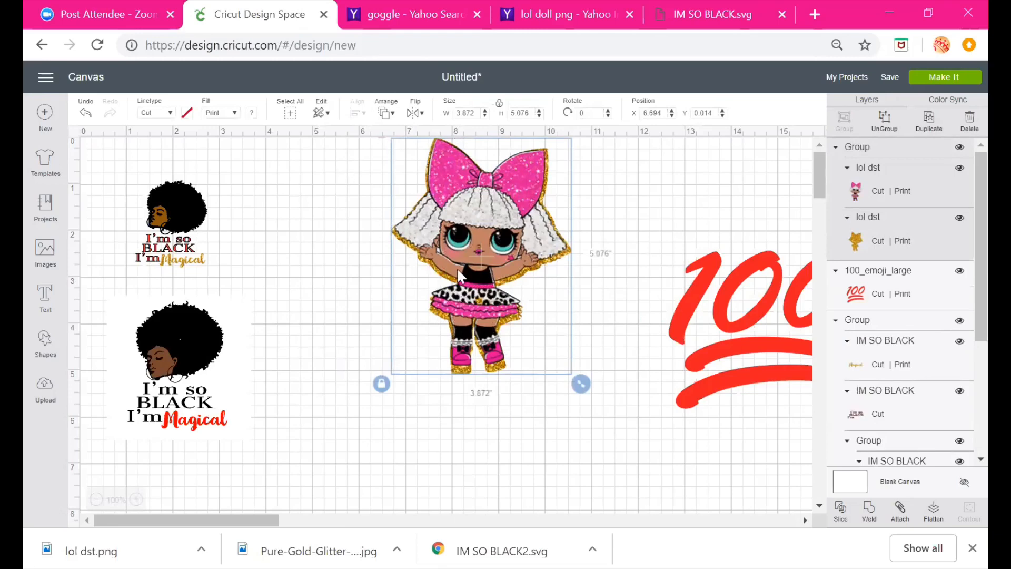
pyautogui.click(934, 509)
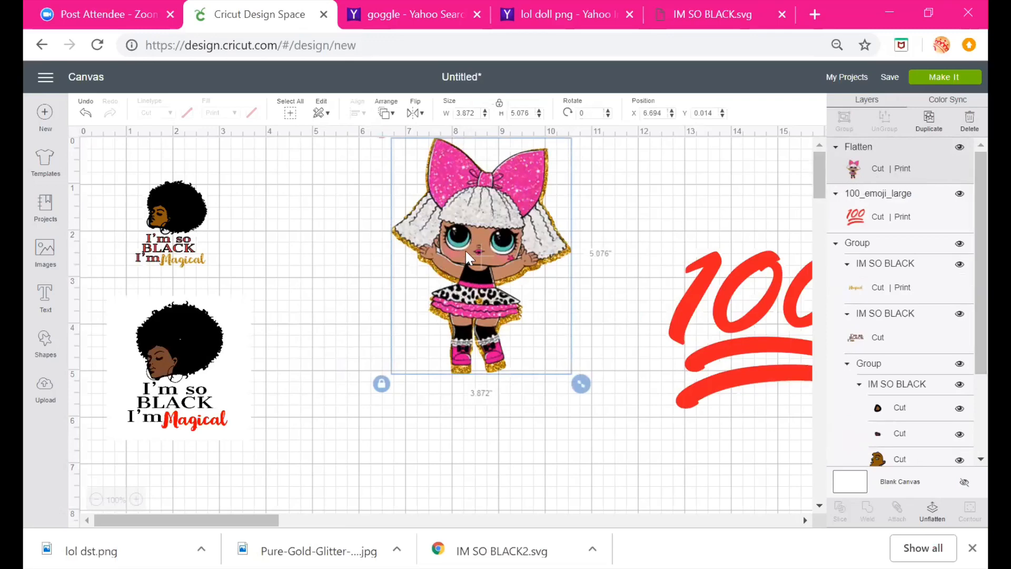
pyautogui.moveTo(465, 249); pyautogui.dragTo(497, 440)
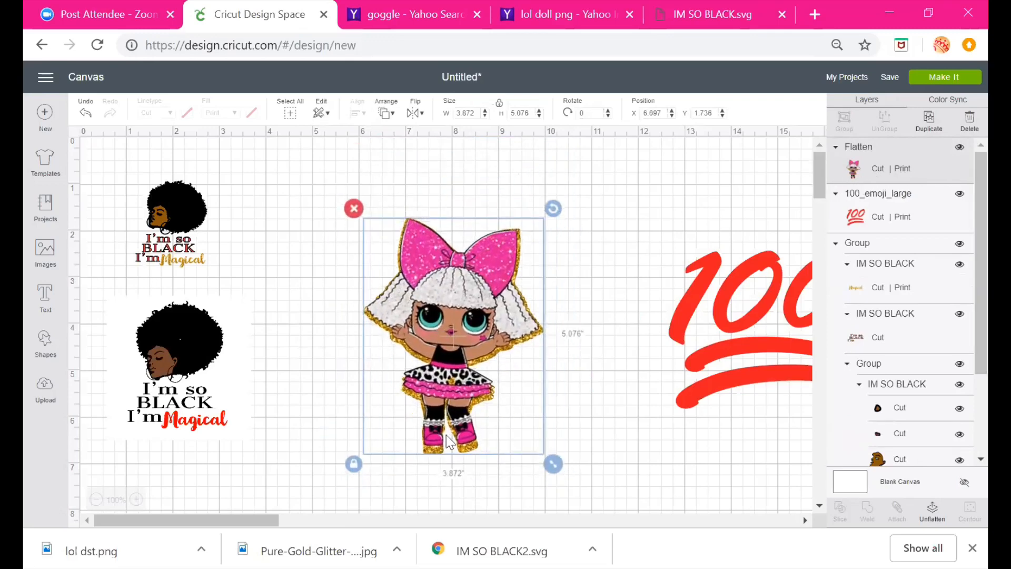
pyautogui.moveTo(439, 426); pyautogui.dragTo(418, 363)
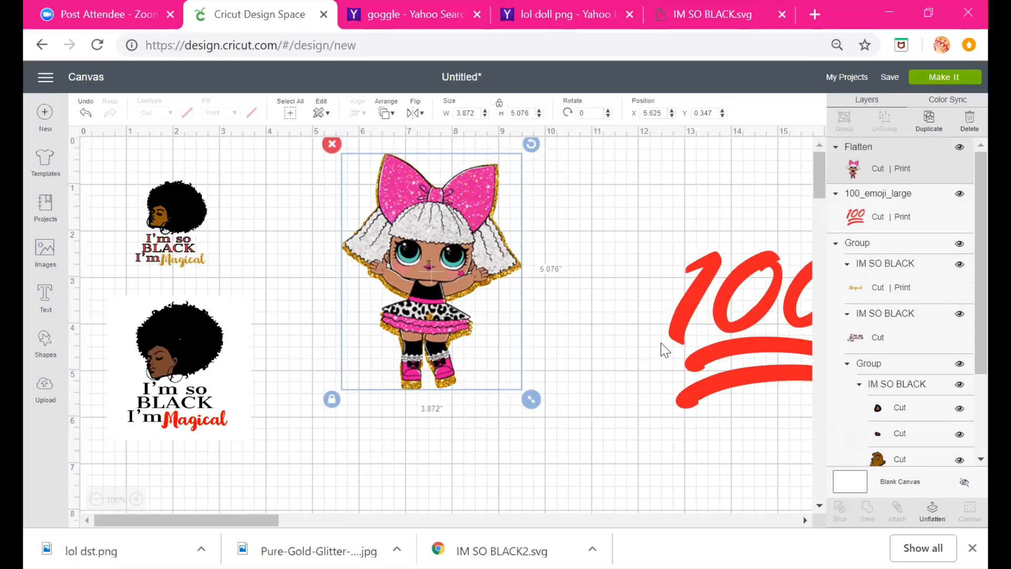
# Delete the 100 emoji from the canvas
pyautogui.moveTo(661, 343); pyautogui.dragTo(533, 430)
pyautogui.click(528, 332)
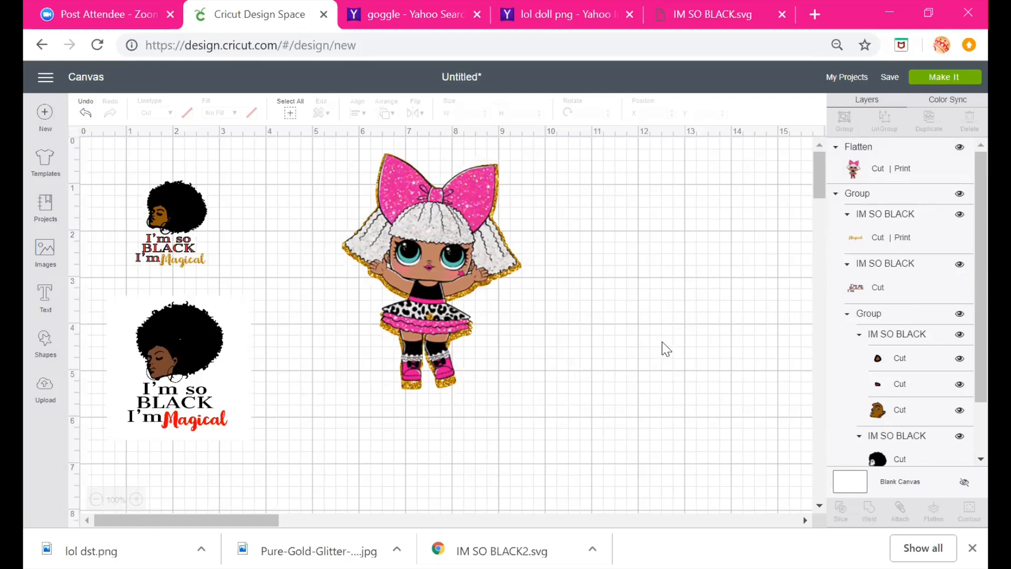
# Arrange the flattened glitter-outlined doll near the canvas centre and nudge the small I'm So Black design
pyautogui.moveTo(475, 277); pyautogui.dragTo(394, 301)
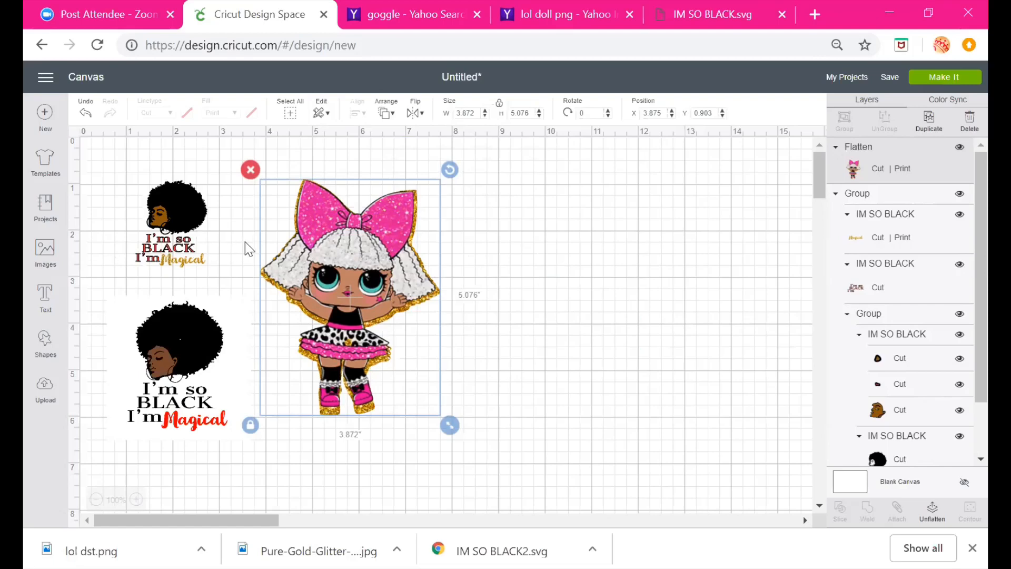
pyautogui.moveTo(346, 291); pyautogui.dragTo(482, 281)
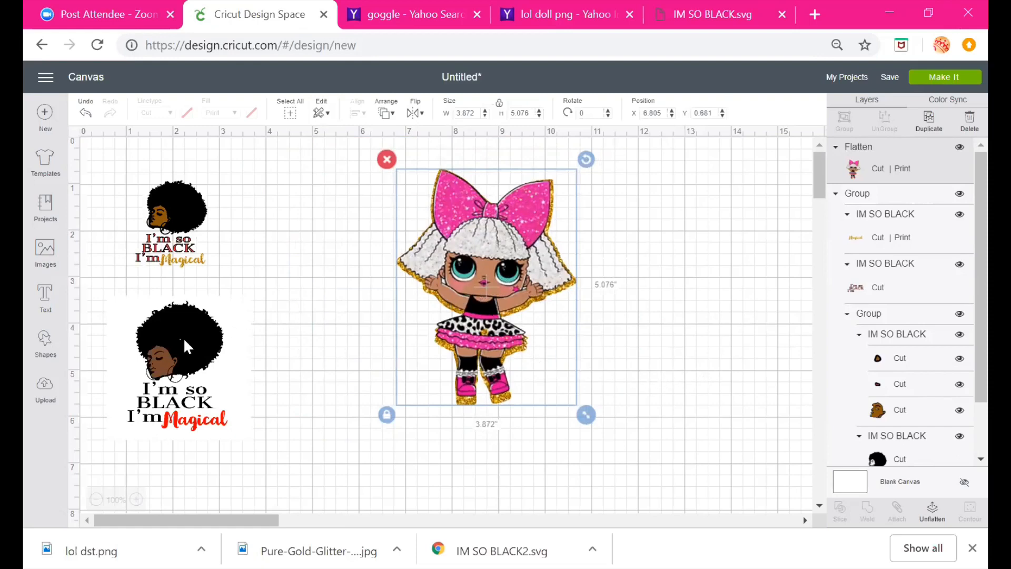
pyautogui.moveTo(472, 223); pyautogui.dragTo(410, 242)
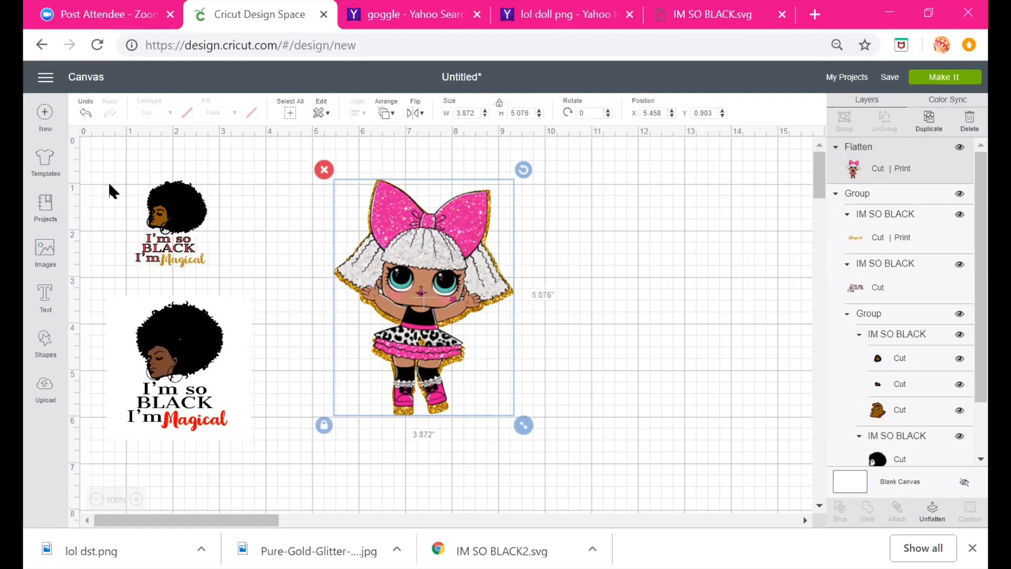
pyautogui.moveTo(181, 198)
pyautogui.mouseDown()
pyautogui.moveTo(174, 178)
pyautogui.moveTo(198, 195)
pyautogui.mouseUp()
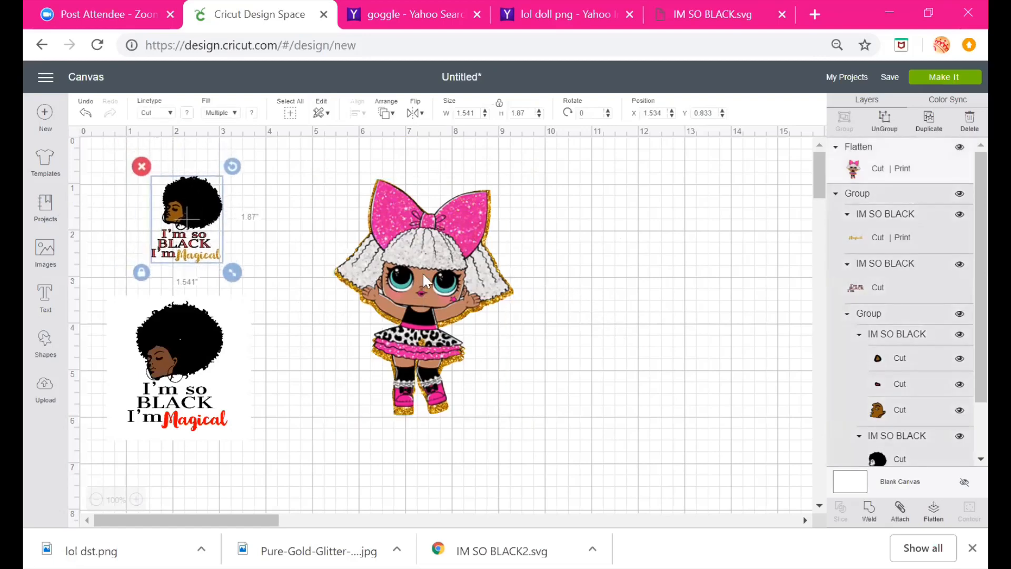
pyautogui.moveTo(407, 271); pyautogui.dragTo(351, 262)
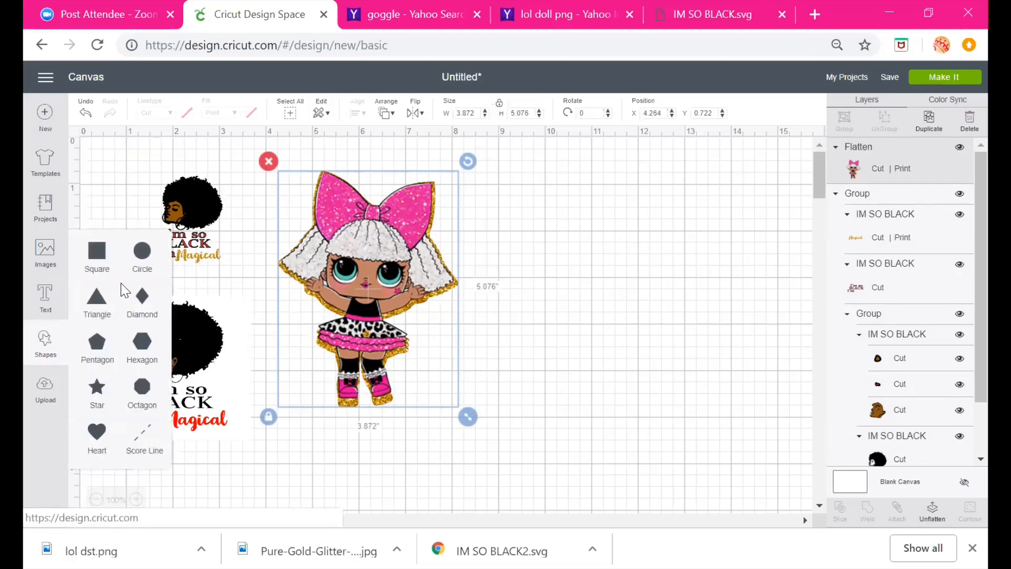
# Move the large I'm So Black image to the right side of the canvas and fill it with the silver glitter pattern
pyautogui.click(498, 270)
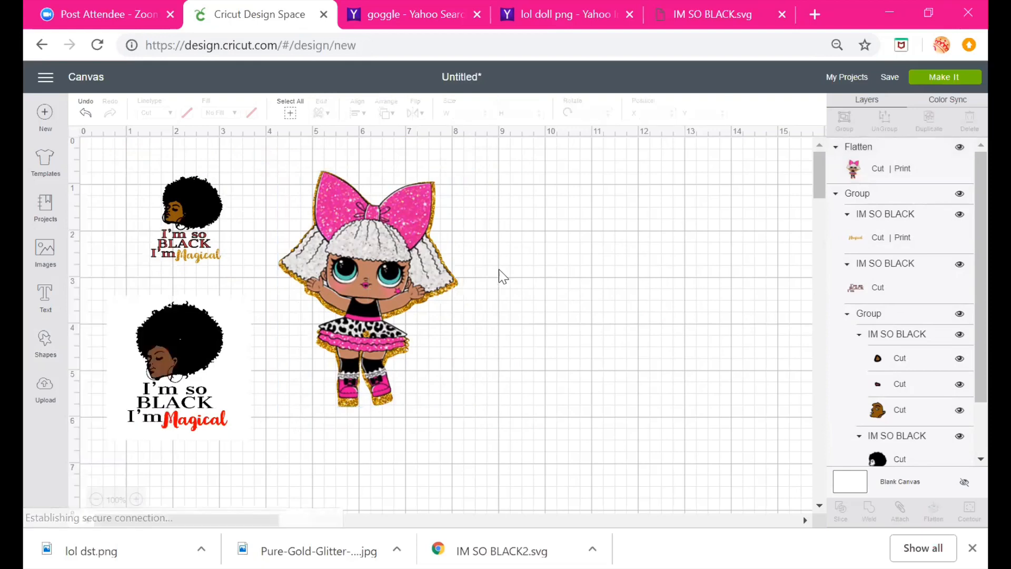
pyautogui.moveTo(176, 391); pyautogui.dragTo(614, 302)
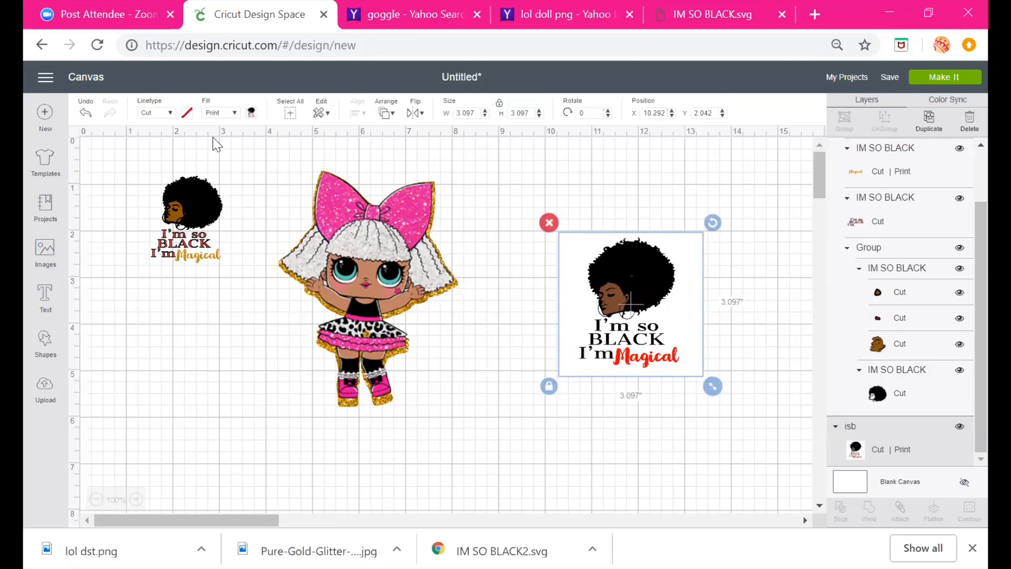
pyautogui.click(233, 112)
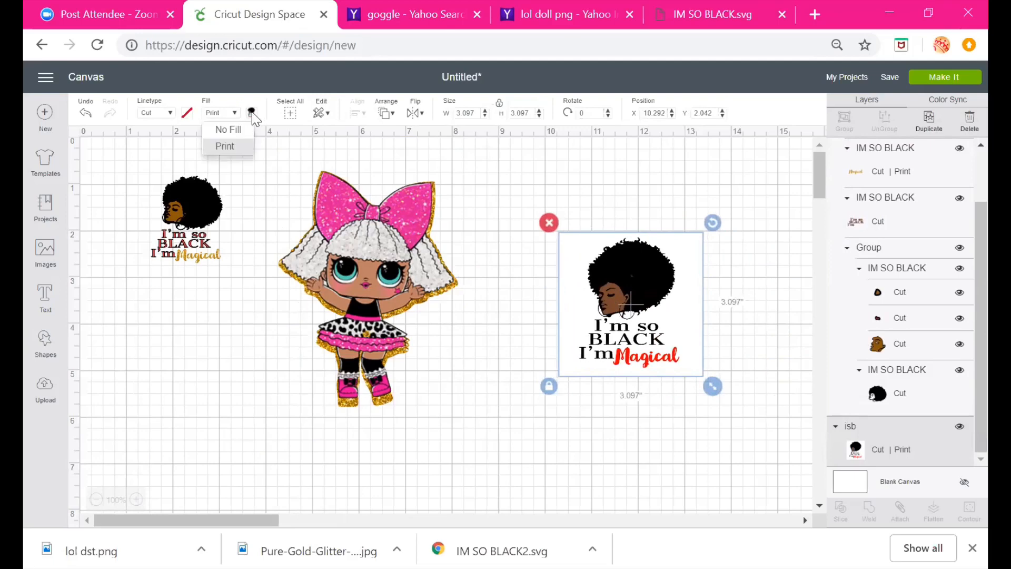
pyautogui.click(252, 113)
pyautogui.click(310, 161)
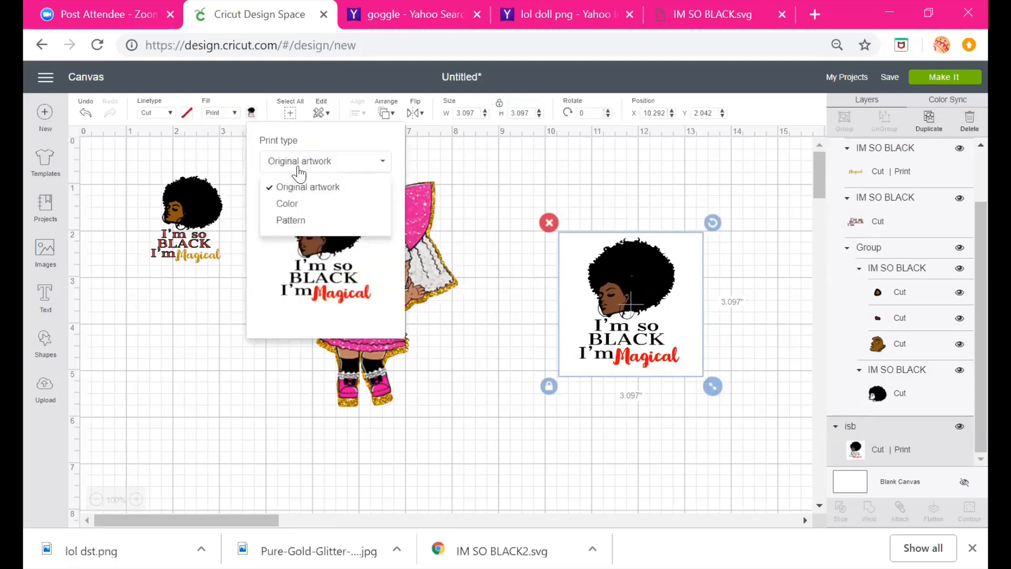
pyautogui.click(314, 220)
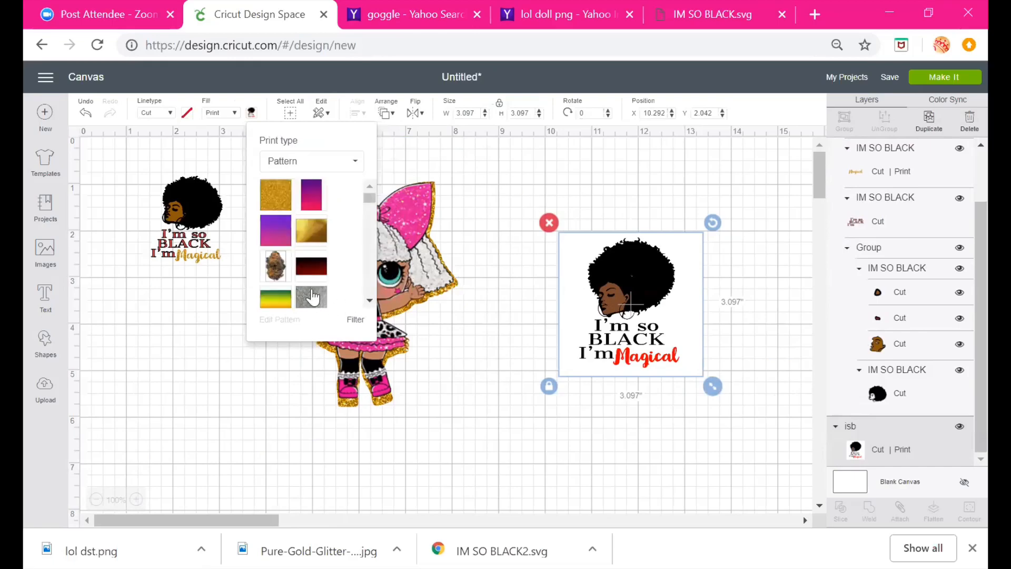
pyautogui.click(314, 301)
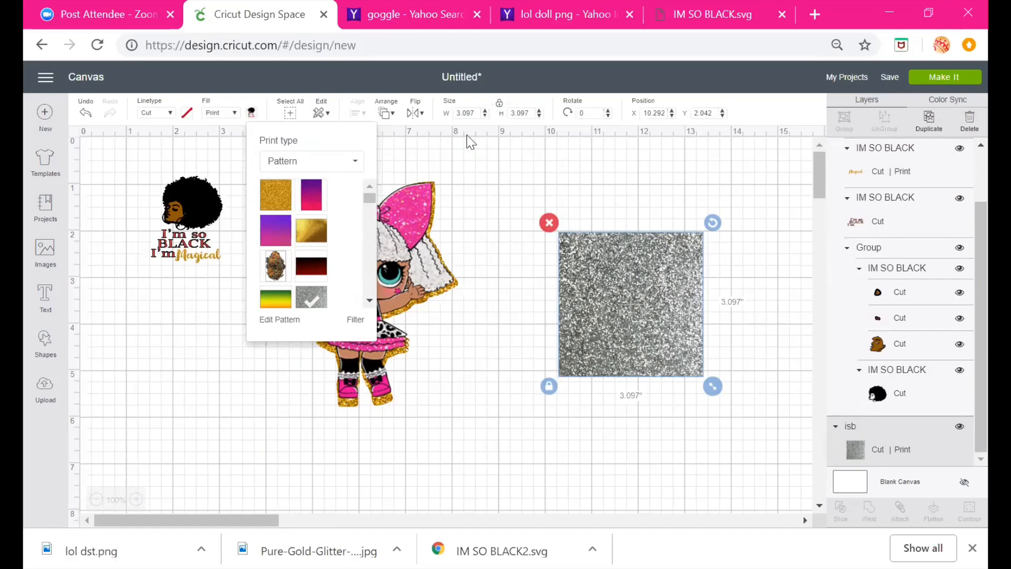
# Enlarge the small I'm So Black design to about 4.35 × 5.27 inches
pyautogui.click(213, 268)
pyautogui.click(211, 252)
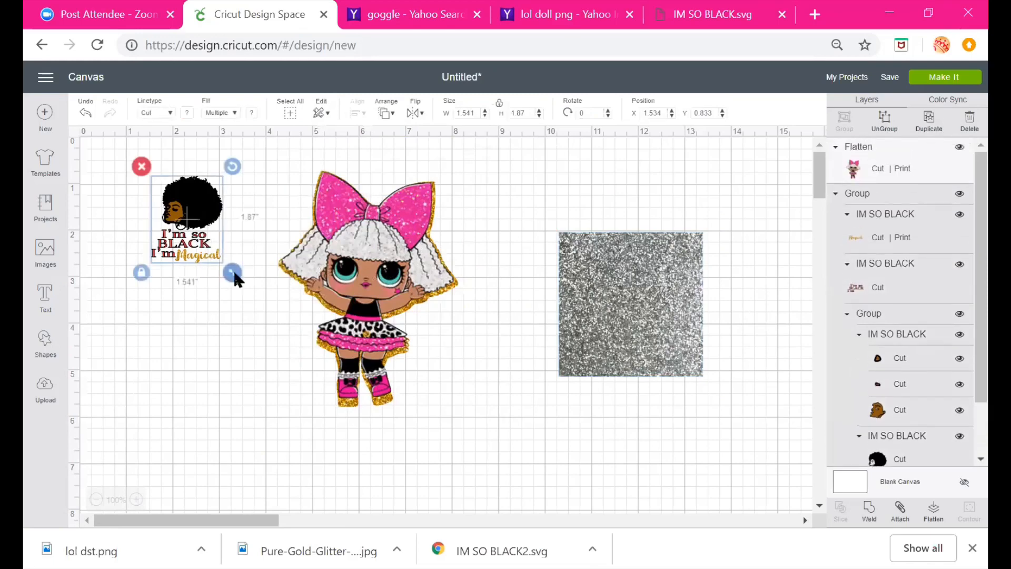
pyautogui.moveTo(230, 273); pyautogui.dragTo(361, 428)
pyautogui.moveTo(304, 384); pyautogui.dragTo(254, 344)
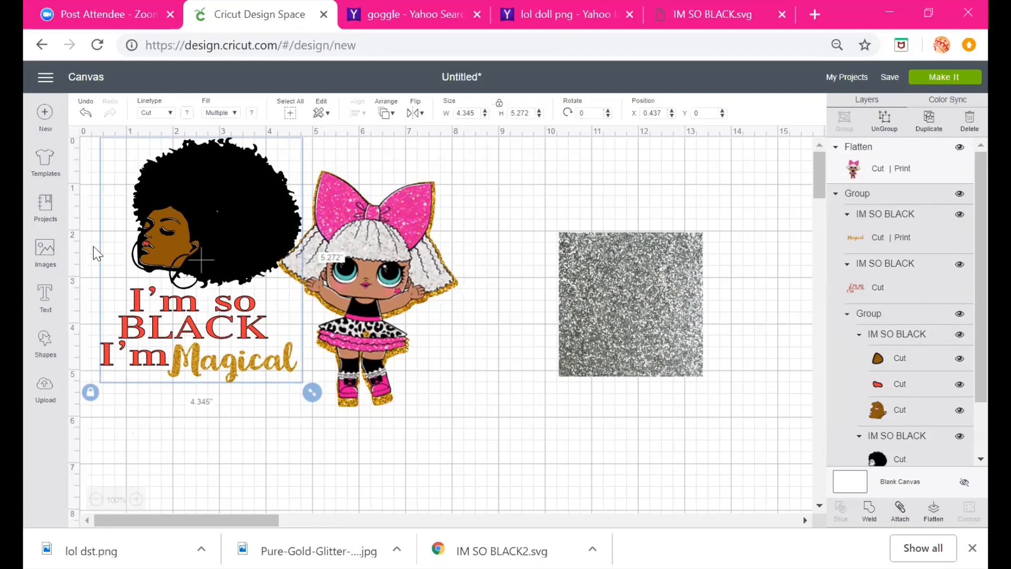
# Upload the lol dst image as a new pattern fill and return to the canvas
pyautogui.click(46, 390)
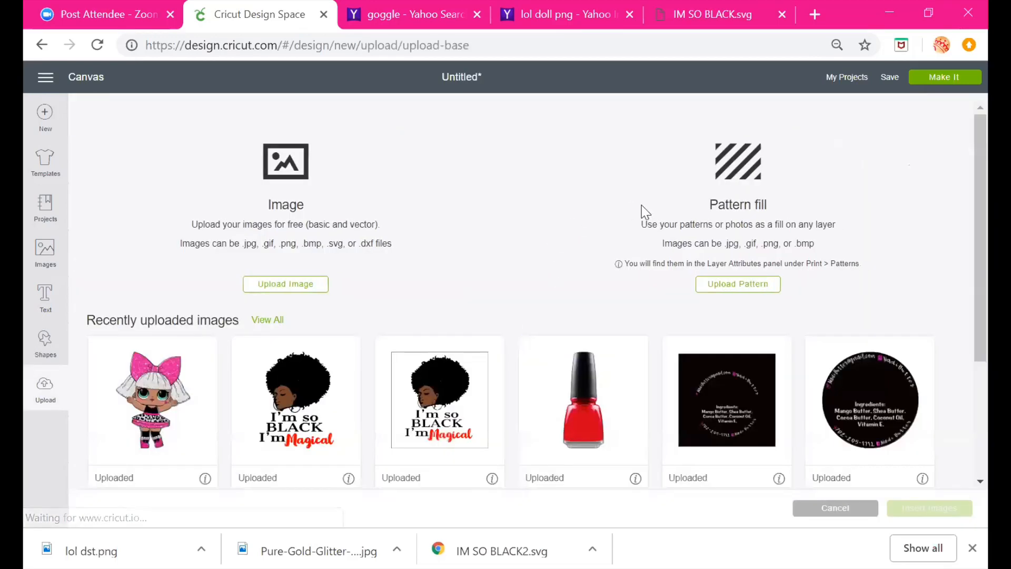
pyautogui.click(738, 287)
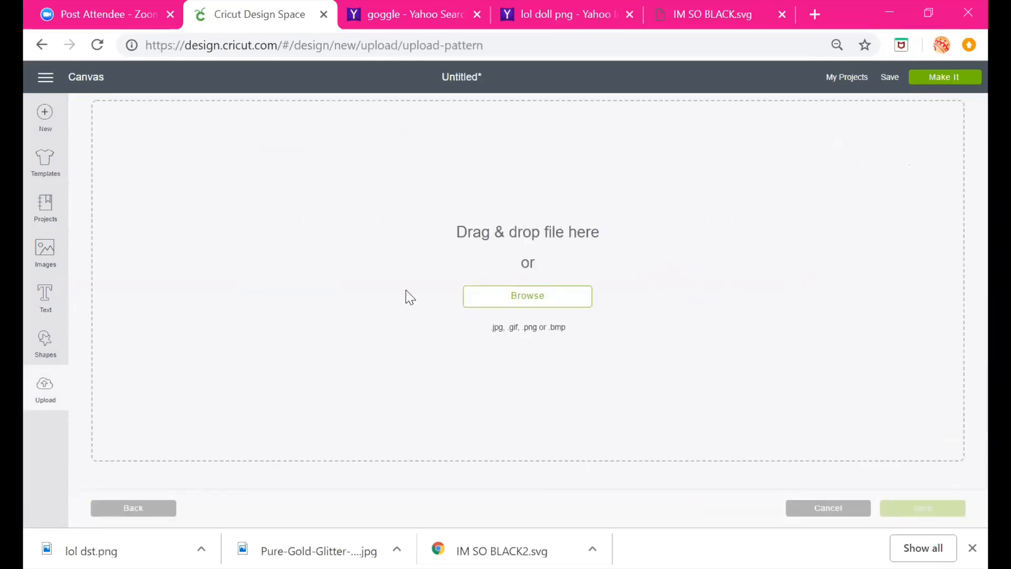
pyautogui.click(571, 293)
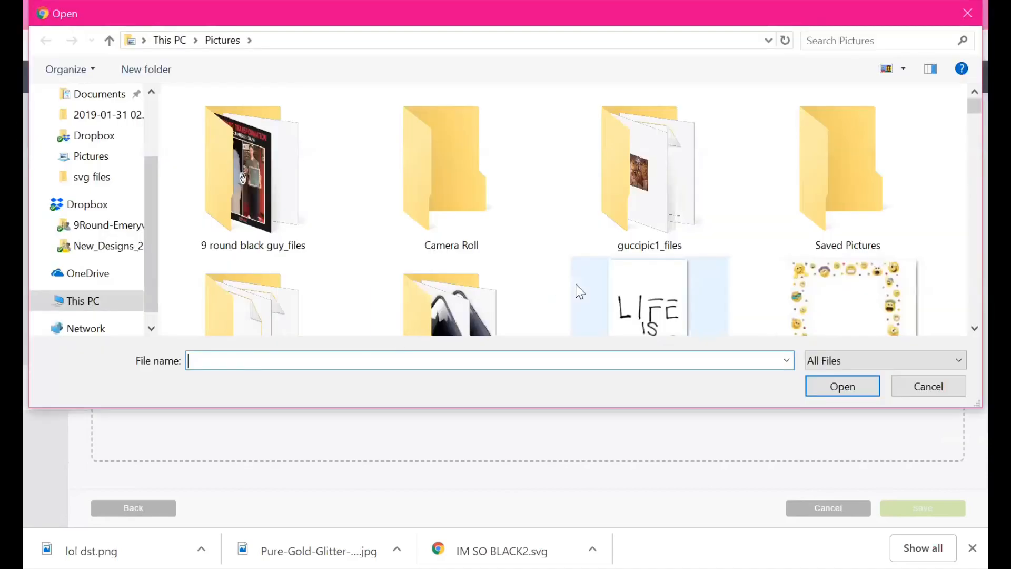
pyautogui.write('lol')
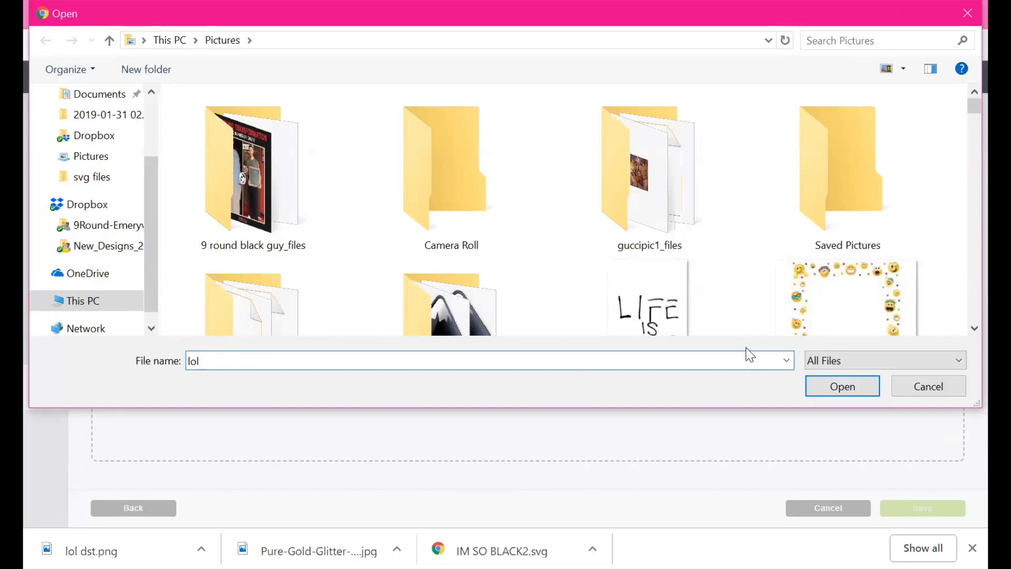
pyautogui.click(691, 369)
pyautogui.click(849, 388)
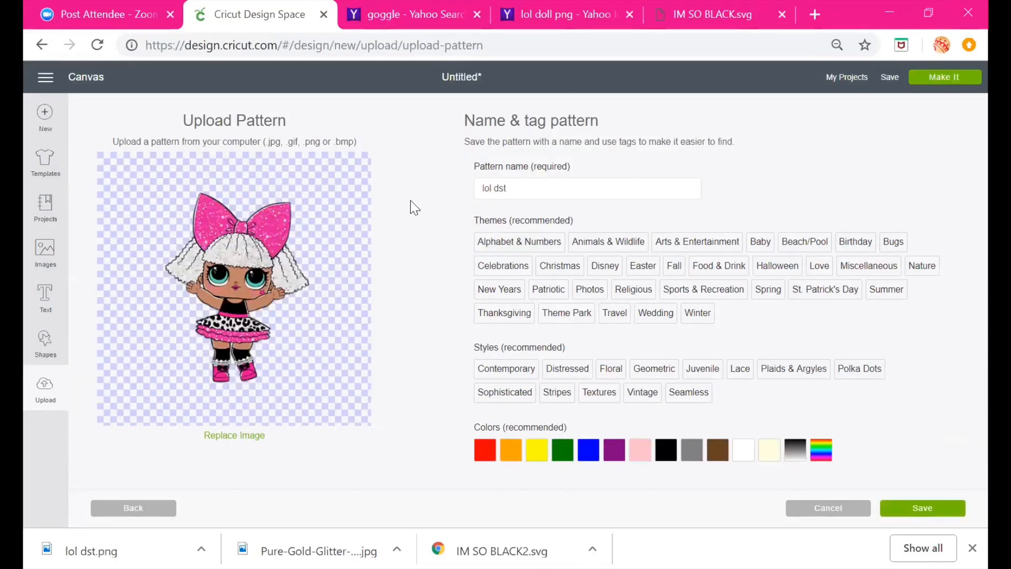
pyautogui.click(951, 516)
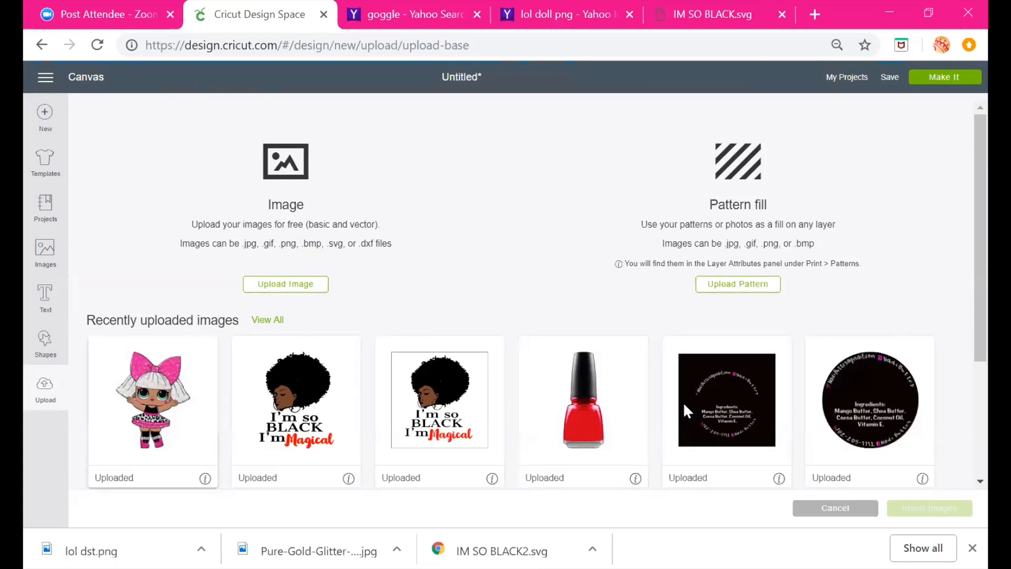
pyautogui.click(87, 79)
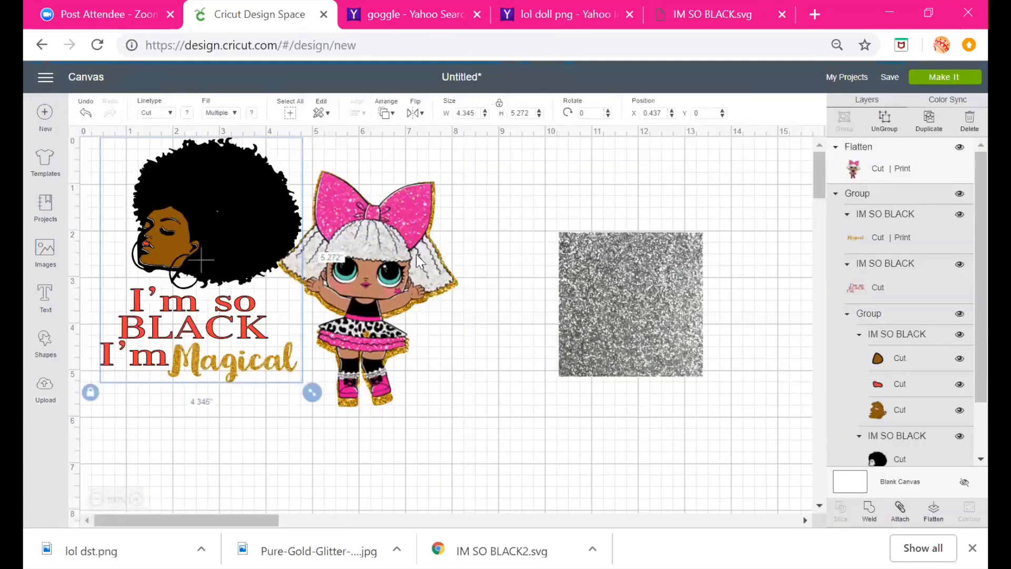
# Nudge the doll up slightly and fill the square image with the uploaded LOL doll pattern
pyautogui.click(479, 273)
pyautogui.moveTo(479, 272); pyautogui.dragTo(476, 261)
pyautogui.click(631, 279)
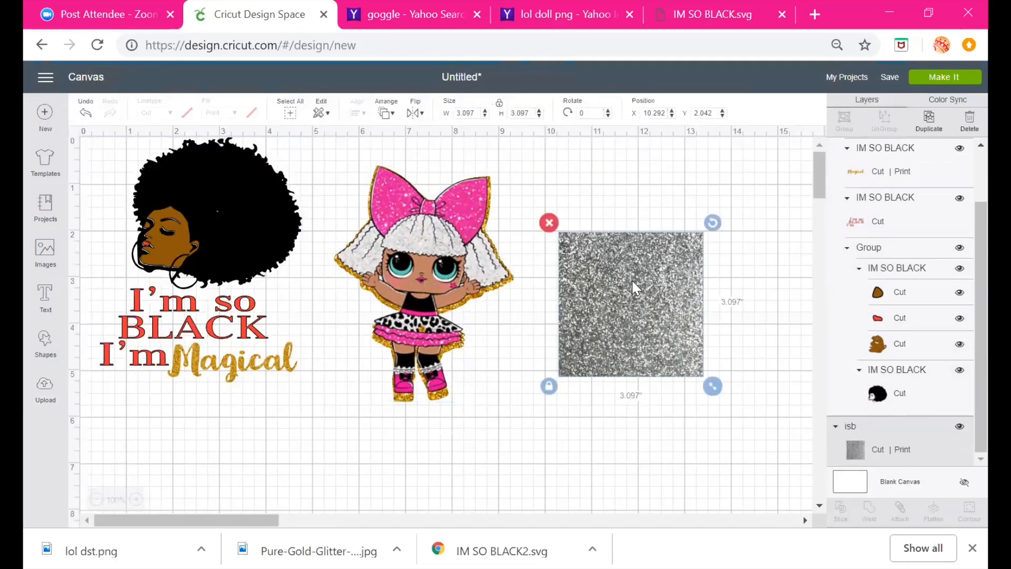
pyautogui.click(251, 113)
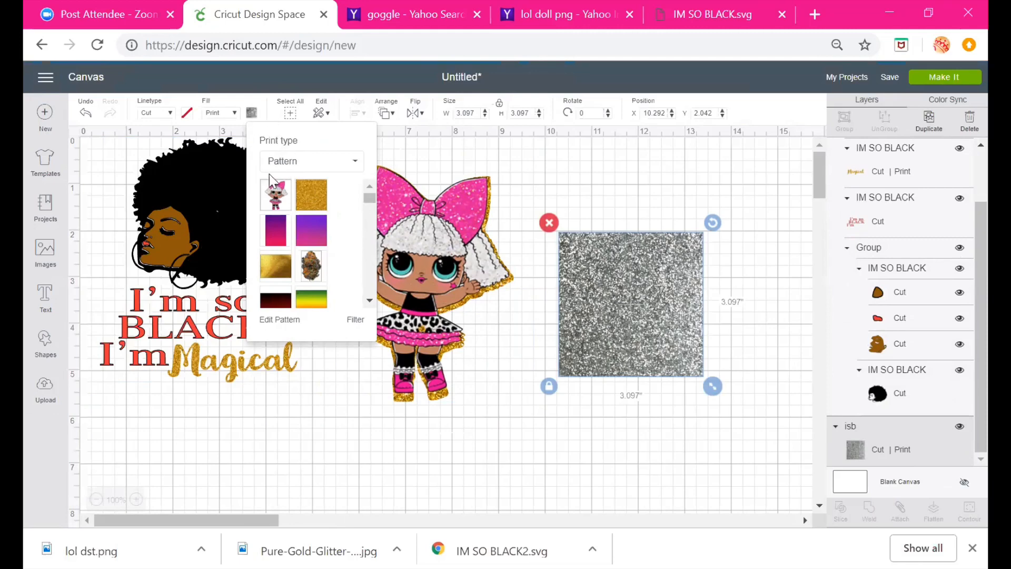
pyautogui.click(296, 165)
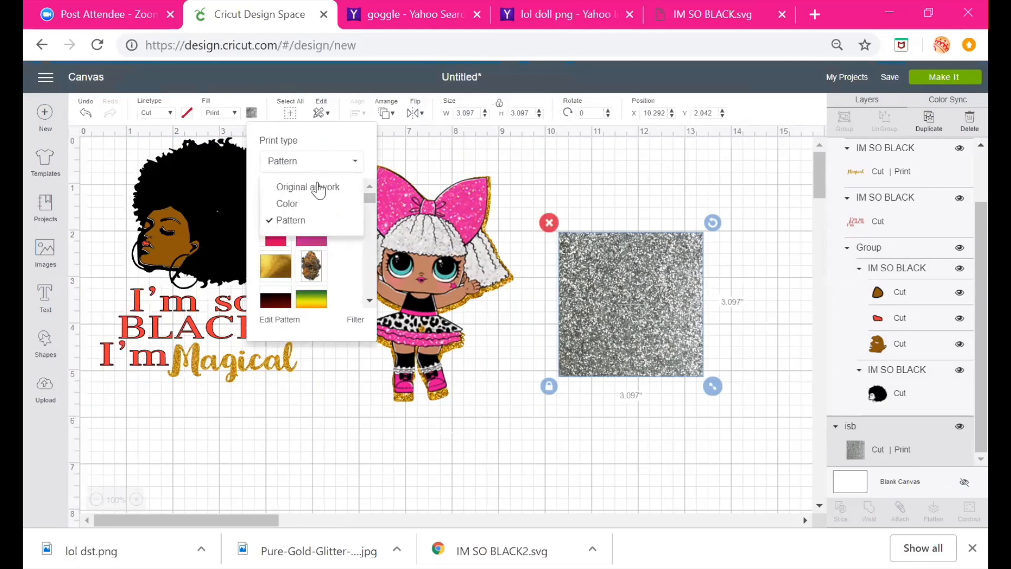
pyautogui.click(291, 219)
pyautogui.click(276, 195)
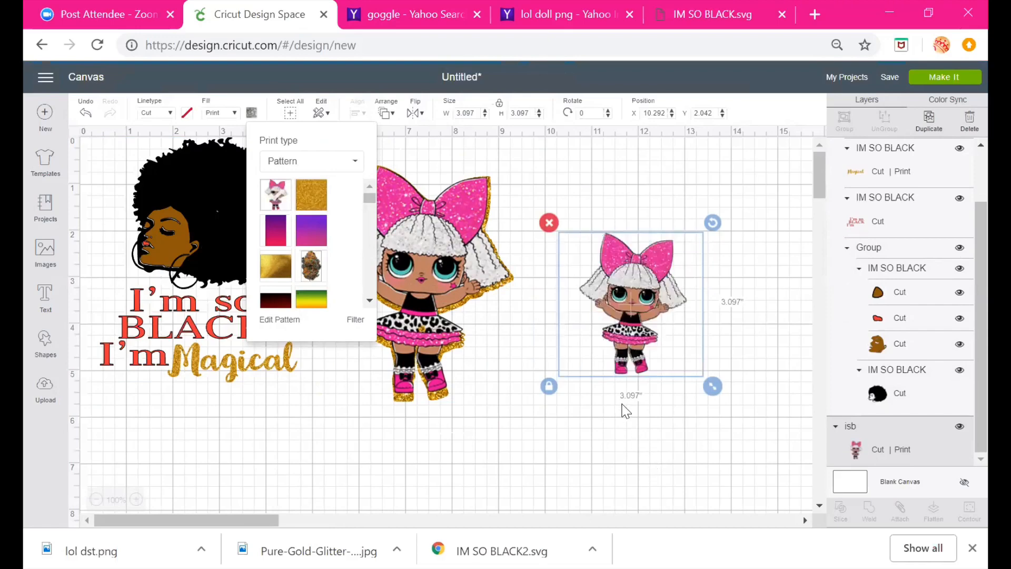
# Edit the doll pattern fill on the square, setting its scale to 12
pyautogui.click(626, 290)
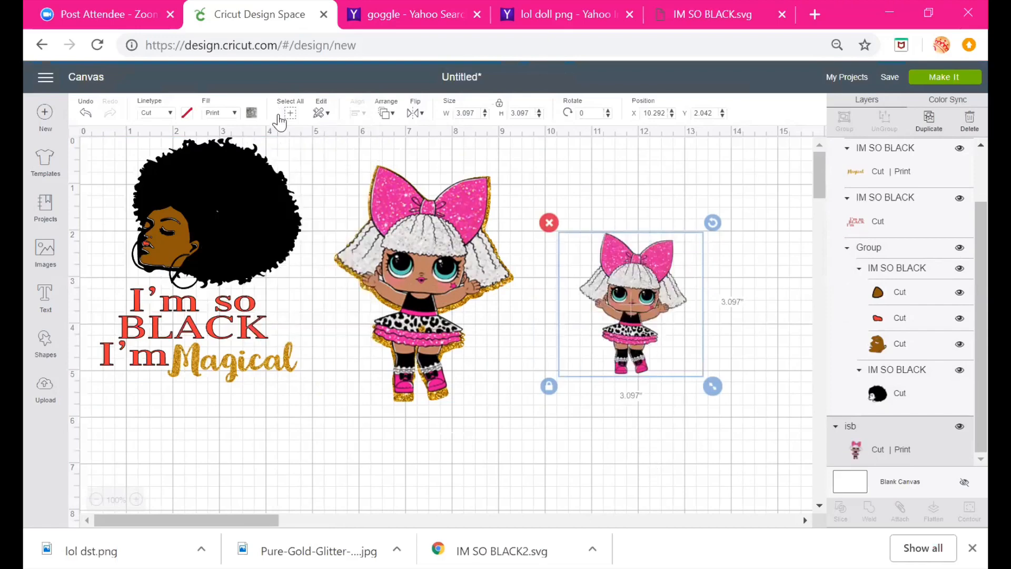
pyautogui.click(252, 114)
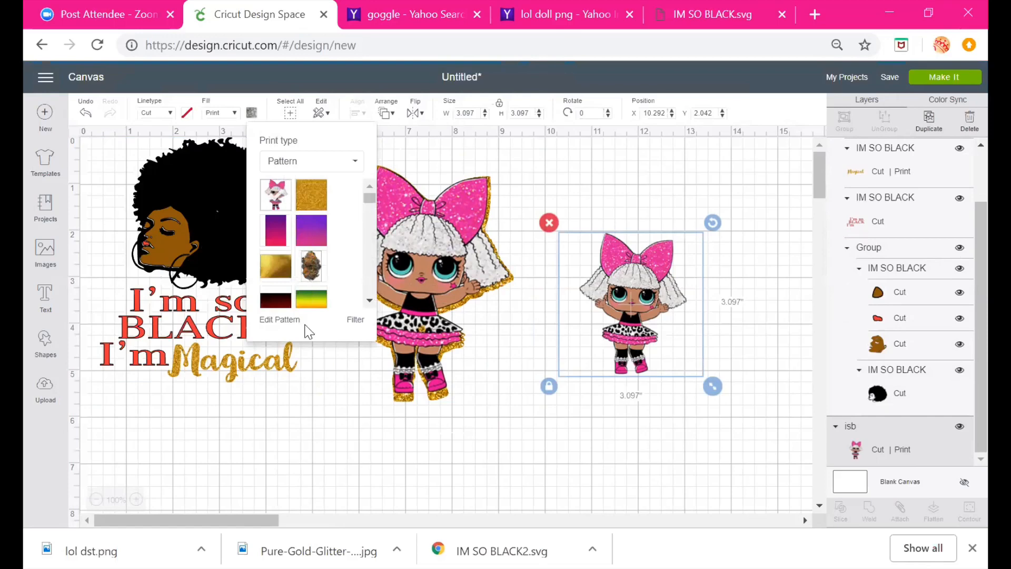
pyautogui.click(284, 324)
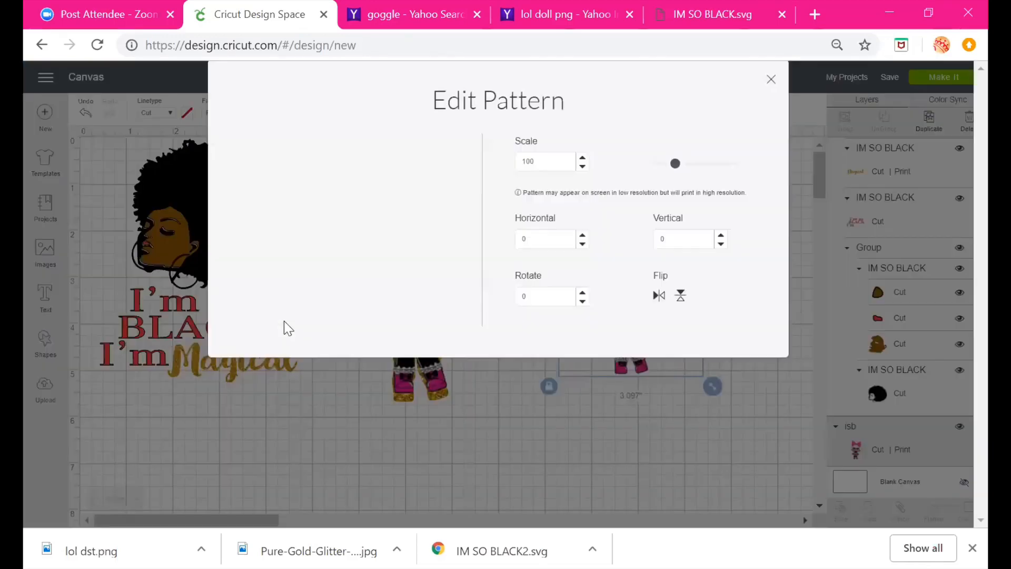
pyautogui.moveTo(675, 188); pyautogui.dragTo(659, 190)
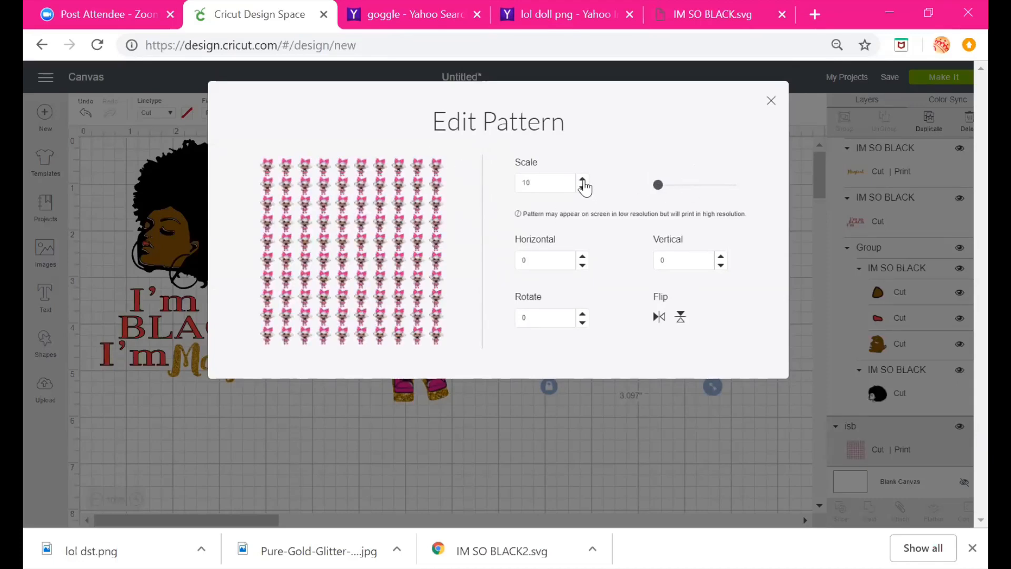
pyautogui.click(582, 180)
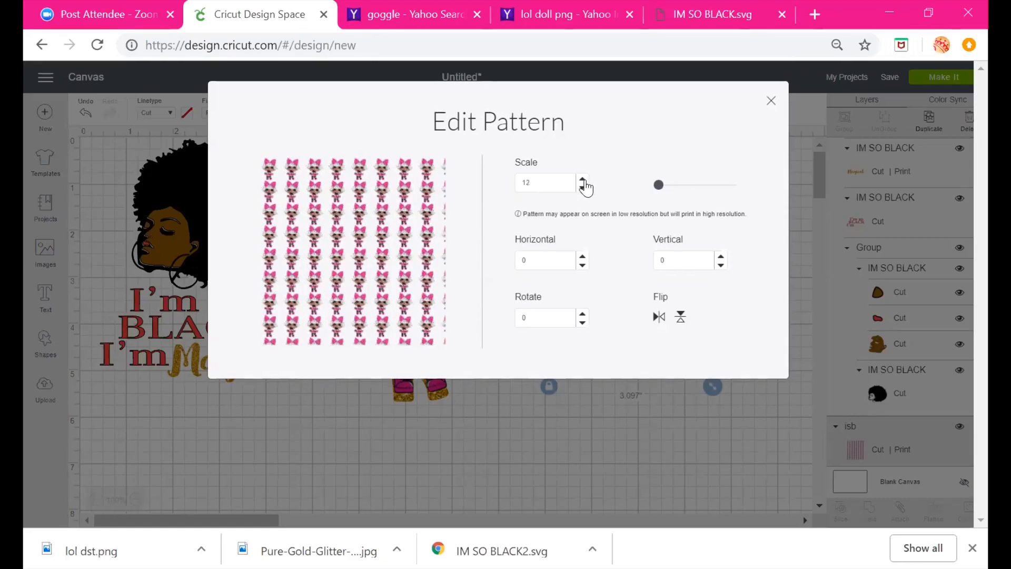
pyautogui.click(583, 180)
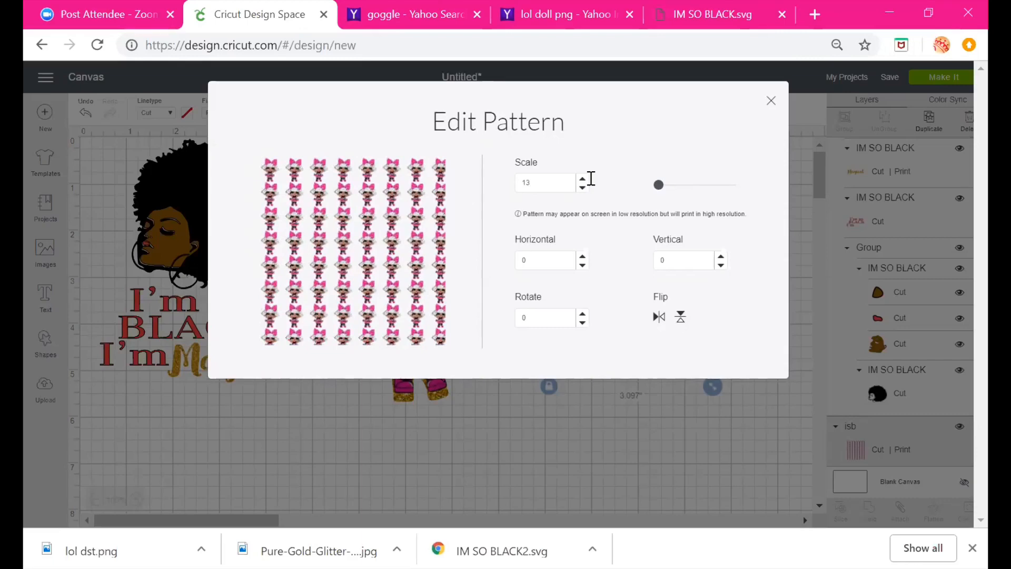
pyautogui.click(582, 188)
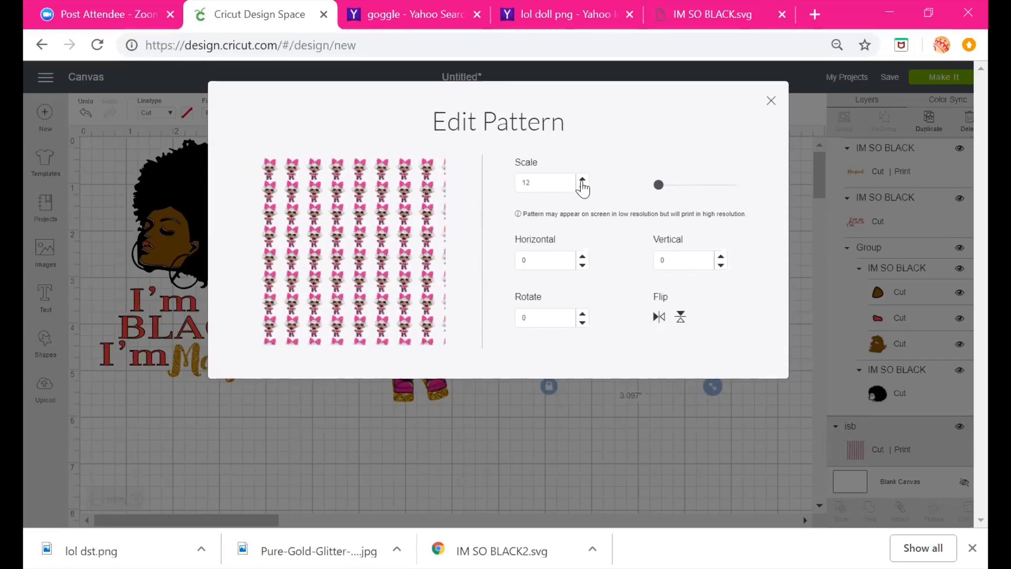
pyautogui.click(582, 180)
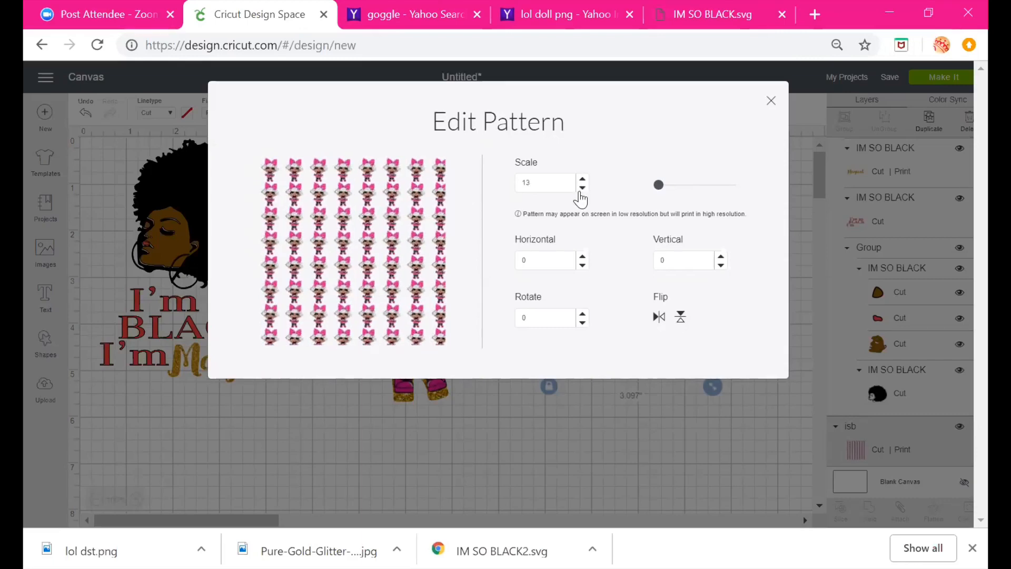
pyautogui.click(582, 188)
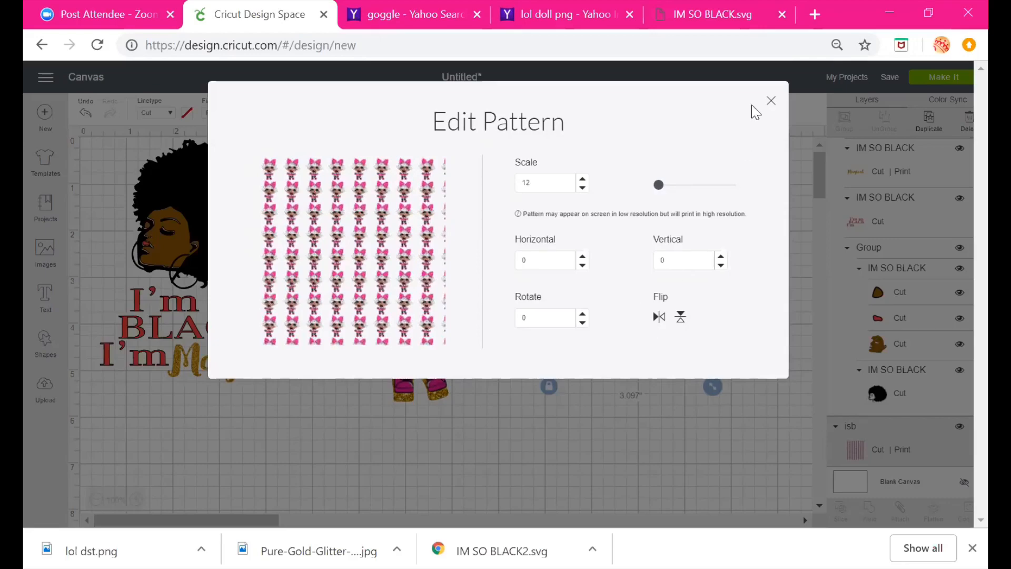
pyautogui.click(771, 101)
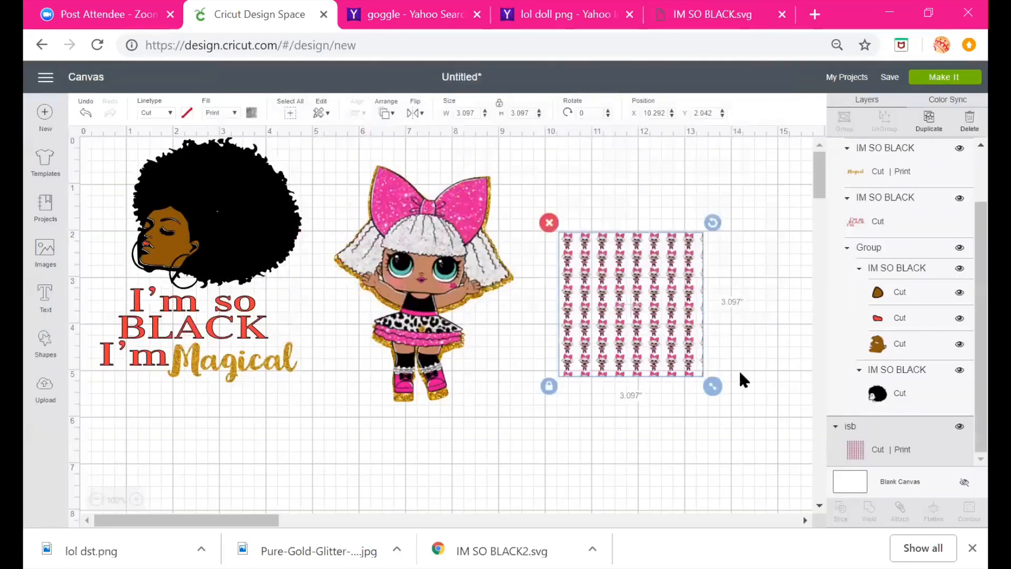
# Enlarge the doll-pattern square to about 6.11 × 6.11 inches beside the doll and shift the doll slightly left
pyautogui.moveTo(713, 386); pyautogui.dragTo(805, 478)
pyautogui.moveTo(784, 428); pyautogui.dragTo(711, 384)
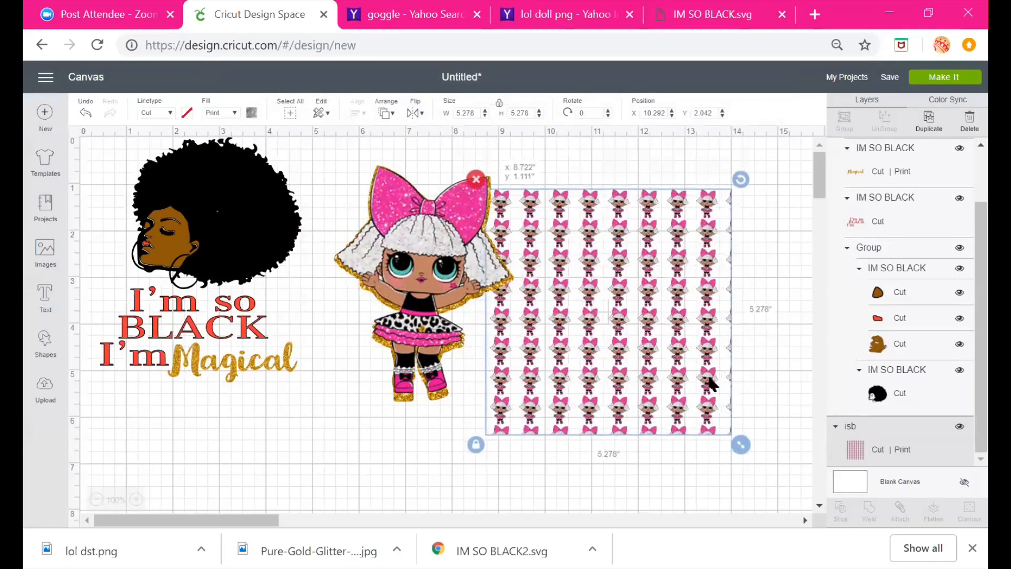
pyautogui.moveTo(741, 444); pyautogui.dragTo(806, 479)
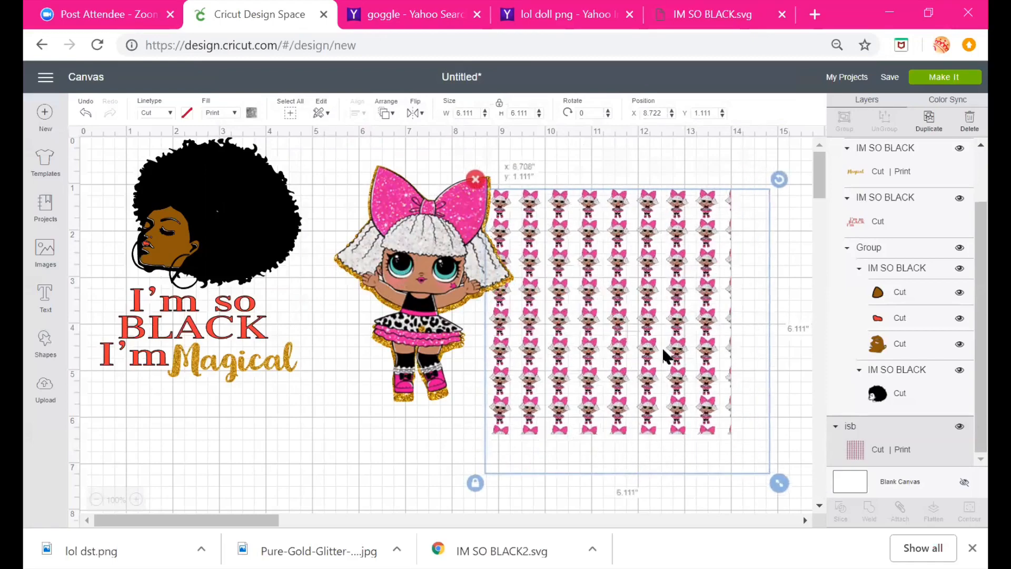
pyautogui.moveTo(432, 322); pyautogui.dragTo(394, 320)
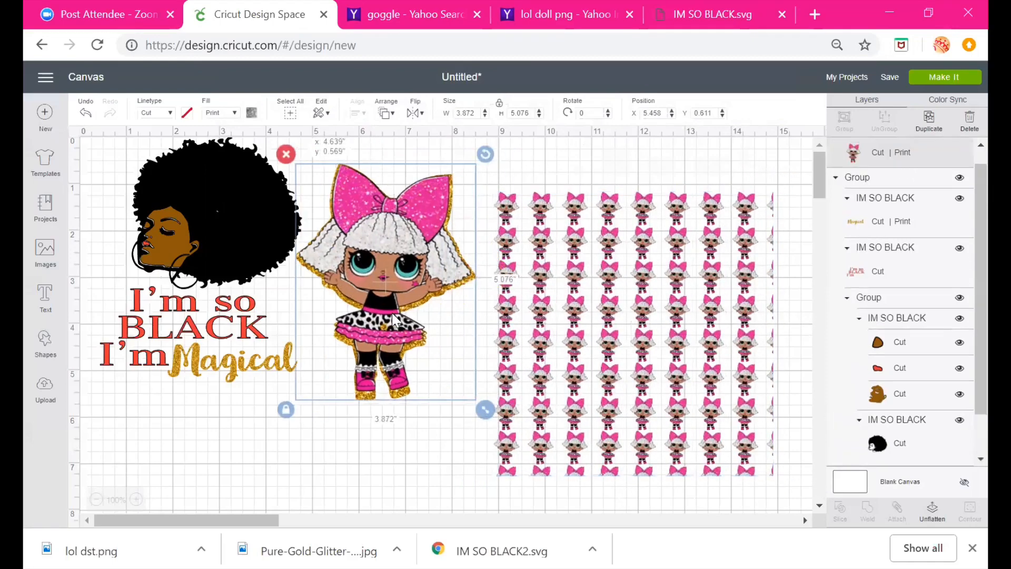
pyautogui.click(583, 305)
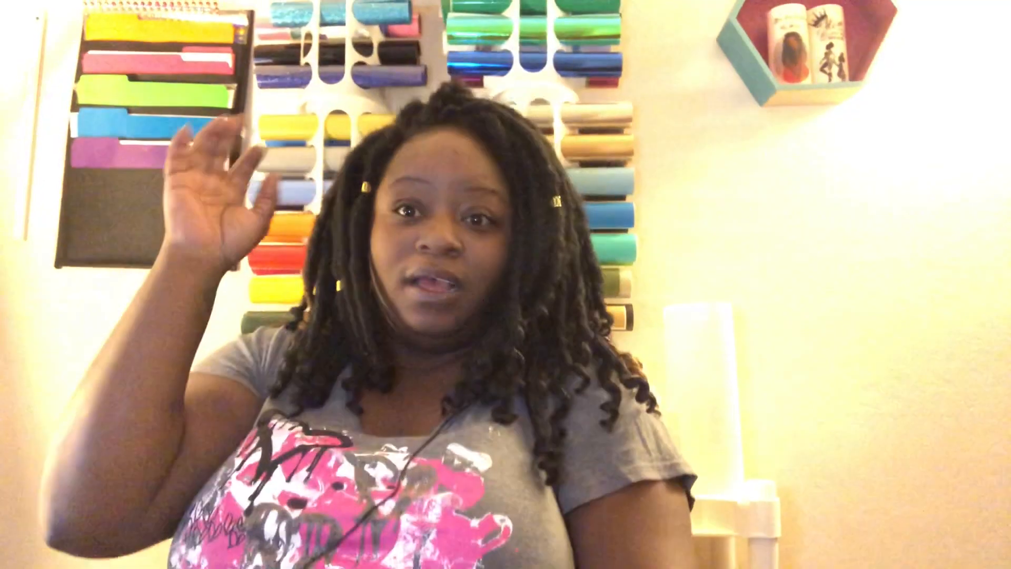